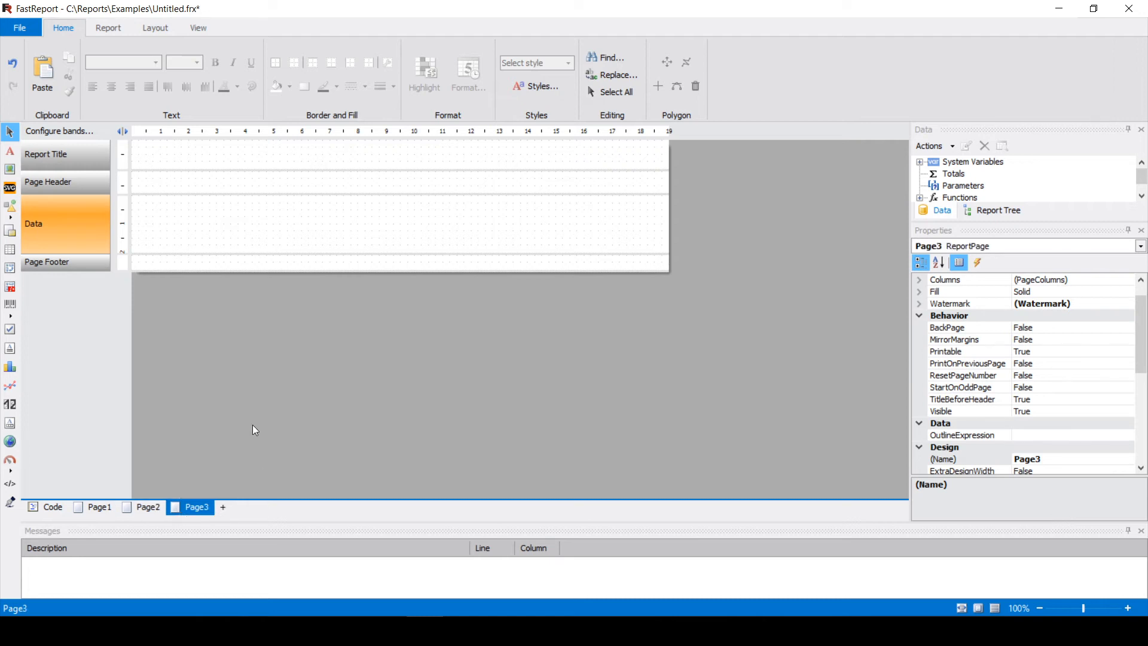
- Add one more blank report page and delete the extra pages so that only Page1 remains
key(ctrl+n)
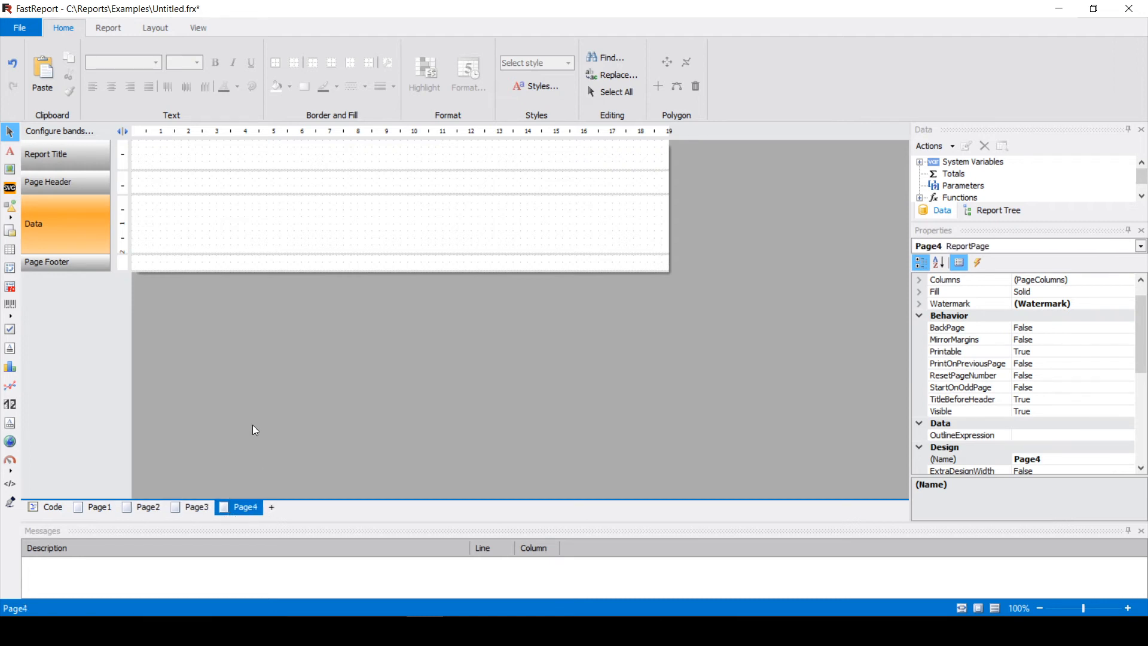
click(109, 28)
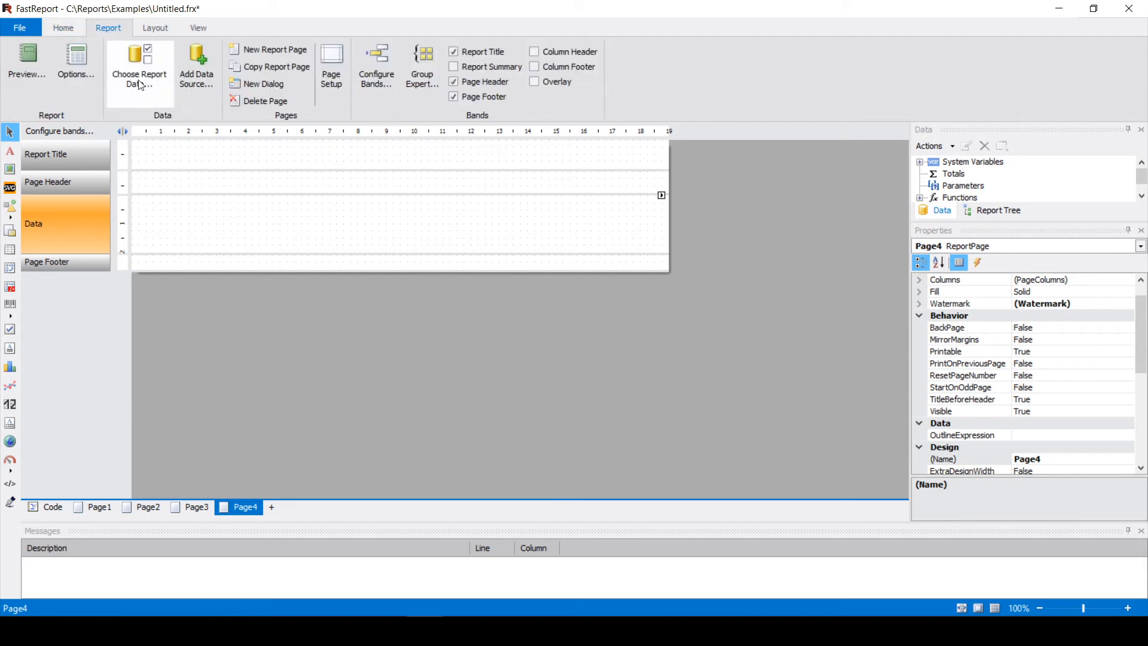
click(269, 106)
click(269, 107)
click(269, 107)
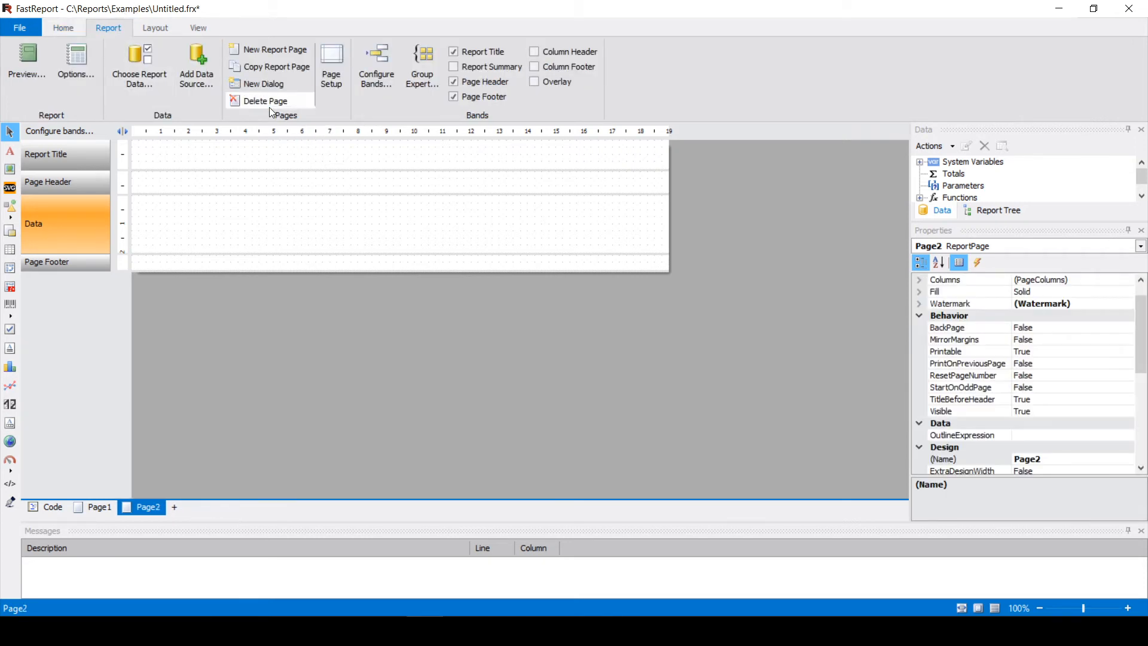
click(388, 630)
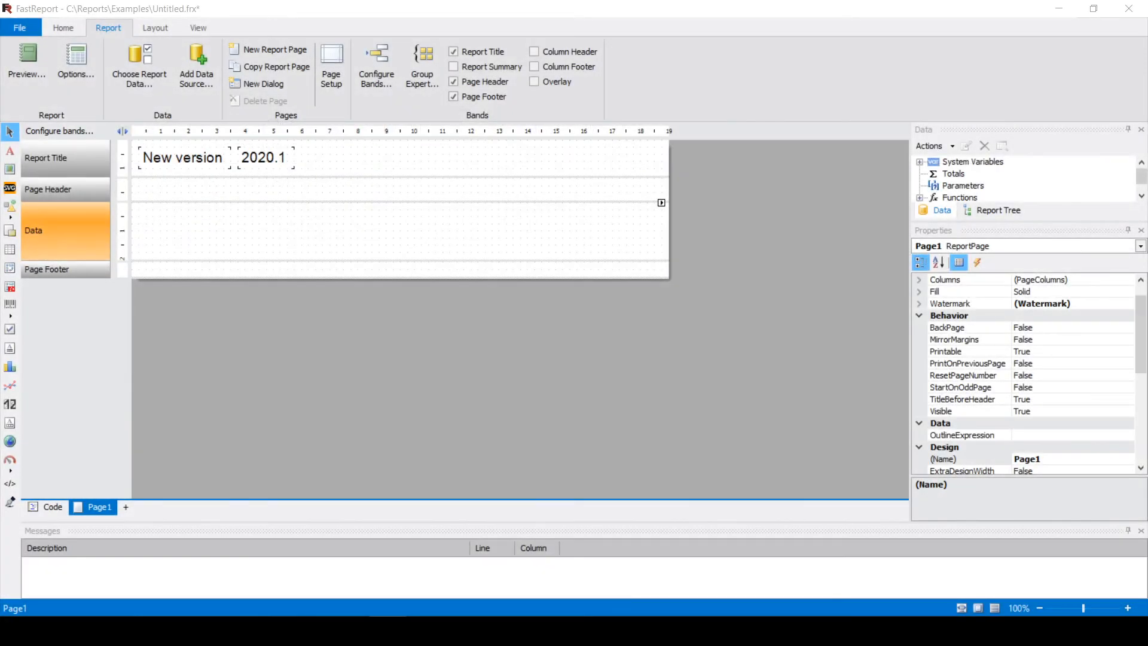
- Place a 2.5 by 0.5 cm text object with the expression [24/7] in the Data band and preview the report
click(149, 249)
click(9, 151)
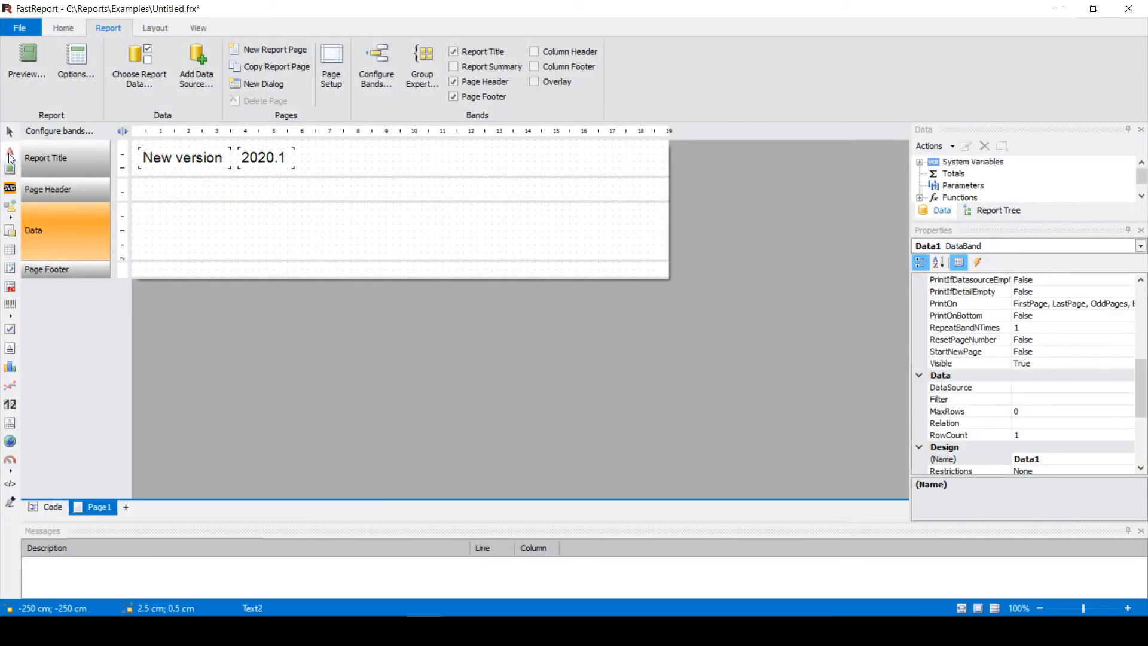
click(167, 223)
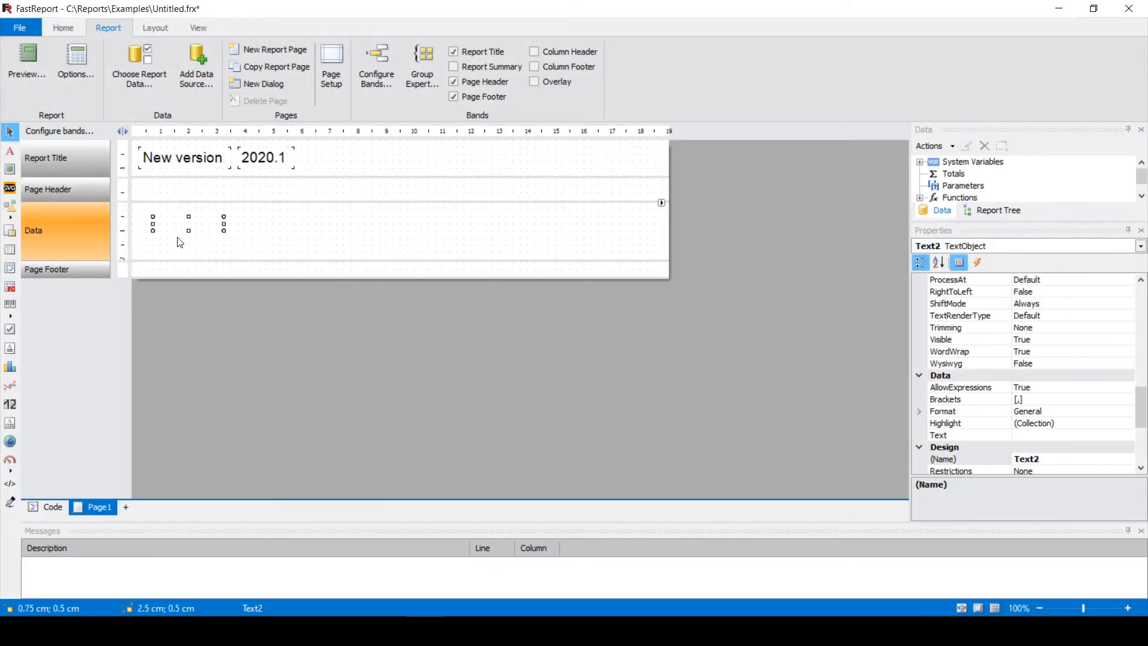
double_click(168, 223)
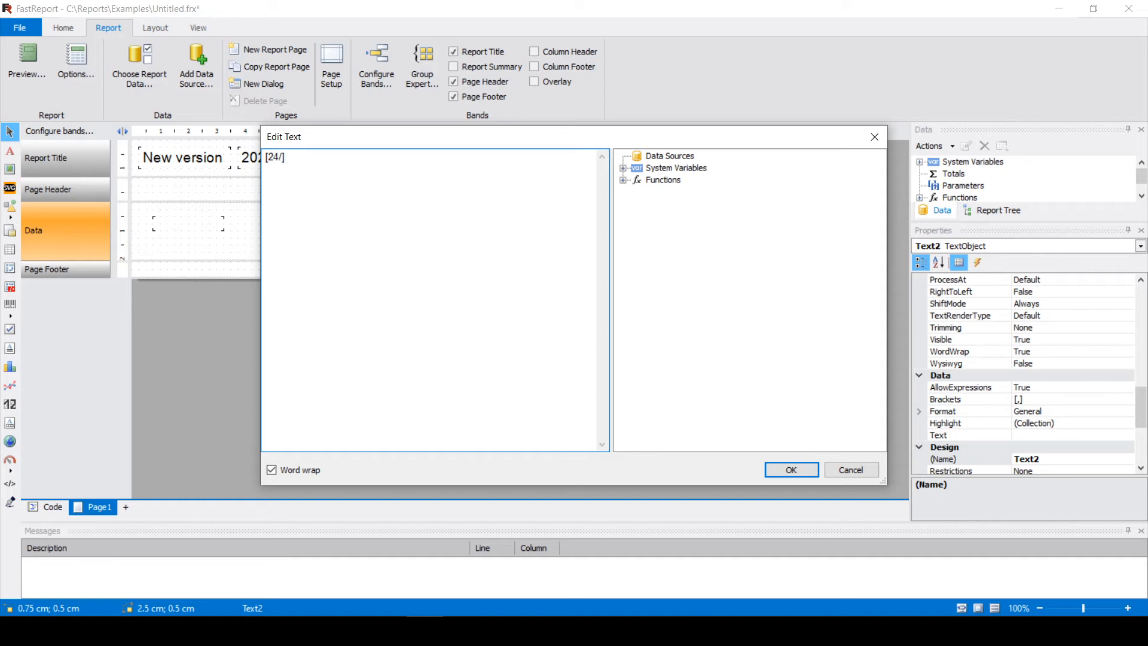
click(790, 468)
click(35, 59)
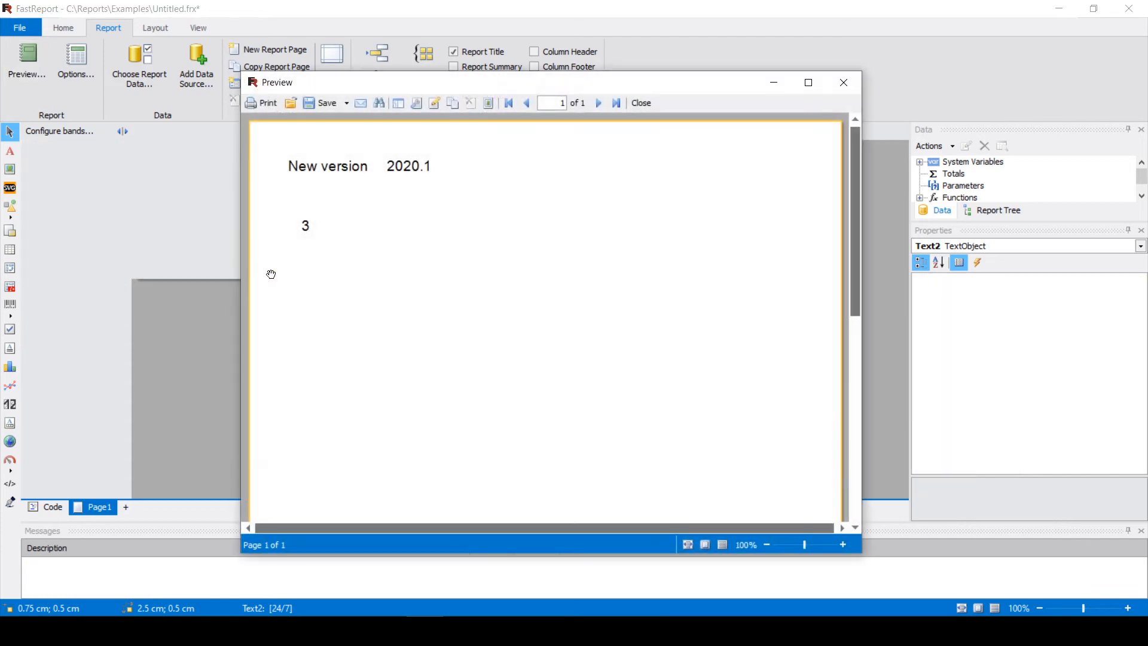
click(844, 82)
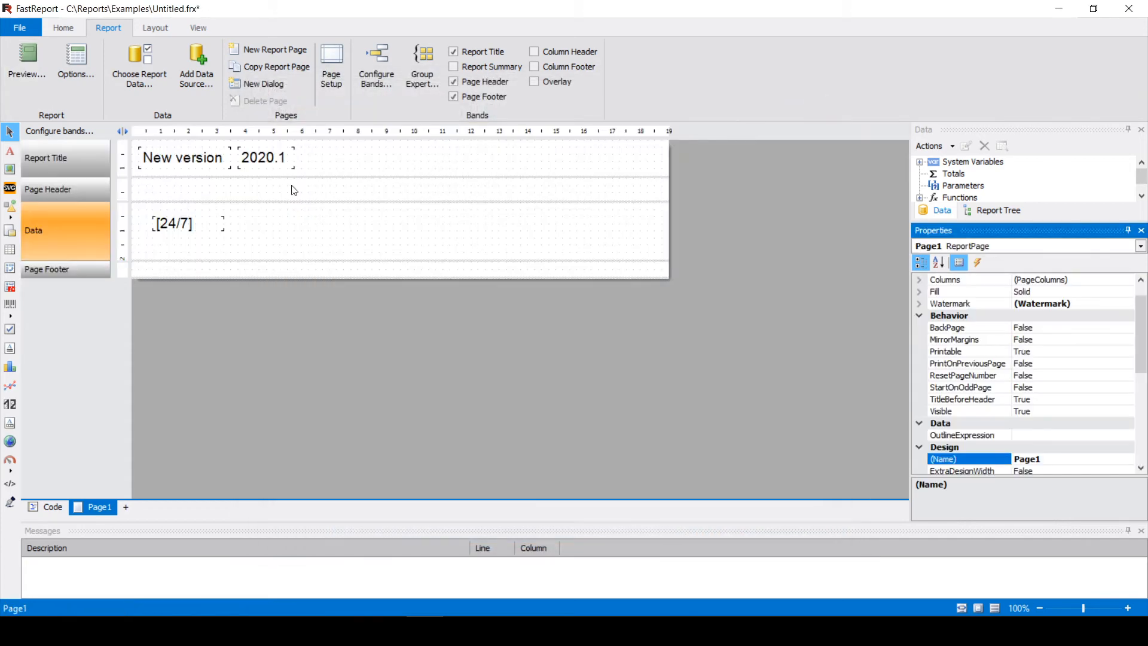
- Change the Data band text object's expression to [24.0/7.0] and preview the report
double_click(189, 226)
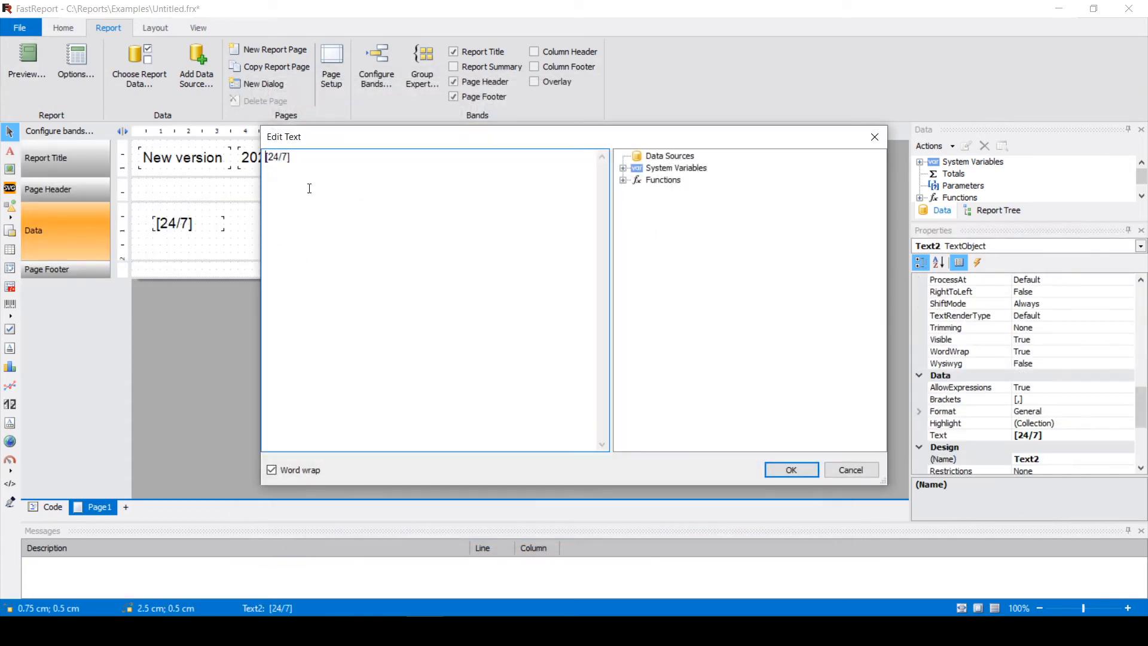
text(.0/7.0)
click(792, 469)
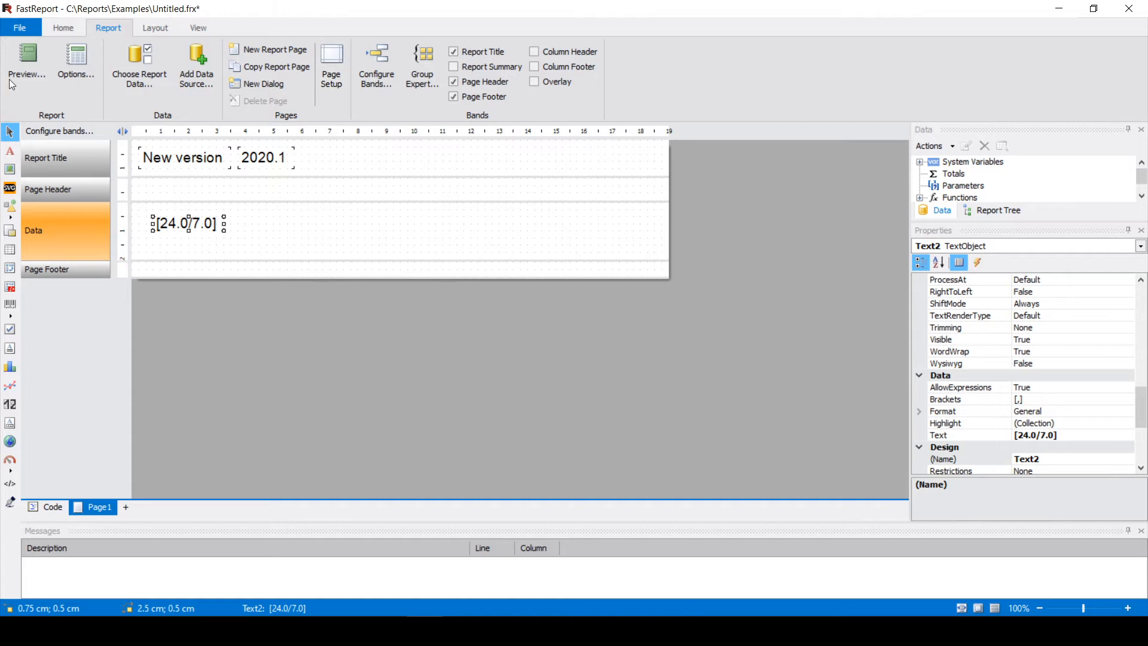
click(27, 60)
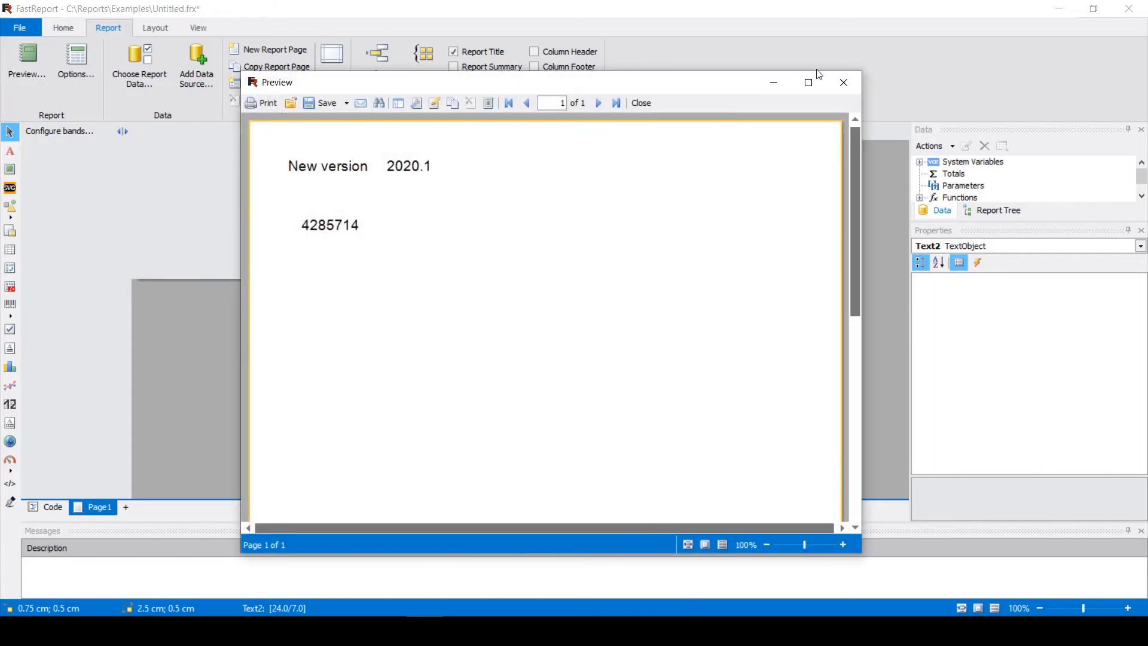
click(844, 82)
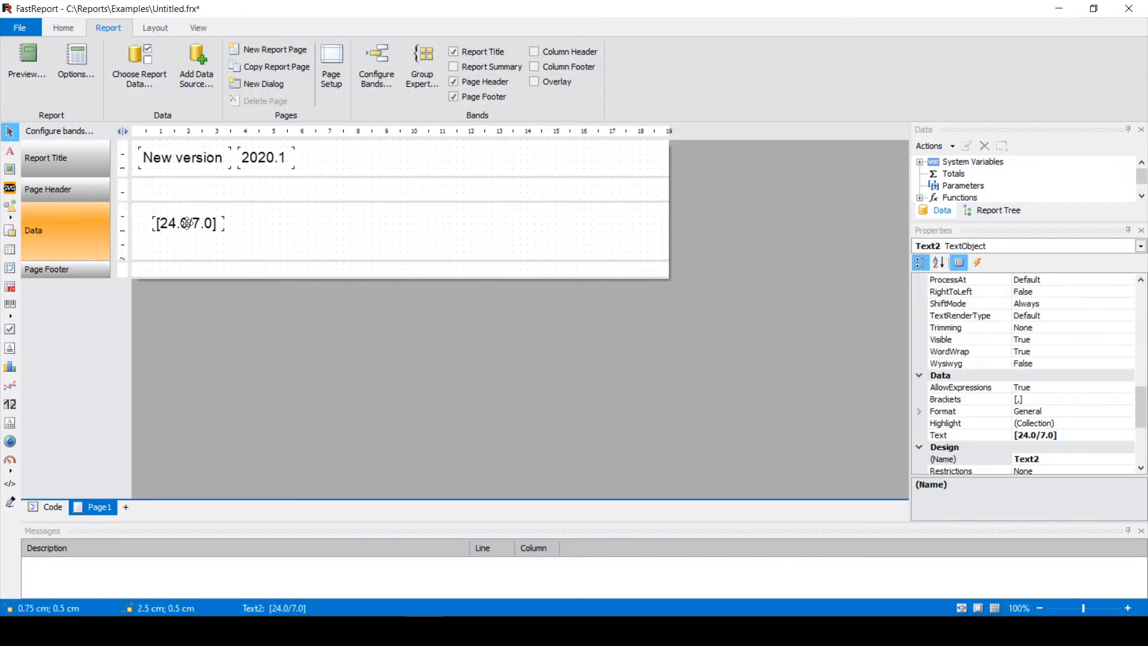
- Replace the Data band text object's expression with [1.123456] and enlarge the object to 4.5 by 0.75 cm
double_click(187, 223)
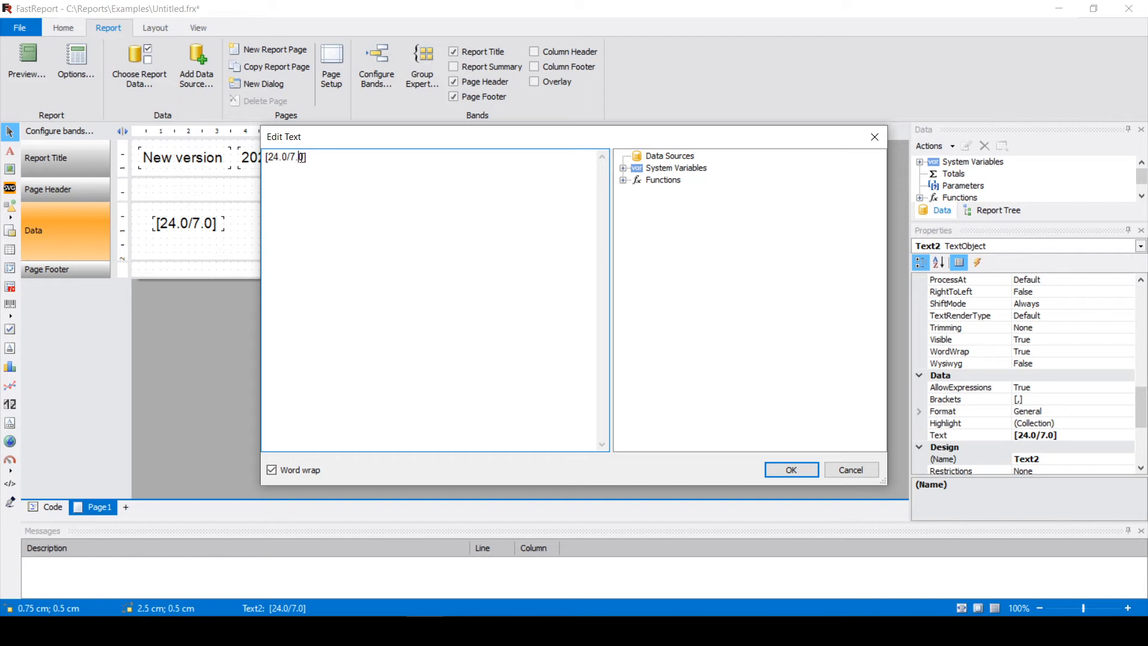
drag(305, 160, 267, 160)
key(BackSpace)
text([1.123456)
click(791, 469)
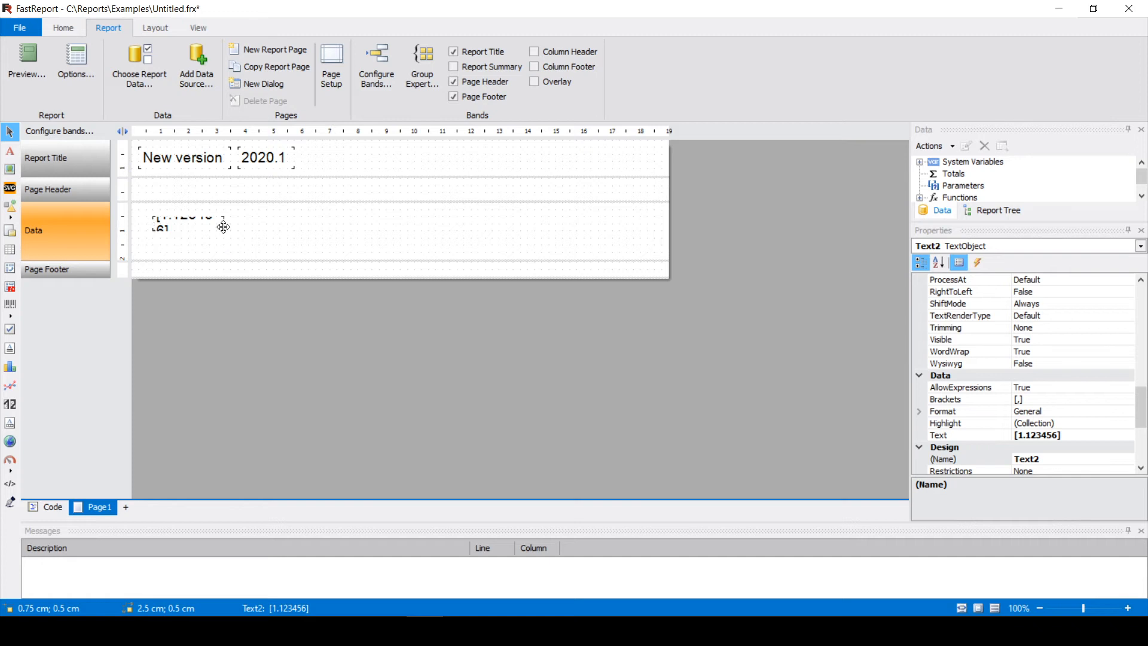
drag(223, 230, 280, 238)
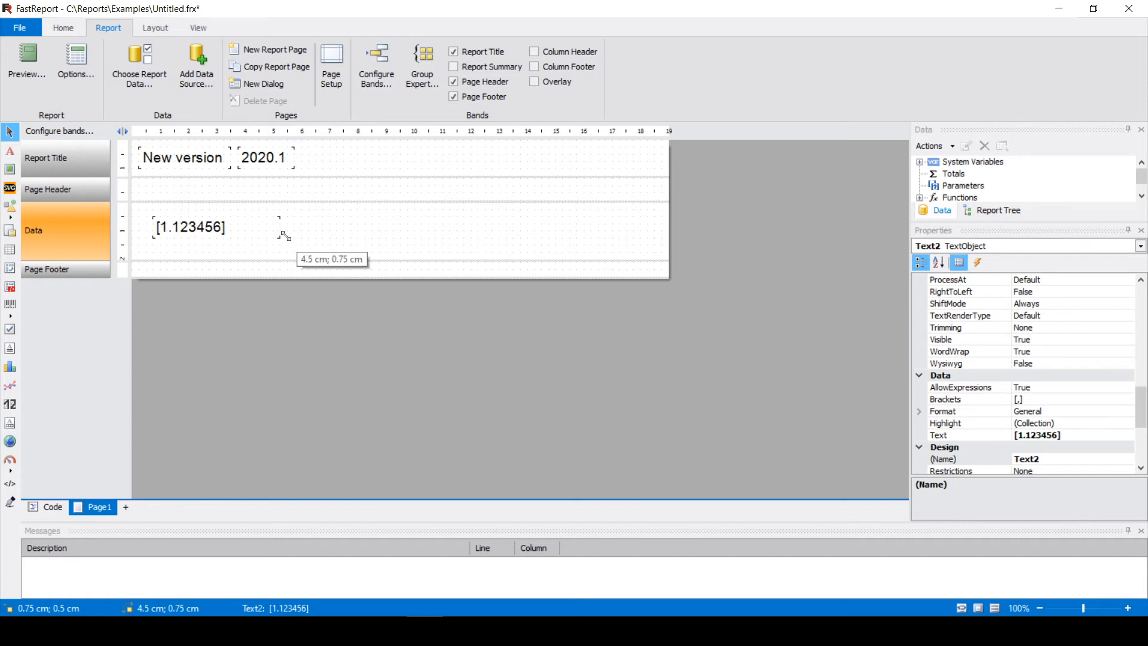
- Cut the [1.123456] text object and paste it into the Data band of the old version 2019.4 report at 0.5, 0.25 cm
right_click(216, 228)
click(314, 477)
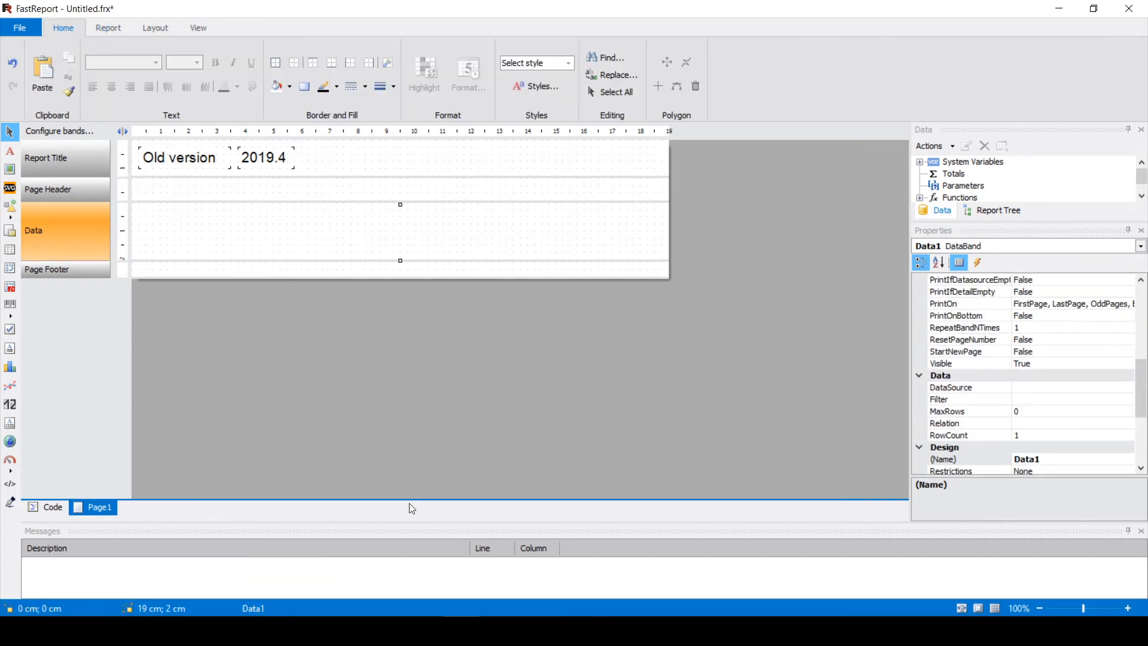
right_click(166, 213)
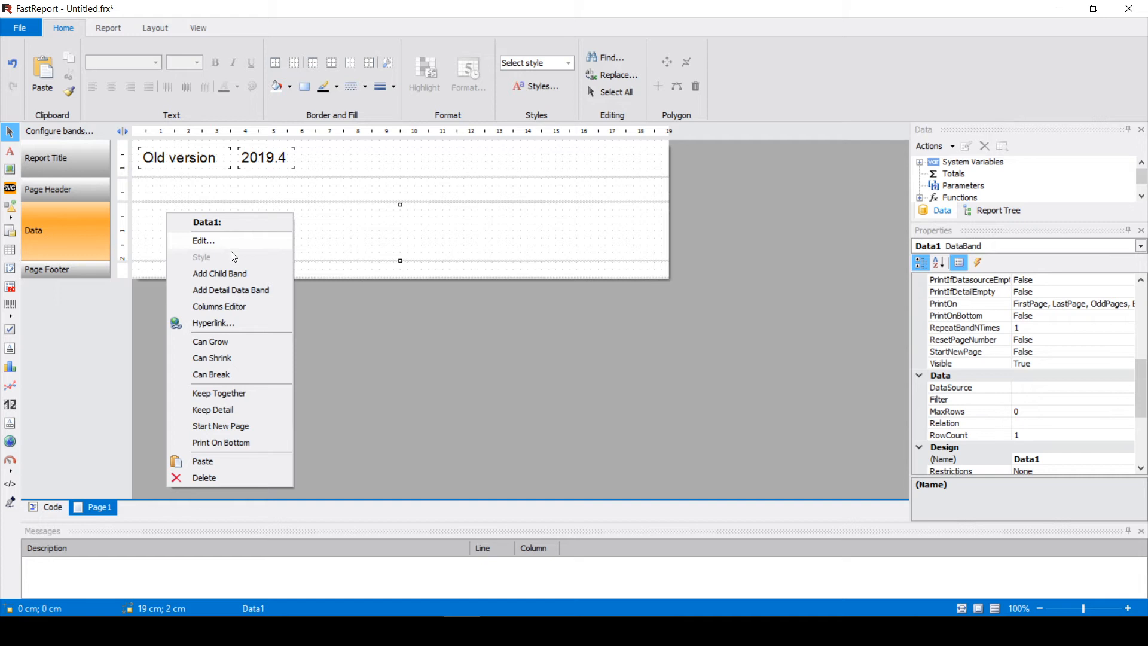
click(206, 468)
click(185, 220)
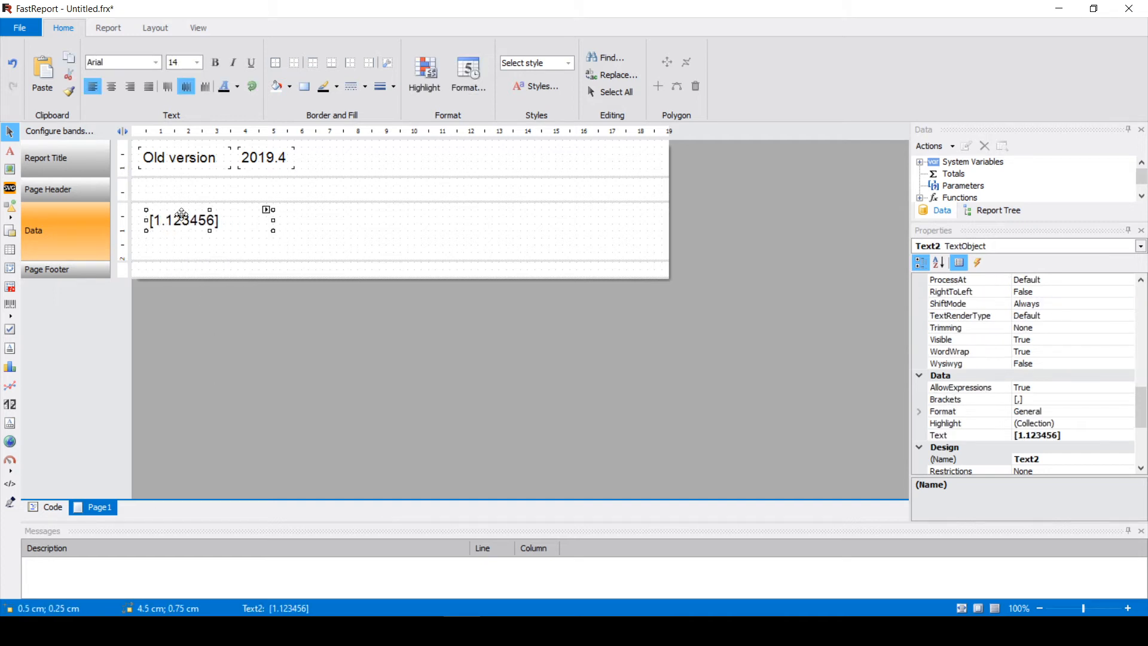
- Preview the old version 2019.4 report with the pasted text object and close the preview
click(92, 29)
click(26, 59)
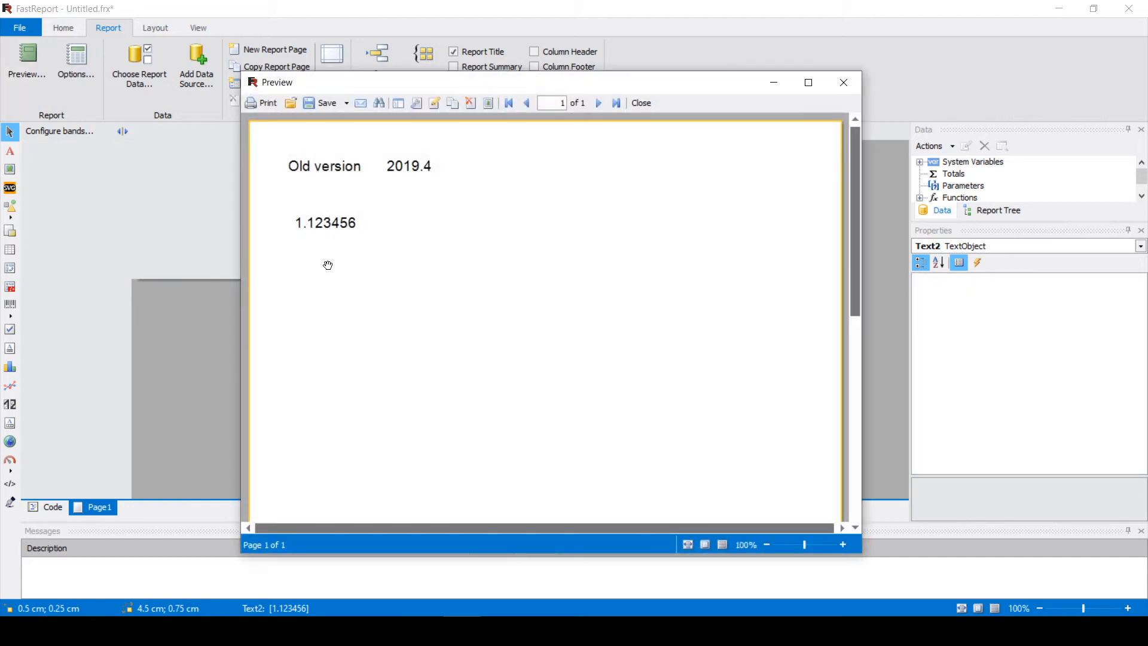
click(844, 83)
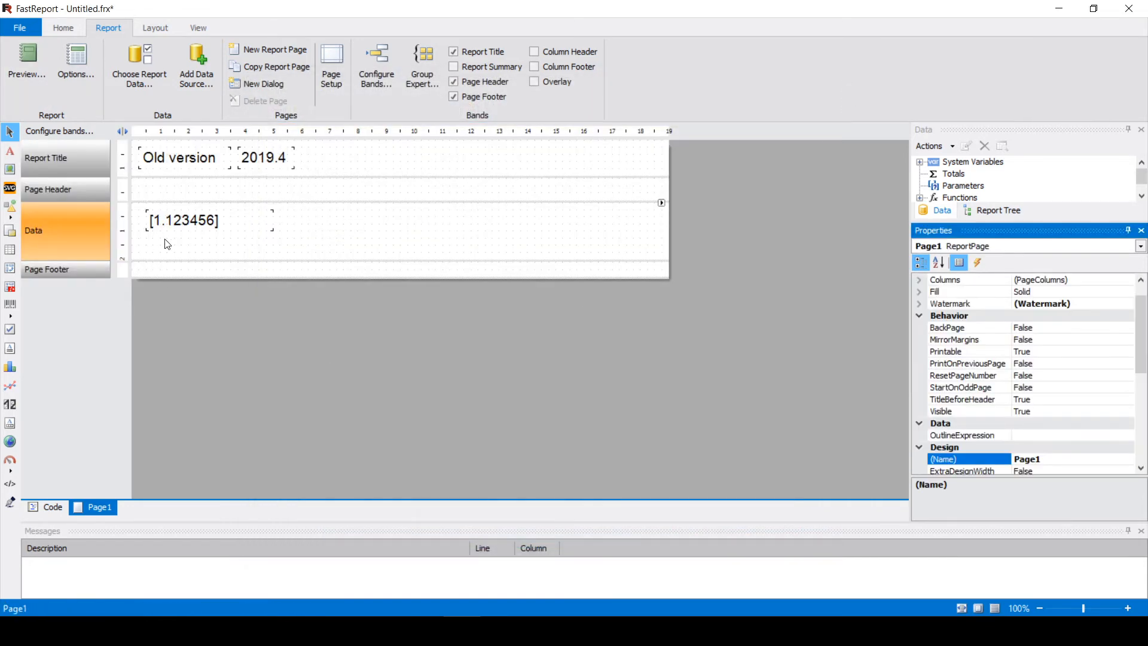
- Format the [1.123456] text object as Number with locale settings off and 3 decimal digits, and preview the report
right_click(183, 220)
click(226, 268)
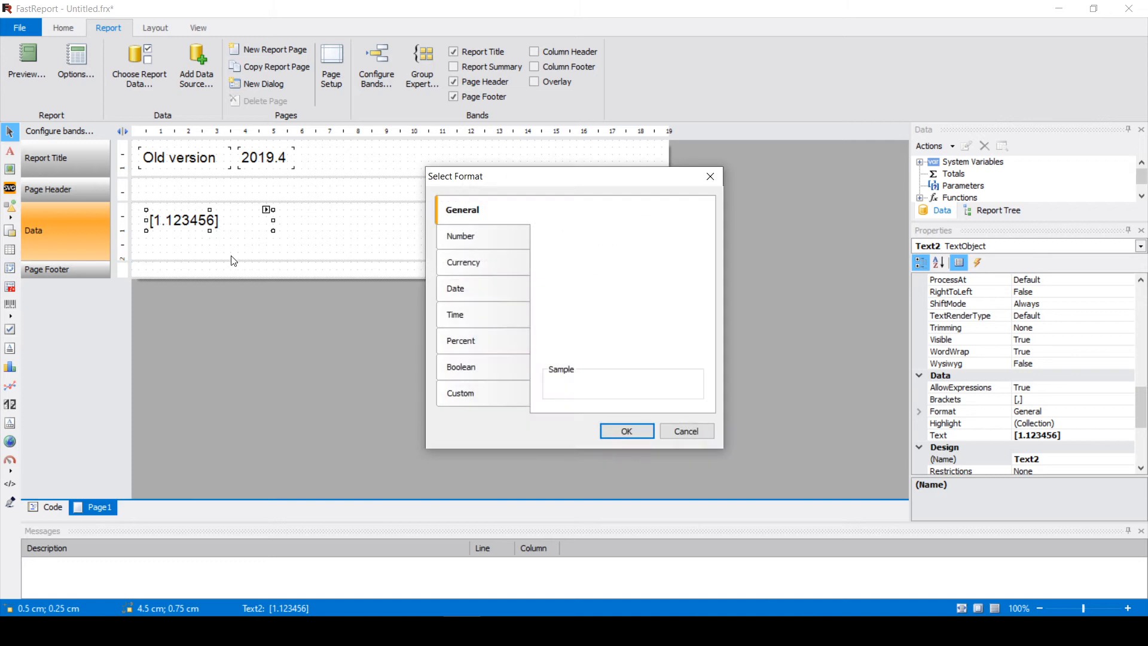
click(502, 243)
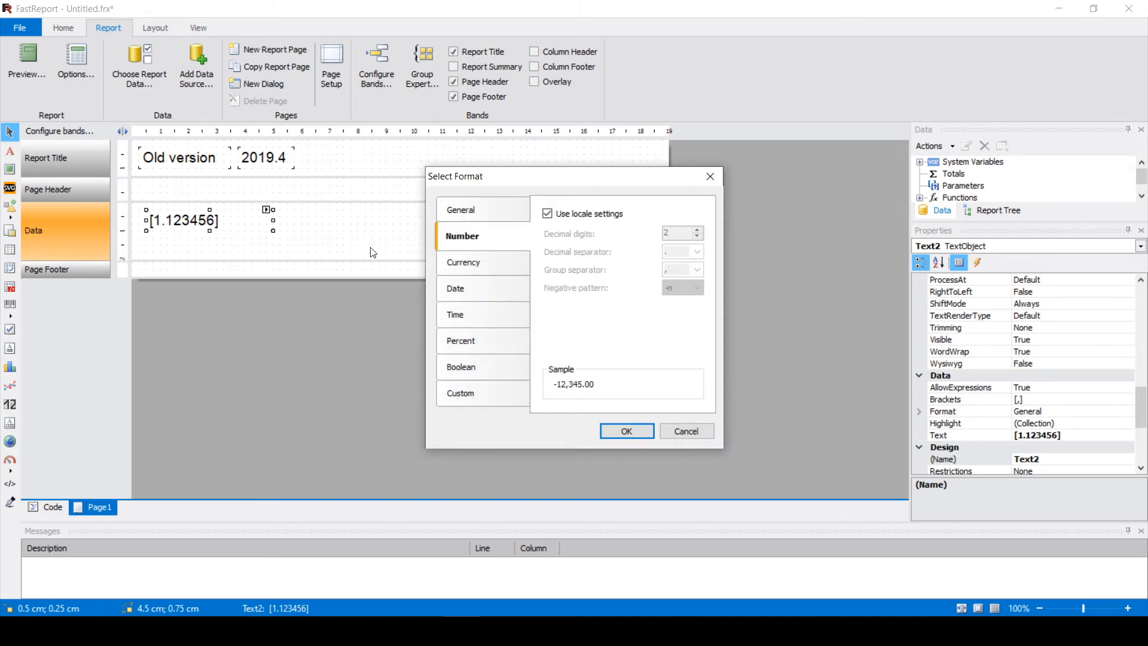
click(547, 213)
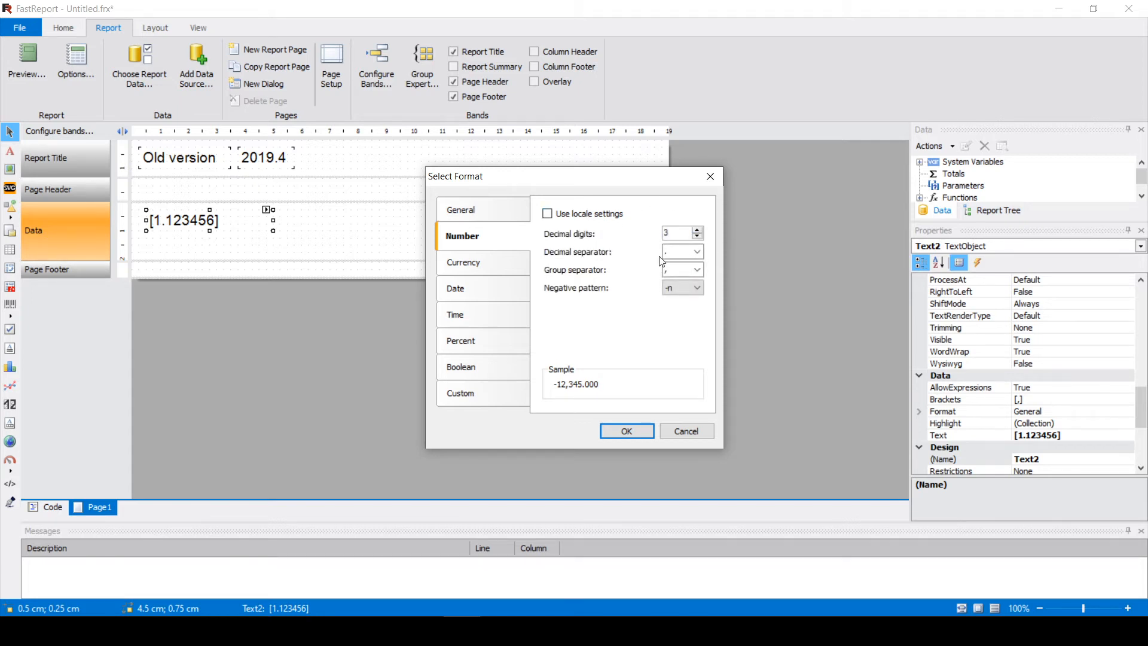
click(626, 431)
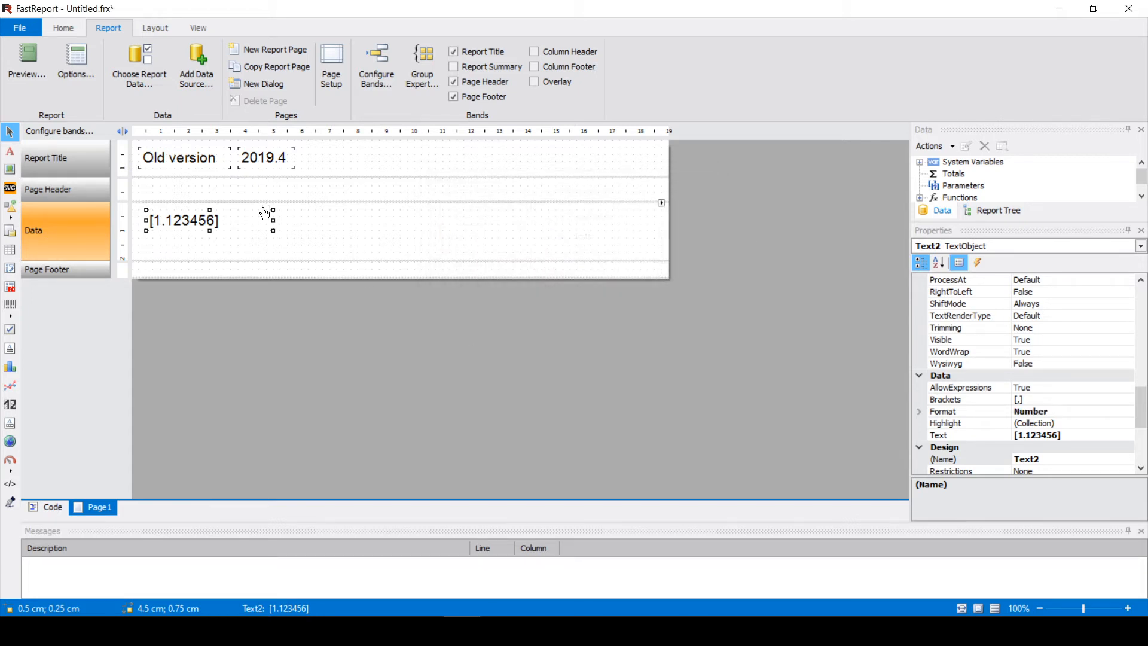
click(27, 64)
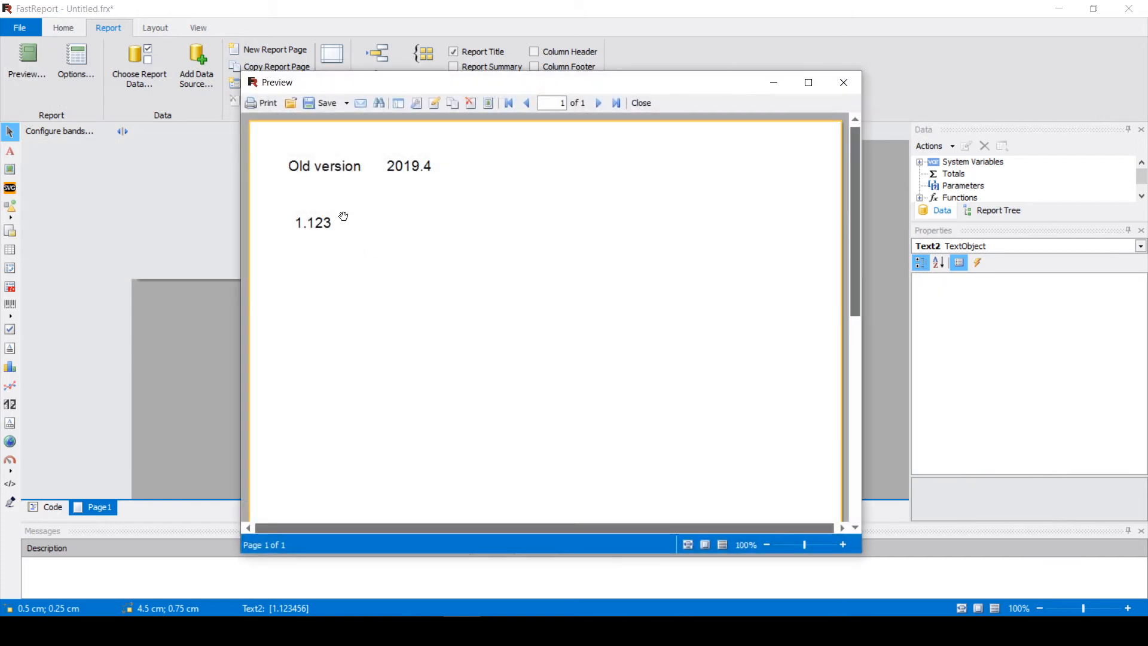
click(843, 82)
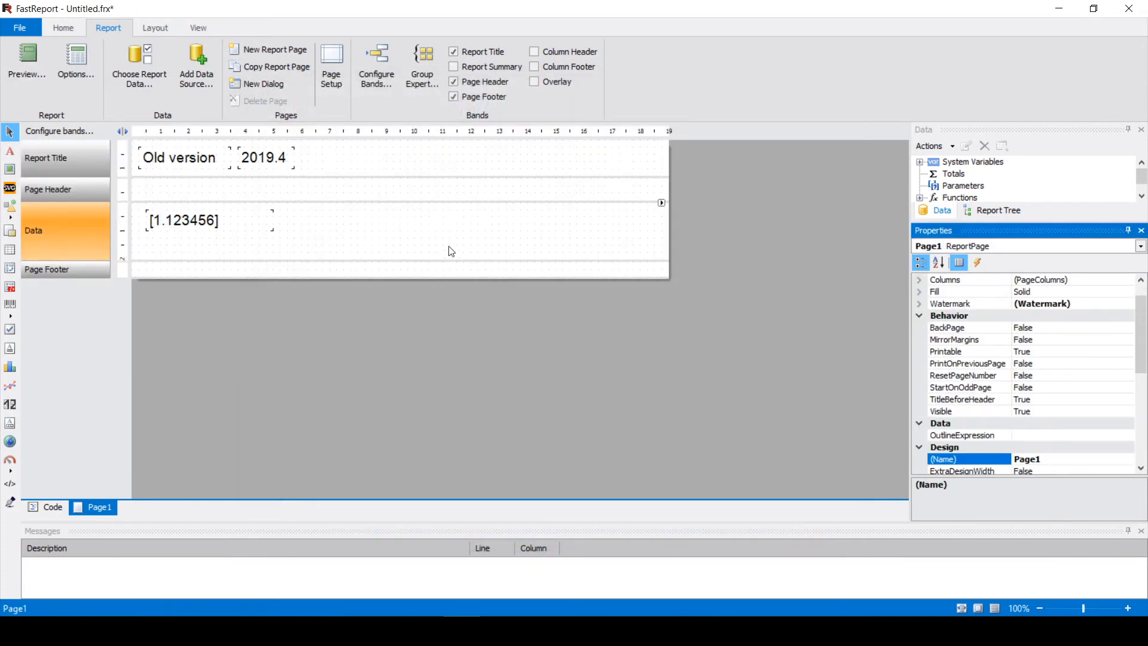
- Turn locale settings back on in the text object's Number format, recheck the format and preview the report
right_click(195, 222)
click(271, 266)
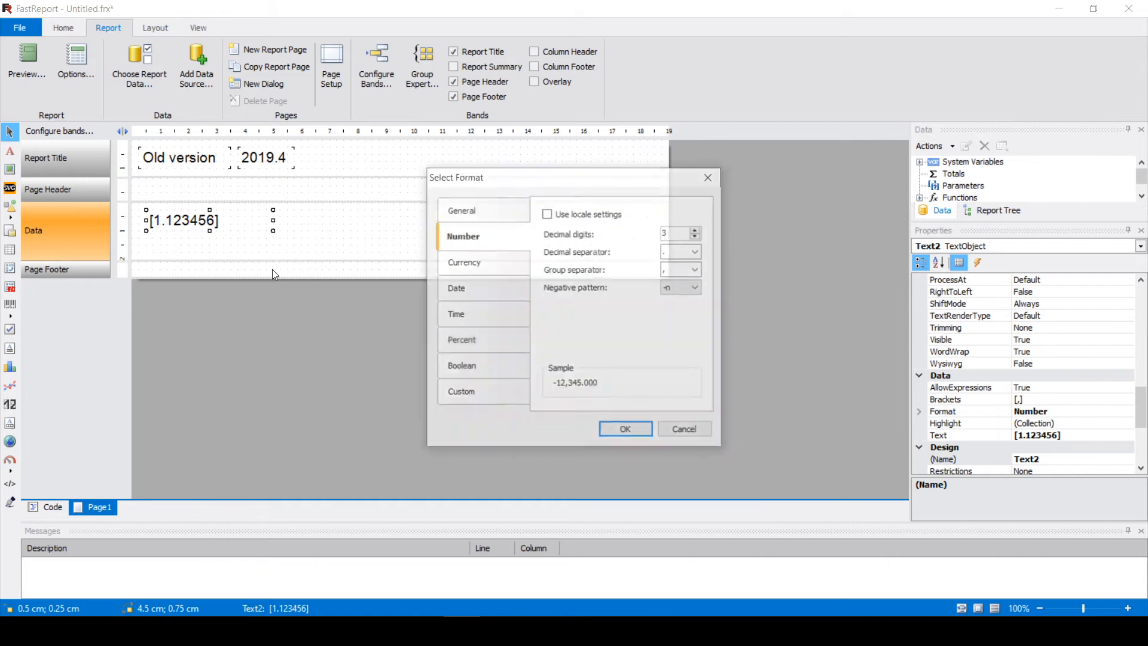
click(589, 219)
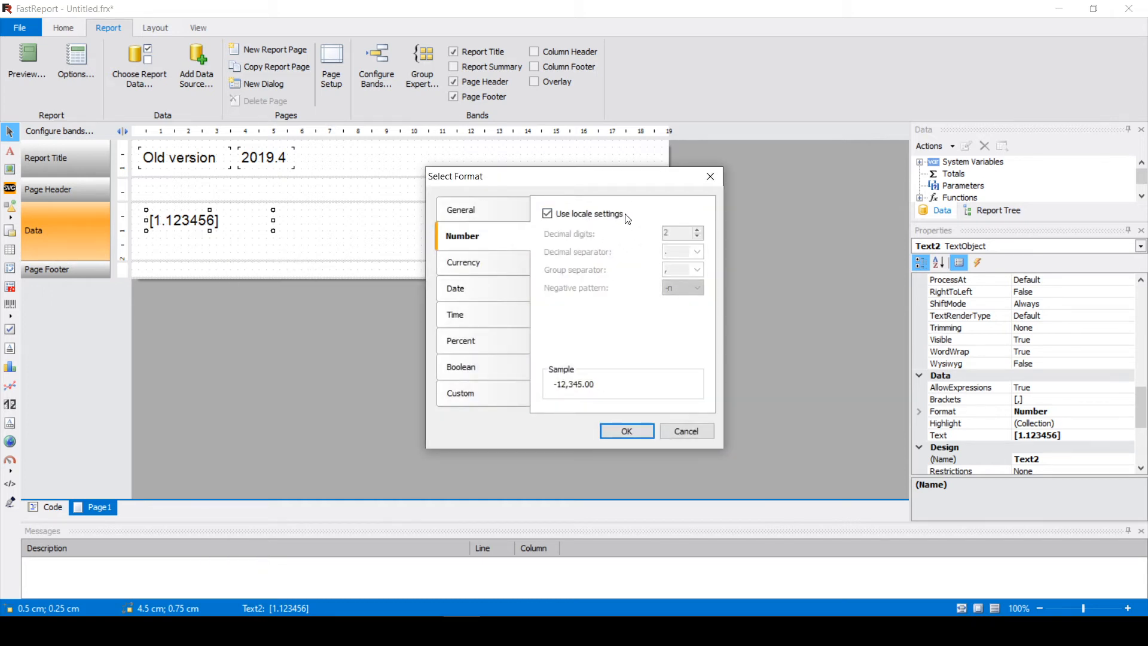
click(626, 432)
right_click(240, 216)
click(303, 261)
click(635, 428)
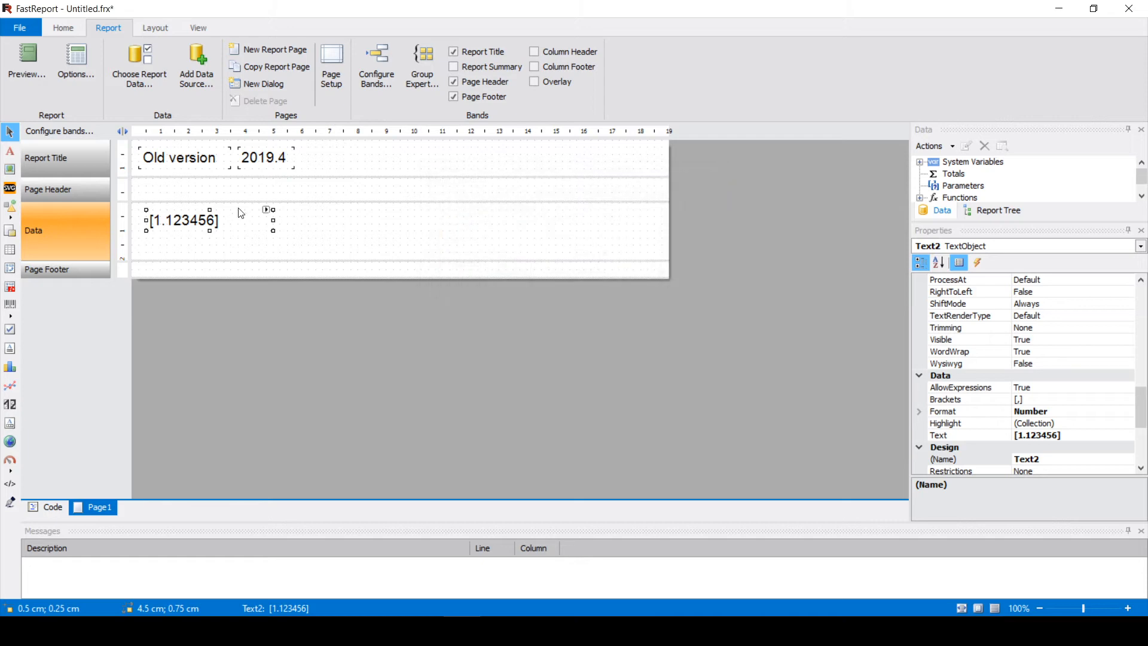
click(39, 89)
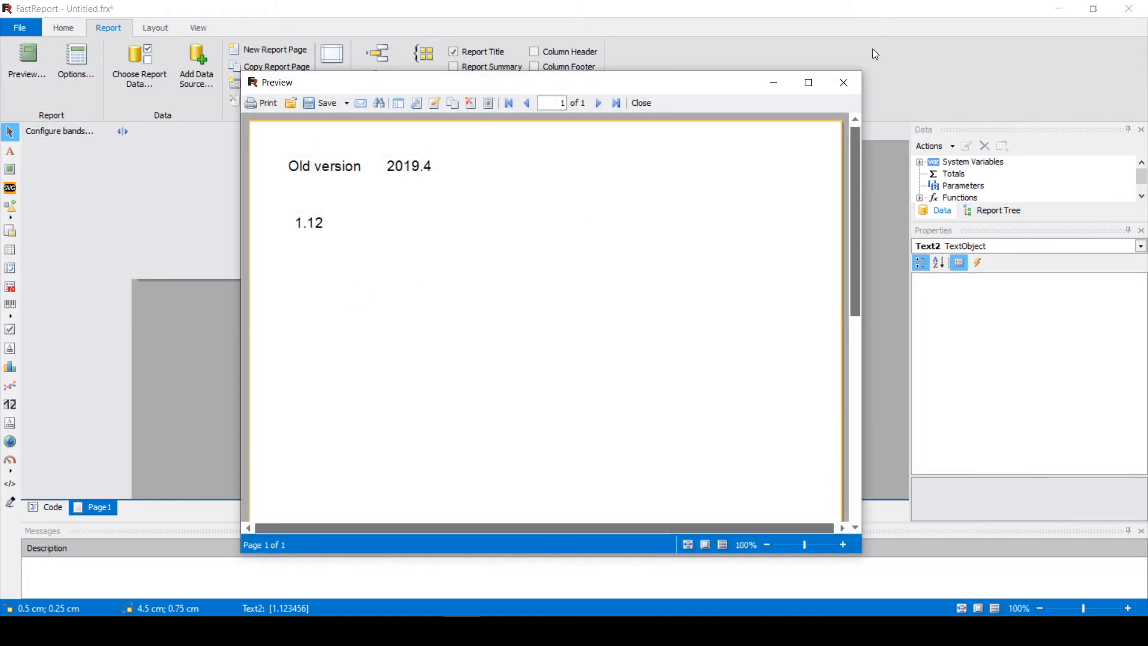
click(844, 82)
- Transfer the number-formatted text object from the 2019.4 report to the 2020.1 report's Data band and position it at 0.75, 0.75 cm
right_click(216, 221)
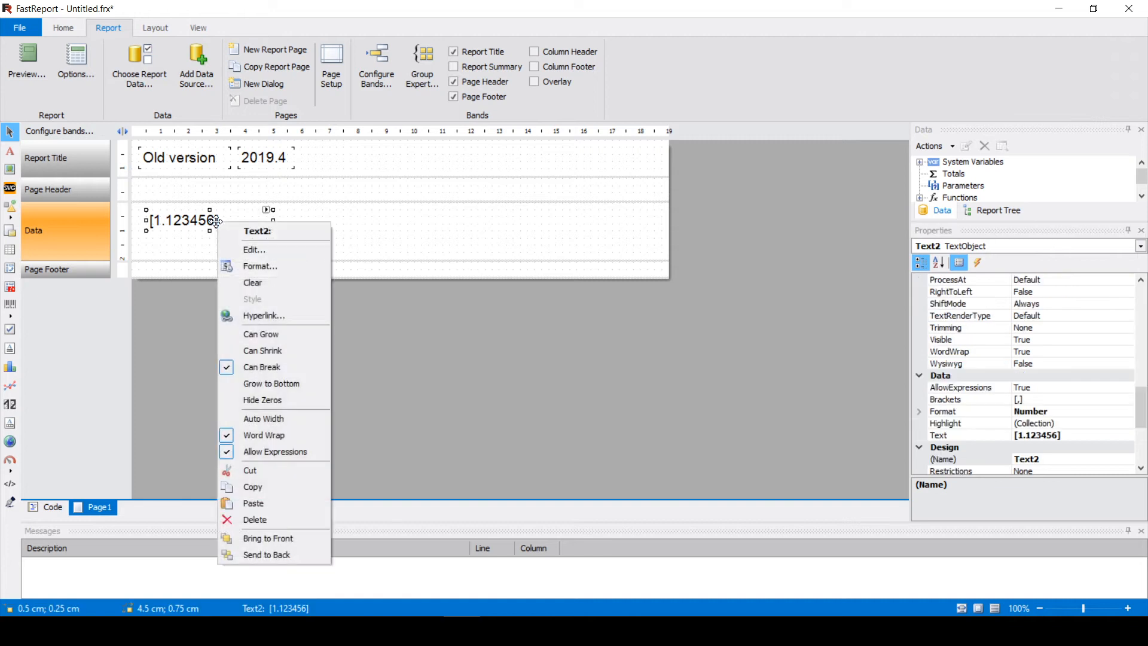
click(255, 519)
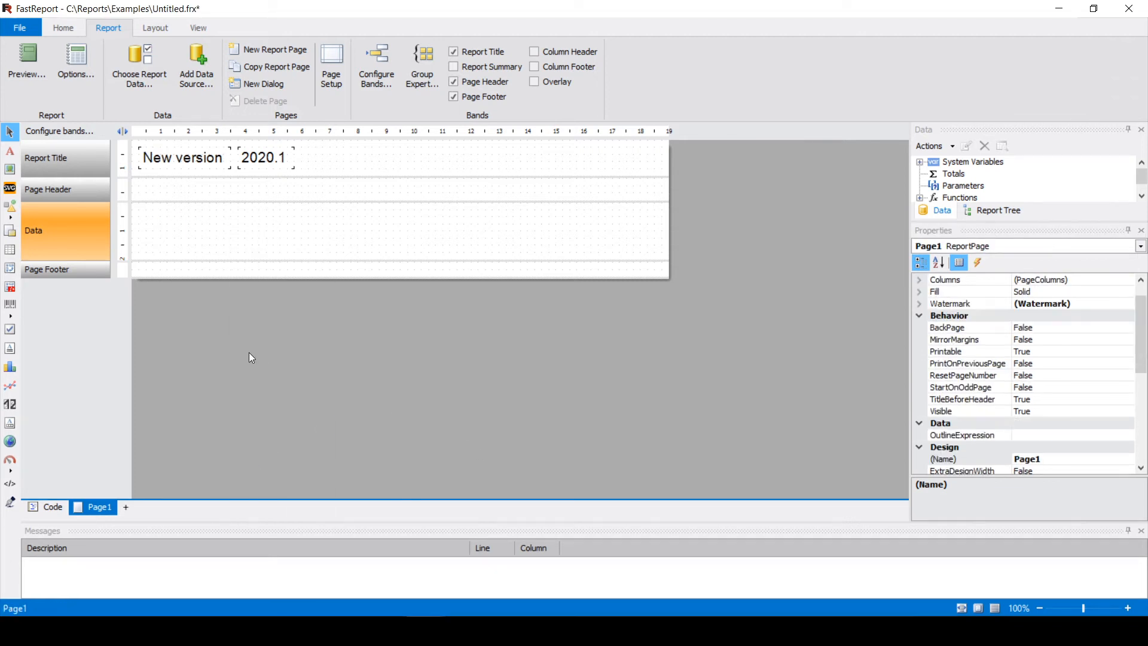
right_click(157, 220)
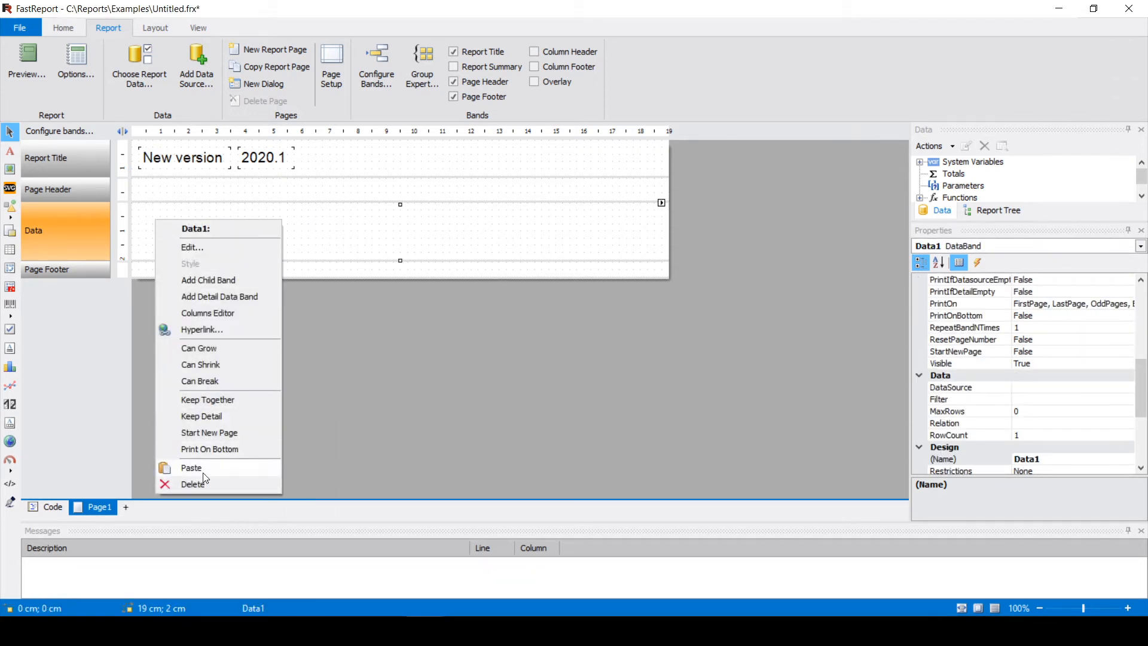
click(197, 468)
click(168, 228)
drag(168, 228, 173, 237)
- Set the [1.123456] text object's Number format to 4 decimal digits, preview the report and close the preview
right_click(173, 236)
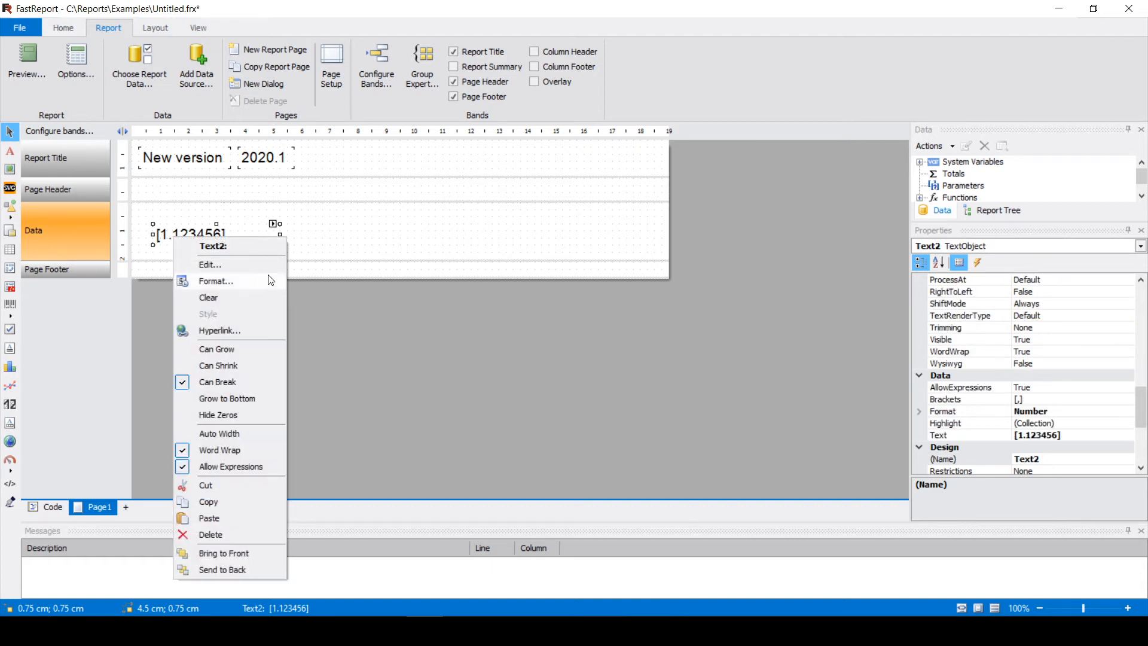
click(261, 282)
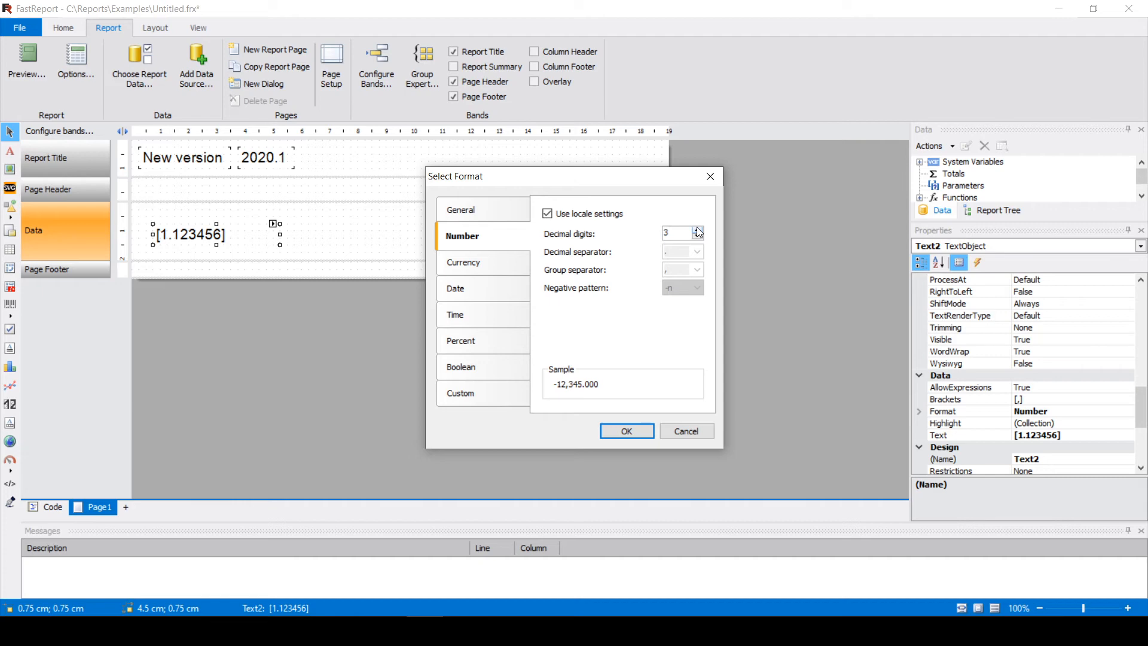
click(627, 428)
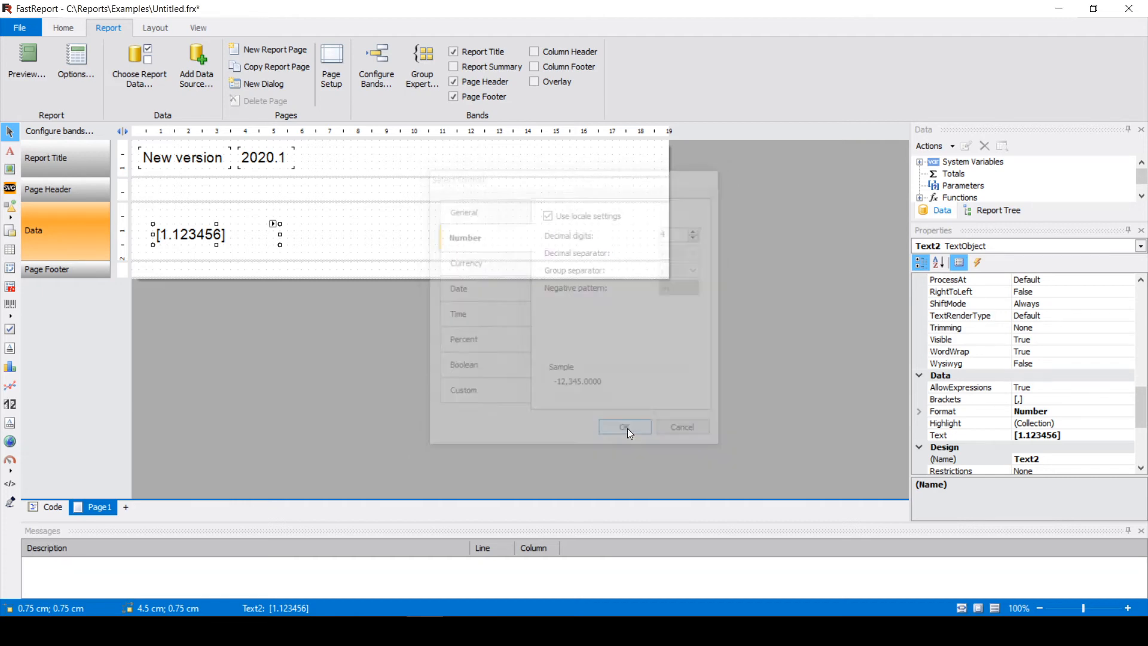
click(28, 63)
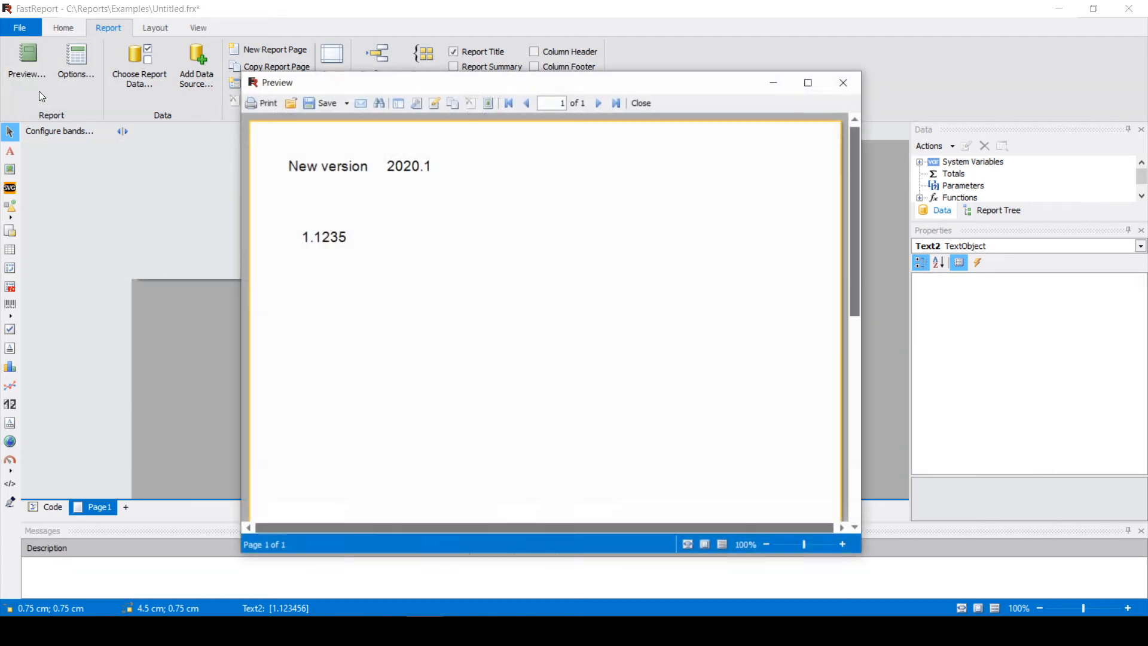
click(841, 82)
- Switch the [1.123456] text object's format to Percent, and delete the object from the Data band
right_click(251, 236)
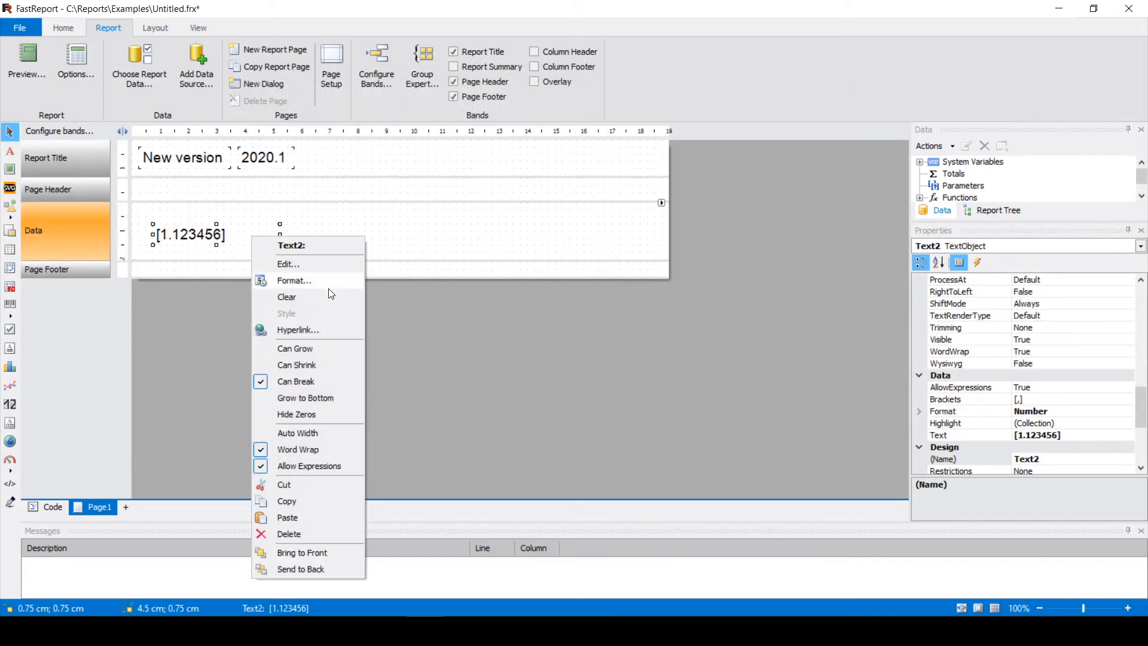
click(344, 280)
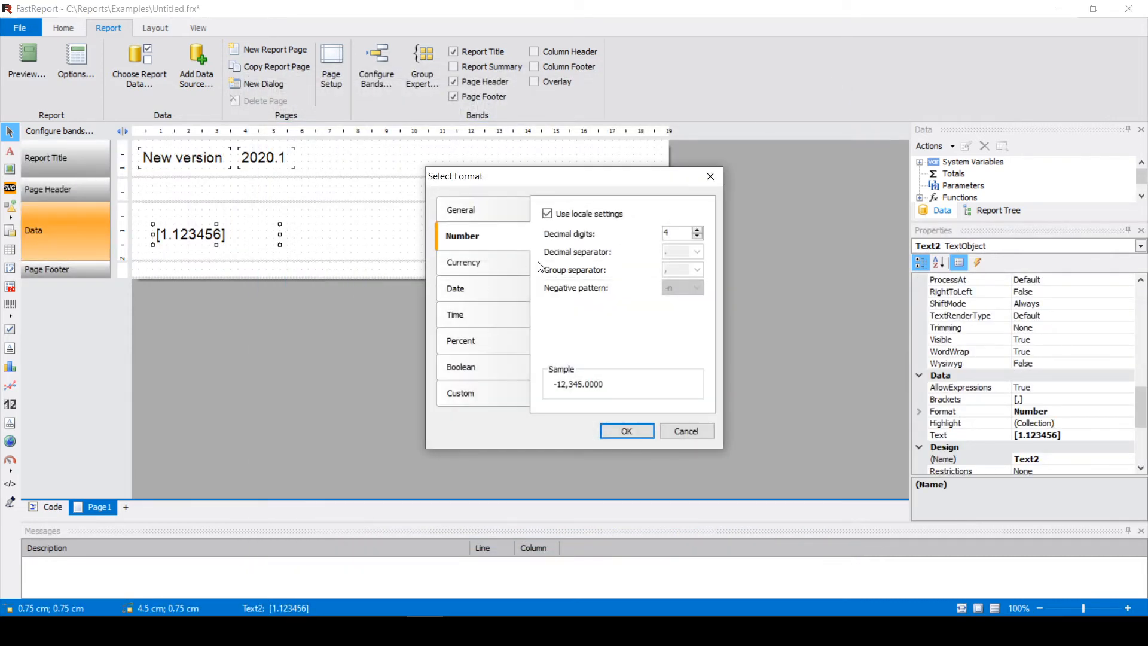
click(508, 269)
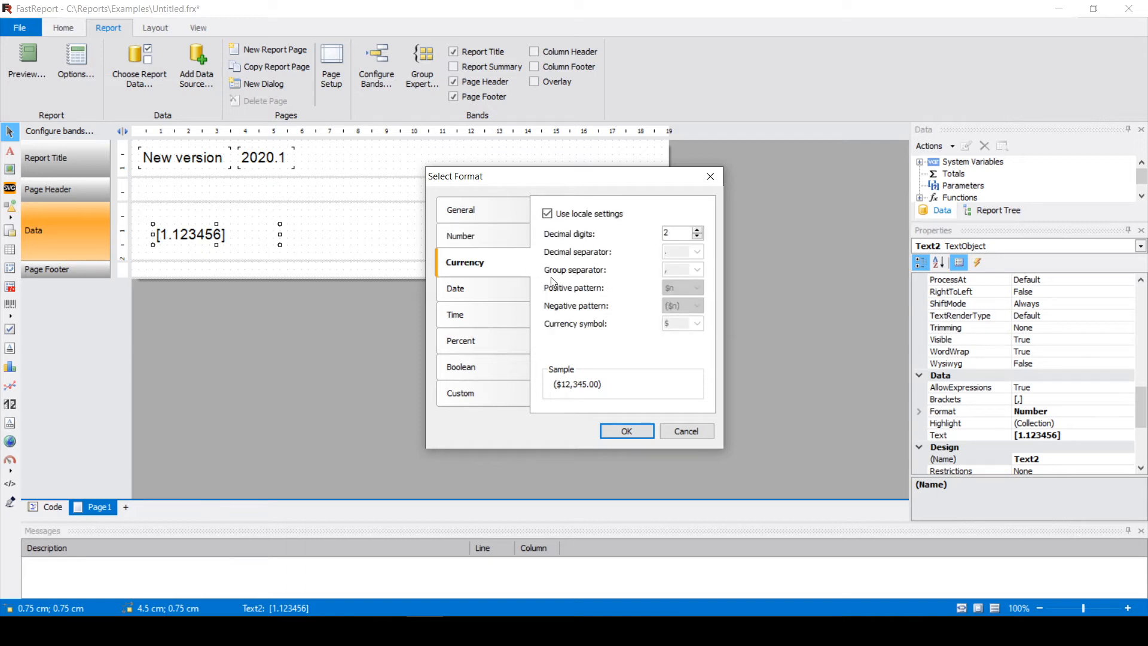
click(503, 349)
click(626, 431)
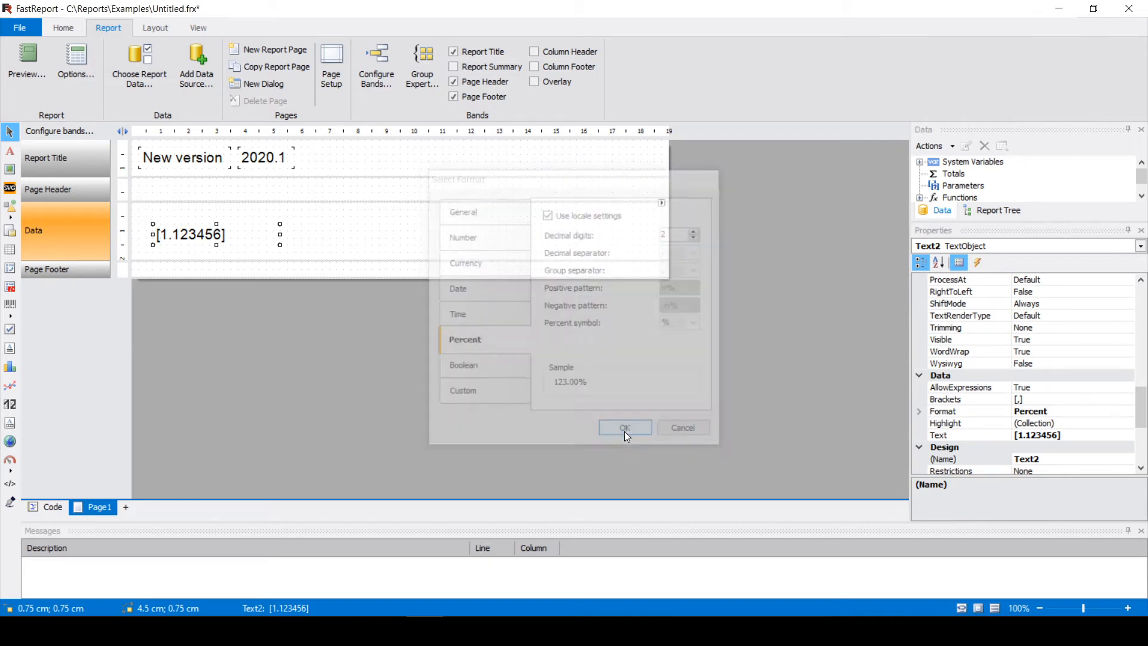
right_click(227, 240)
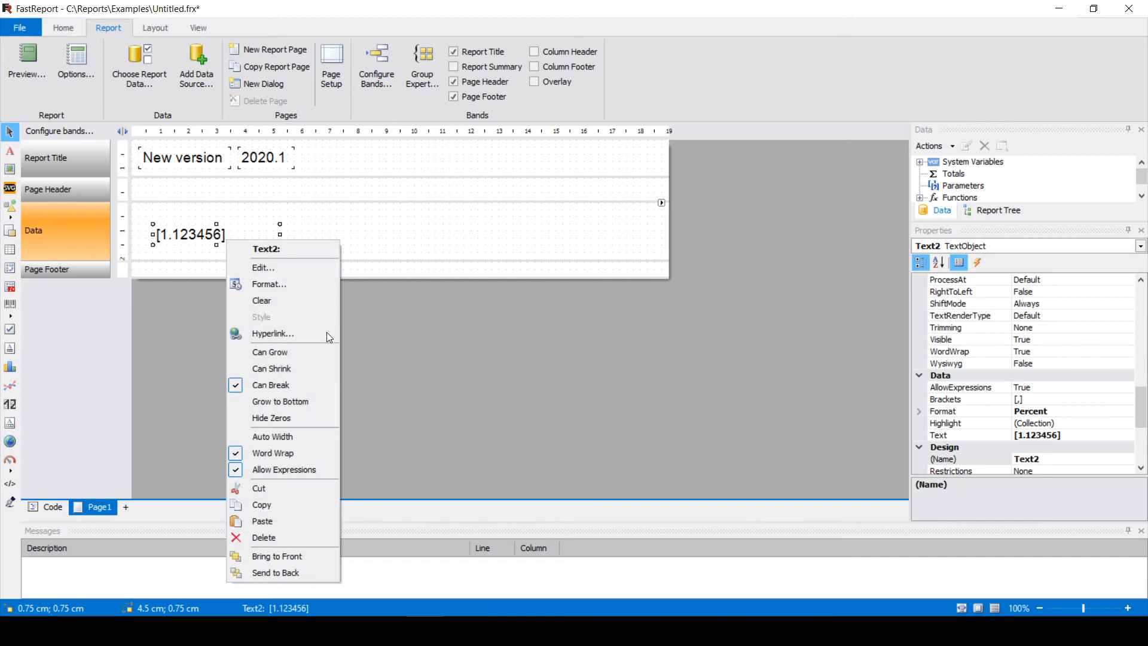
click(307, 538)
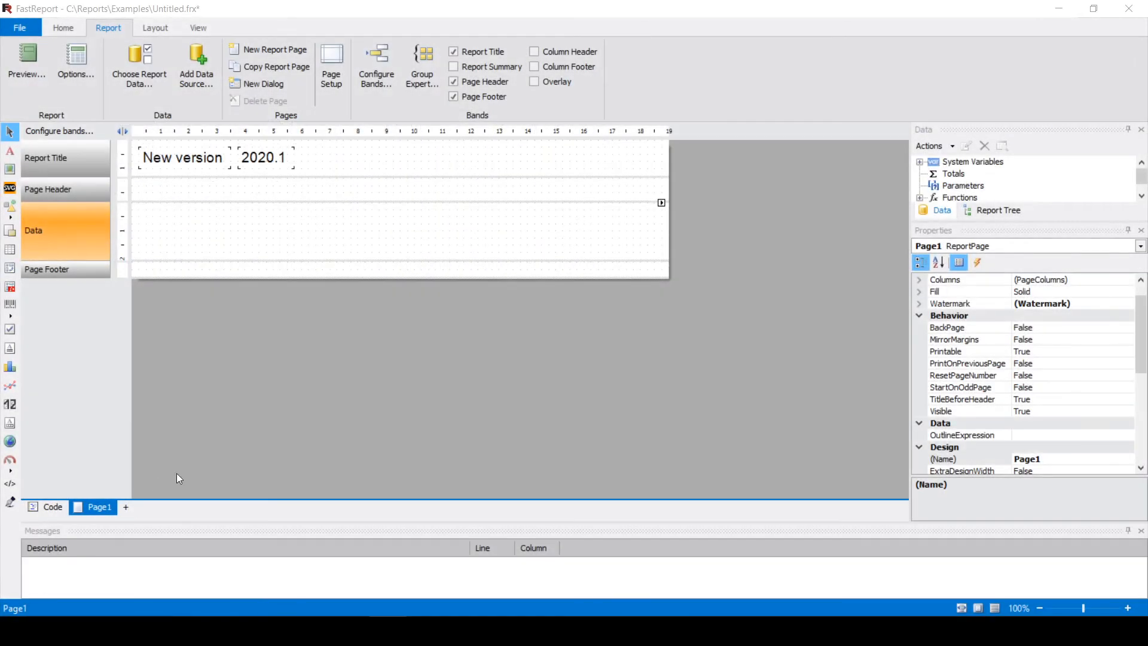
- Switch to Notepad, write "And enter some text" and copy the whole line
click(495, 628)
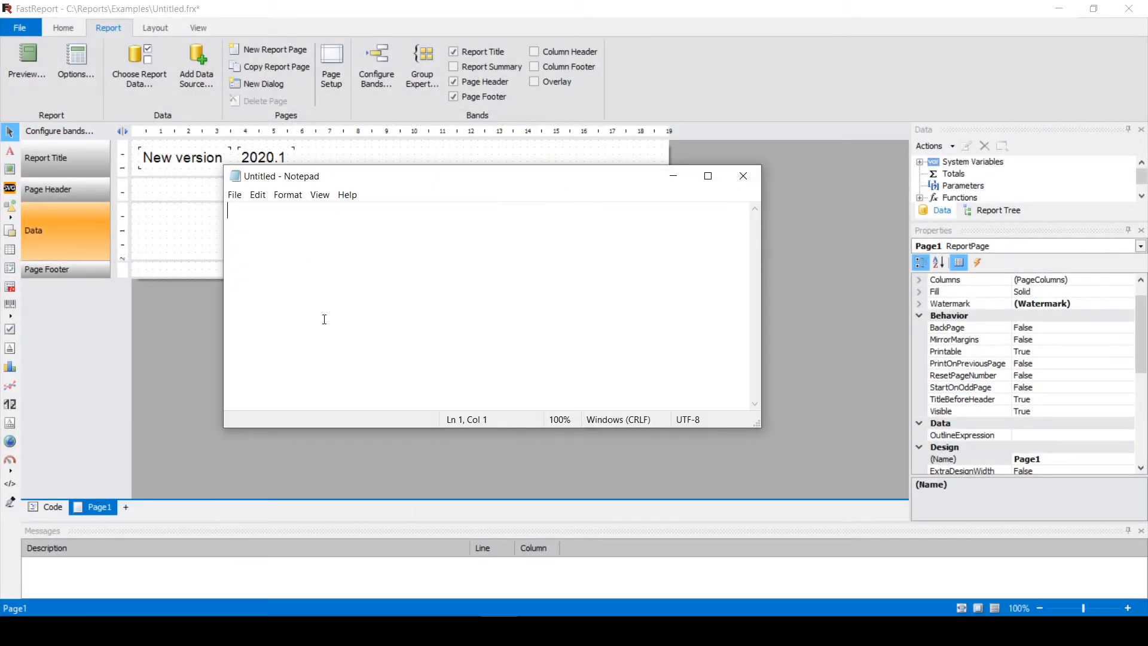
text(Andenter)
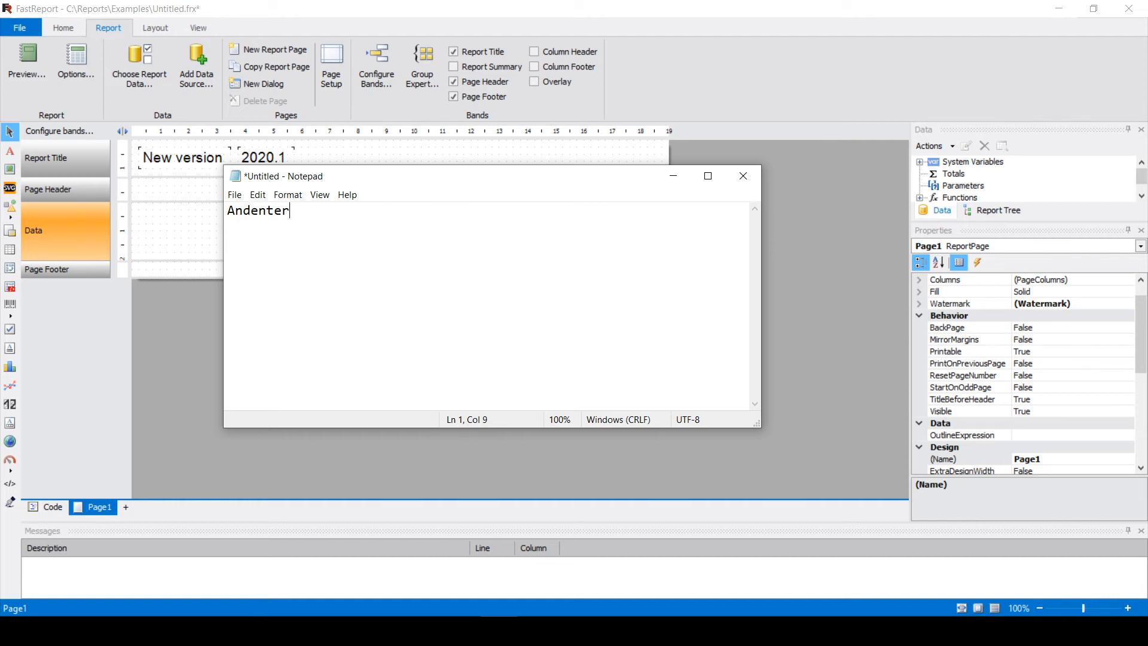
key(BackSpace)
key(BackSpace)
key(BackSpace)
key(BackSpace)
key(BackSpace)
text(enter some text)
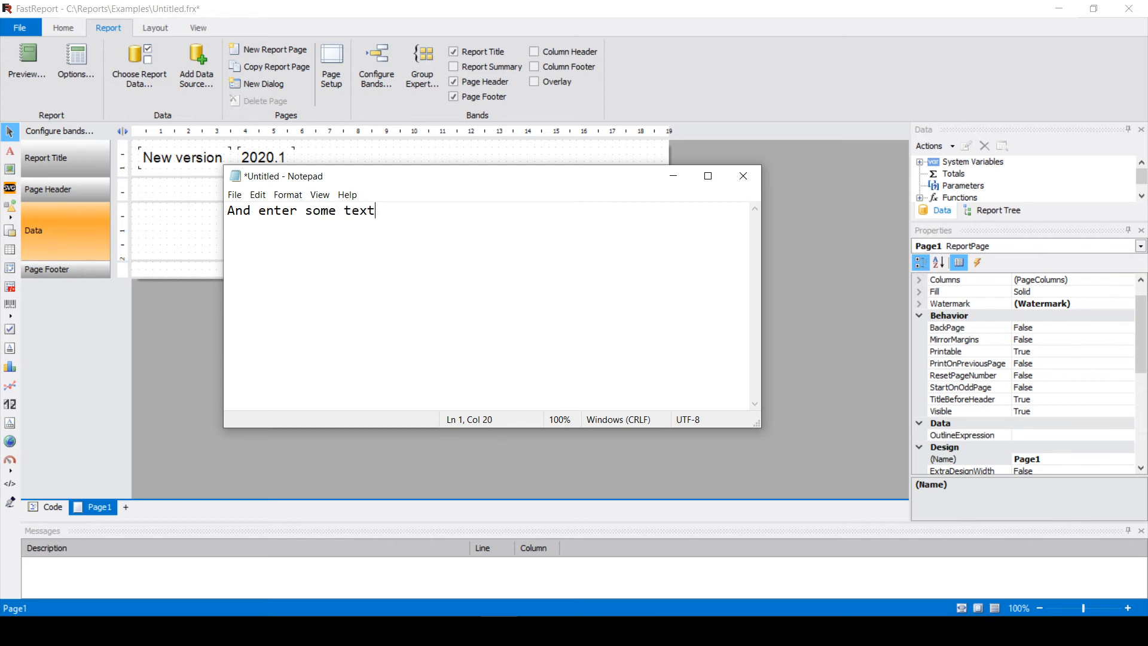
key(ctrl+a)
right_click(347, 214)
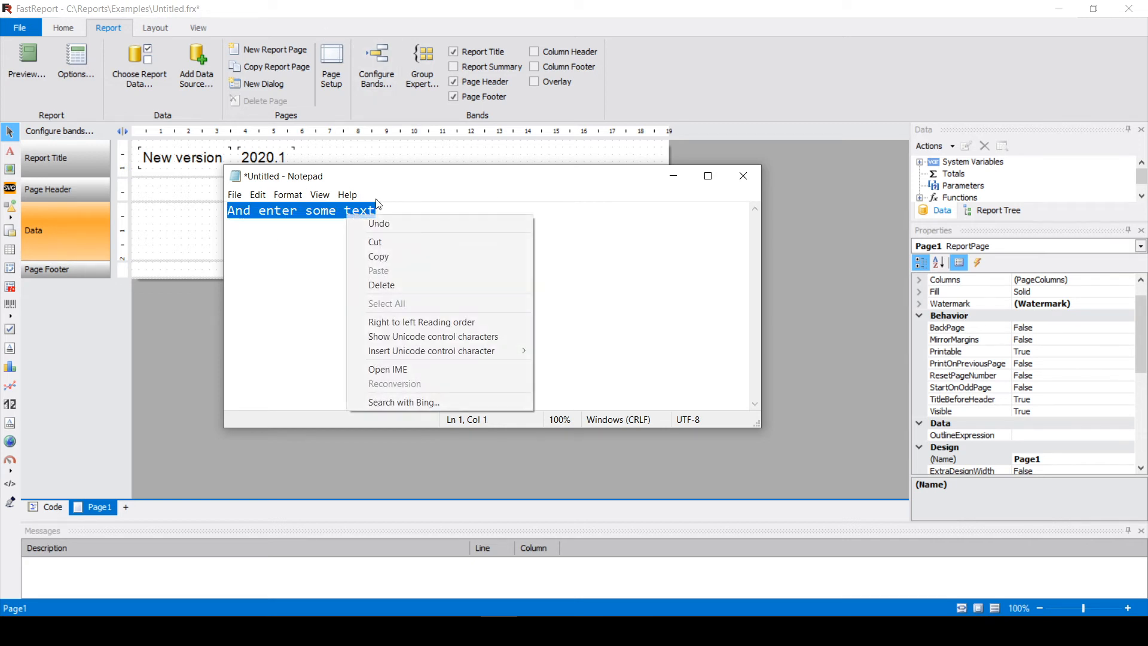
click(388, 262)
- Paste the copied text into the Data band at 0.75, 0.5 cm and size it to 4.75 × 1 cm
click(174, 238)
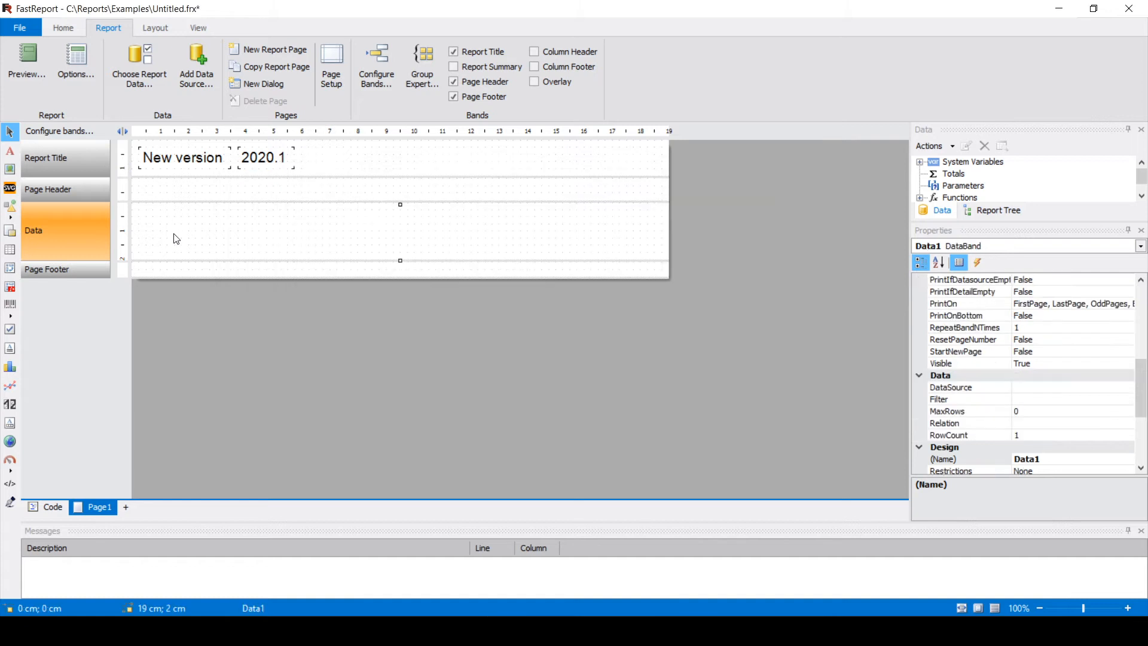
right_click(174, 236)
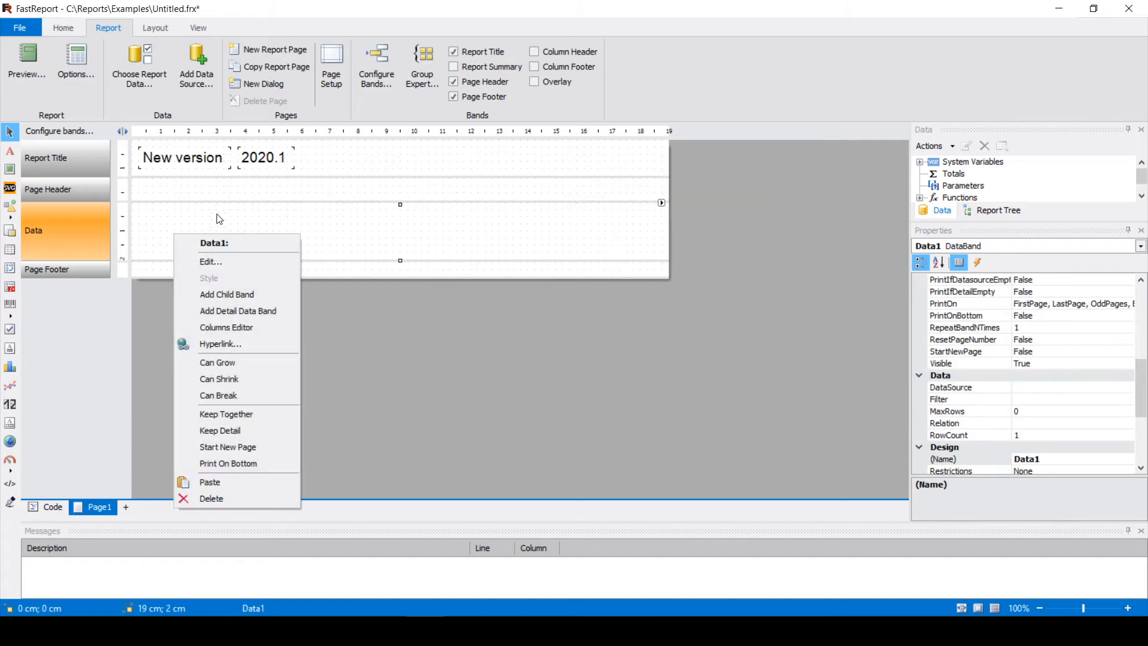
click(210, 482)
click(143, 233)
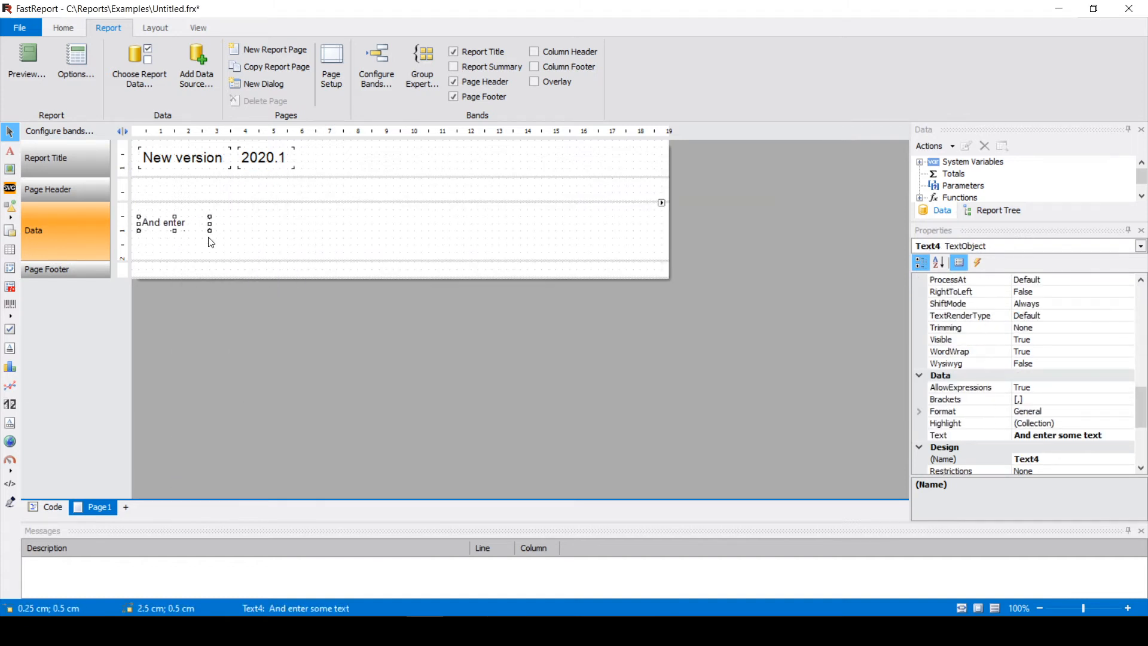
mouse_move(210, 231)
mouse_down()
mouse_move(276, 242)
mouse_move(225, 228)
mouse_up()
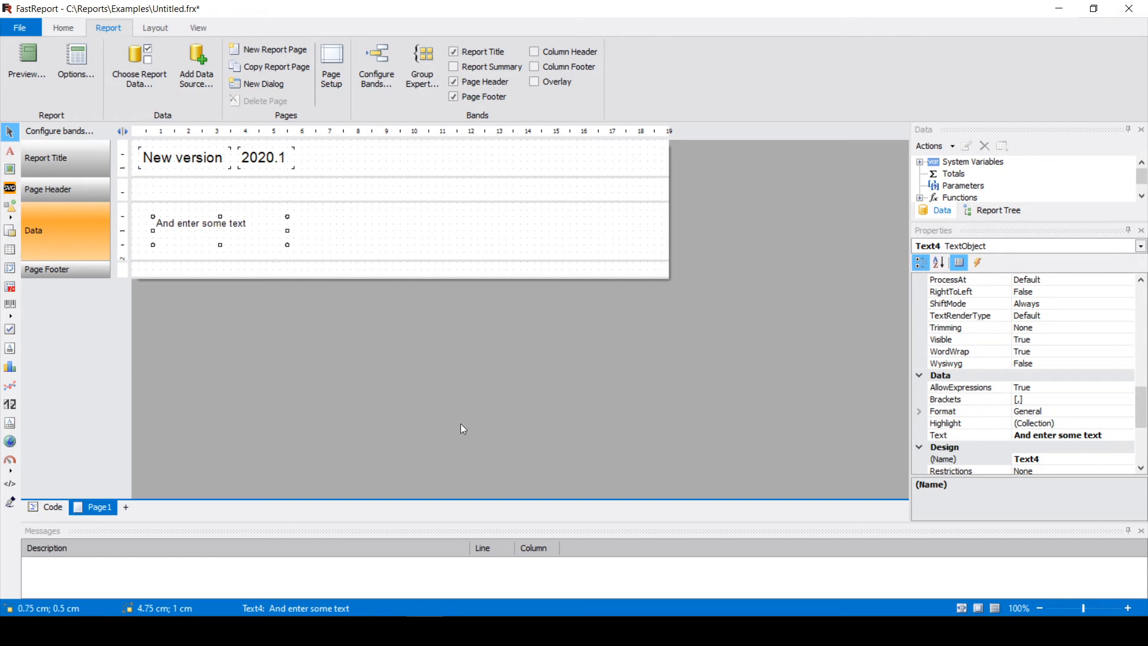
- Switch to Paint and draw a black outlined rectangle on the blank canvas
click(527, 630)
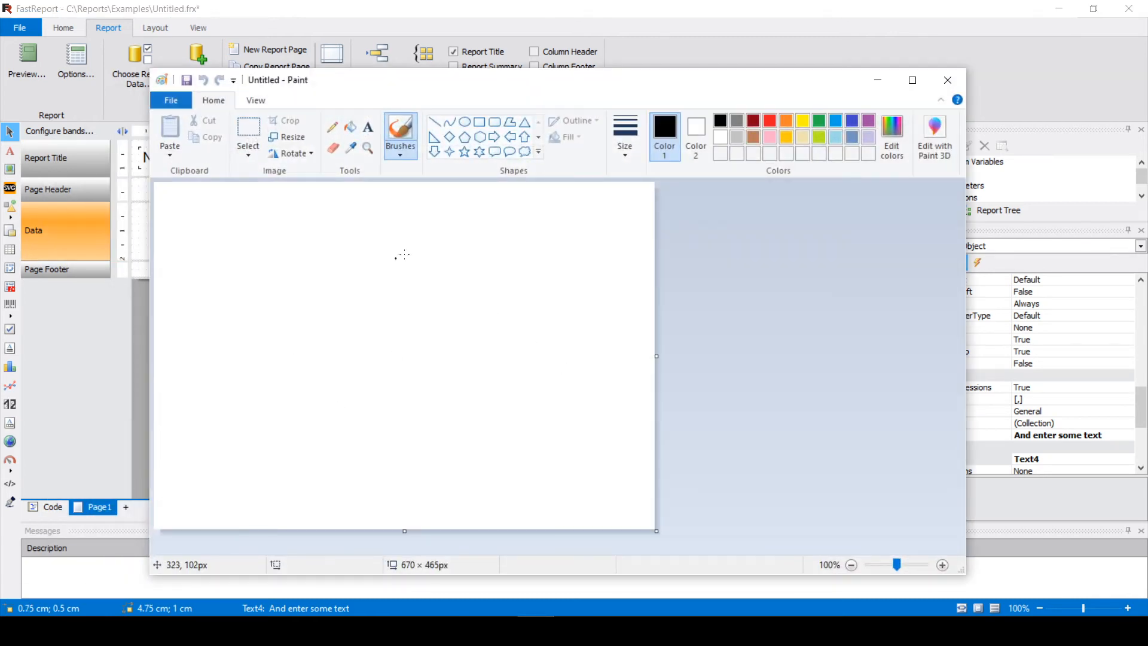
click(479, 122)
drag(288, 239, 377, 312)
click(450, 249)
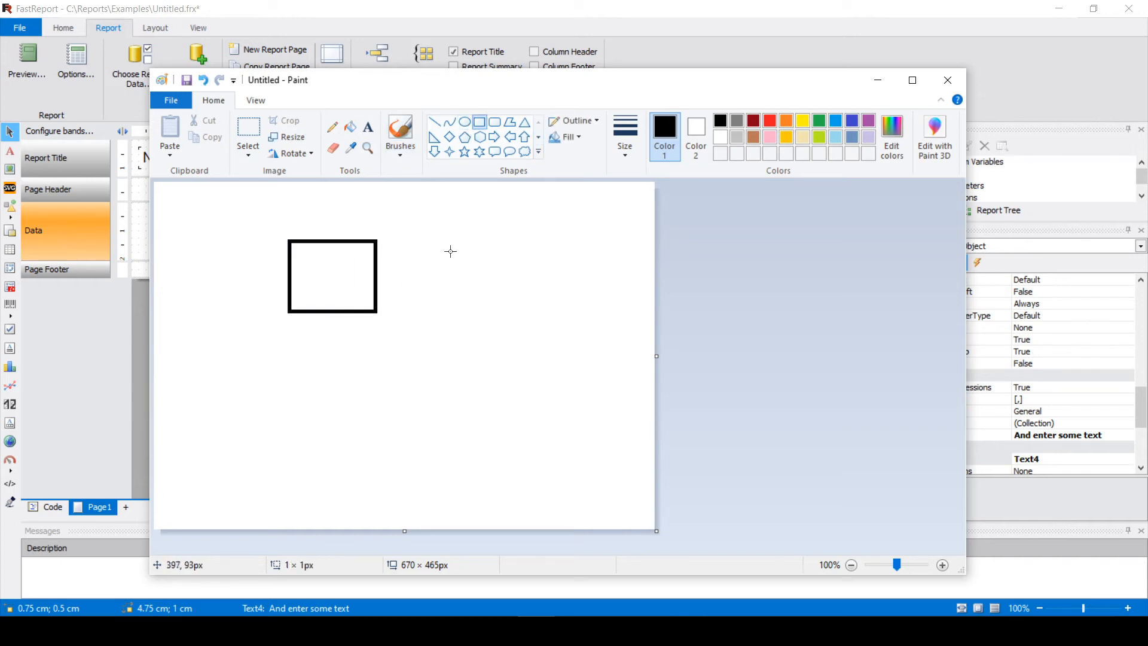
- Select an area of about 168 × 171 px around the drawn rectangle and copy it
click(248, 129)
mouse_move(274, 211)
mouse_down()
mouse_move(407, 331)
mouse_move(400, 339)
mouse_up()
right_click(372, 298)
click(422, 293)
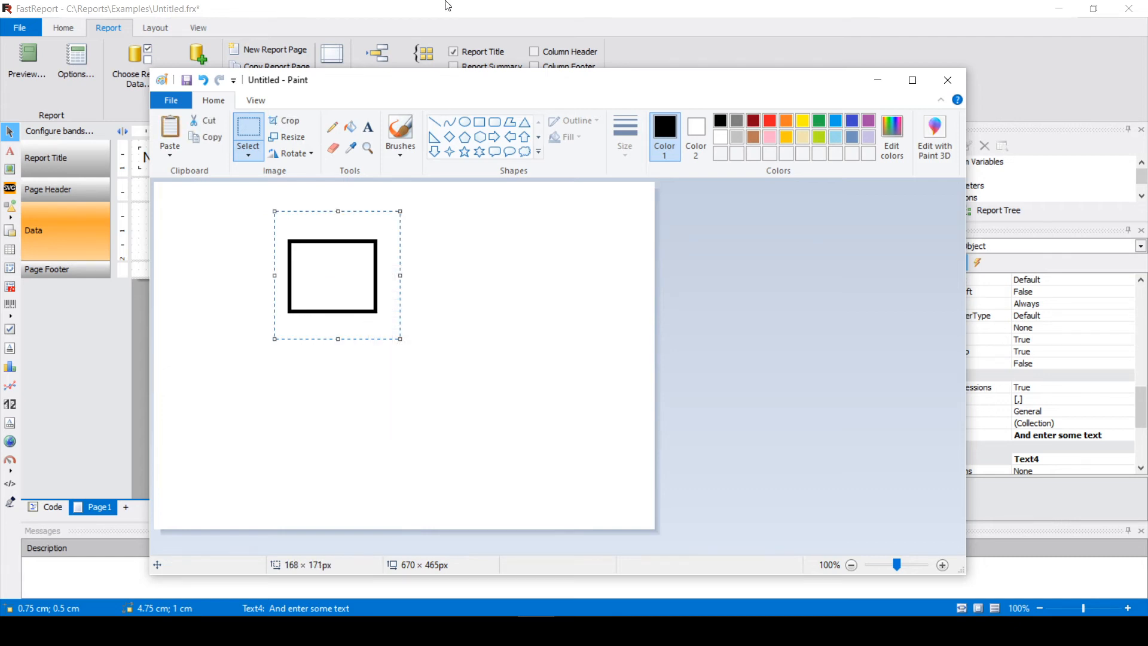
- Return to the report designer, paste the copied picture into the Data band and position it at 7.25, 0 cm
key(alt+Tab)
right_click(323, 240)
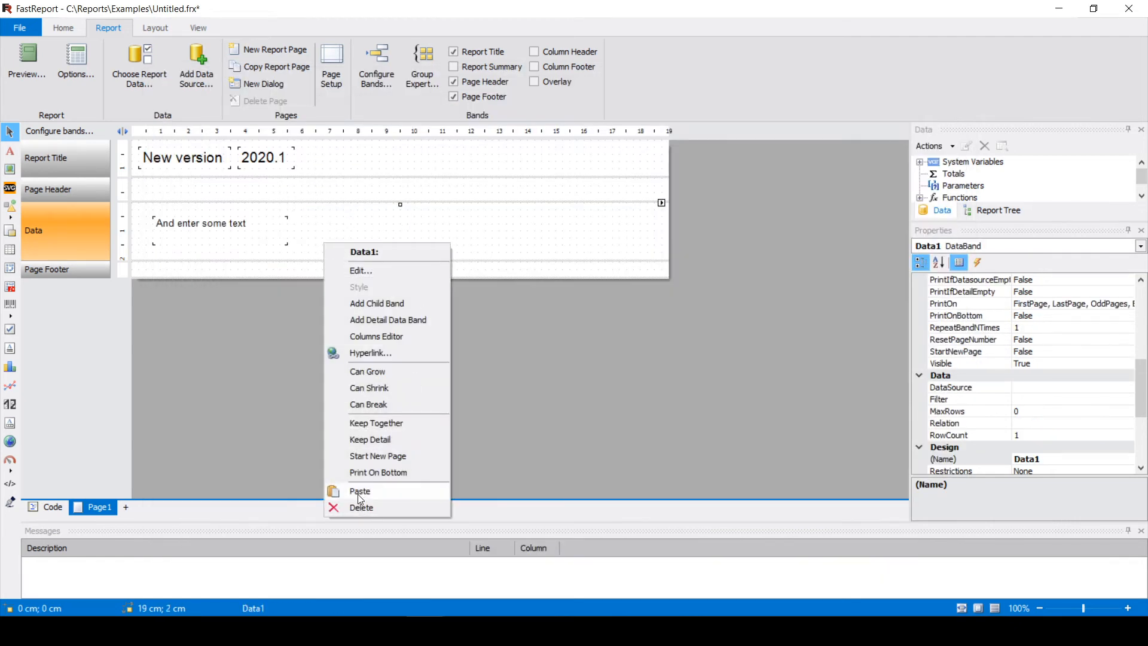
click(359, 490)
click(395, 263)
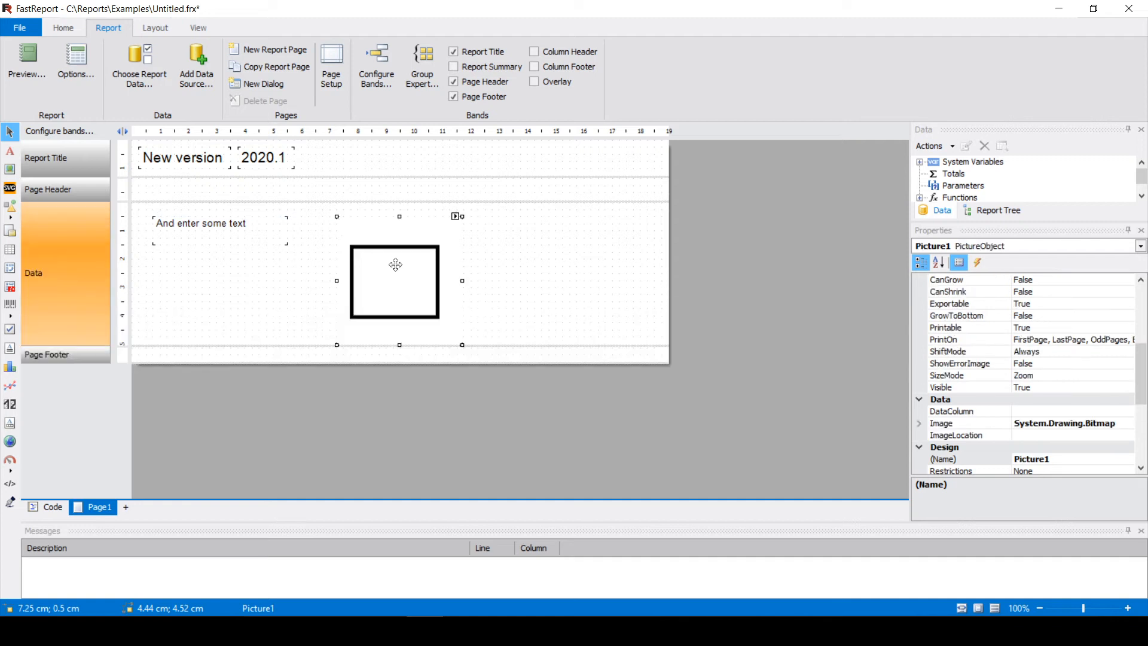
drag(396, 263, 393, 249)
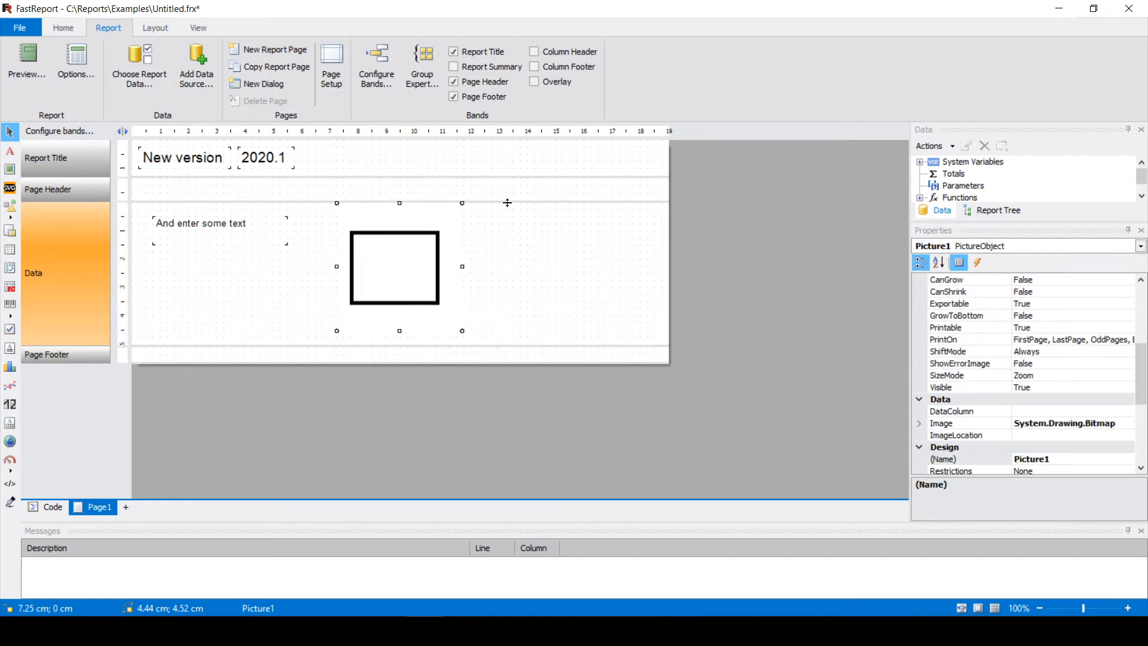
click(511, 265)
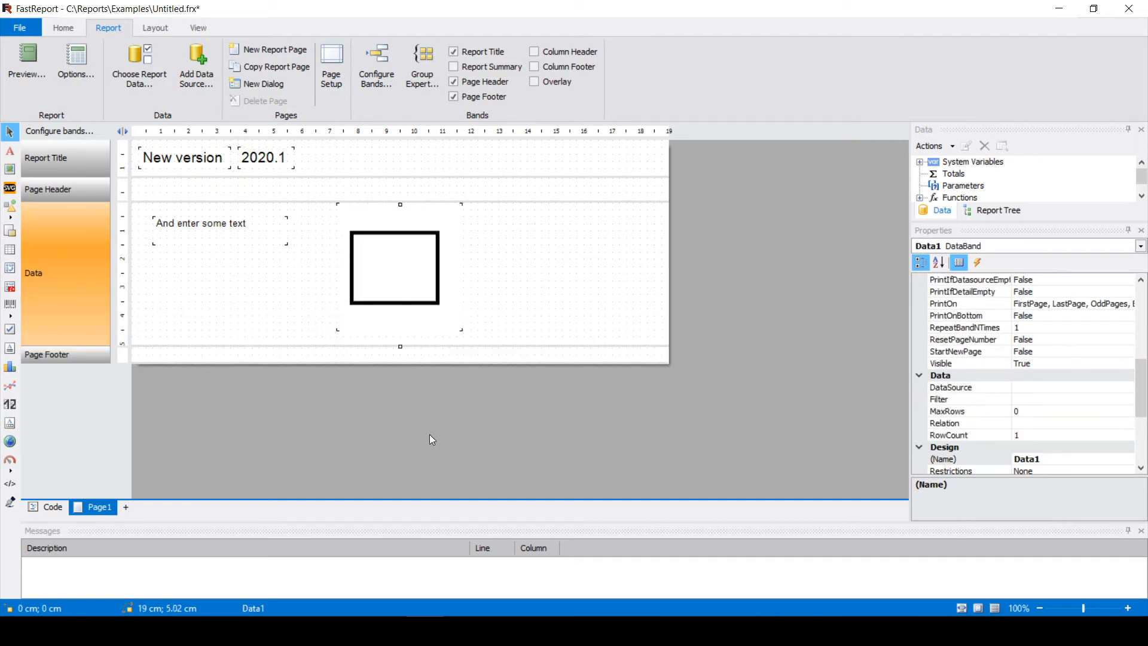
- Delete the pasted text and picture objects from the Data band
click(389, 631)
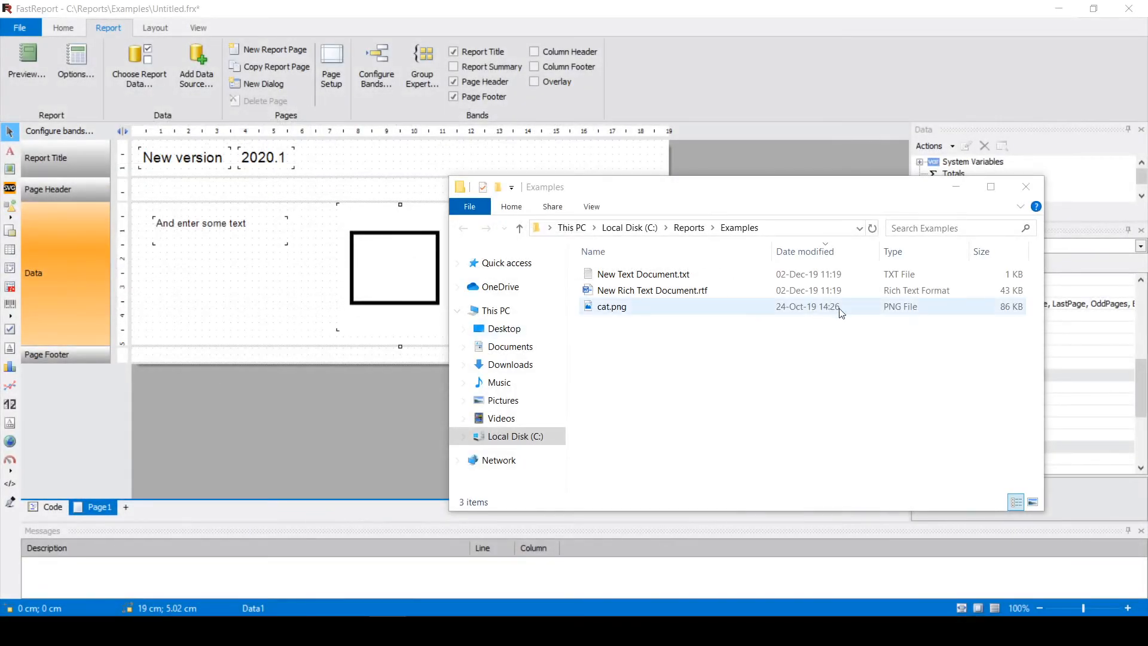
click(692, 291)
drag(204, 317, 455, 195)
key(Delete)
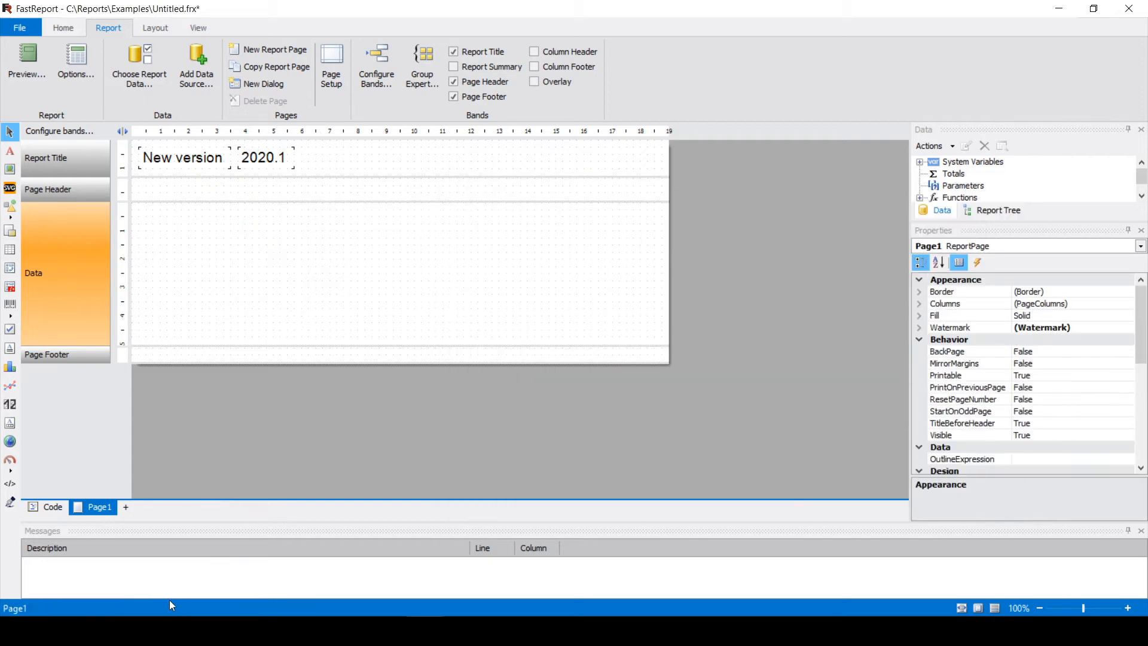
- Add New Rich Text Document.rtf from the Examples folder to the Data band at 1, 0.75 cm, sized 8.75 × 1 cm
key(alt+Tab)
drag(670, 292, 172, 236)
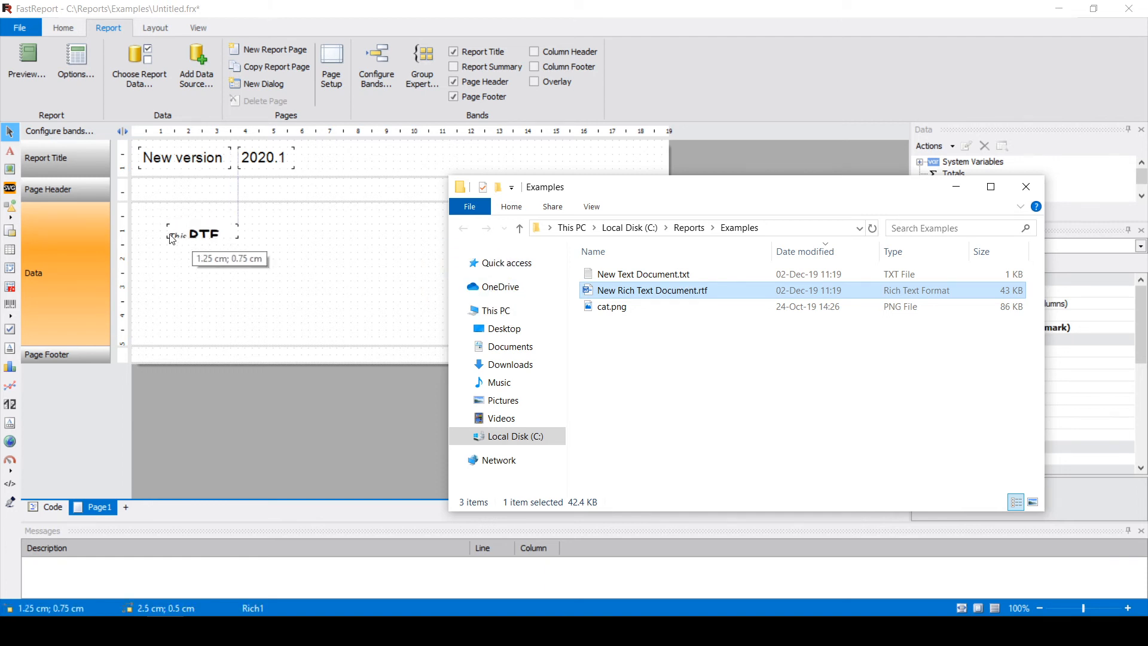
drag(230, 237, 407, 252)
- Open the rich text object in its editor, examine the formatting of its text and close the editor
double_click(231, 225)
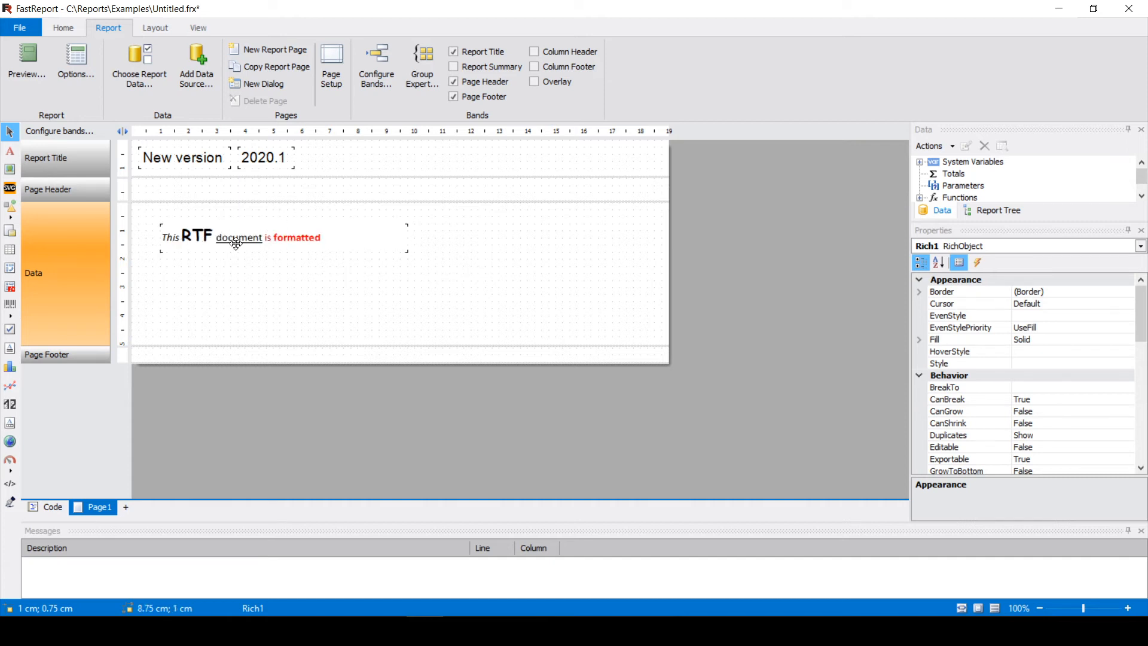
drag(323, 260, 188, 295)
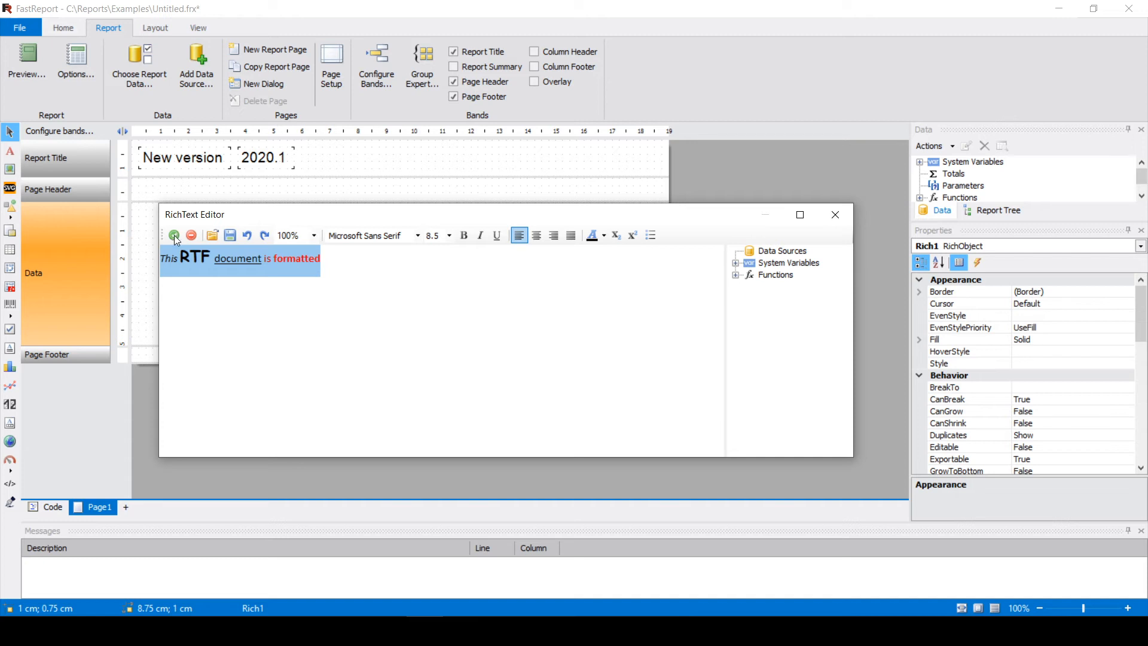
click(348, 269)
drag(348, 269, 160, 266)
click(231, 299)
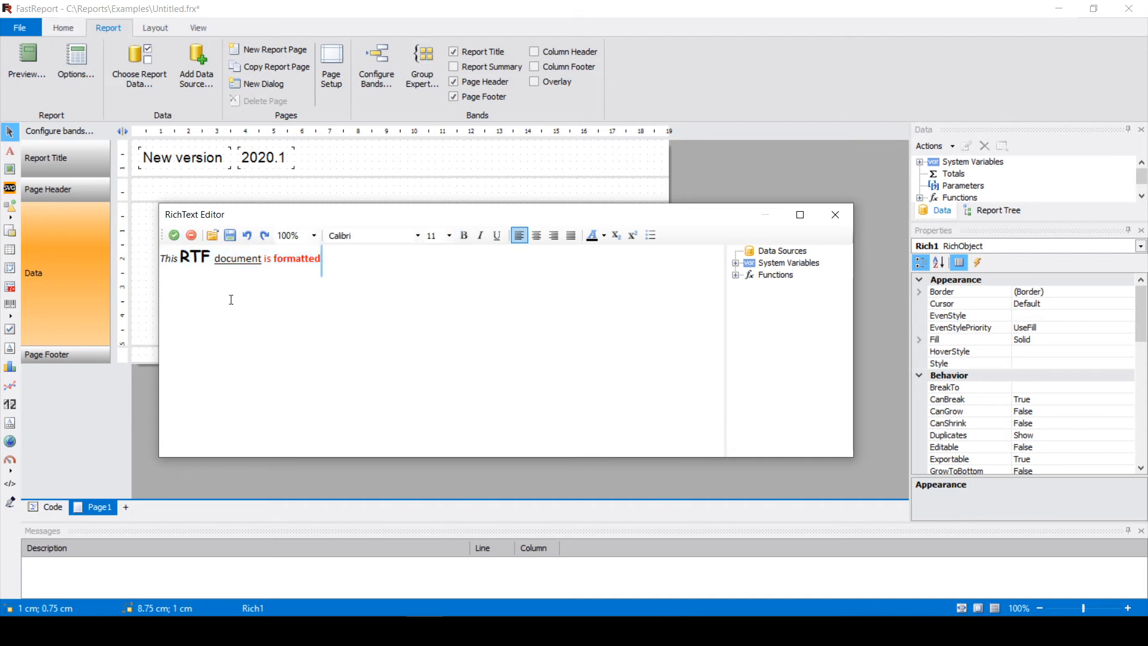
click(173, 236)
click(297, 284)
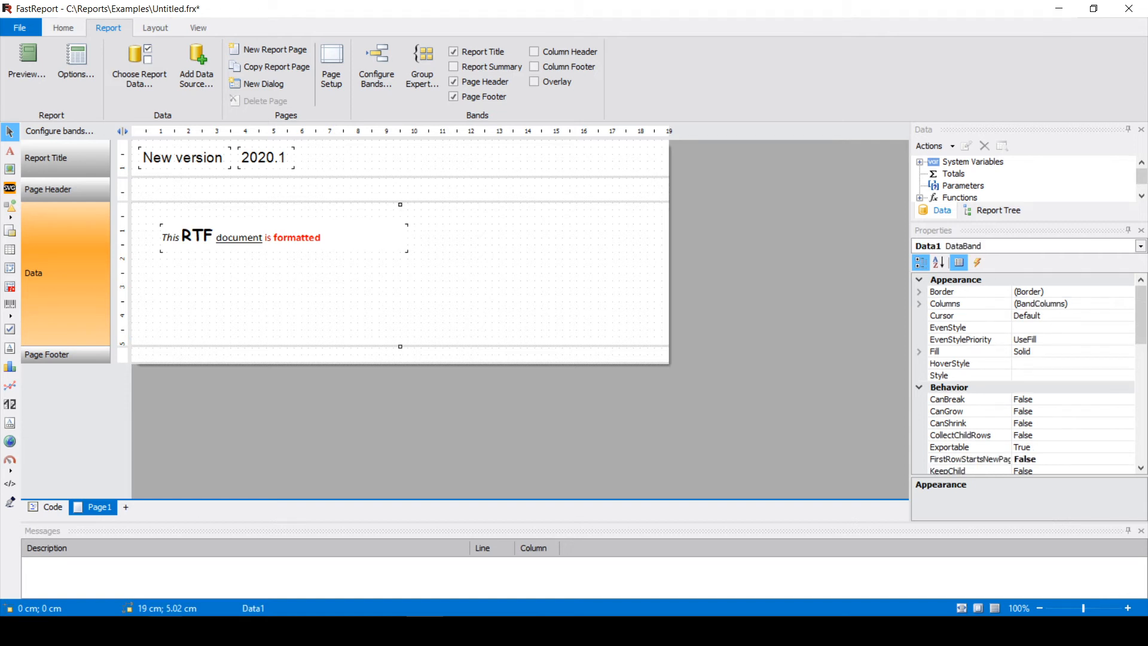
- Add New Text Document.txt from the Examples folder below the rich text at 1, 2 cm, sized 8.25 × 0.5 cm
key(alt+Tab)
click(625, 277)
drag(644, 281, 393, 266)
click(170, 272)
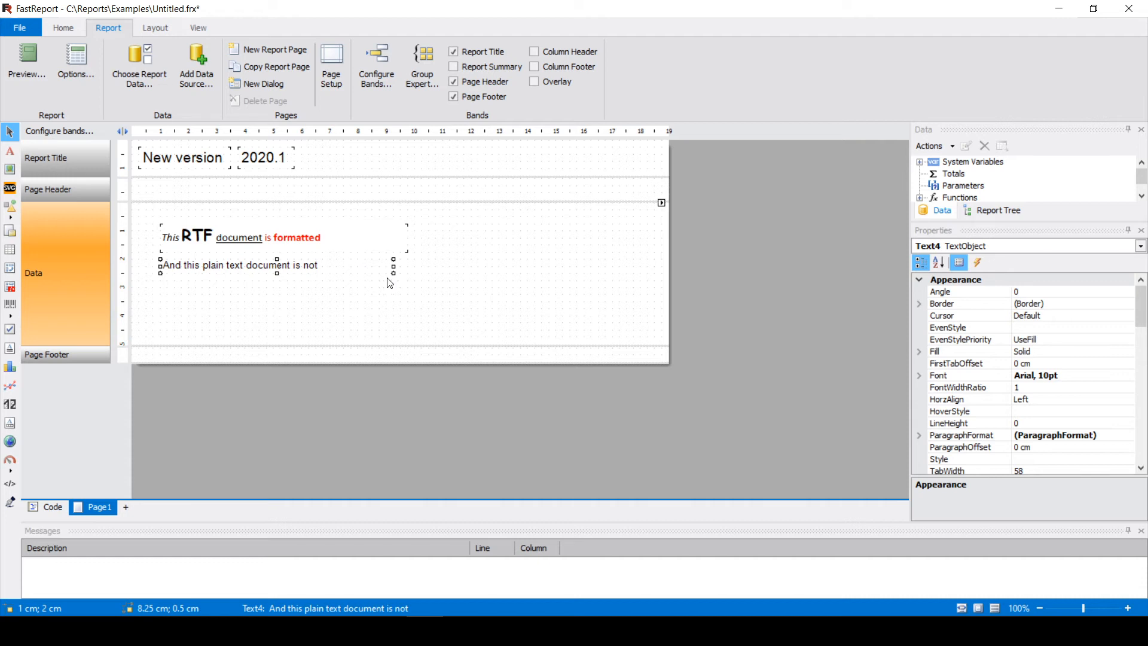
click(332, 310)
- Add cat.png from the Examples folder to the Data band beside the texts, at 10.5, 0.75 cm
click(162, 631)
drag(616, 307, 457, 264)
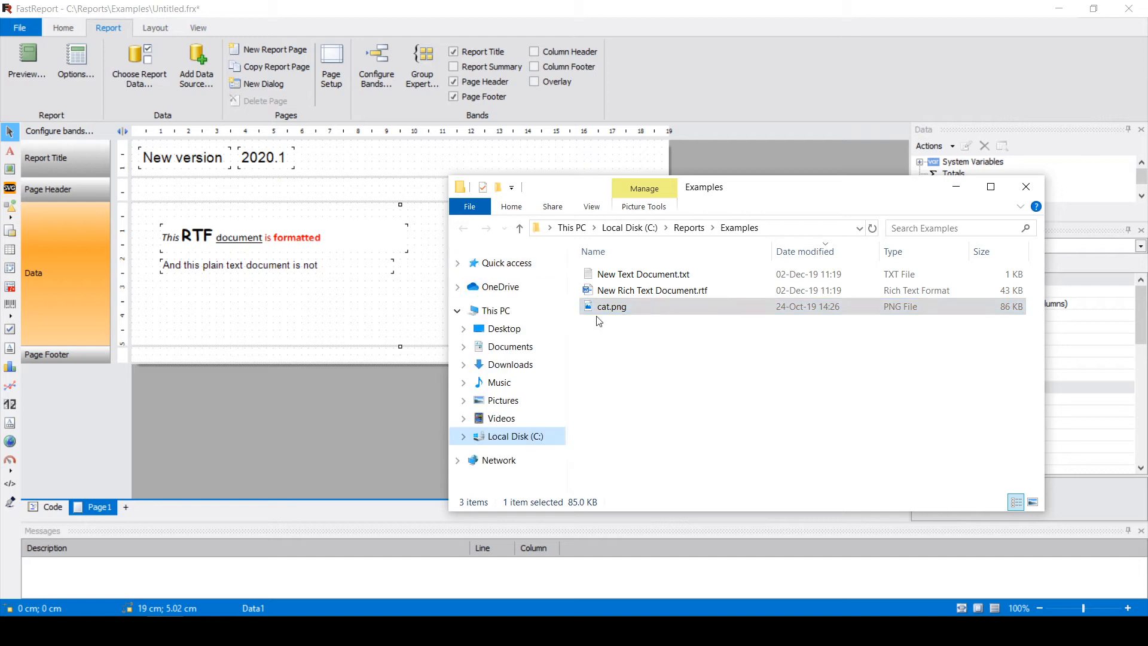
drag(611, 307, 435, 231)
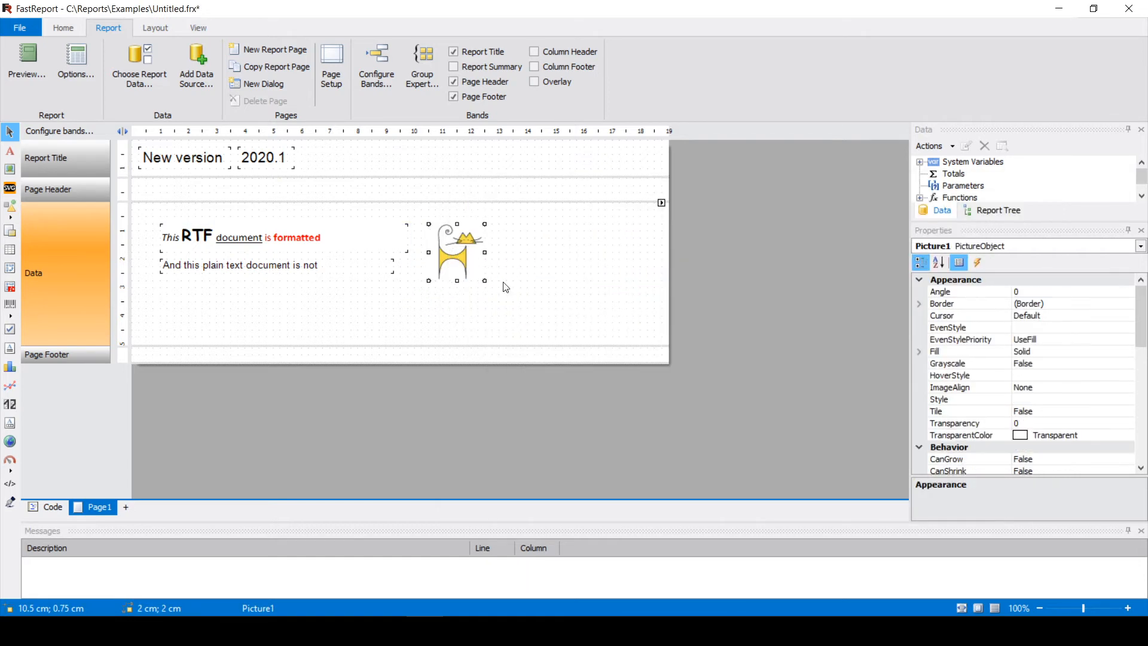
- Enlarge the cat picture in the Data band to 4 × 3.5 cm
drag(485, 281, 544, 324)
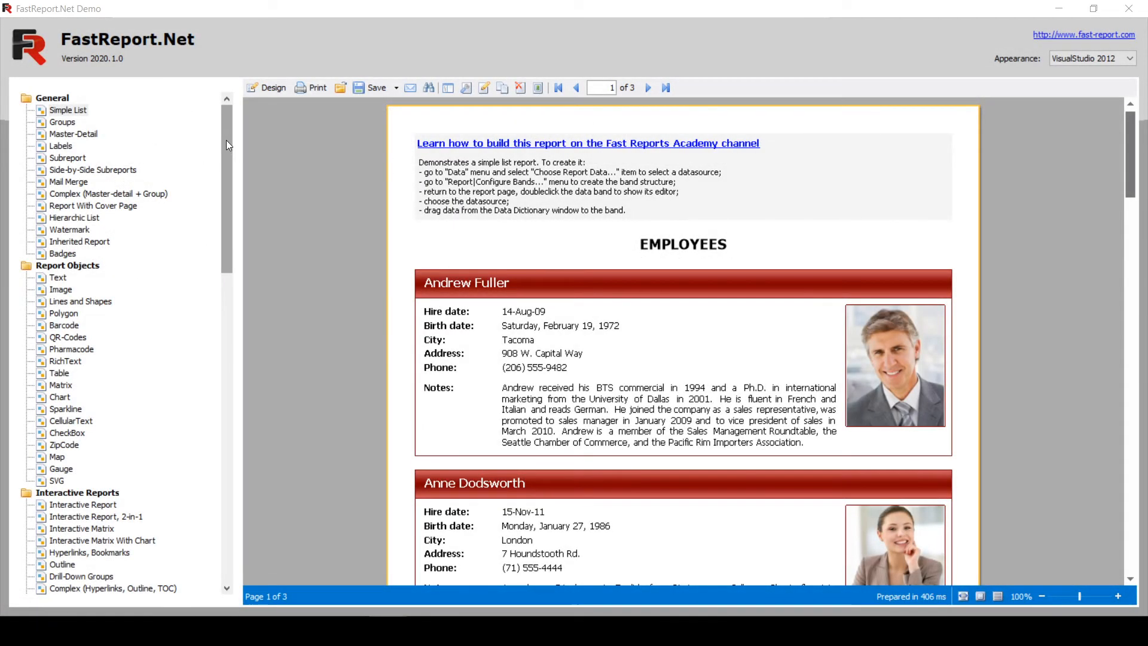
- Switch to the FastReport.Net Demo and open the Two Row Dimensions matrix report in the designer without recovering the unsaved report
drag(226, 140, 243, 302)
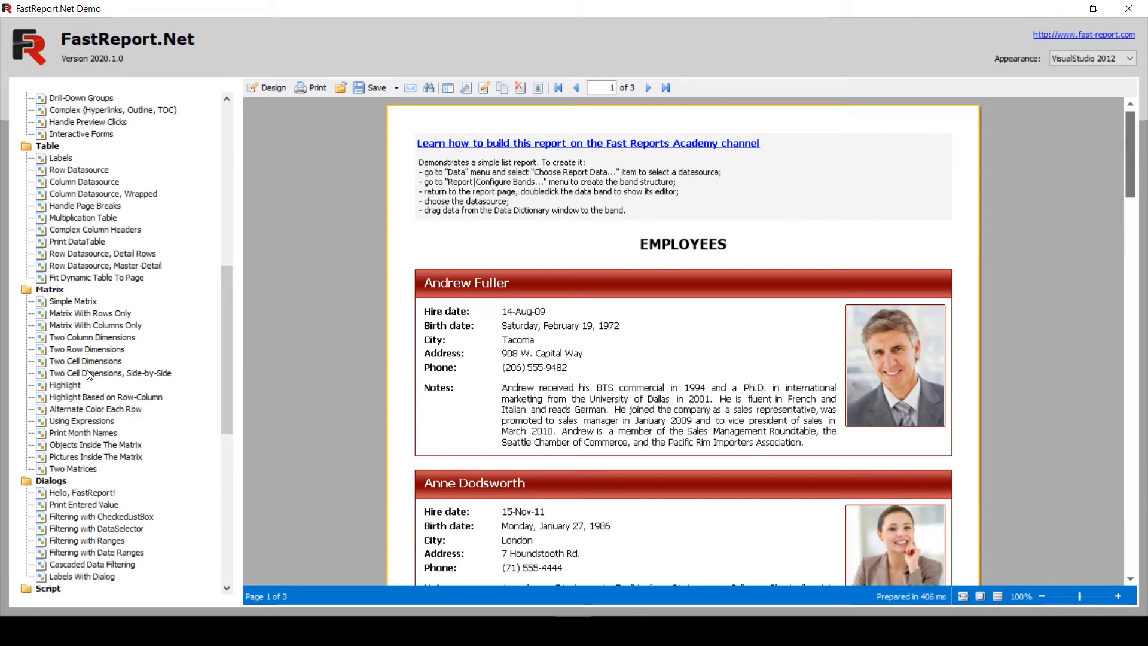
click(94, 350)
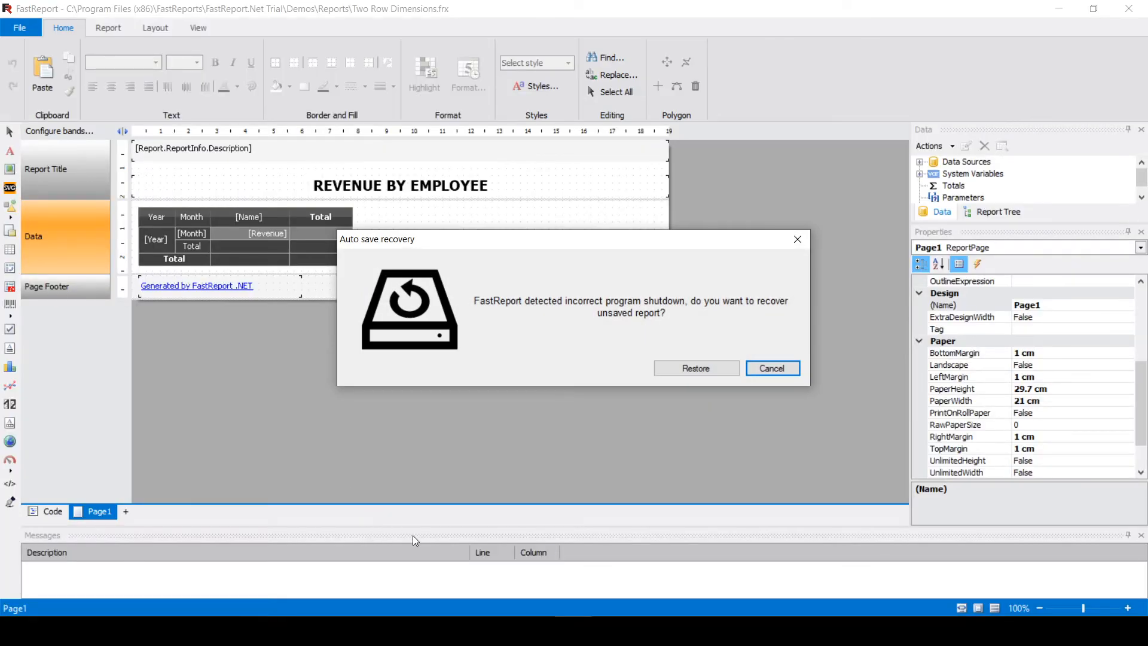
mouse_move(424, 630)
click(798, 240)
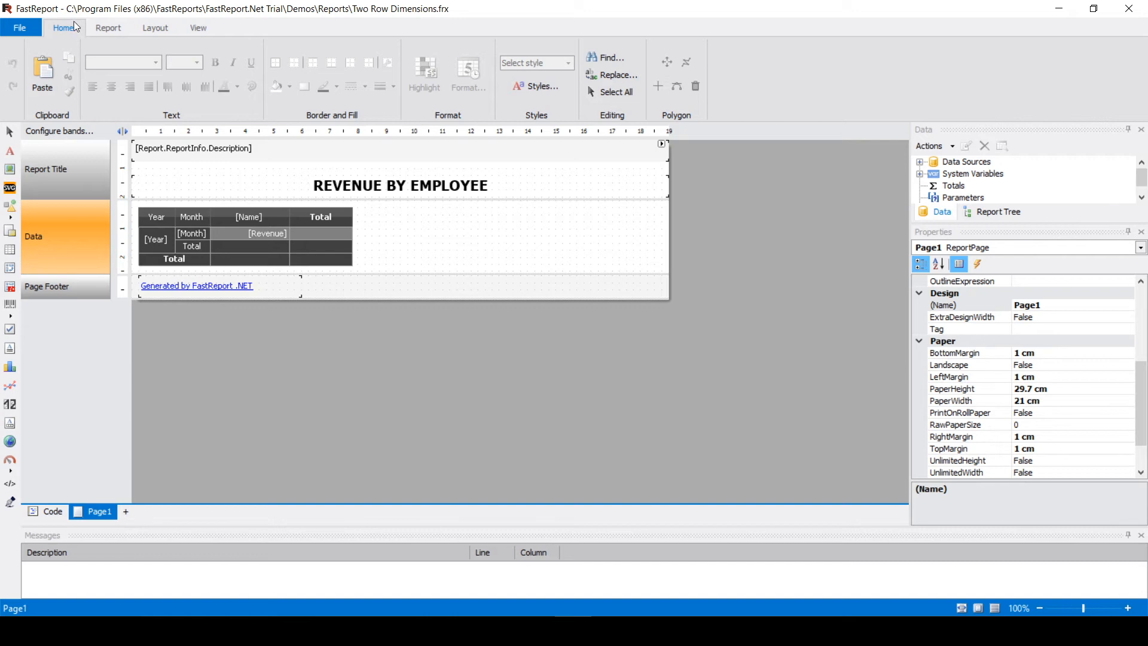
- Preview the Two Row Dimensions report, examine how its matrix groups months and totals under each year, and close the preview
click(108, 27)
click(27, 79)
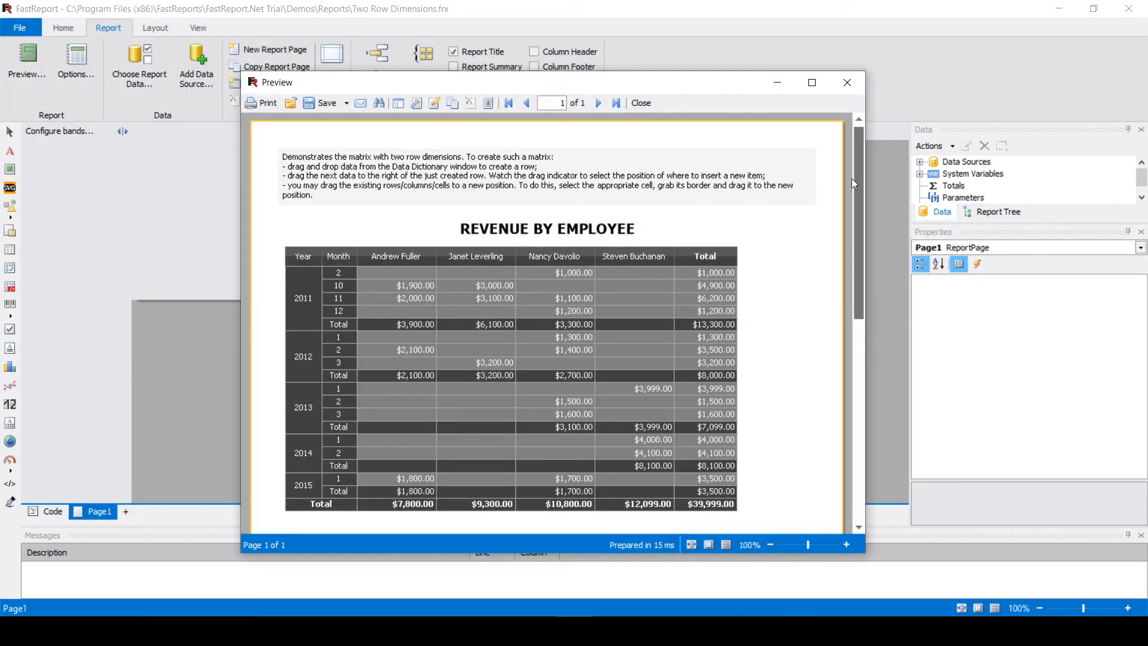
drag(851, 179, 845, 227)
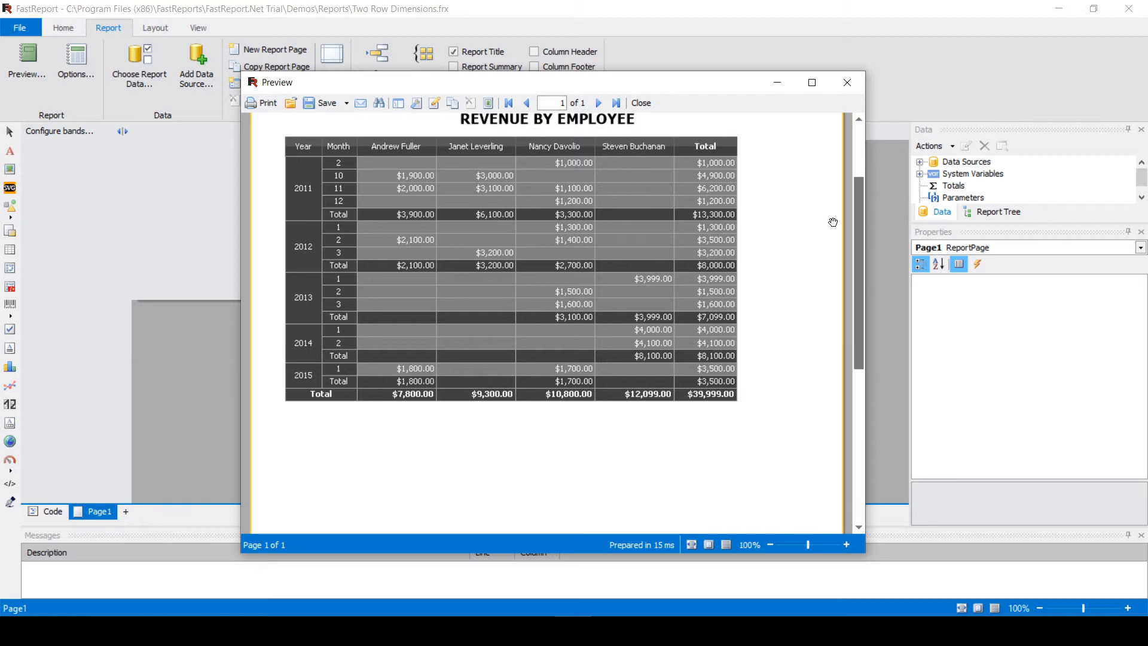
drag(340, 184, 342, 206)
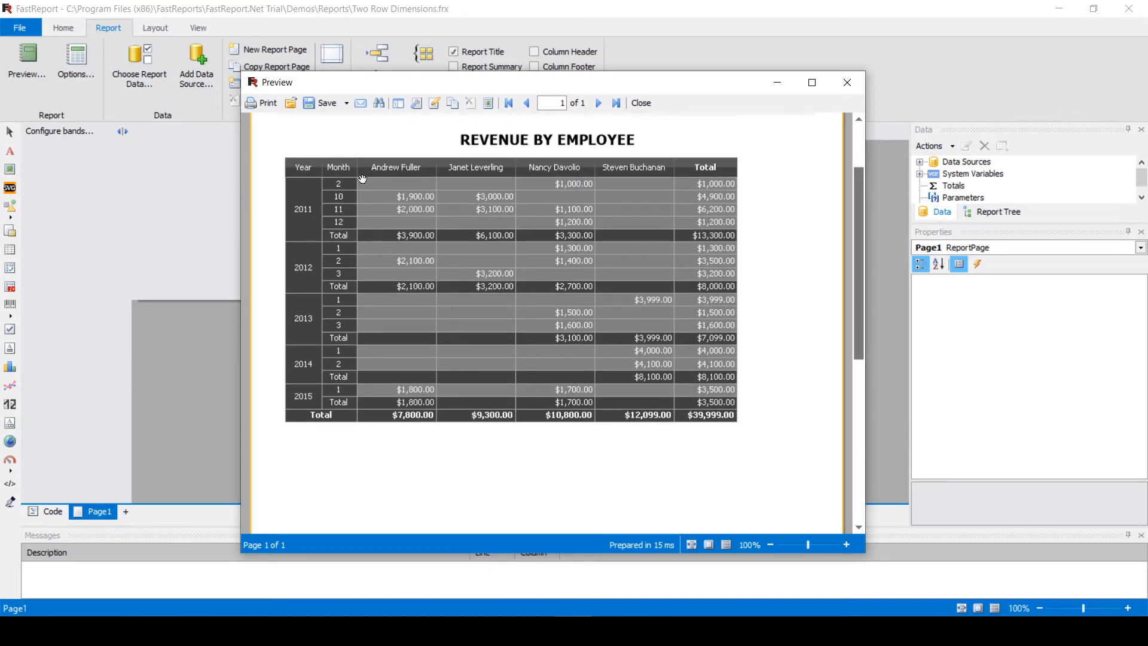
mouse_move(440, 338)
mouse_down()
mouse_move(436, 277)
mouse_move(461, 331)
mouse_up()
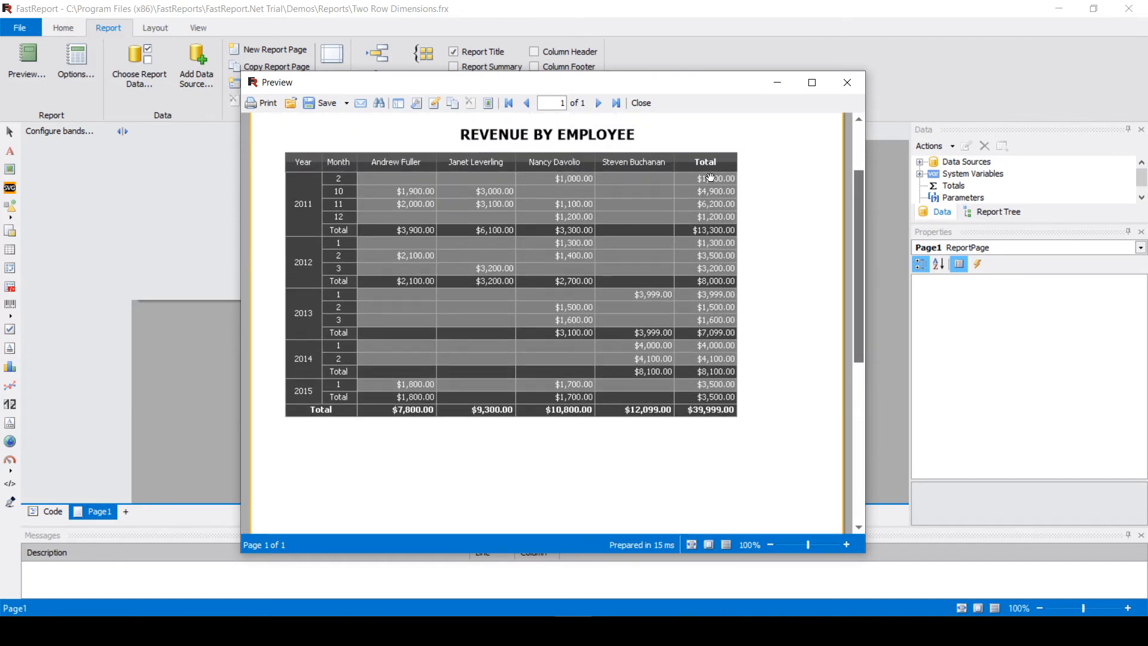
click(854, 82)
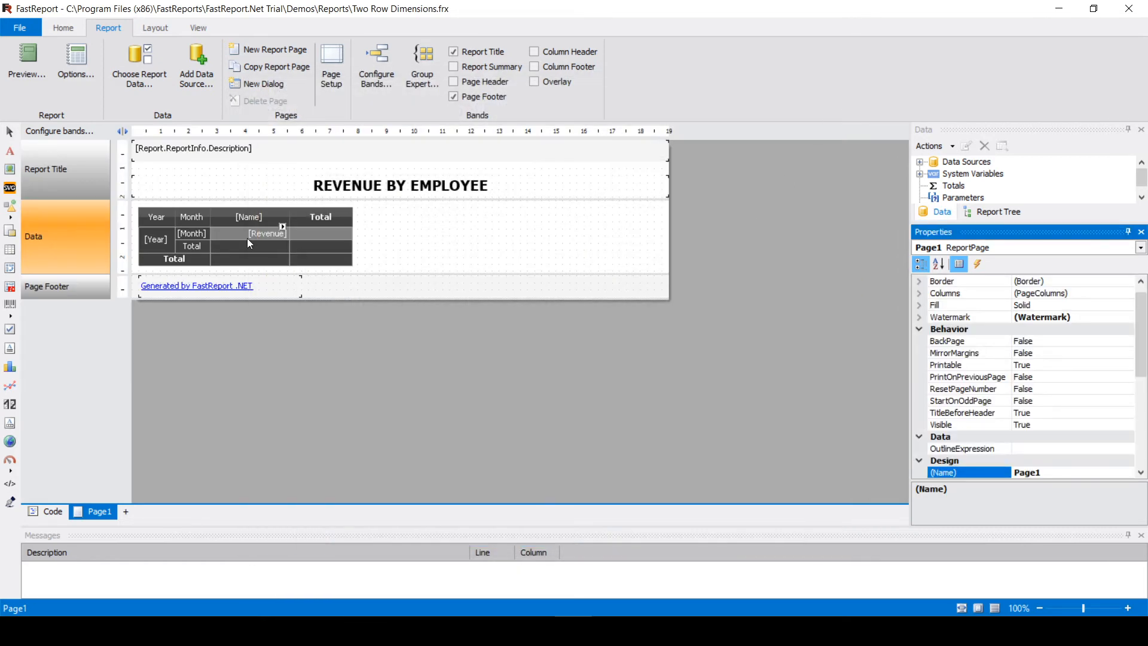
- Delete the Total row under the Month rows from the matrix and set the matrix's SplitRows property to True
click(197, 249)
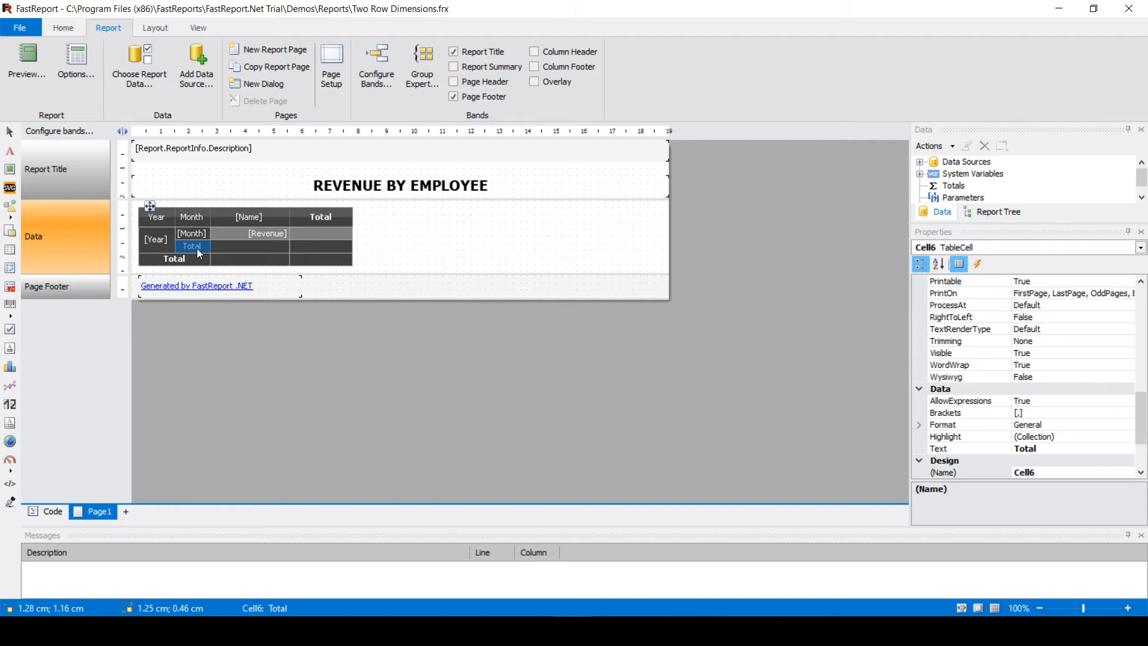
key(Delete)
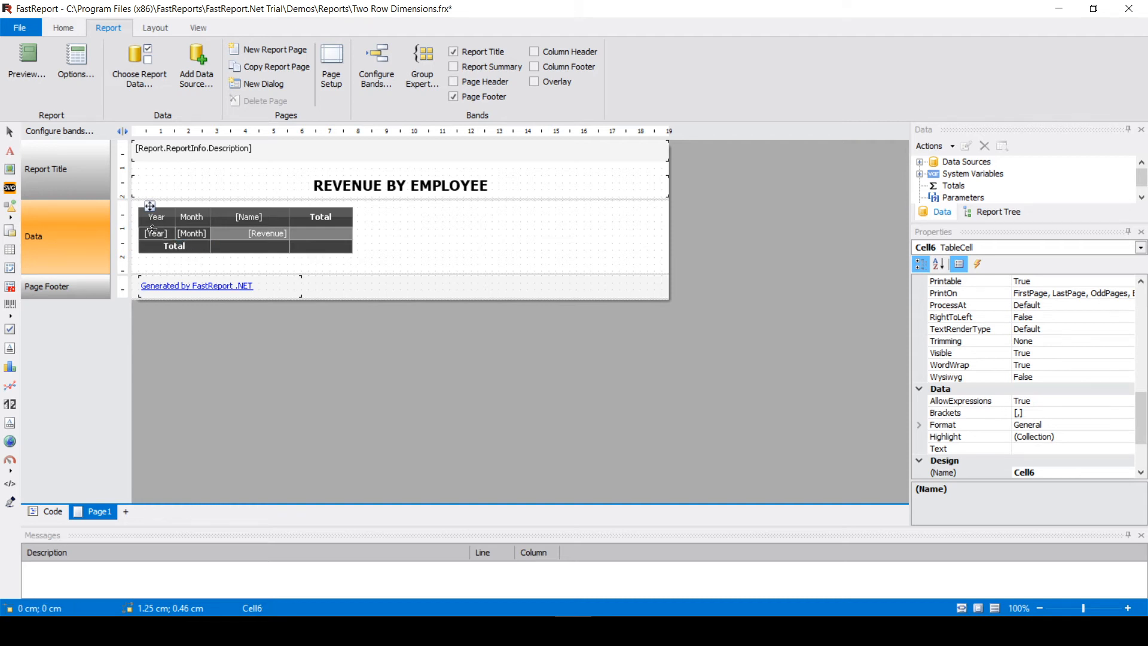
click(149, 205)
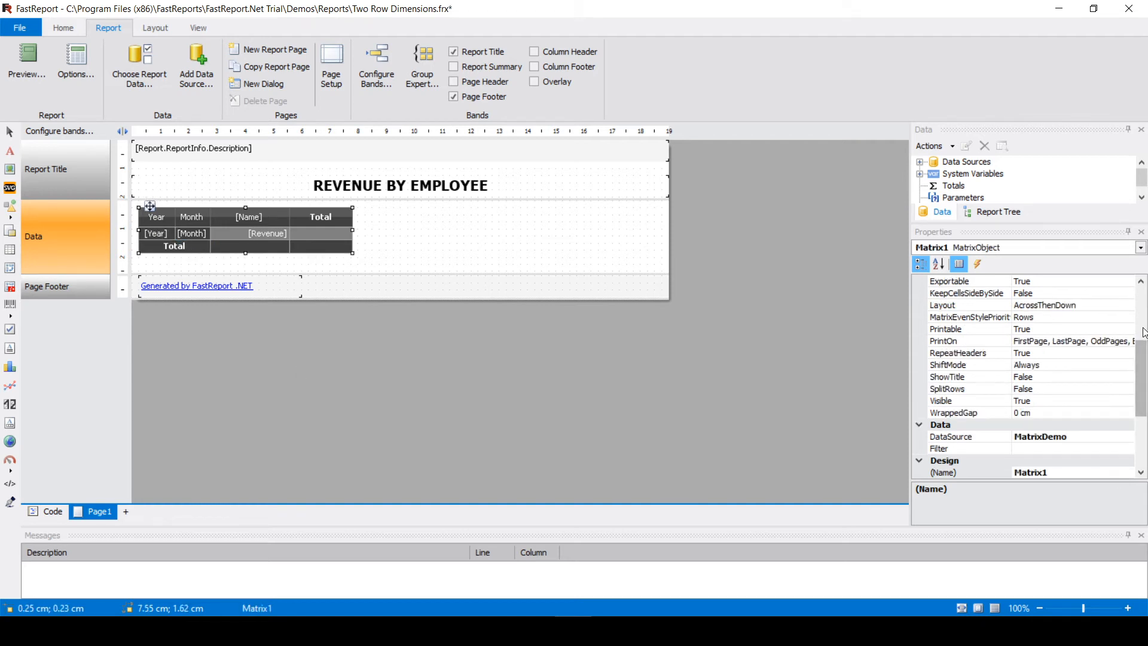
mouse_move(1131, 388)
mouse_down()
mouse_move(1146, 371)
mouse_move(1146, 404)
mouse_up()
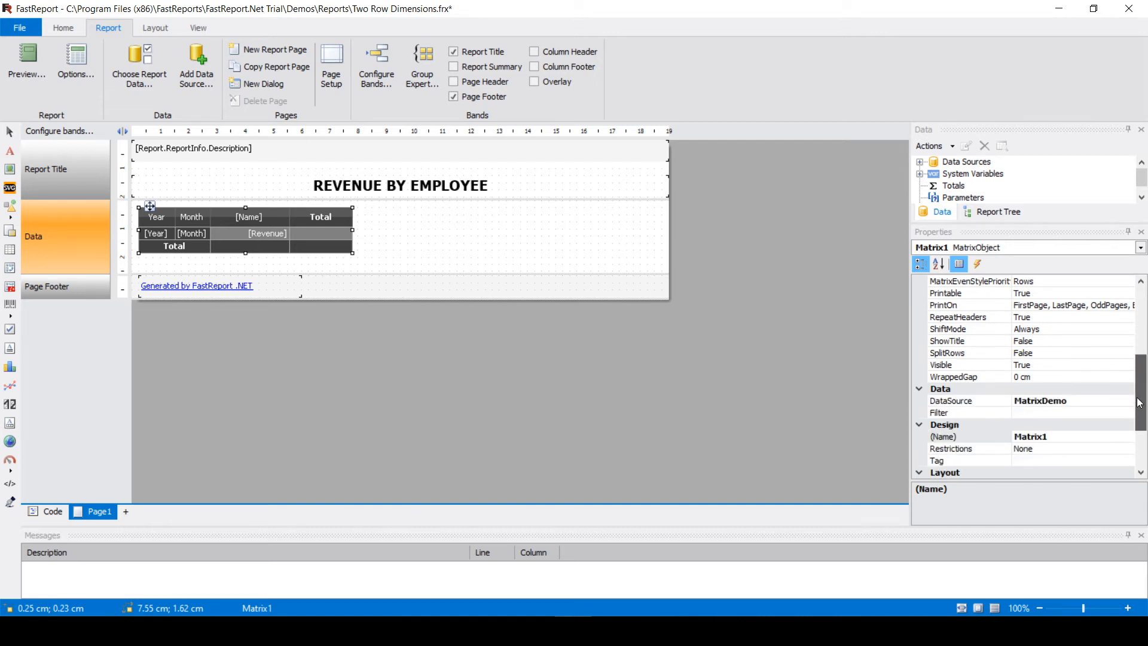
double_click(956, 353)
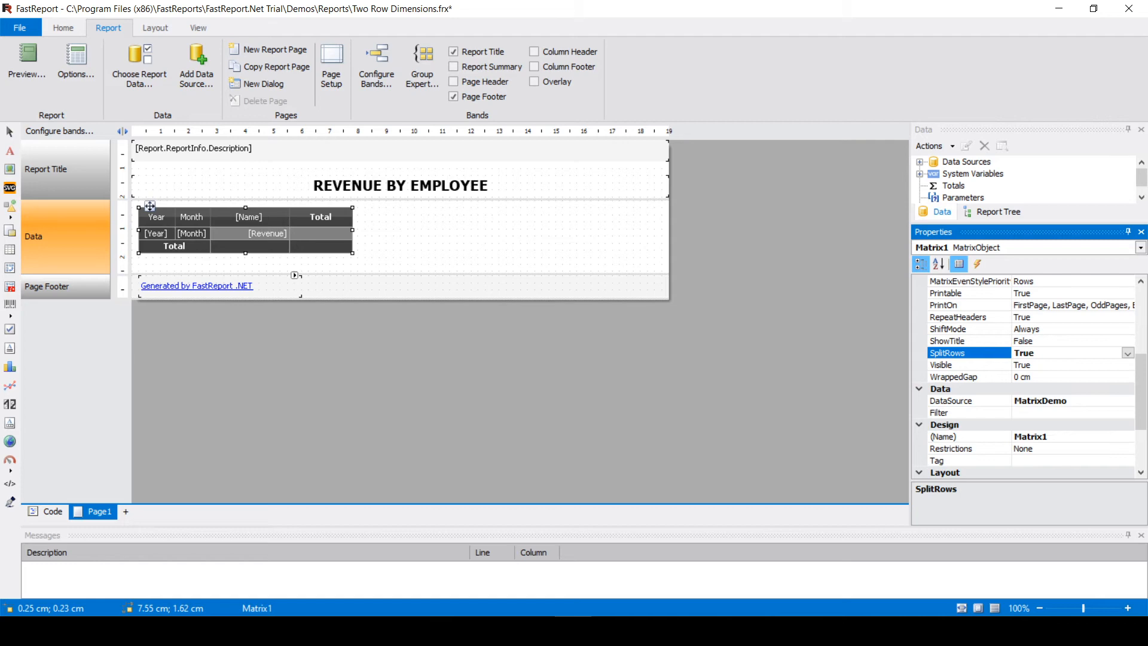
- Preview the report with split rows, examine the repeated years and months in the matrix, and close the preview
click(29, 81)
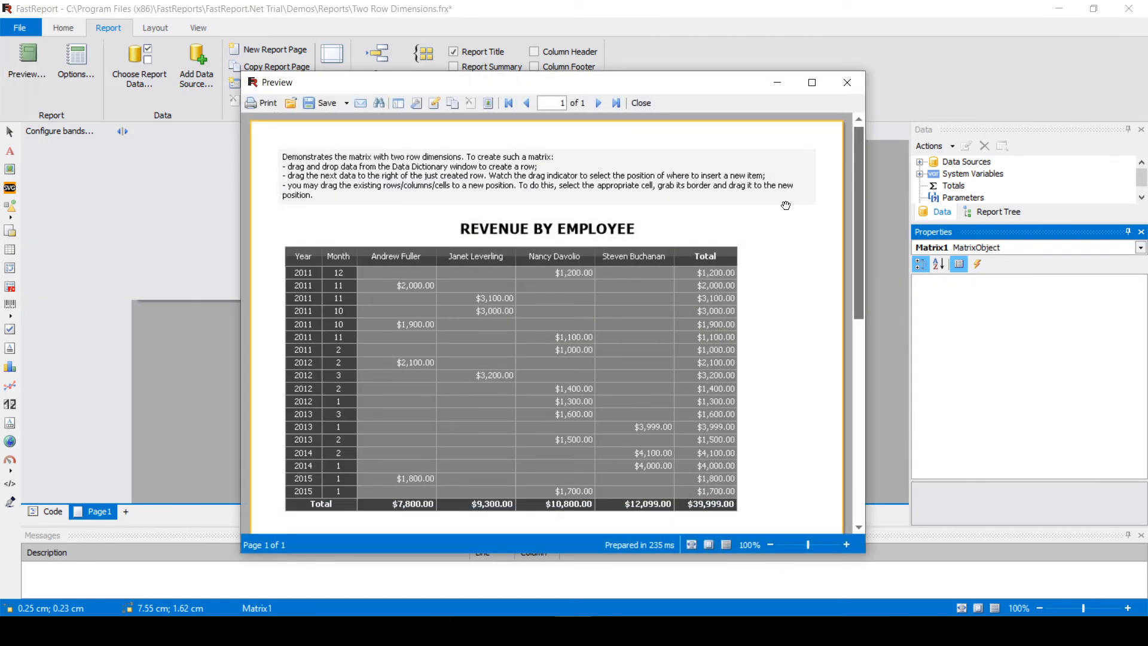
scroll(848, 198, down, 2)
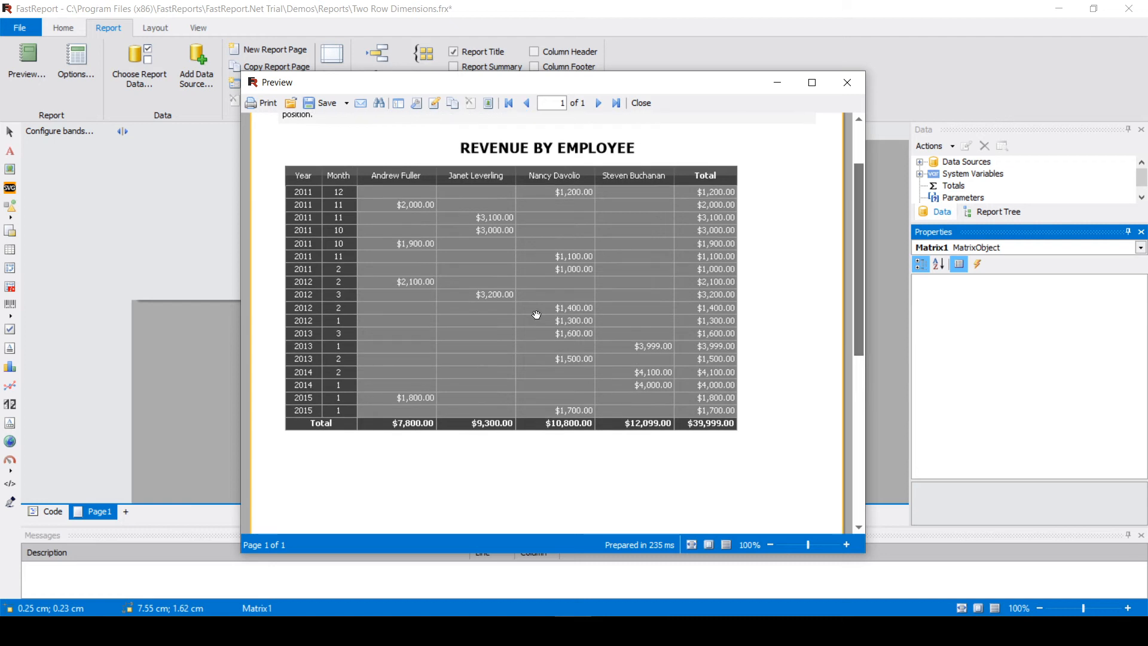
drag(309, 253, 311, 227)
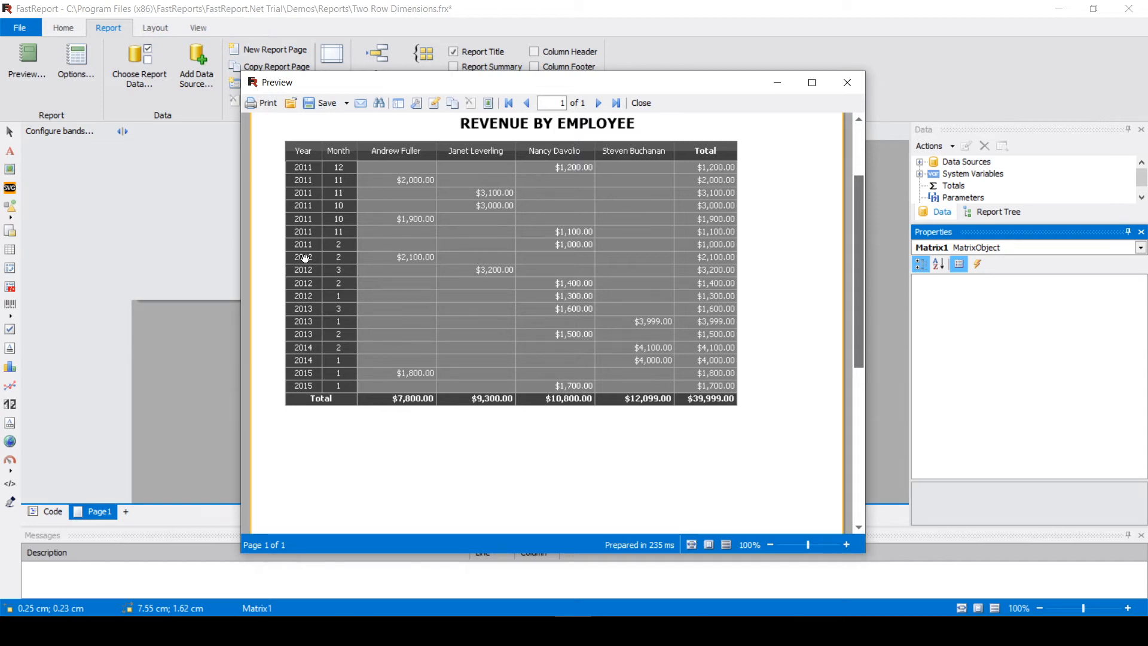
drag(320, 356, 321, 389)
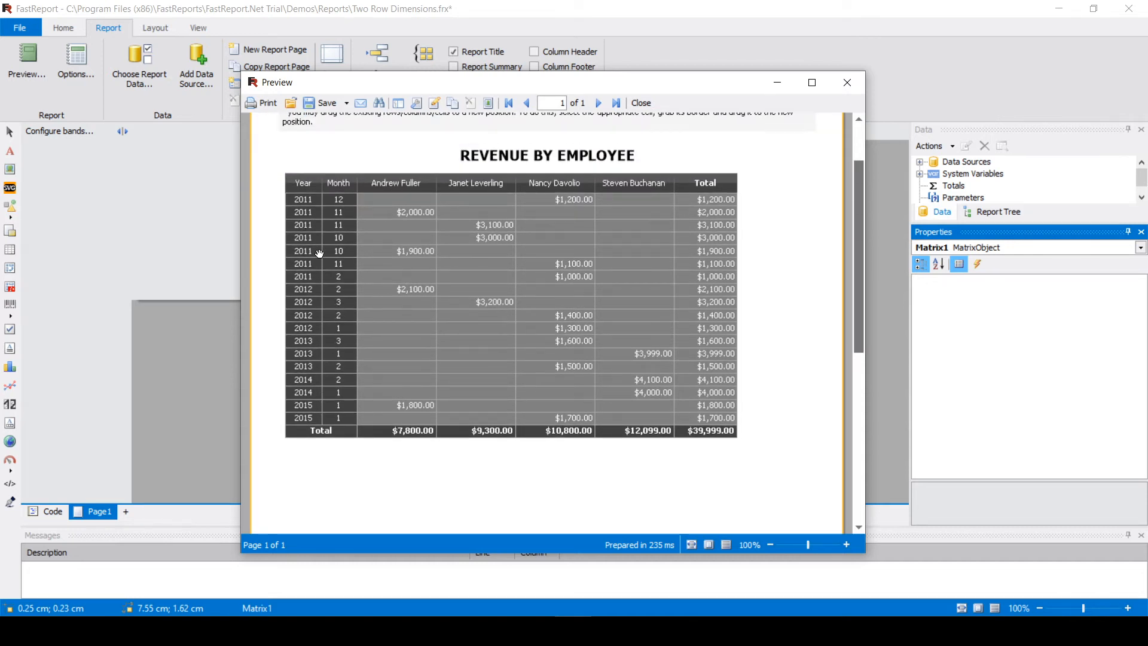
drag(316, 255, 315, 252)
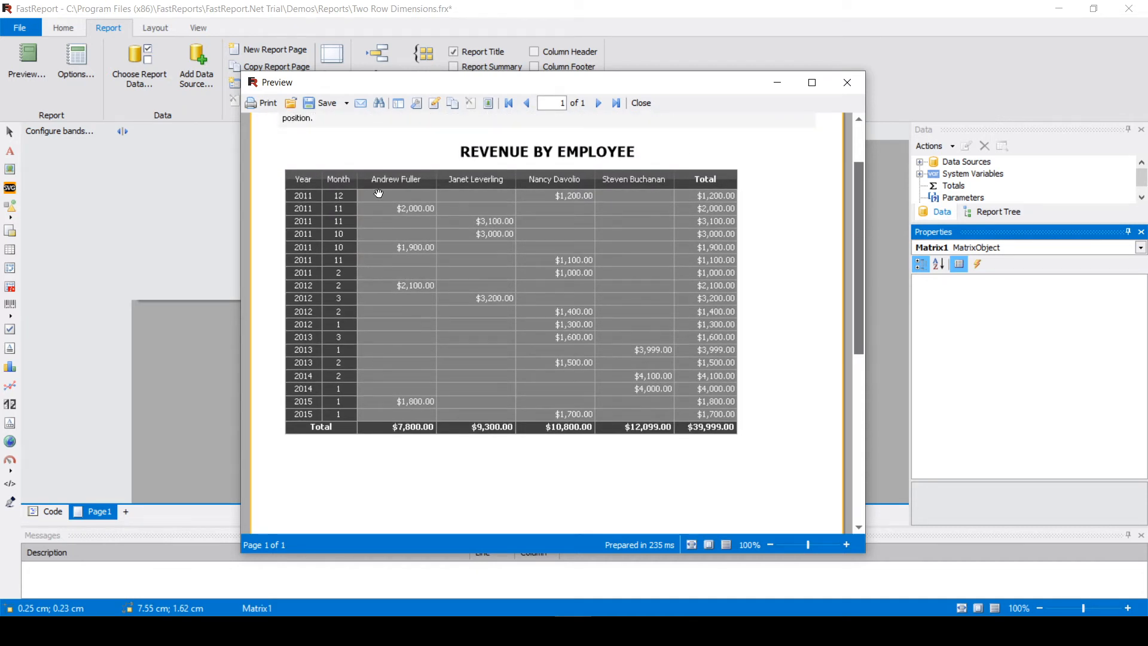
scroll(522, 369, down, 1)
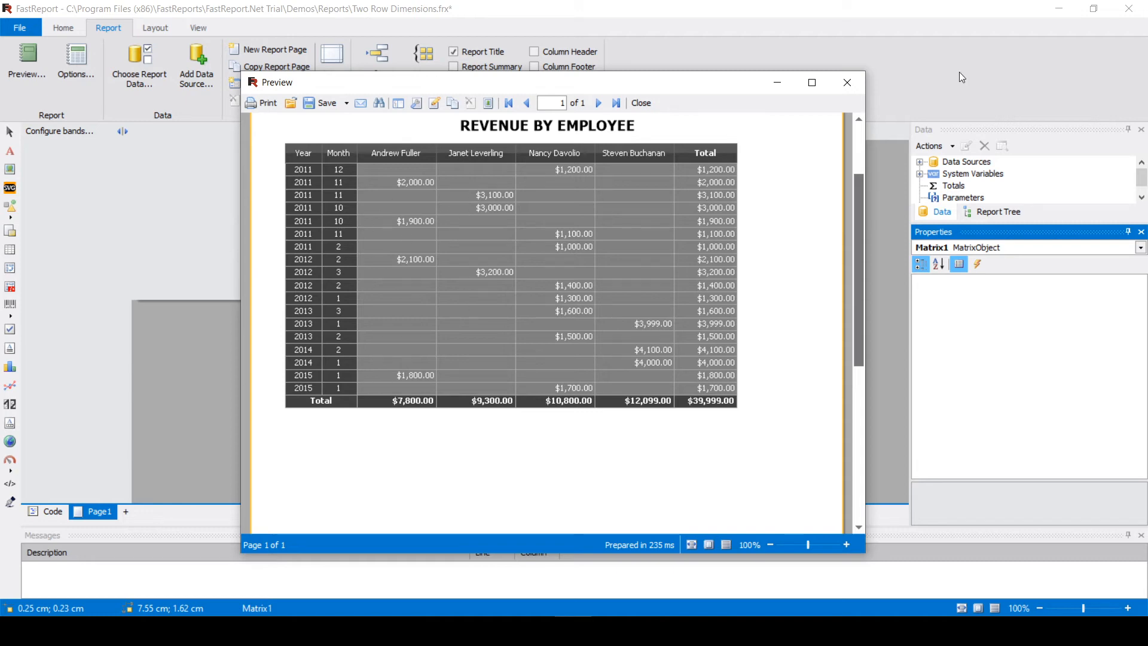
click(848, 85)
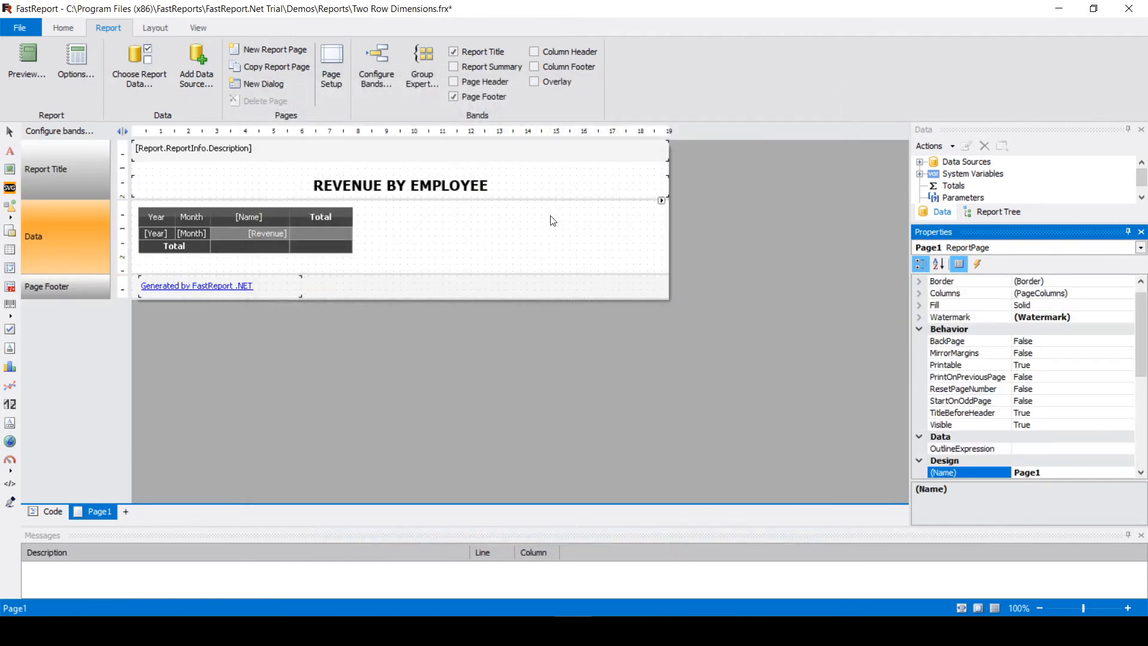
click(506, 244)
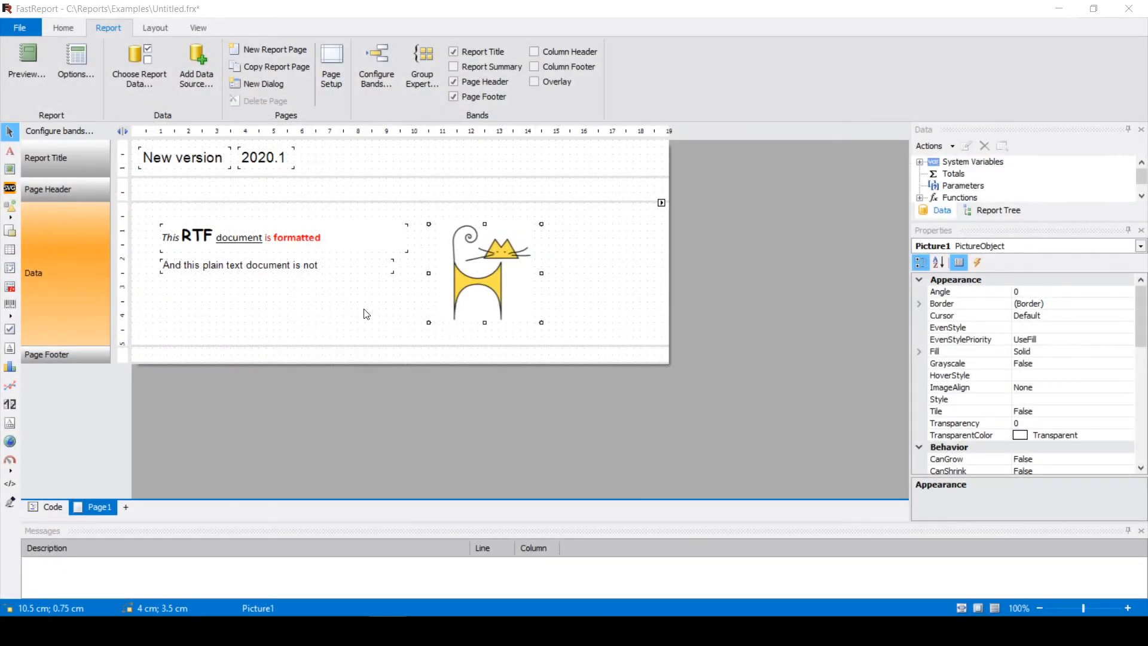
- Return to the Untitled report, examine the Adobe Acrobat and Office entries in the Exports Menu Editor, and close the designer options unchanged
click(334, 299)
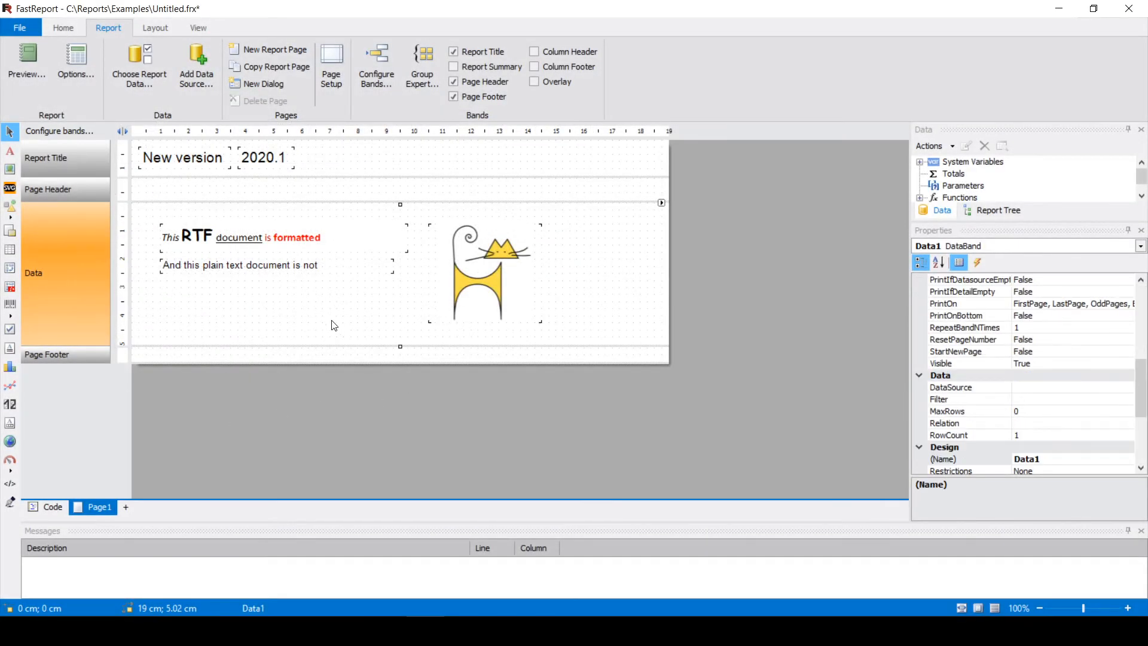
click(36, 25)
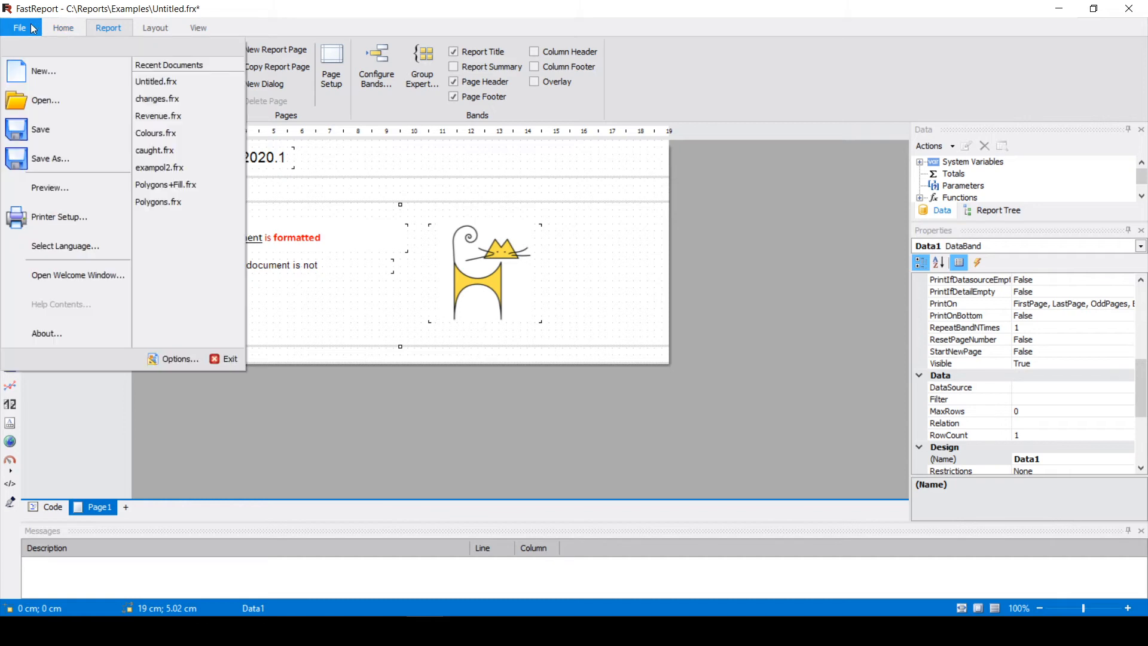
click(171, 358)
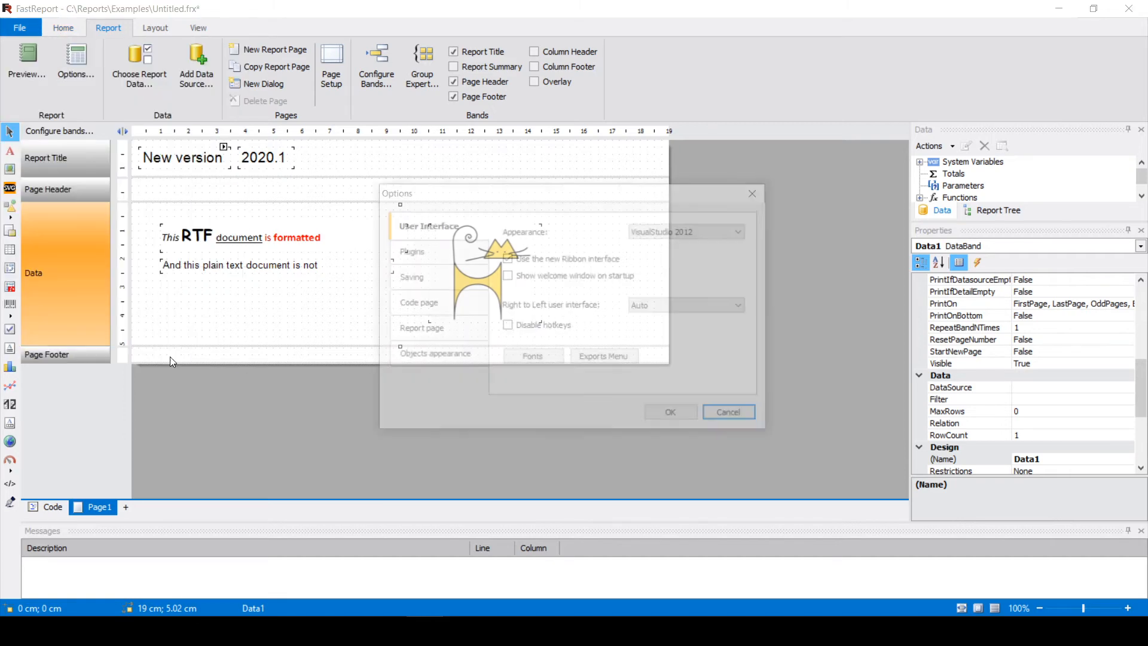
click(615, 357)
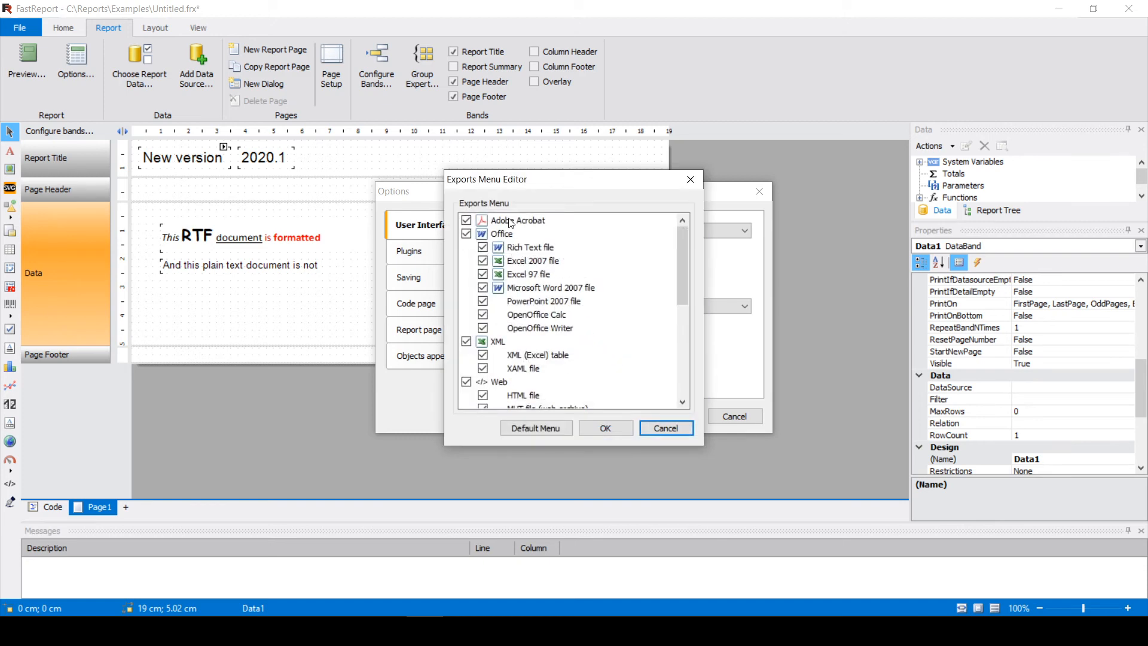
click(511, 222)
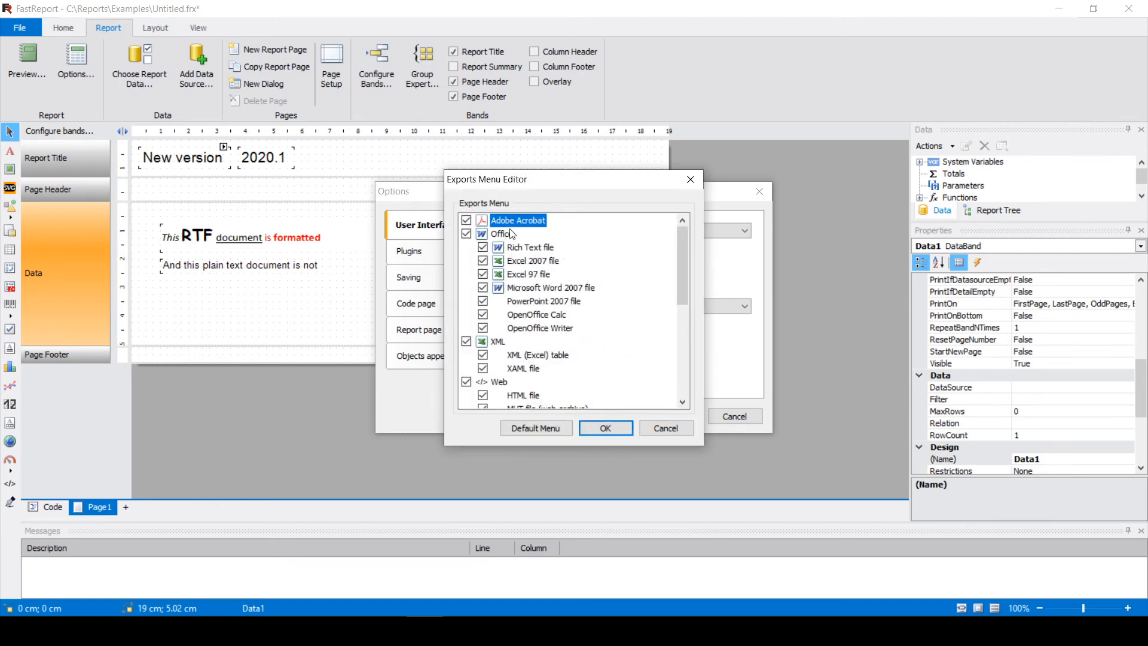
click(507, 235)
click(690, 180)
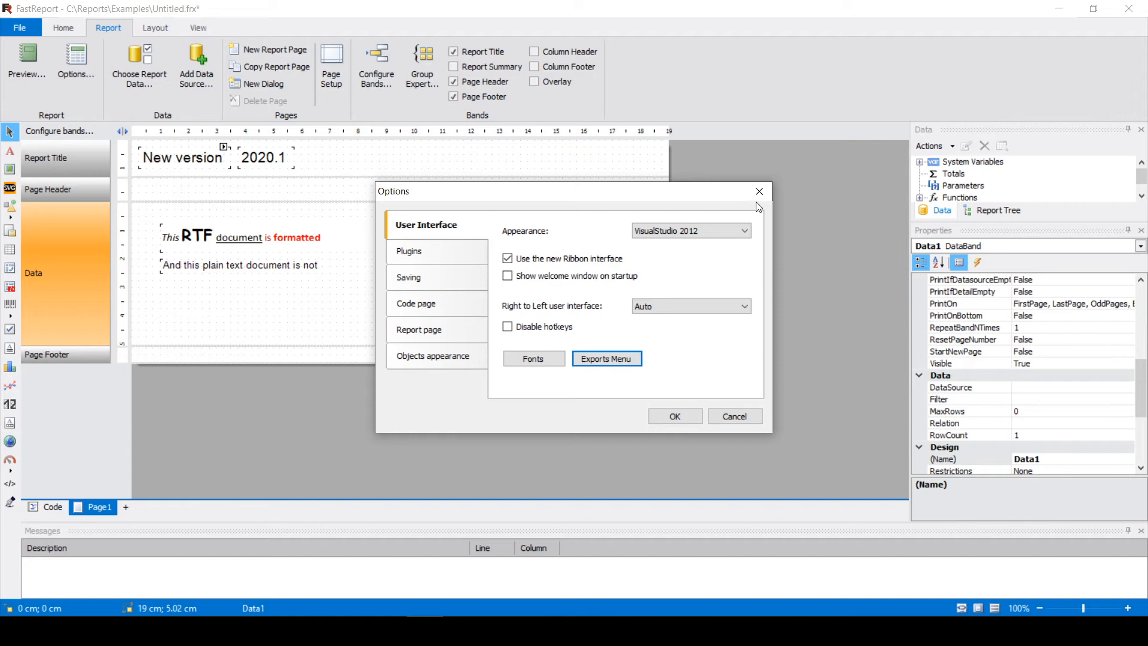
click(759, 192)
- Preview the Untitled report to examine its Office export formats, and look at the general report options
click(34, 78)
click(331, 103)
mouse_move(370, 156)
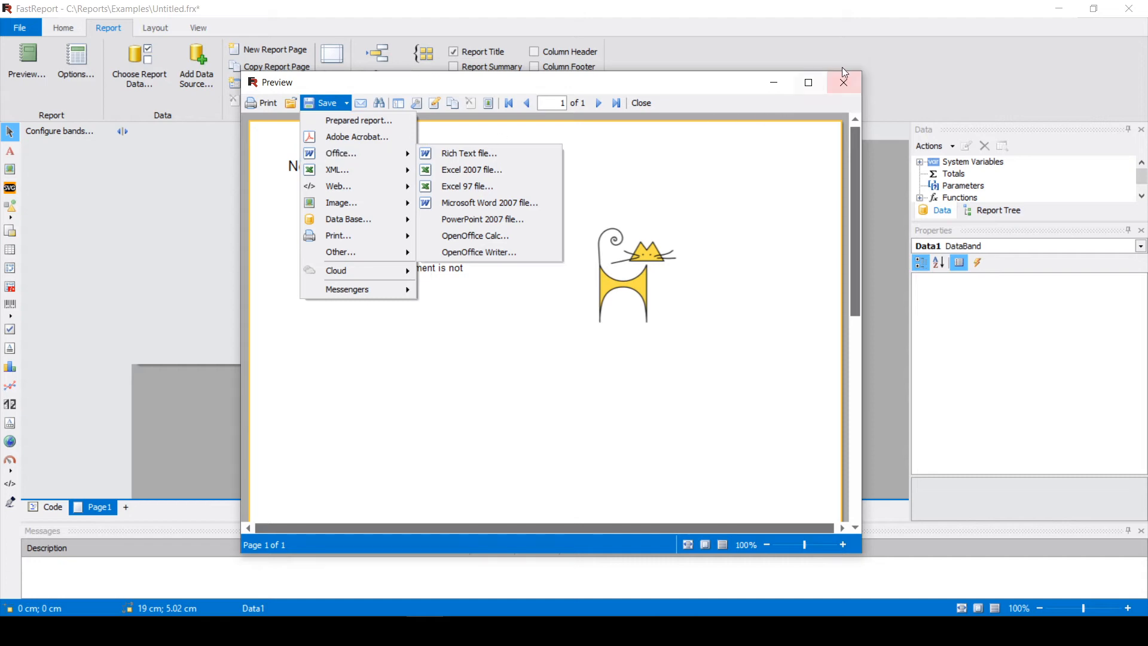
click(844, 82)
click(850, 82)
click(74, 66)
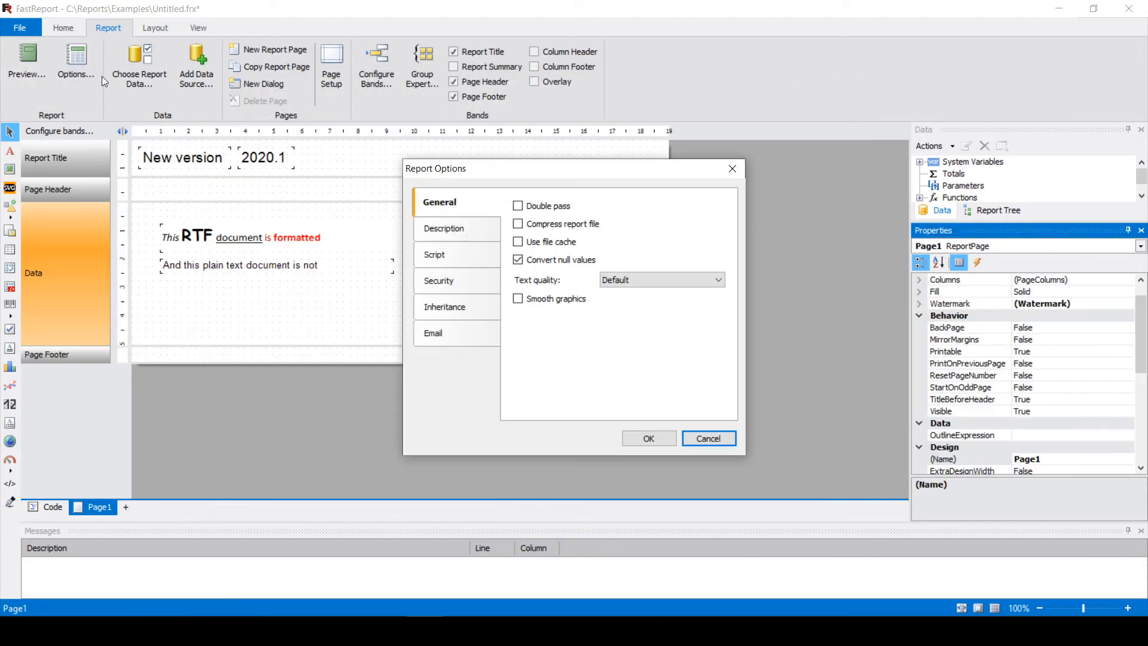
click(744, 173)
- Preview the report again, examine the Print, Image and Web export format groups, and close the preview
click(54, 84)
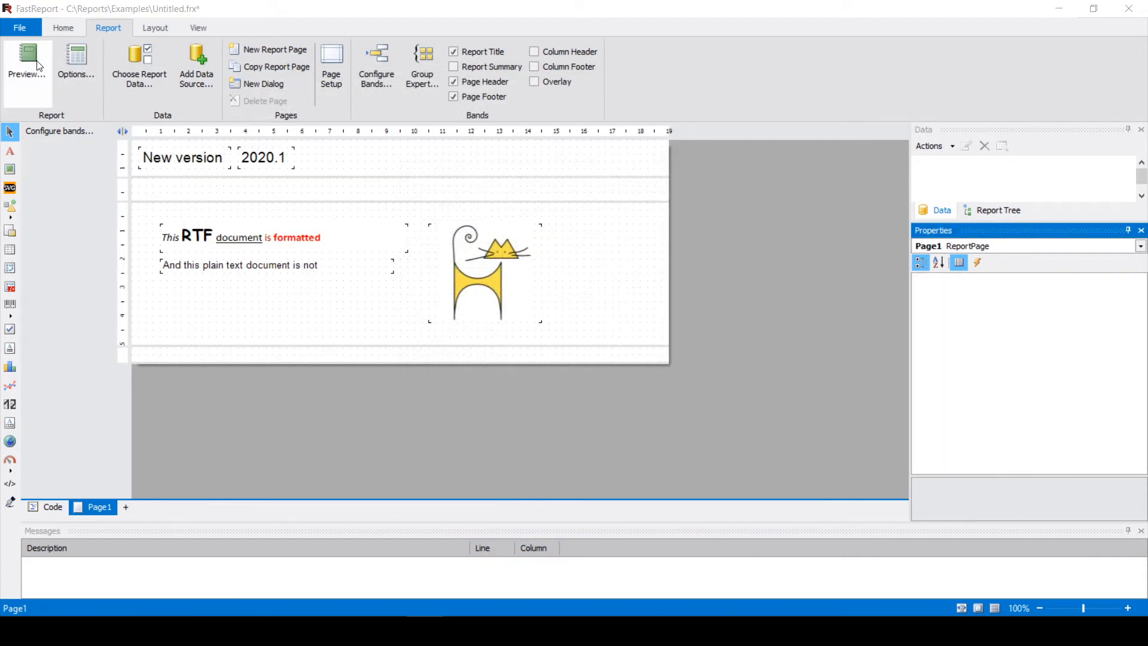
click(325, 103)
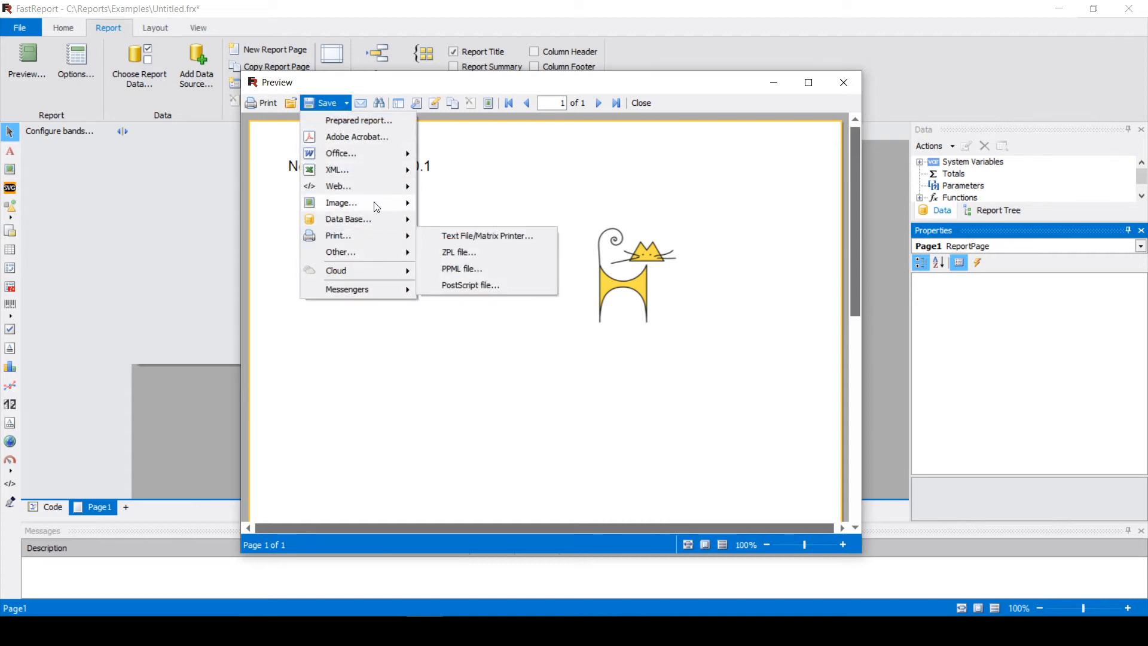
mouse_move(376, 206)
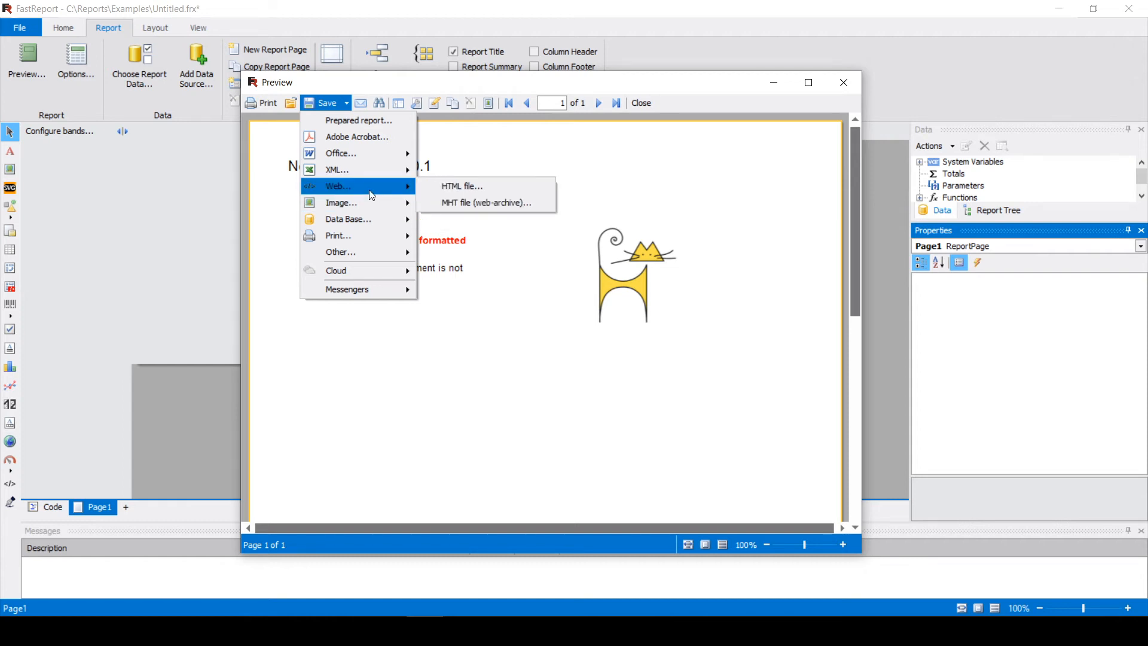
click(843, 83)
click(844, 83)
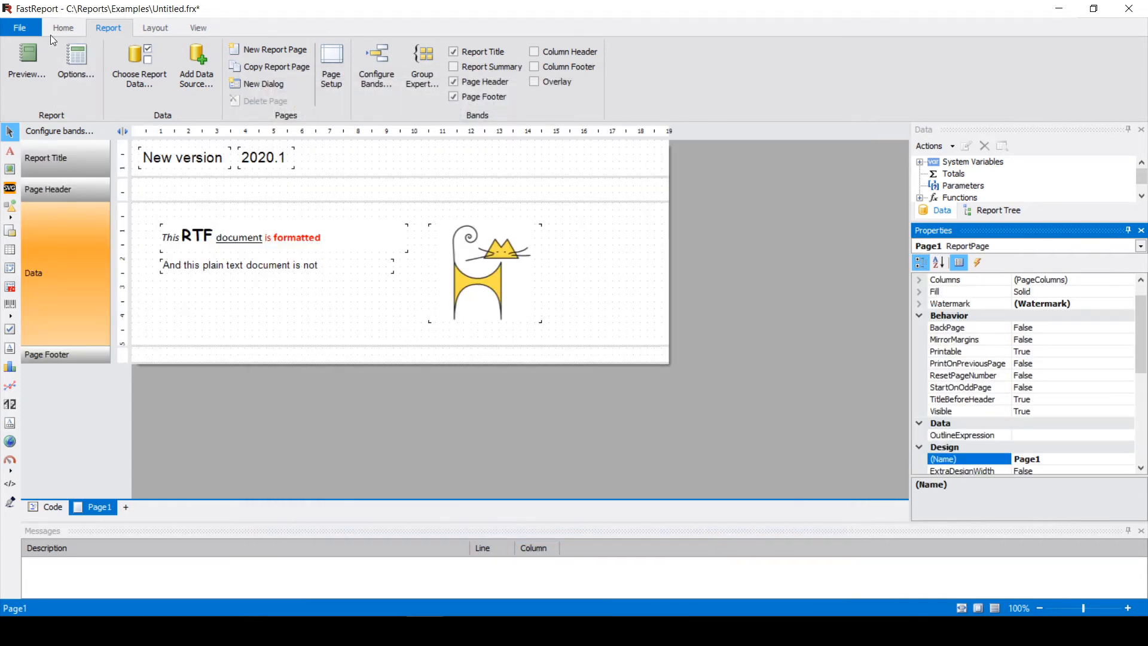
- In the designer options, open the Exports Menu Editor and disable the Web and Image export groups
click(31, 30)
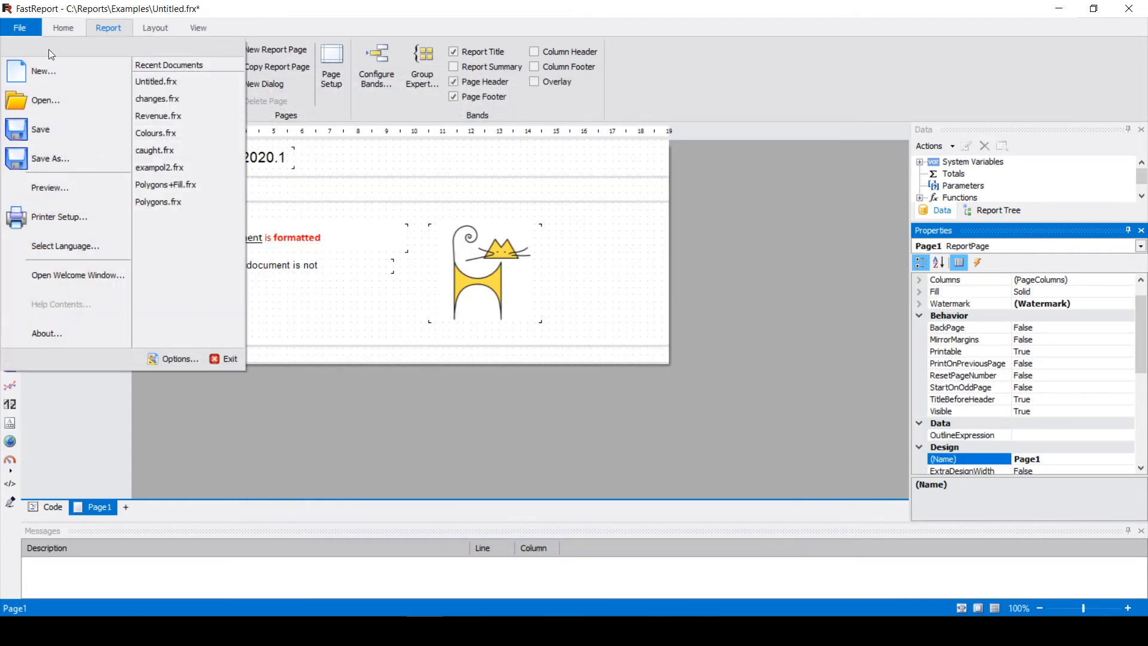
click(173, 360)
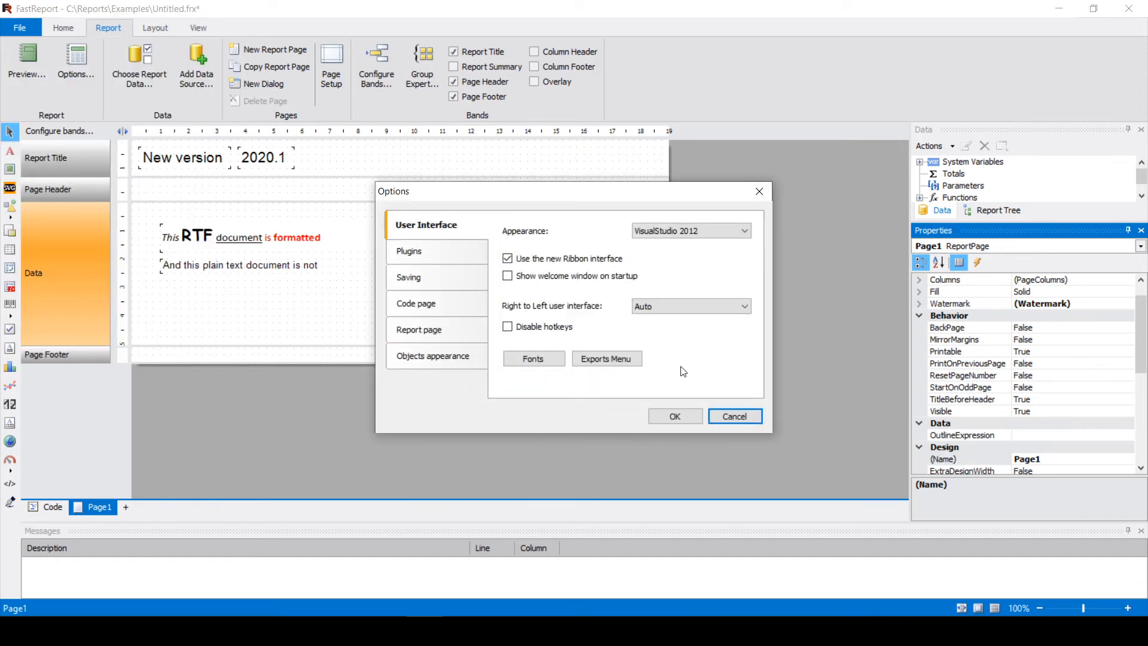
click(623, 366)
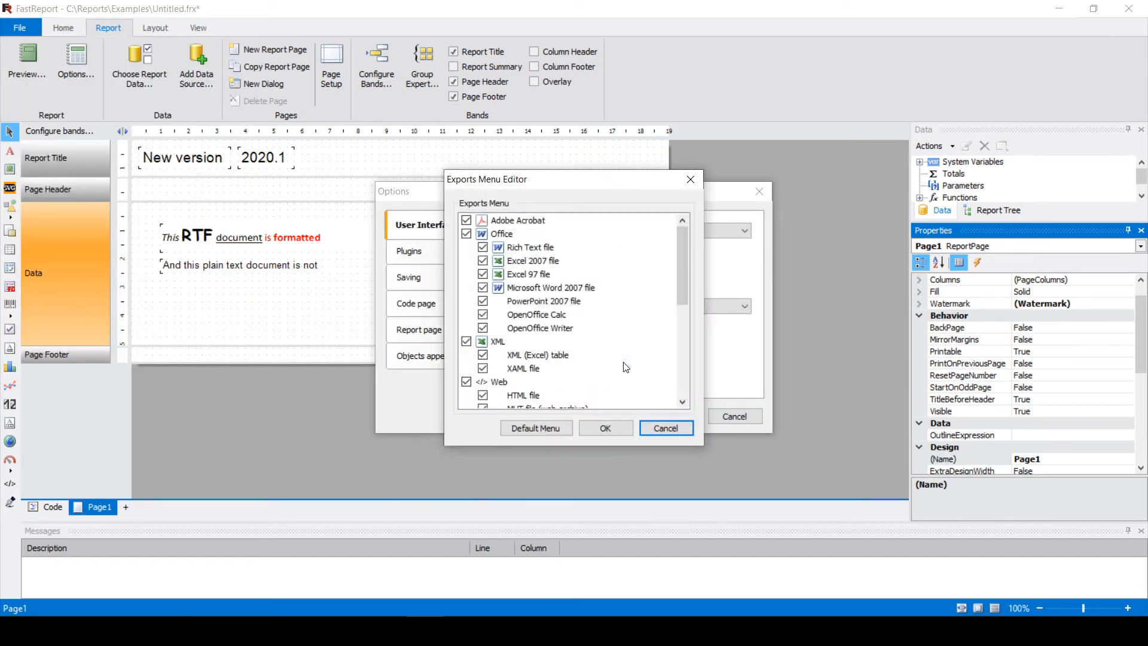
drag(681, 246, 682, 305)
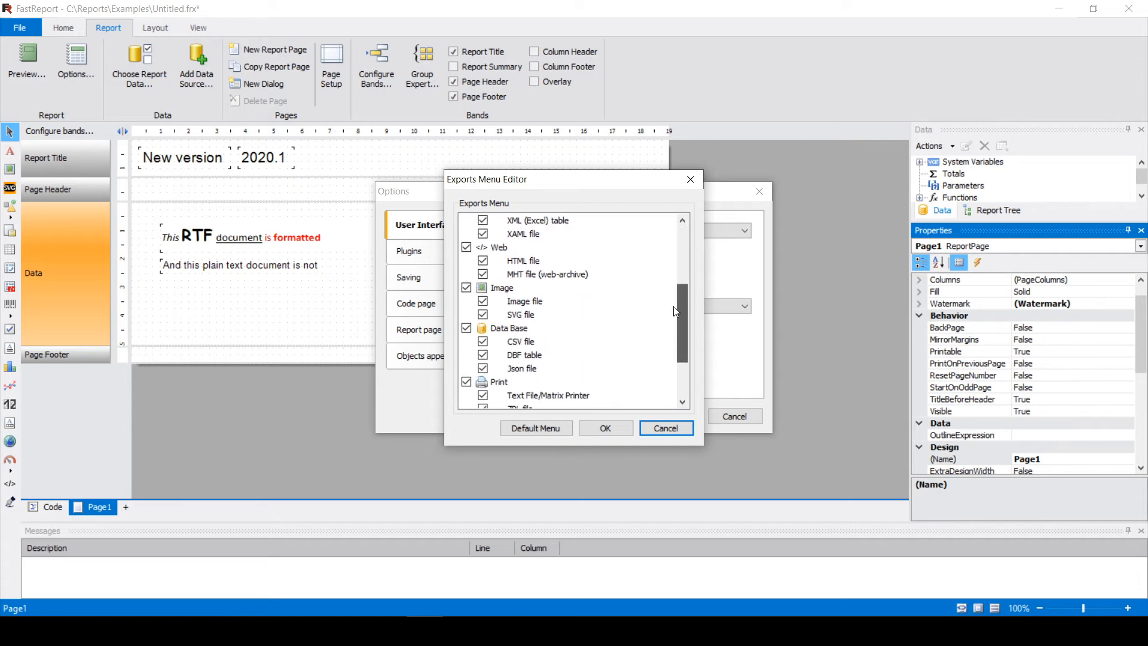
click(467, 288)
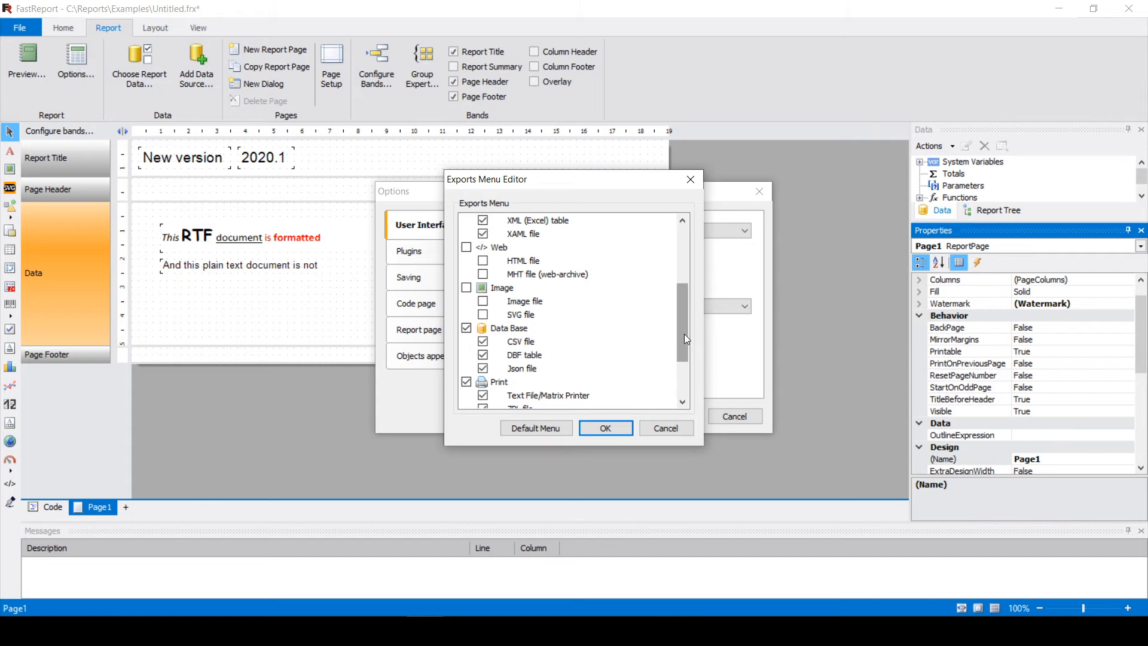
- Leave OpenOffice Writer disabled, re-enable OpenOffice Calc in the exports menu, and save the designer options
drag(684, 329, 687, 239)
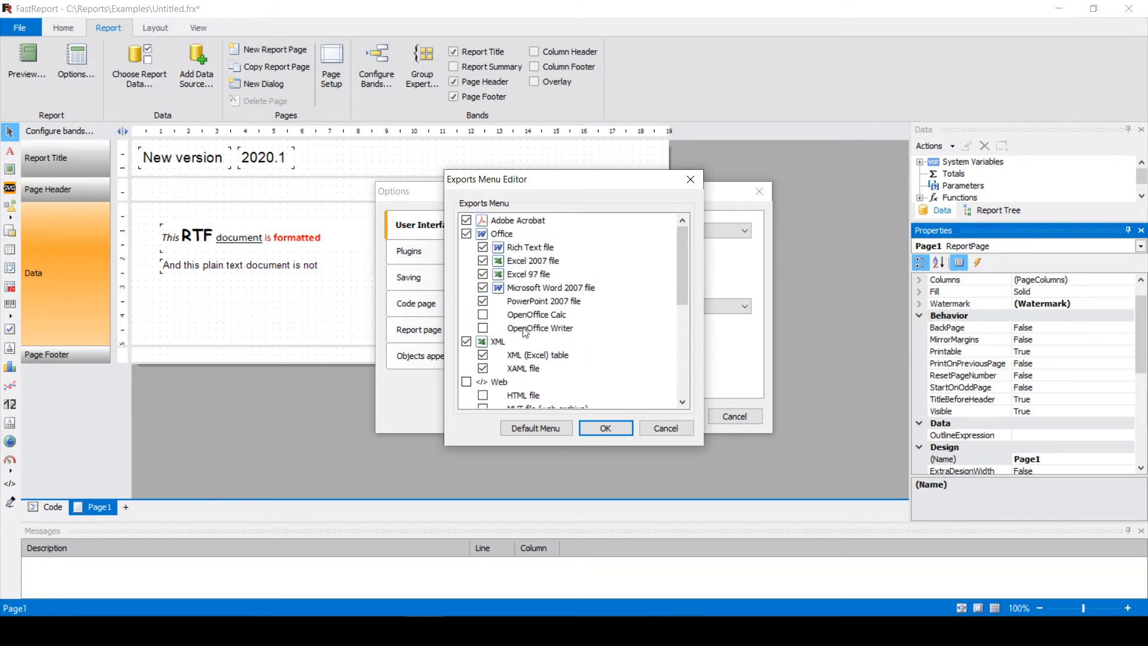
click(483, 315)
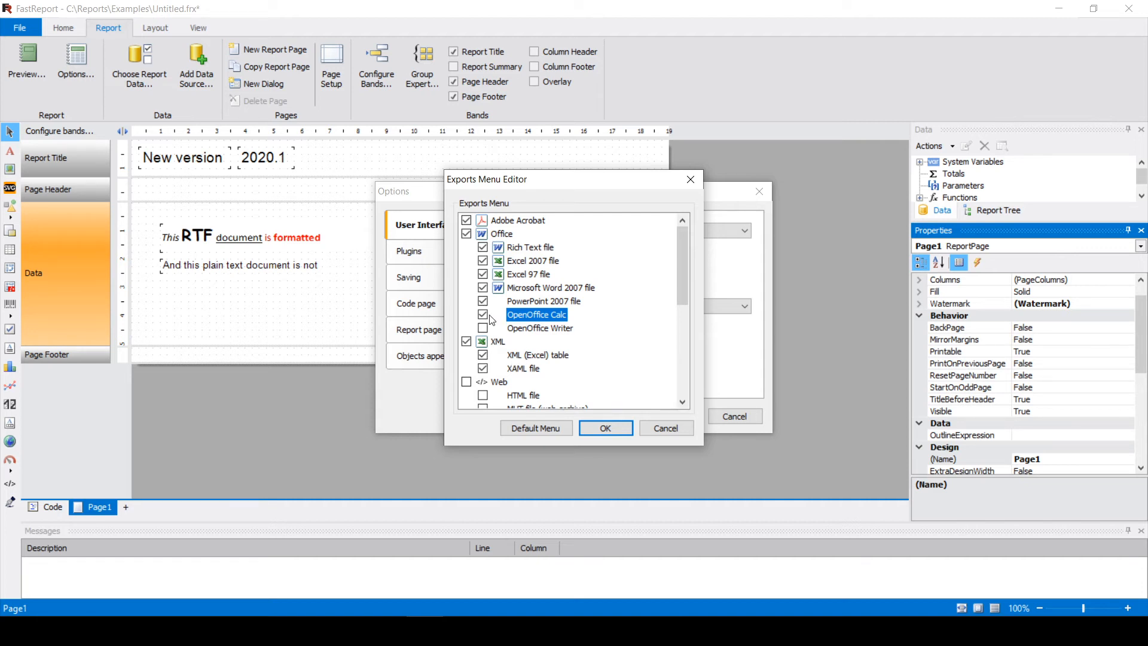
click(604, 429)
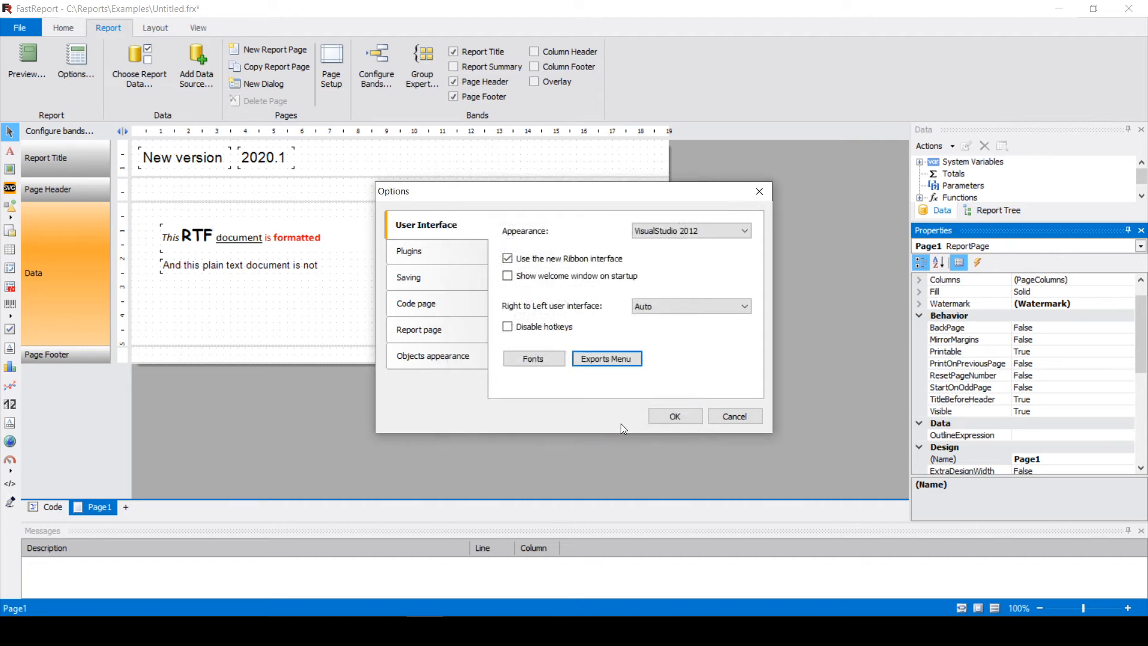
click(680, 412)
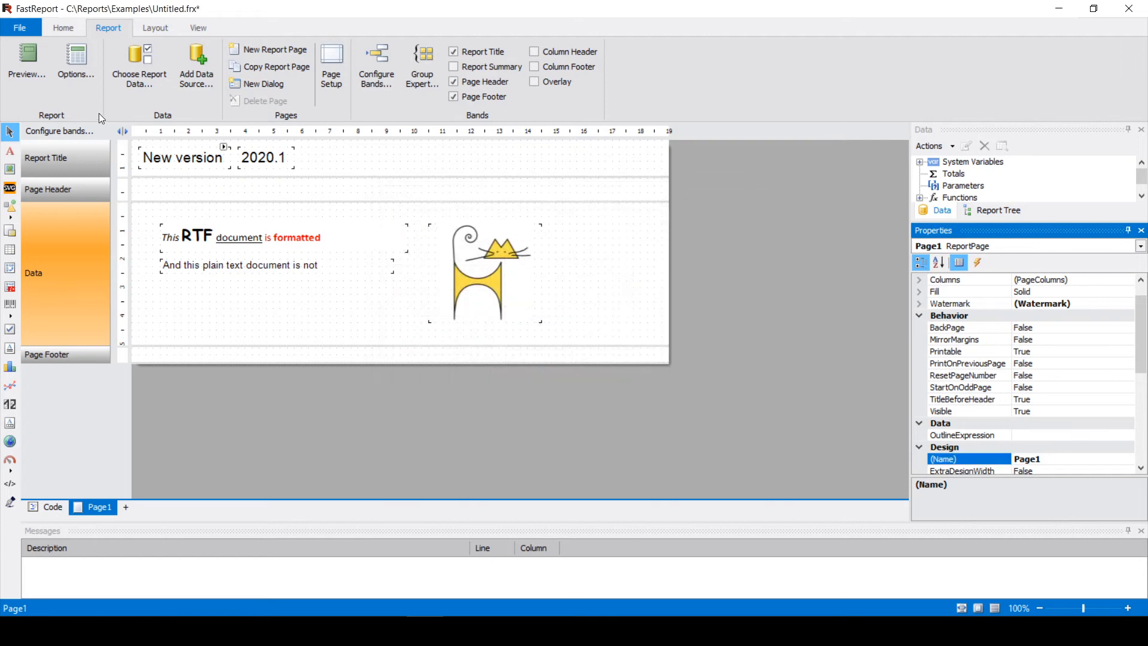
- Preview the report, examine the customized list of export formats including the Data Base group, and close the preview
click(20, 73)
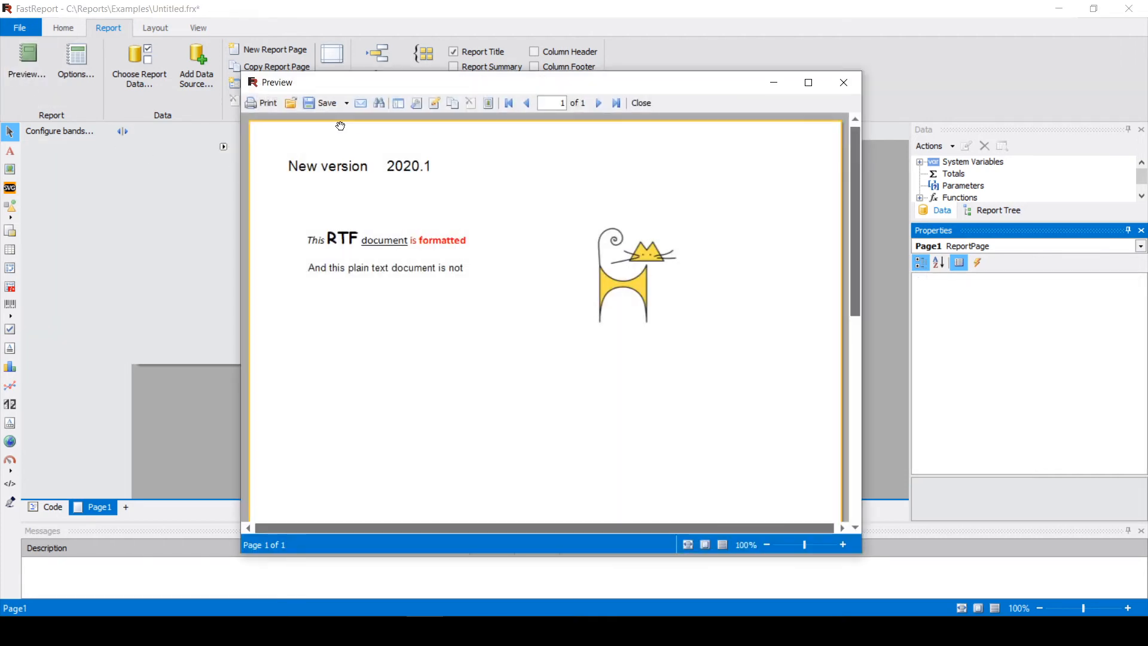
click(334, 108)
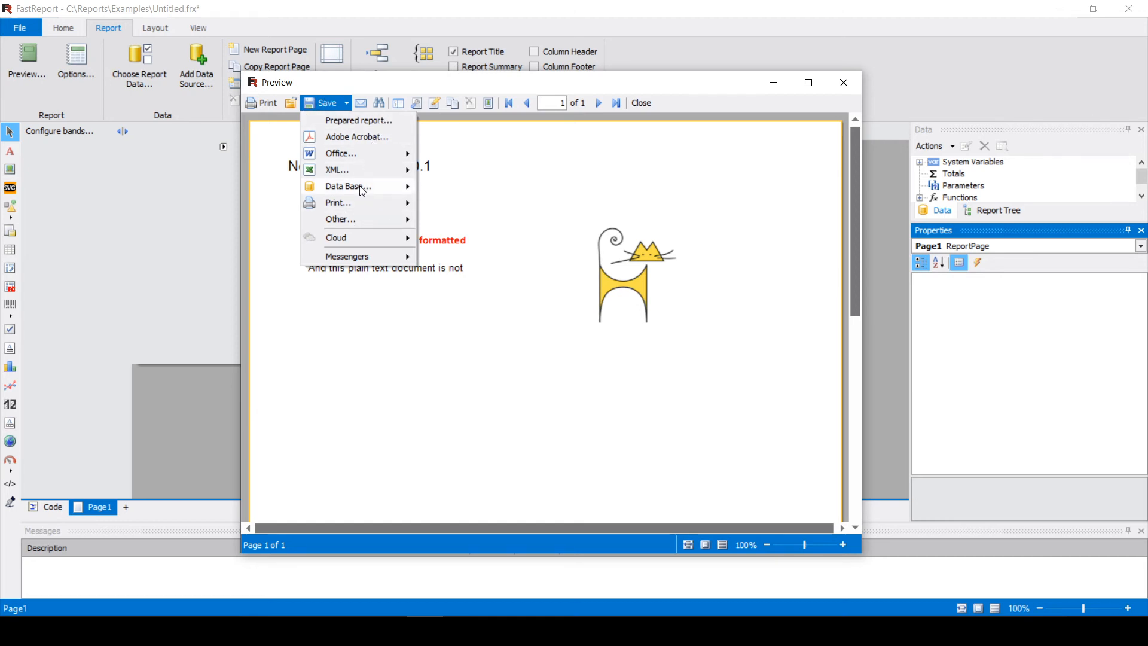
mouse_move(385, 192)
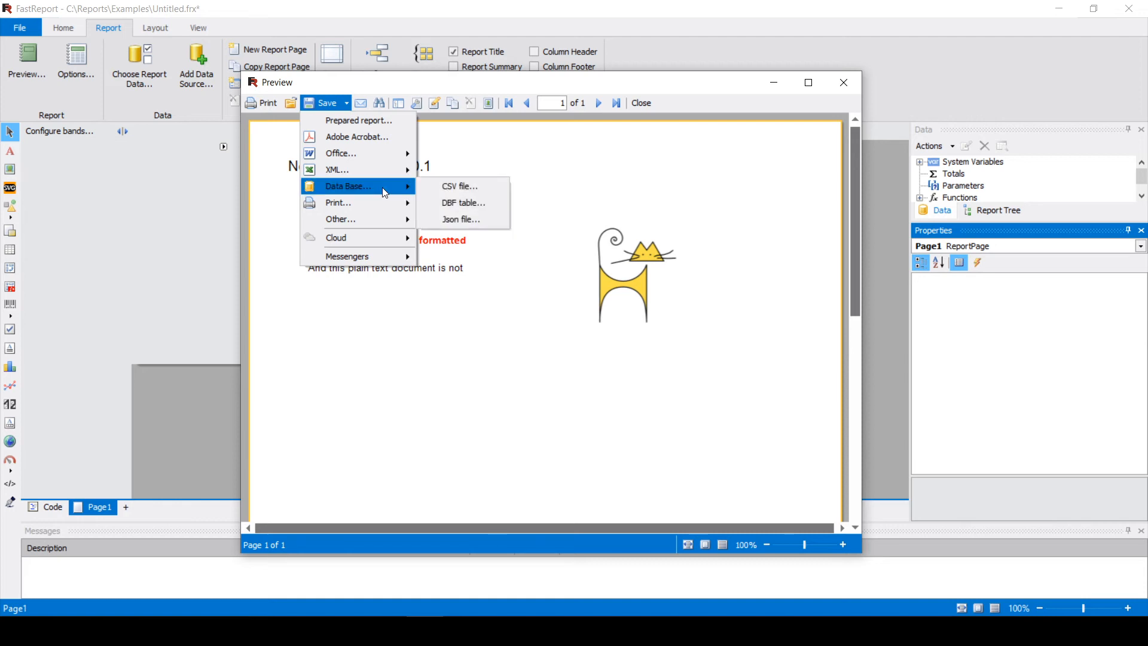
click(635, 164)
click(844, 82)
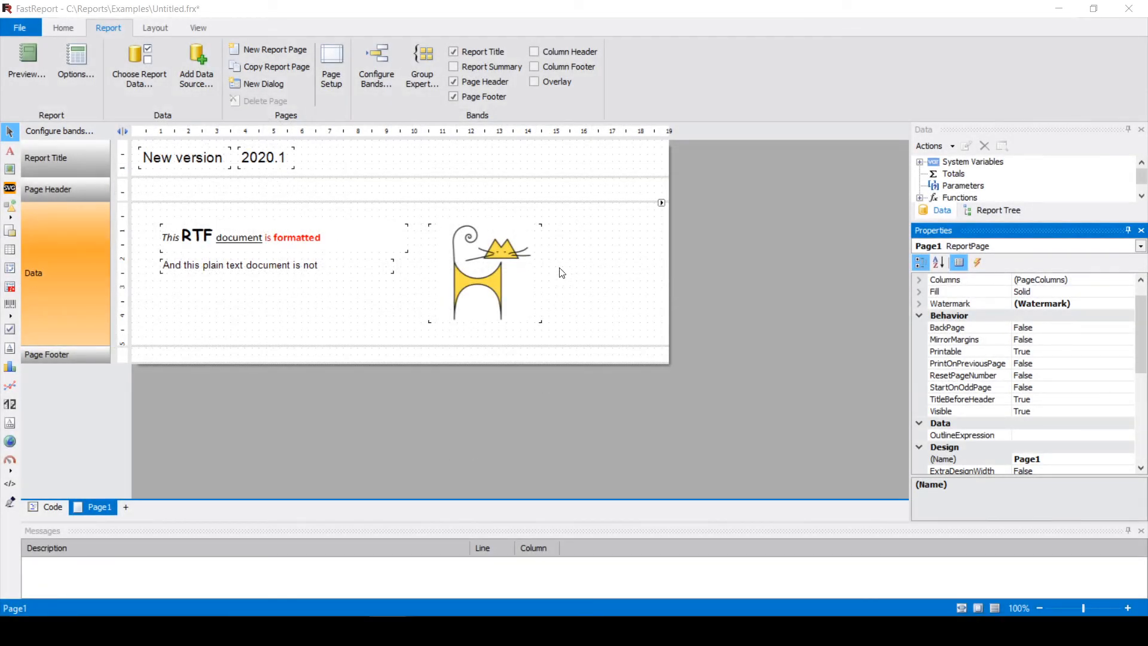
- Delete the RTF text, plain text and cat picture from the Data band and place a 2.5 by 0.5 cm text object there
drag(560, 222, 289, 326)
key(Delete)
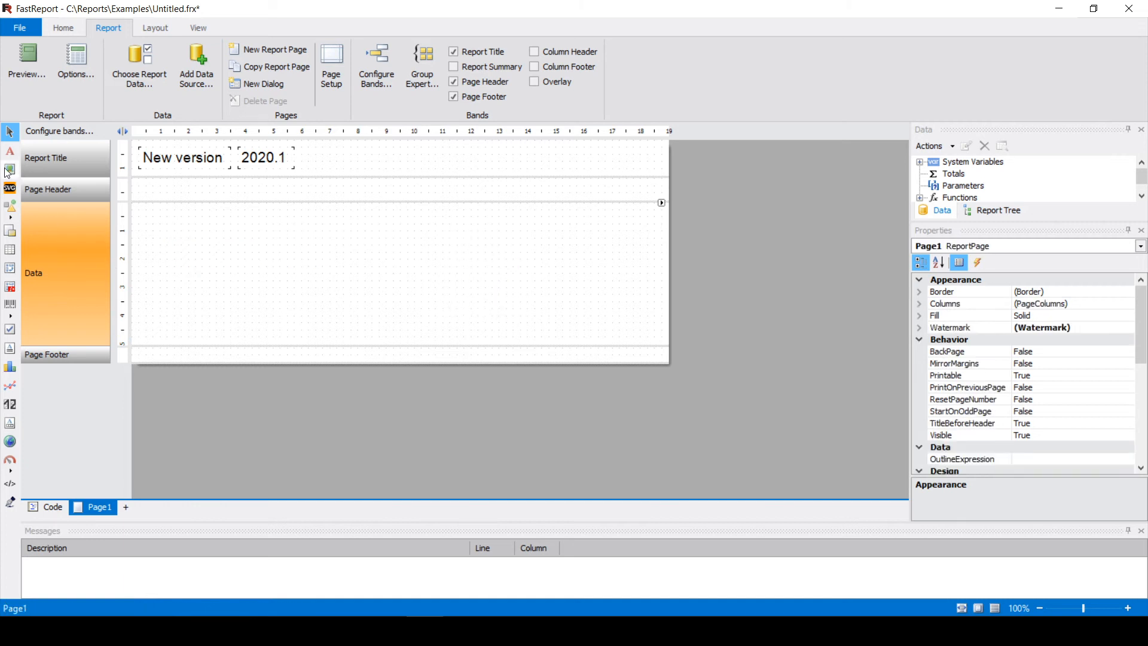
click(12, 150)
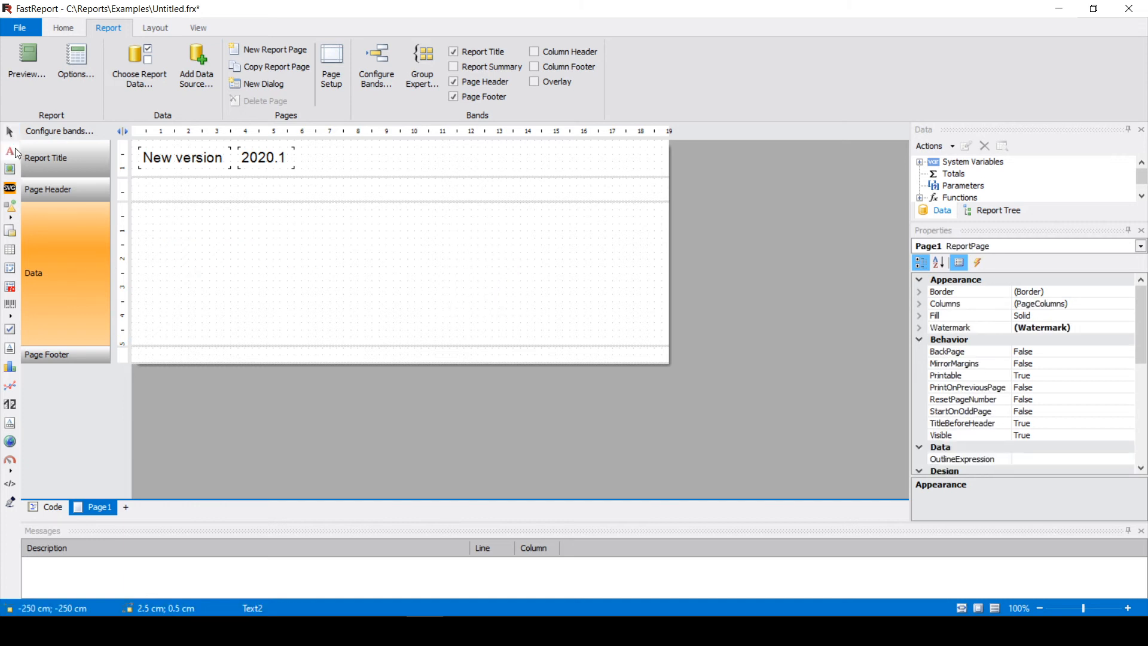
click(169, 236)
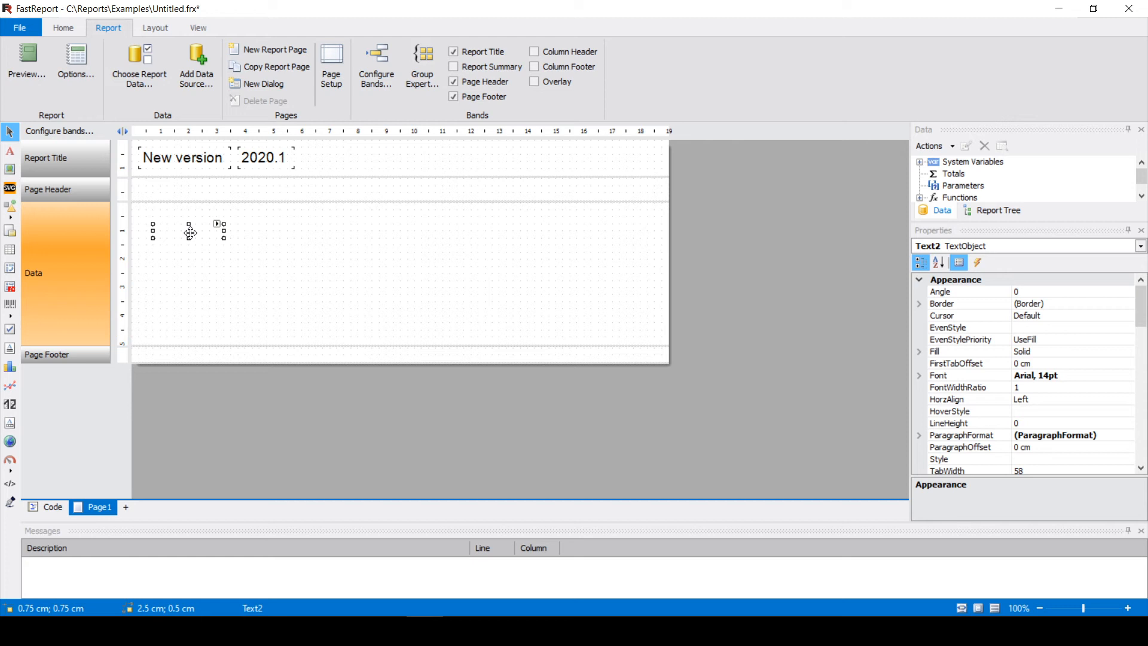
- Add all borders to the new text object and set its Editable property to True
click(78, 27)
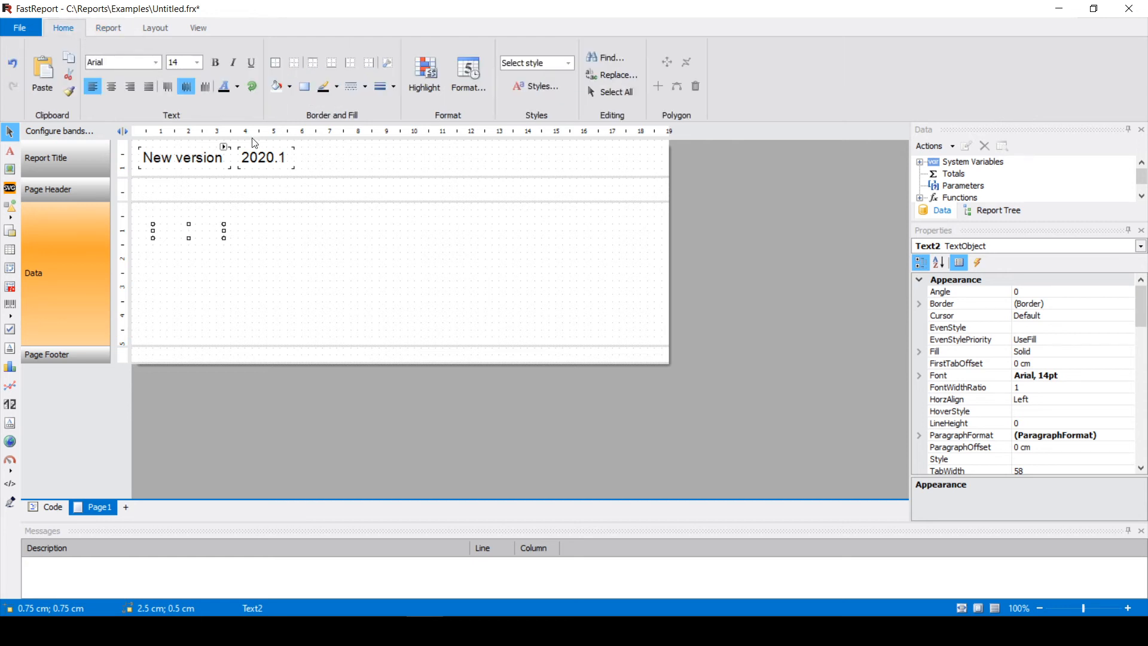
click(276, 63)
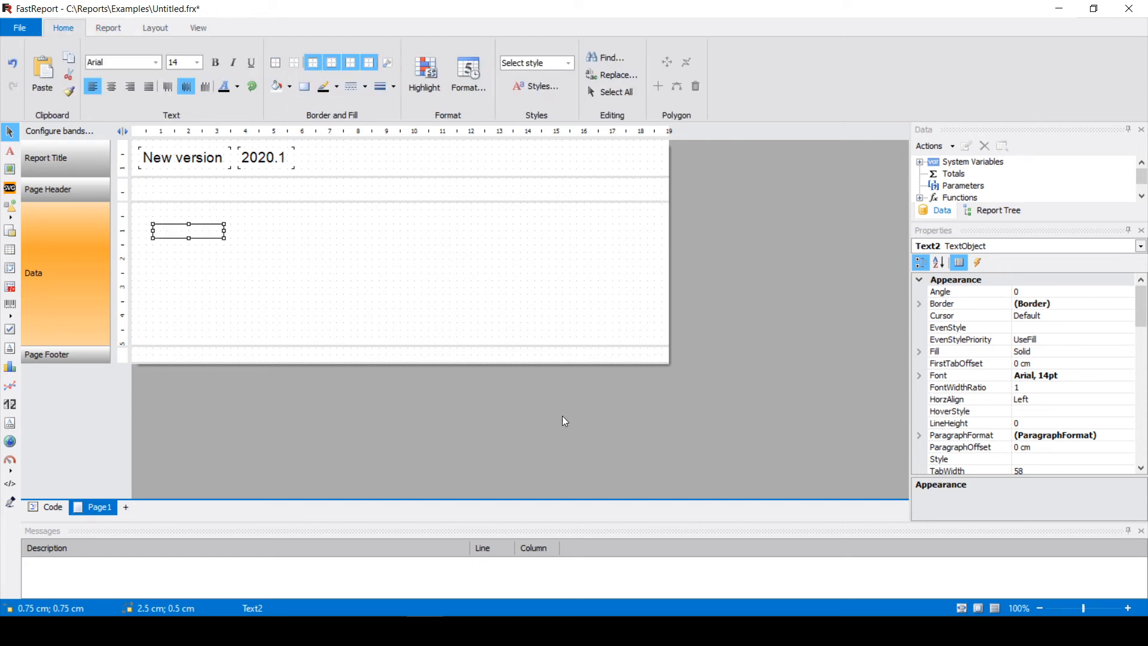
drag(1140, 307, 1139, 365)
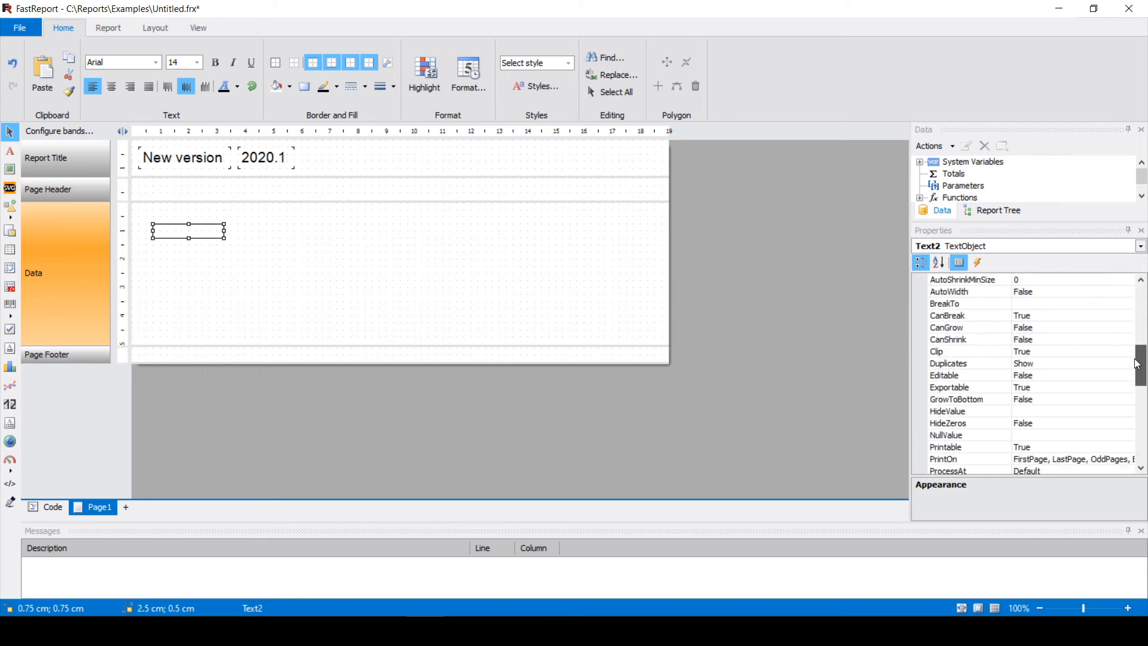
click(953, 377)
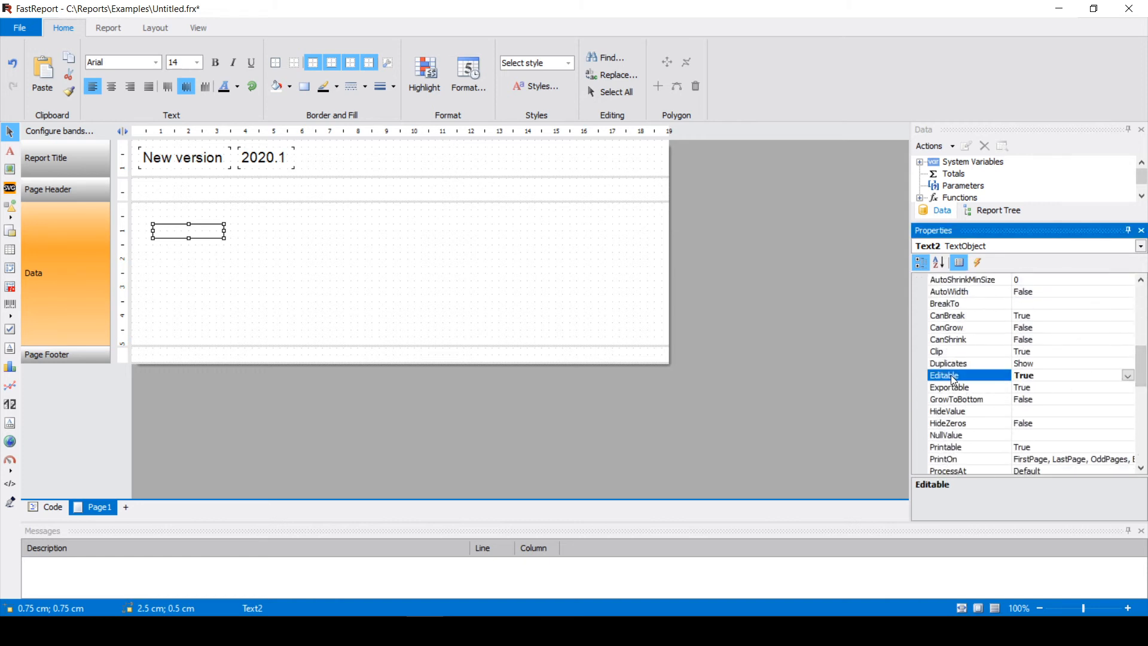
- Shorten the Data band to about 2 cm, then preview the report and check the editable field's text editor without entering text
drag(379, 347, 393, 262)
click(119, 28)
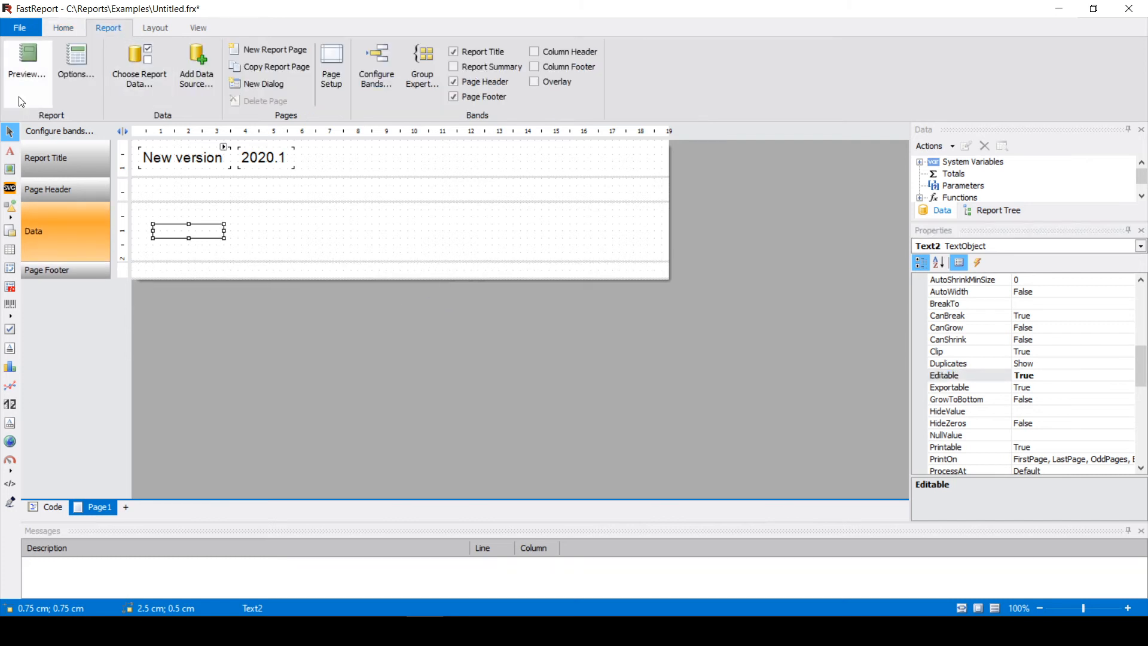
click(27, 60)
click(333, 234)
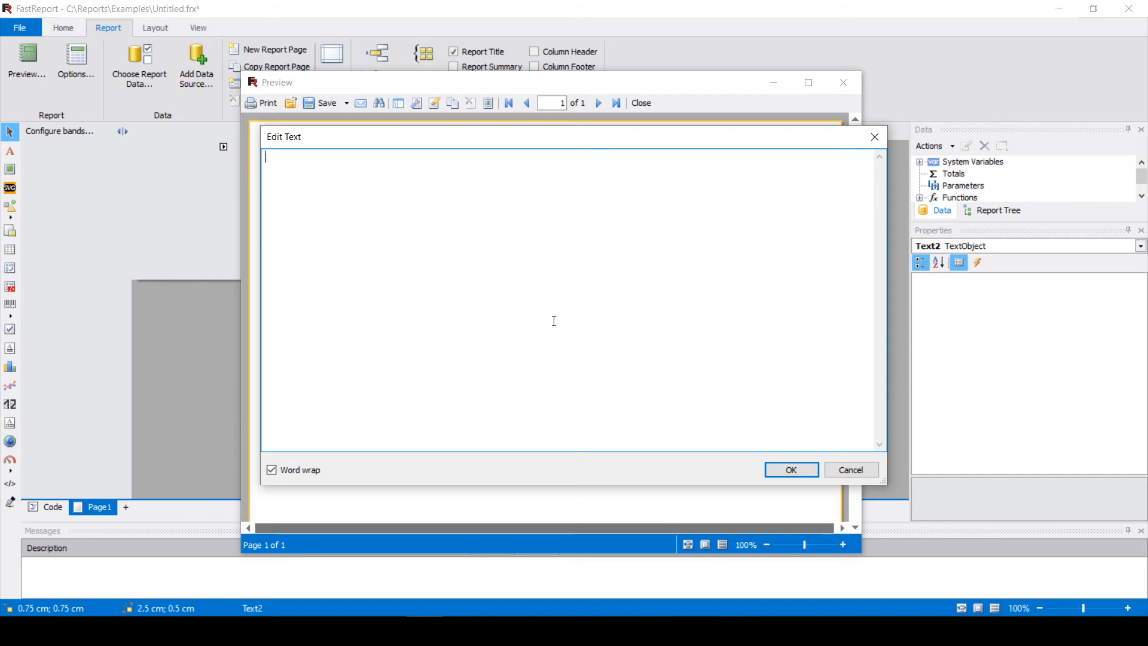
click(874, 136)
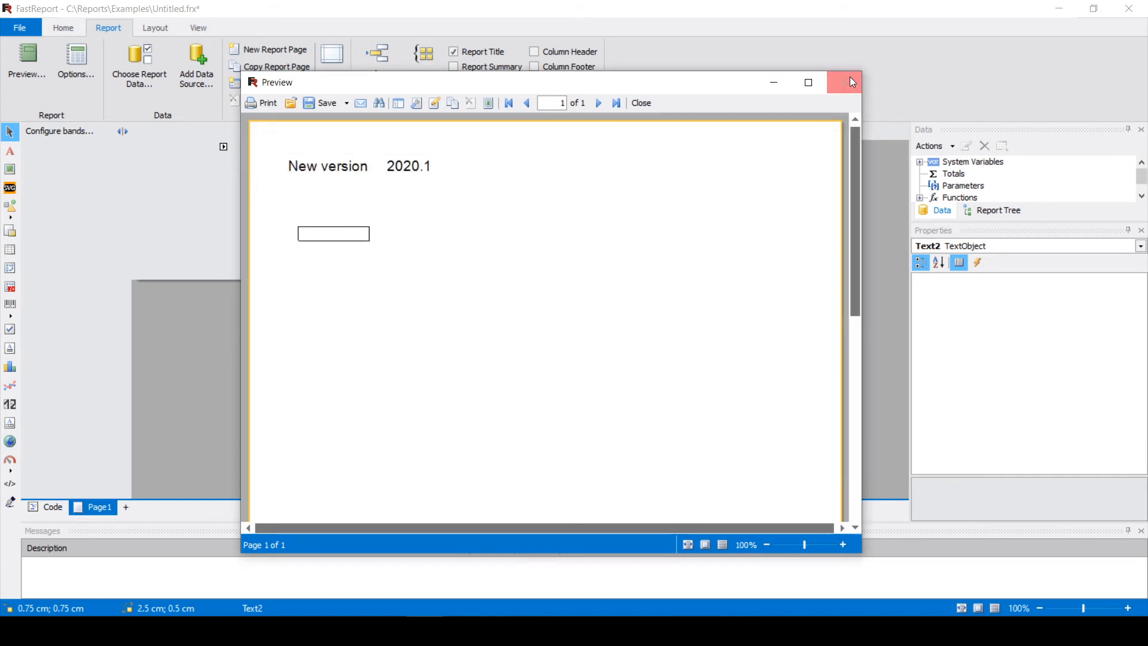
click(852, 81)
- Copy the bordered text object and paste it into the Data band of the 2019.4 report at 0.75 cm; 0.75 cm
click(180, 233)
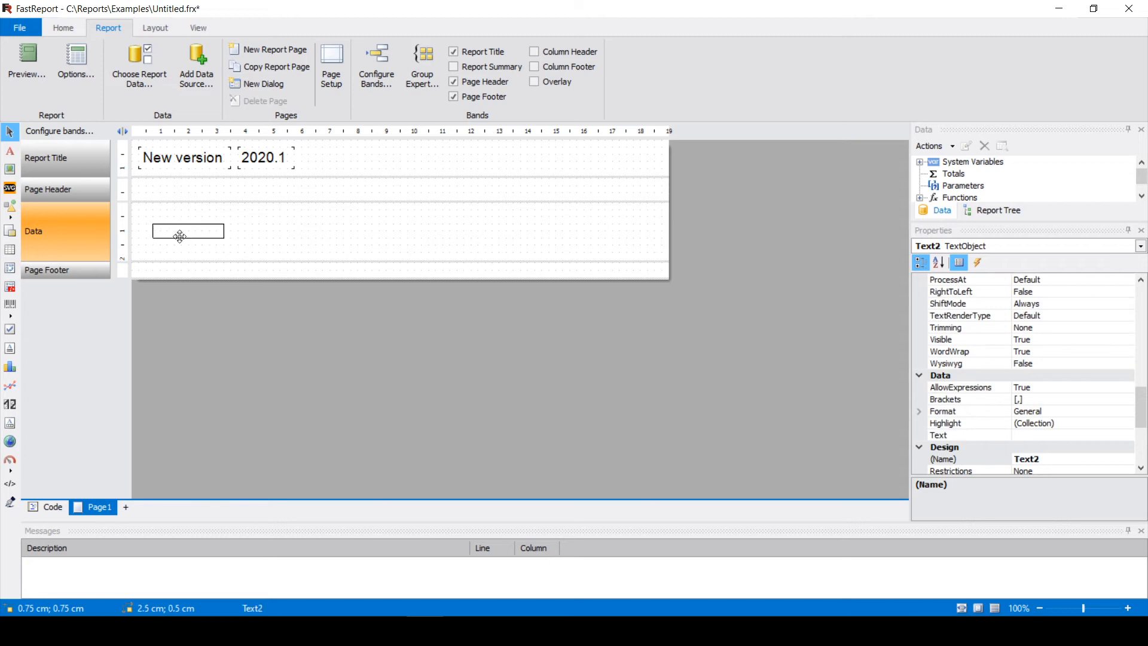
right_click(179, 236)
click(254, 501)
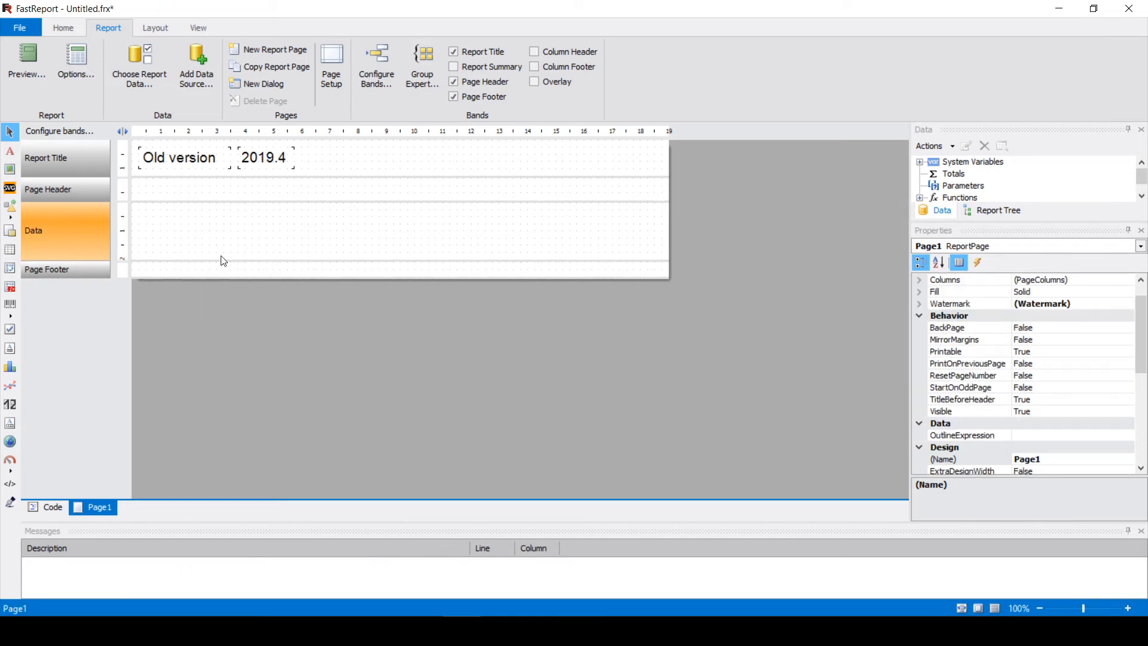
right_click(147, 215)
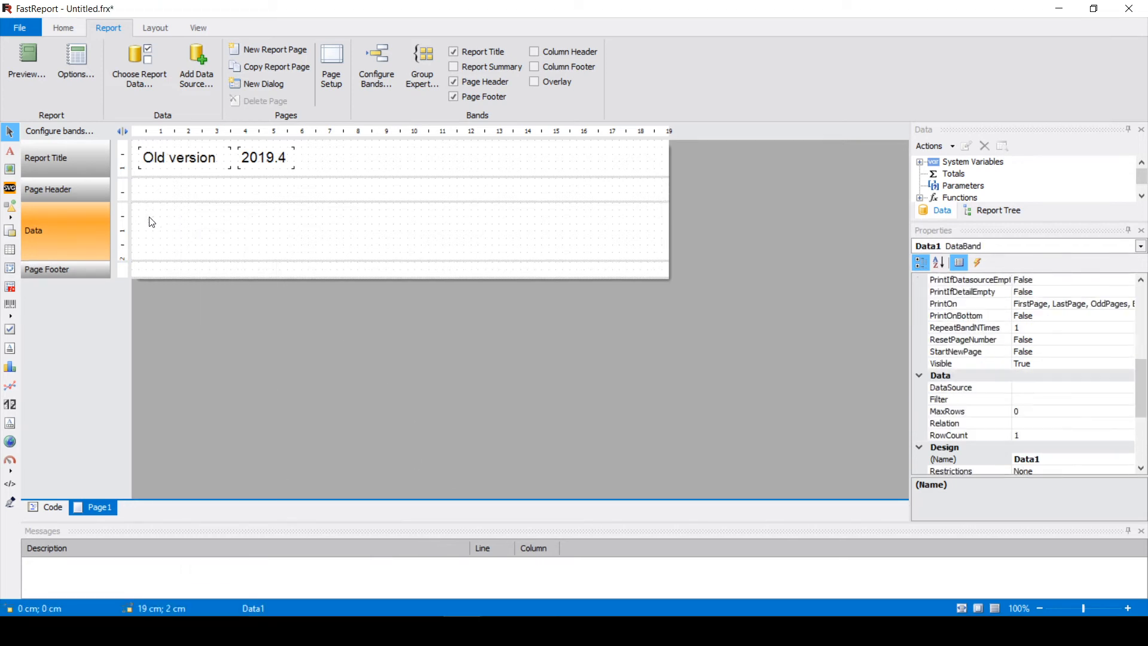
click(210, 468)
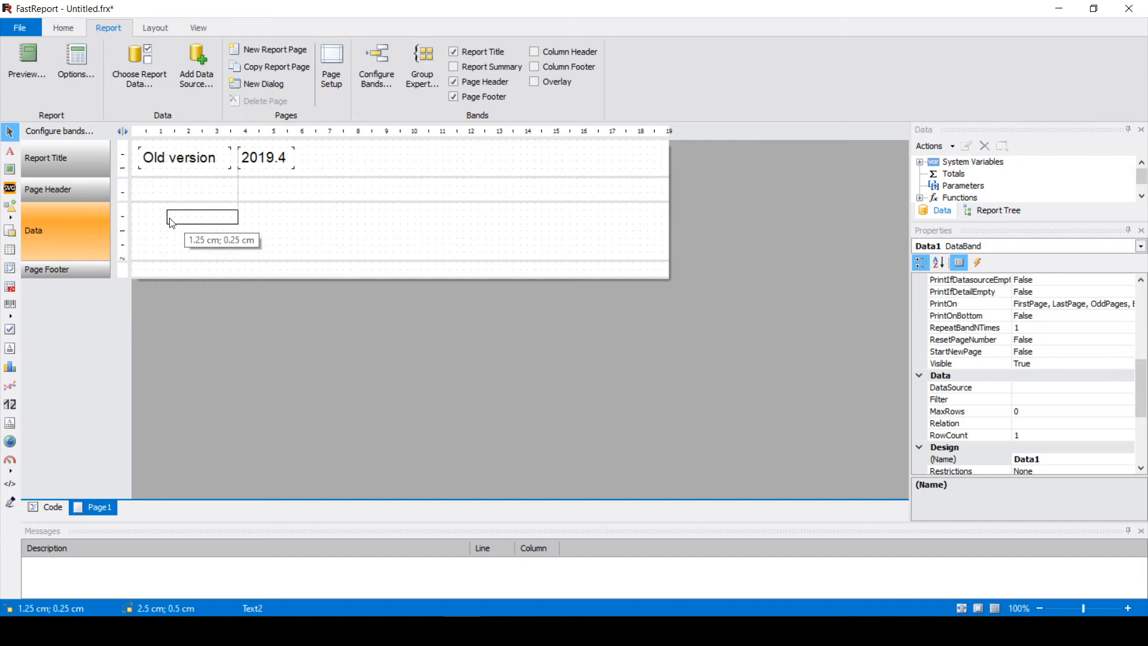
click(206, 250)
- Preview the 2019.4 report and examine the System Variables and Functions offered in the editable field's text editor
click(28, 63)
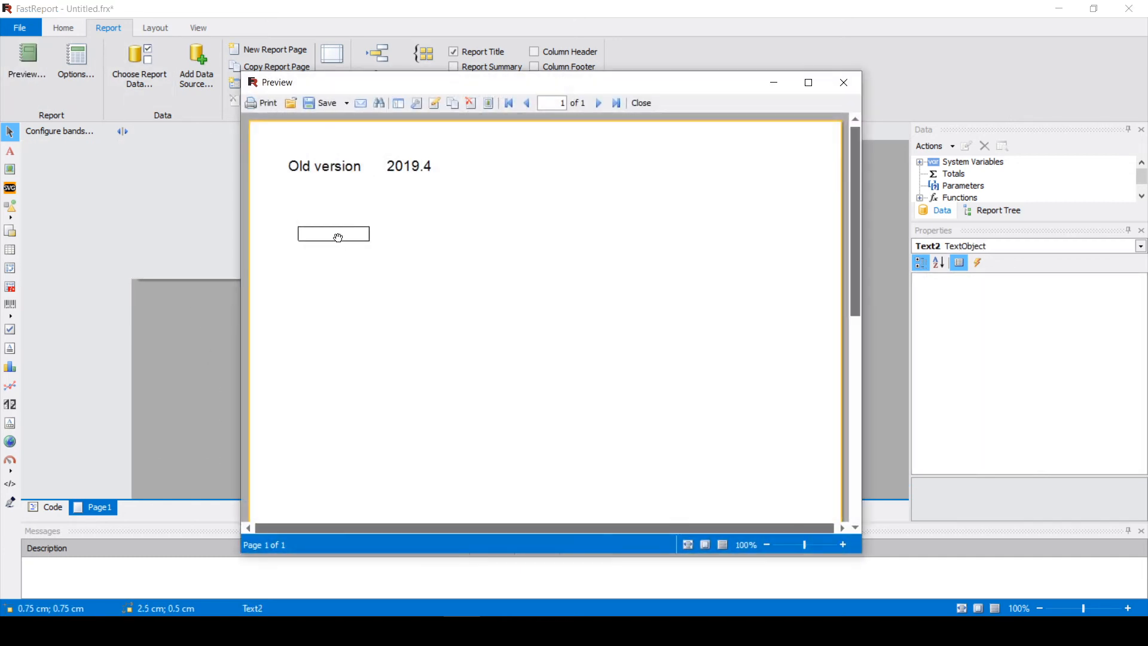
double_click(335, 235)
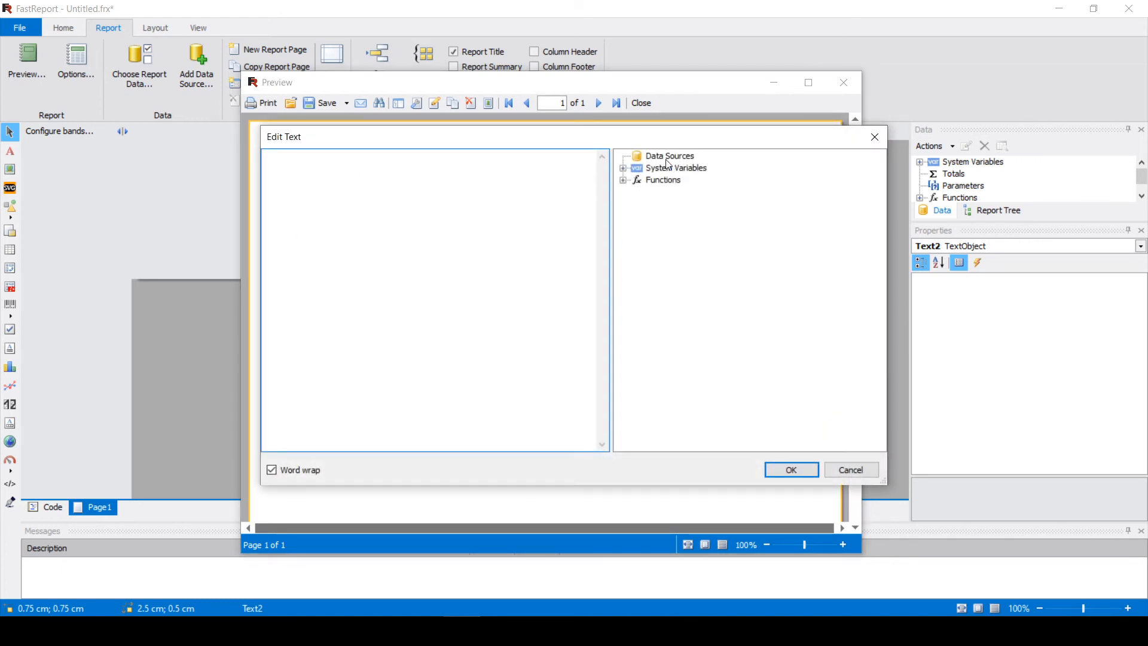
click(623, 168)
click(622, 168)
click(623, 180)
click(622, 181)
click(622, 180)
click(622, 180)
click(623, 168)
- Try to insert the Date system variable into the editable field within the preview, and close the preview
drag(664, 188, 441, 209)
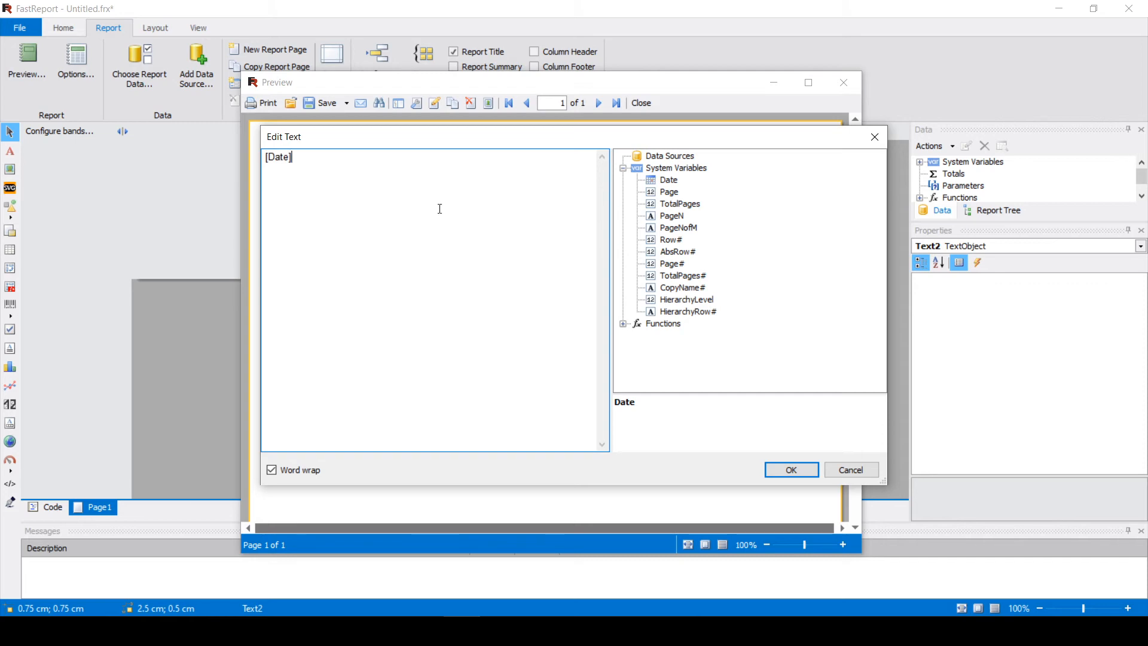
click(776, 471)
click(843, 83)
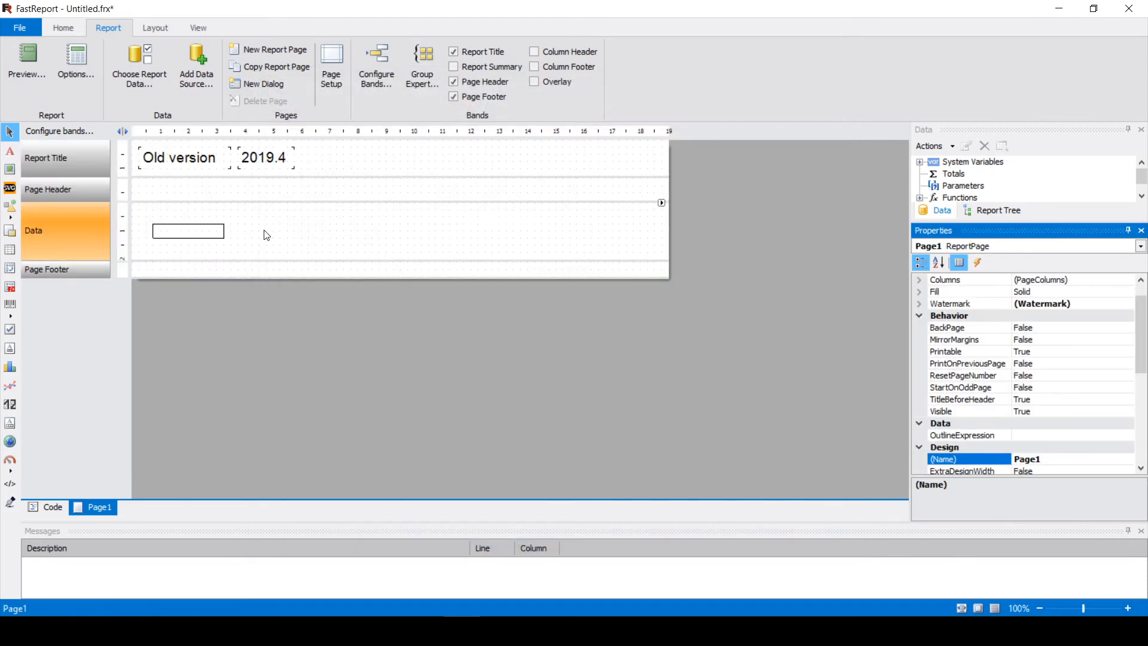
- Insert the Date system variable into the text object in the designer, and check the report in a preview
double_click(202, 231)
drag(664, 179, 528, 198)
click(787, 472)
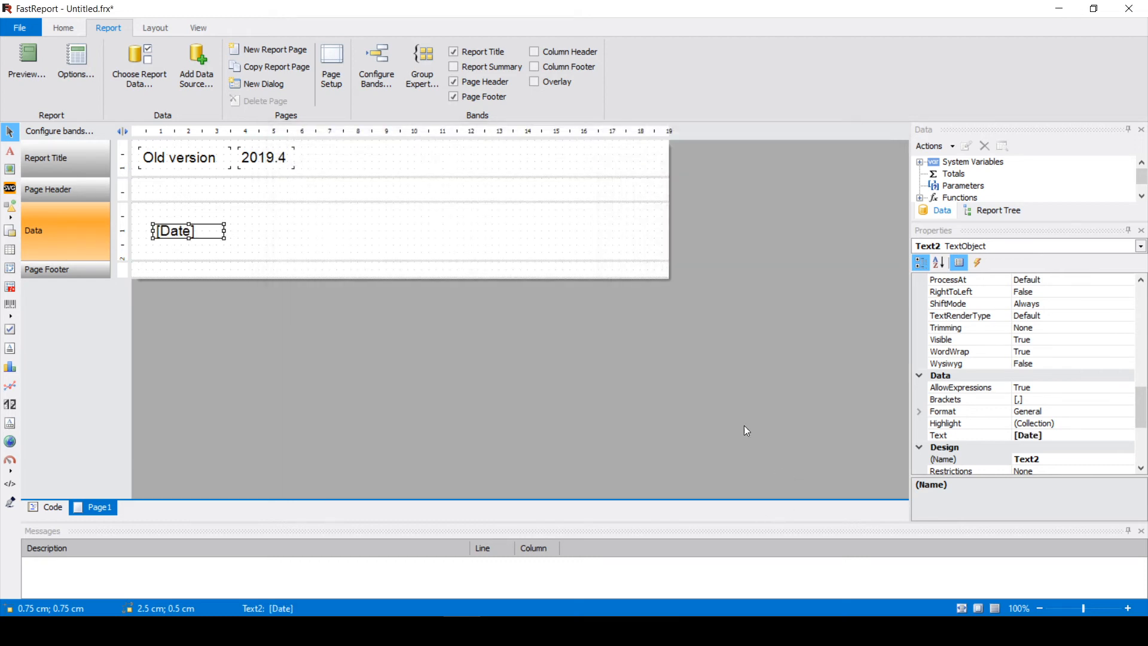
click(25, 71)
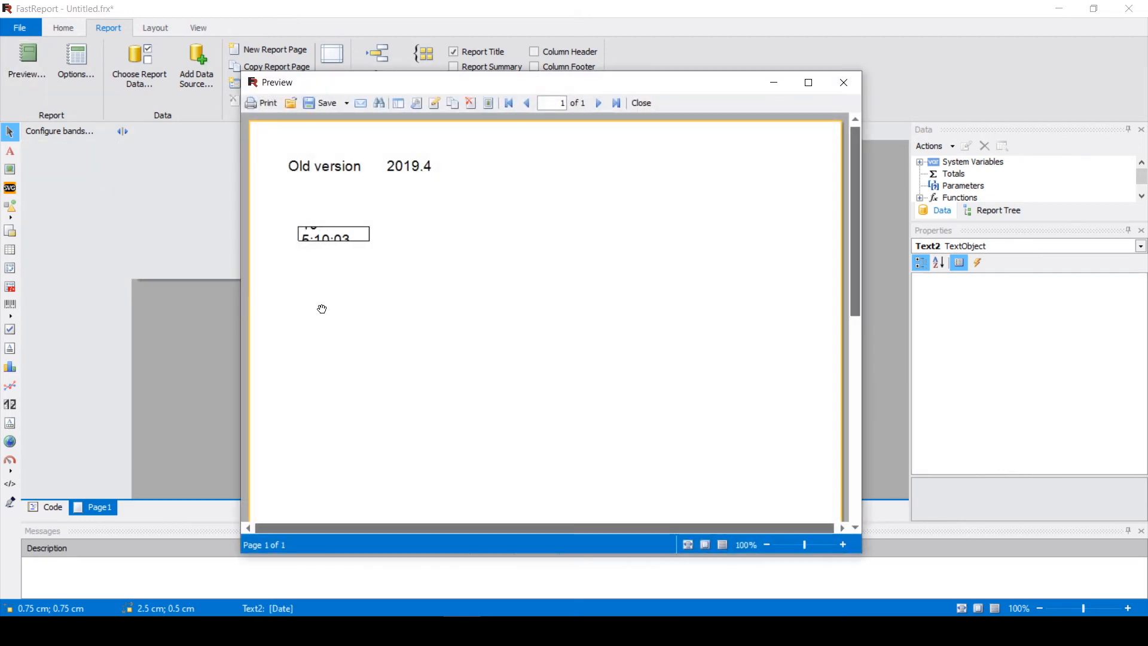
click(844, 83)
- Widen the [Date] text object to 13.5 cm and preview the report again
click(211, 231)
drag(224, 230, 535, 231)
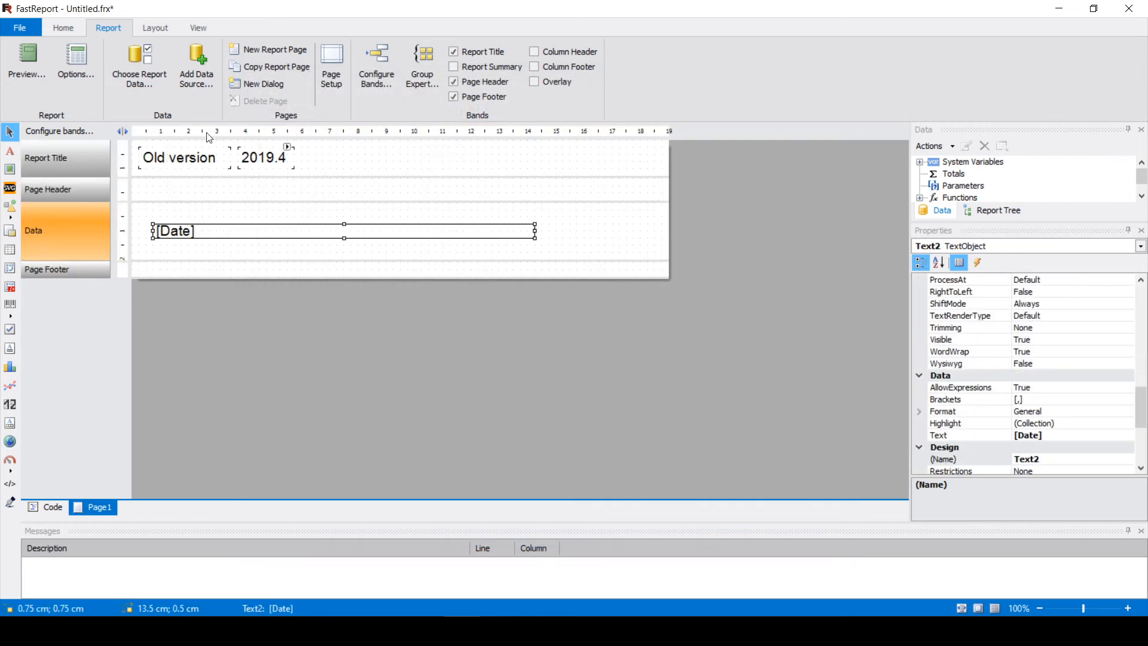
click(13, 52)
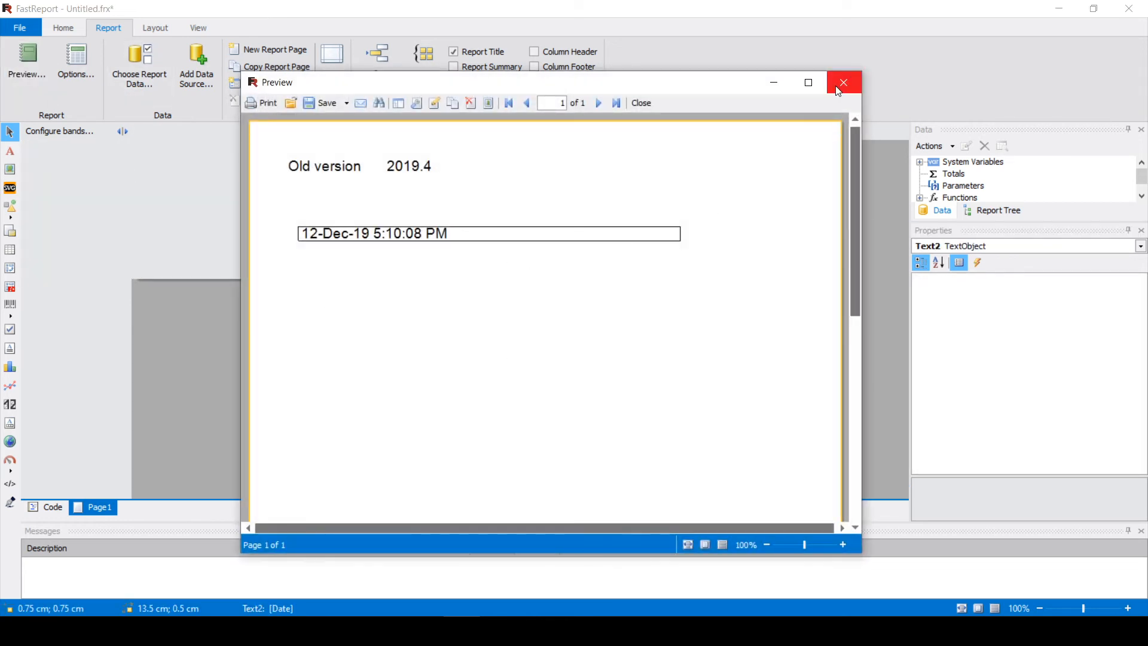
- Close the preview, narrow the [Date] text object to 2.75 cm and delete its text
click(839, 90)
click(533, 232)
drag(535, 232, 230, 214)
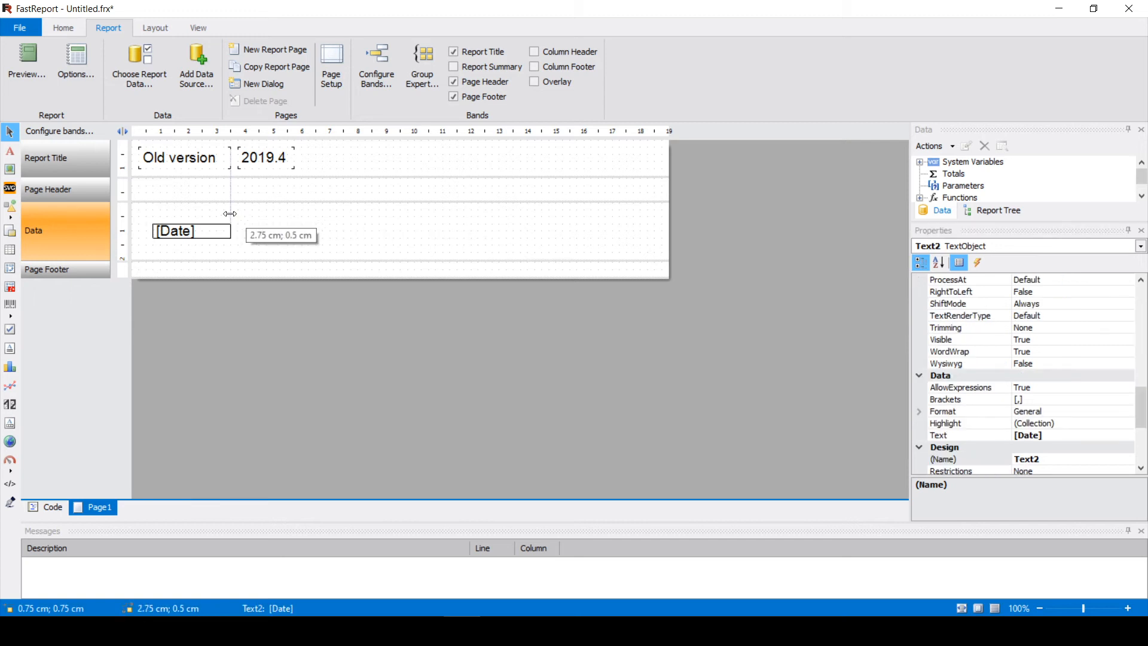
click(240, 233)
double_click(192, 231)
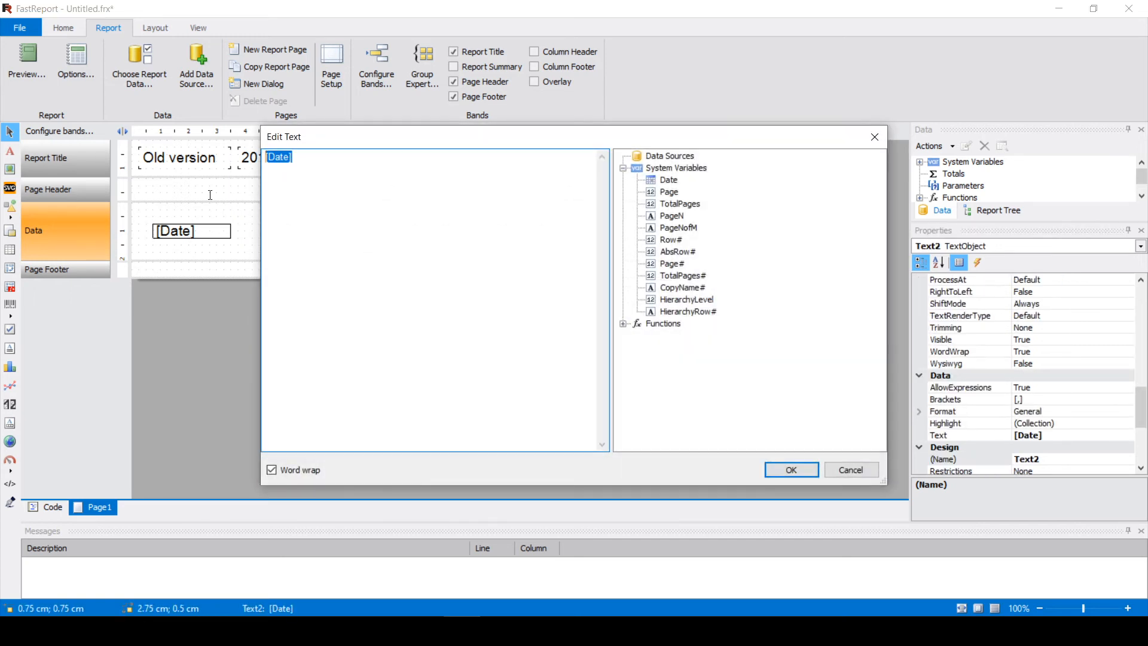
key(Delete)
click(791, 469)
- Preview the report, insert the Date system variable into the empty editable field from there, and close the preview
click(27, 60)
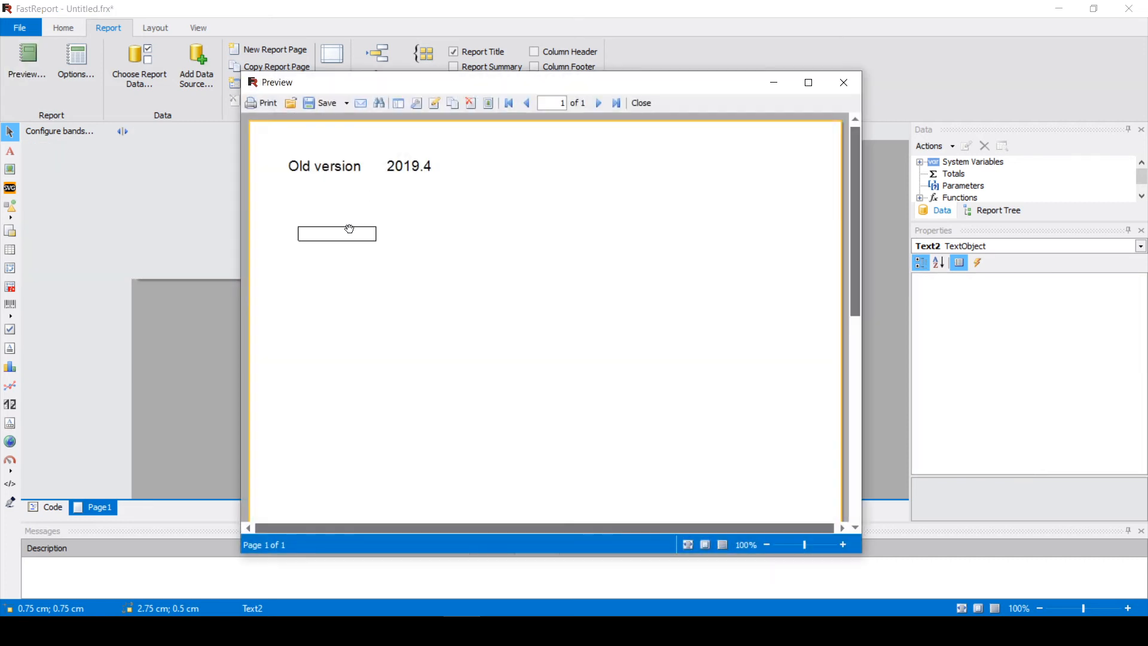
double_click(342, 235)
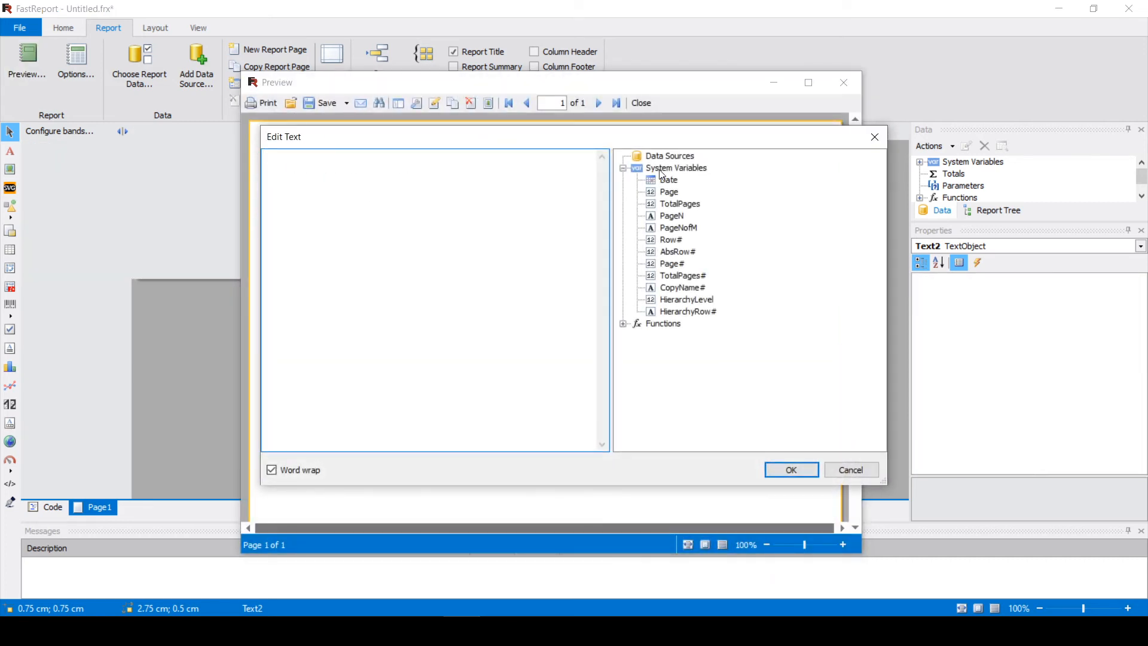
drag(665, 181, 368, 206)
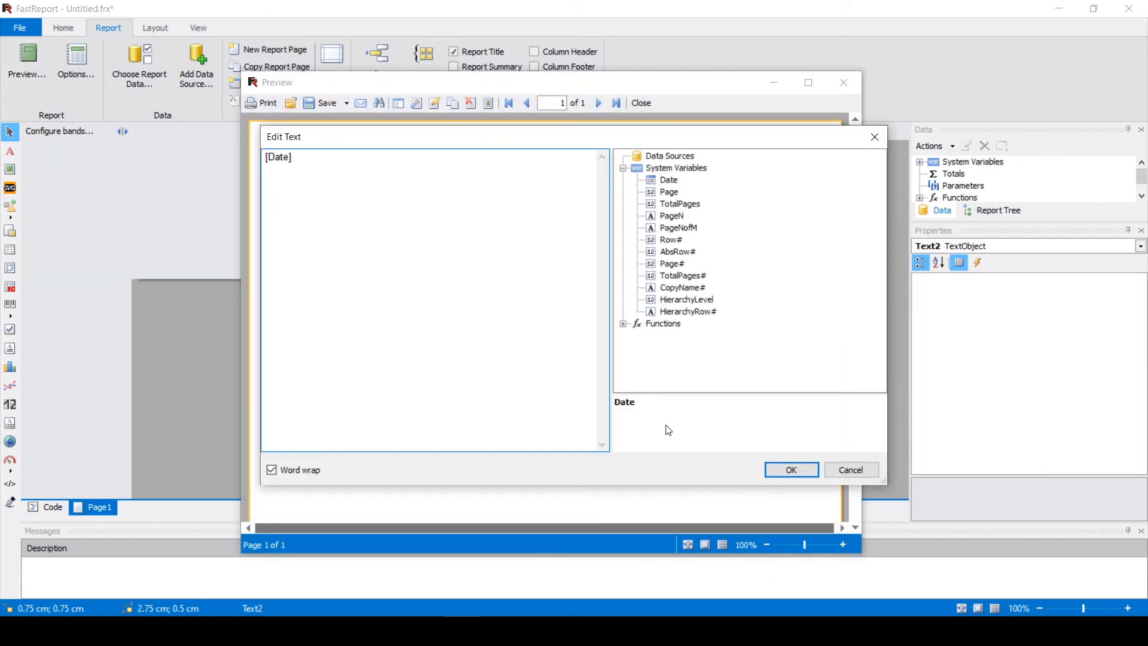
click(772, 466)
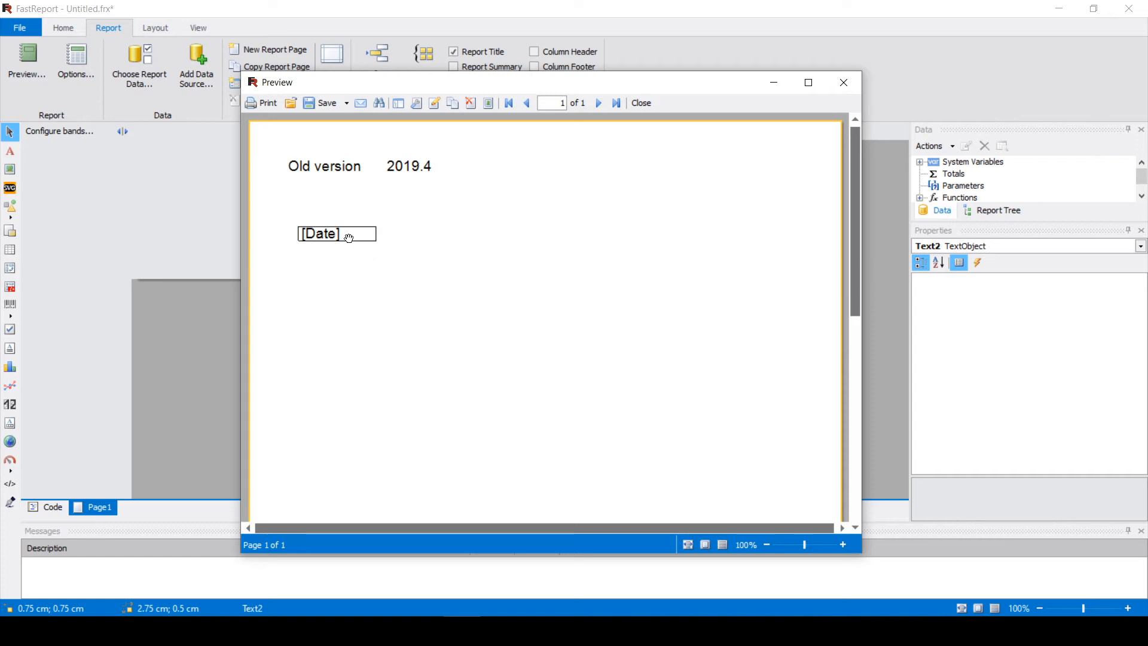
click(844, 82)
click(232, 233)
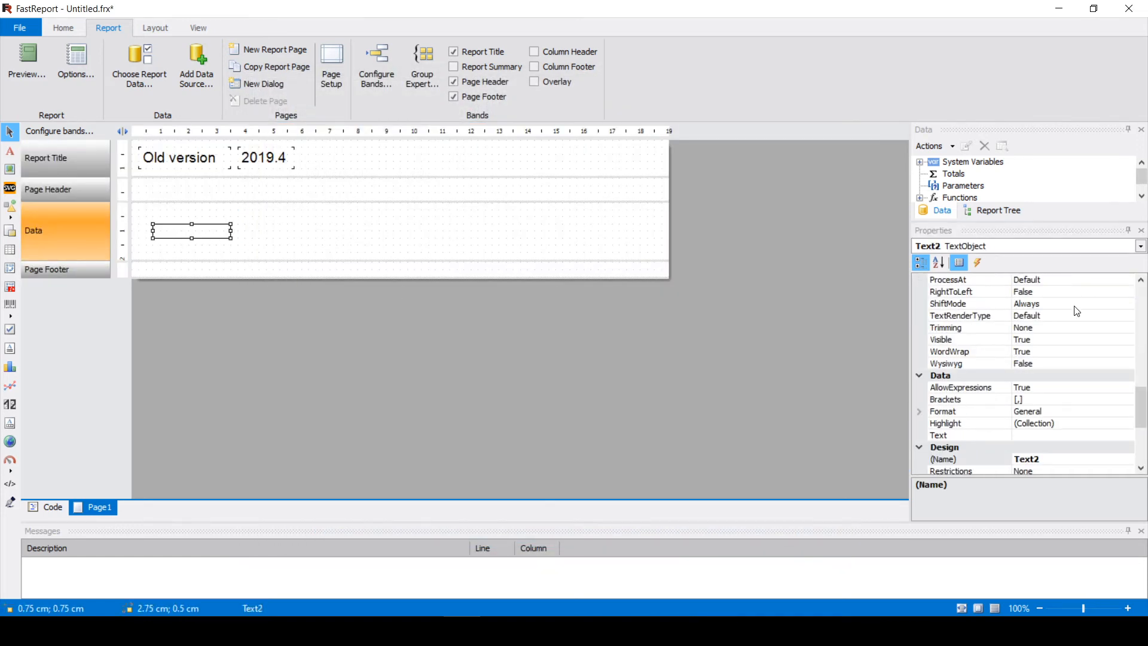
drag(1142, 402, 1146, 346)
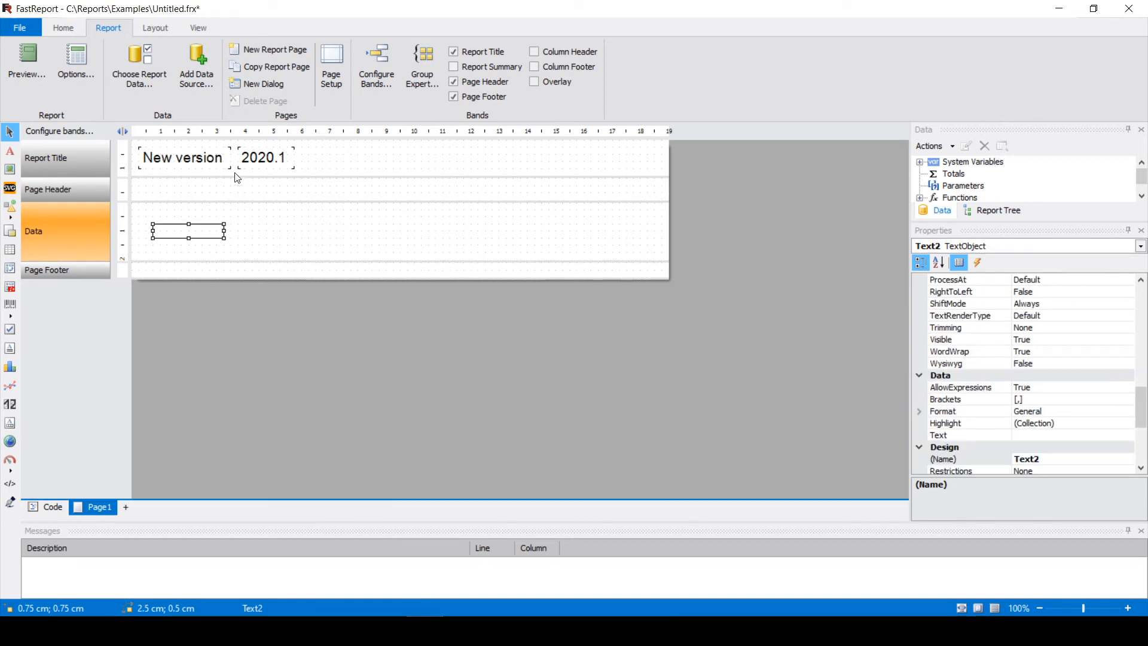
- Preview the 2020.1 report, examine the text editor of its editable field, and close the preview
click(31, 67)
double_click(332, 230)
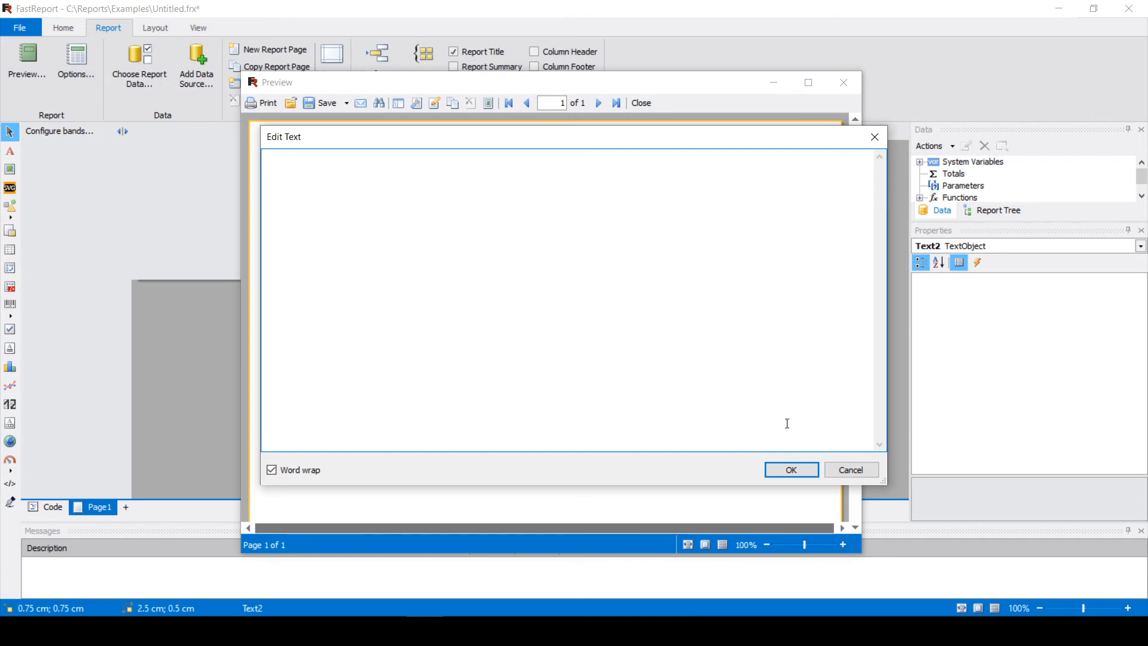
click(801, 468)
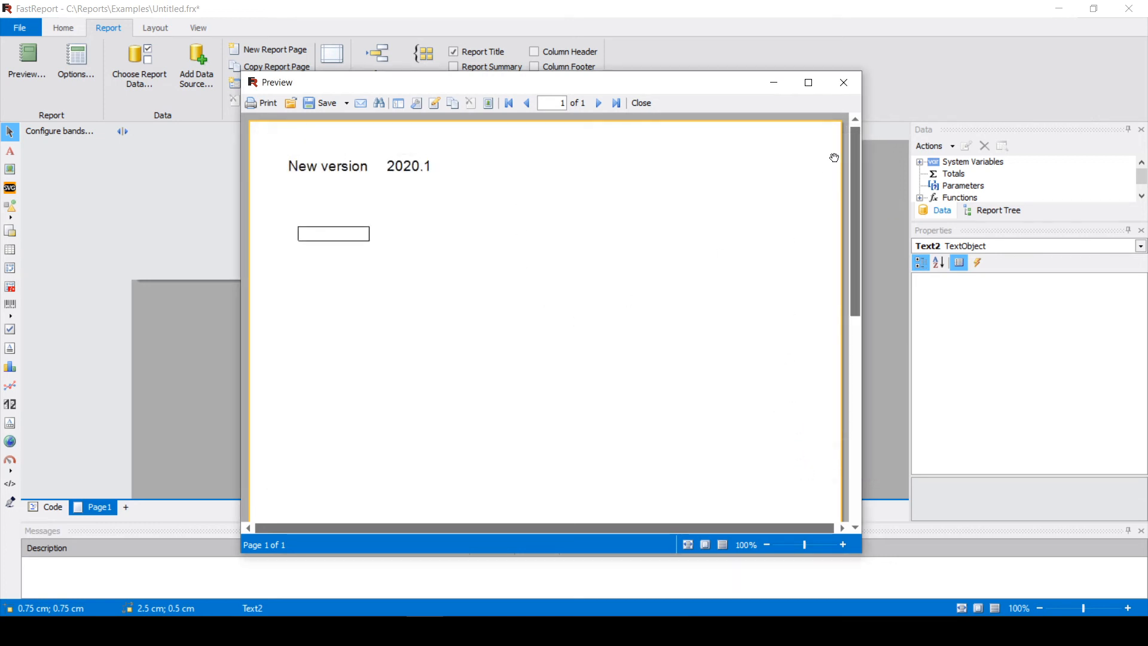
click(843, 81)
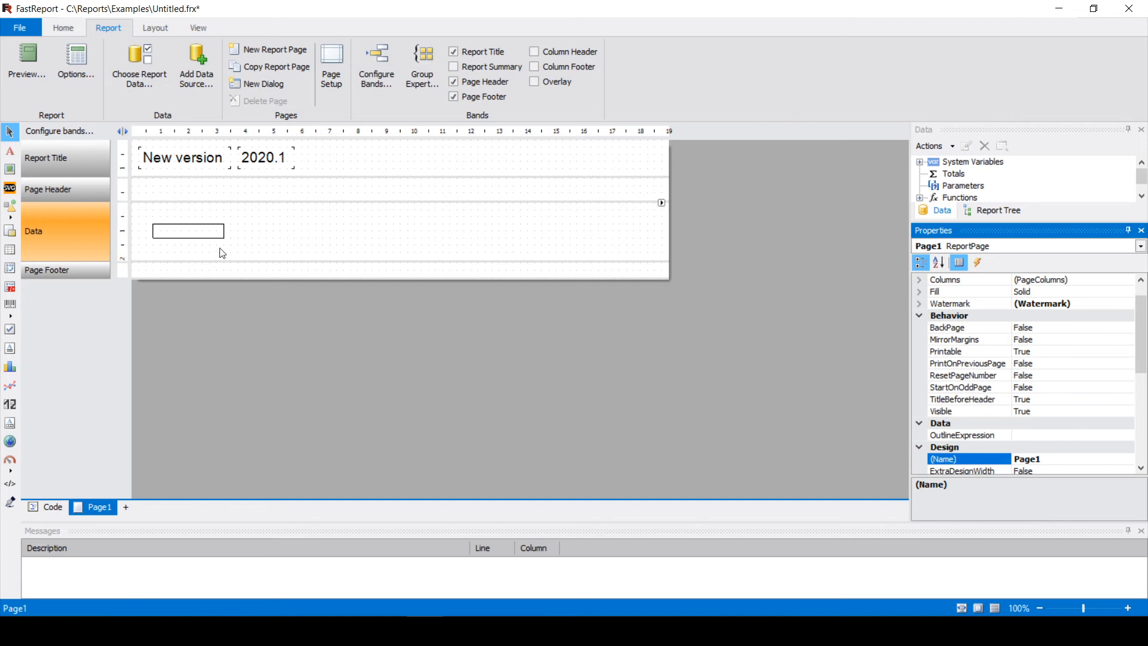
- Move the empty text object in the 2020.1 report's Data band to a horizontal position of 1 cm
drag(192, 231, 204, 231)
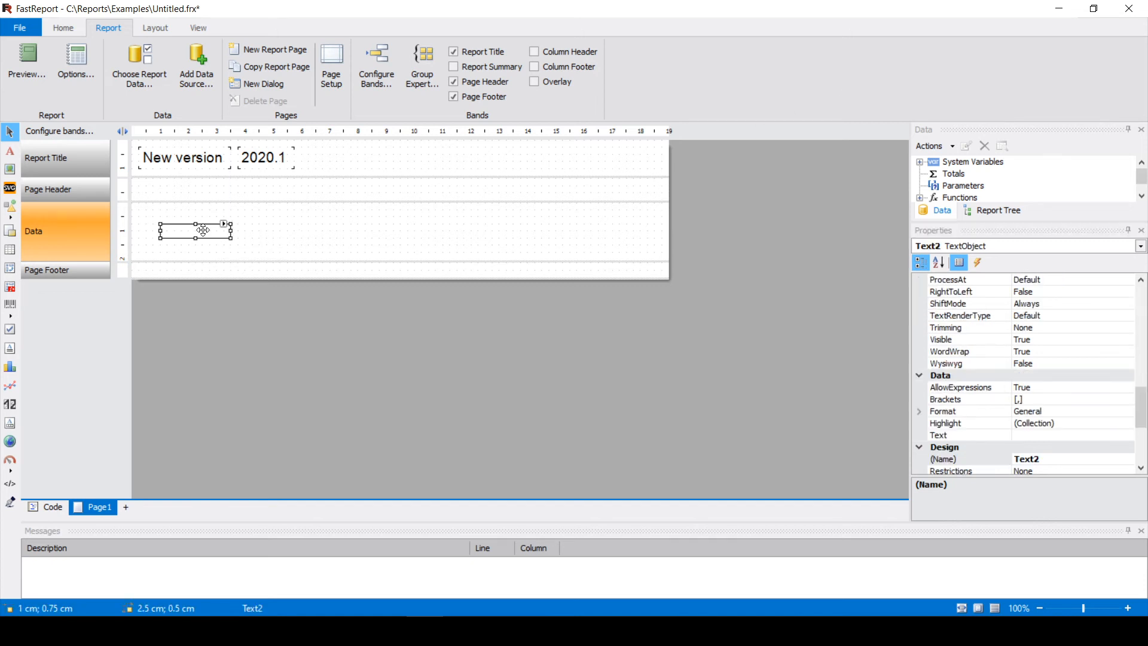
click(354, 211)
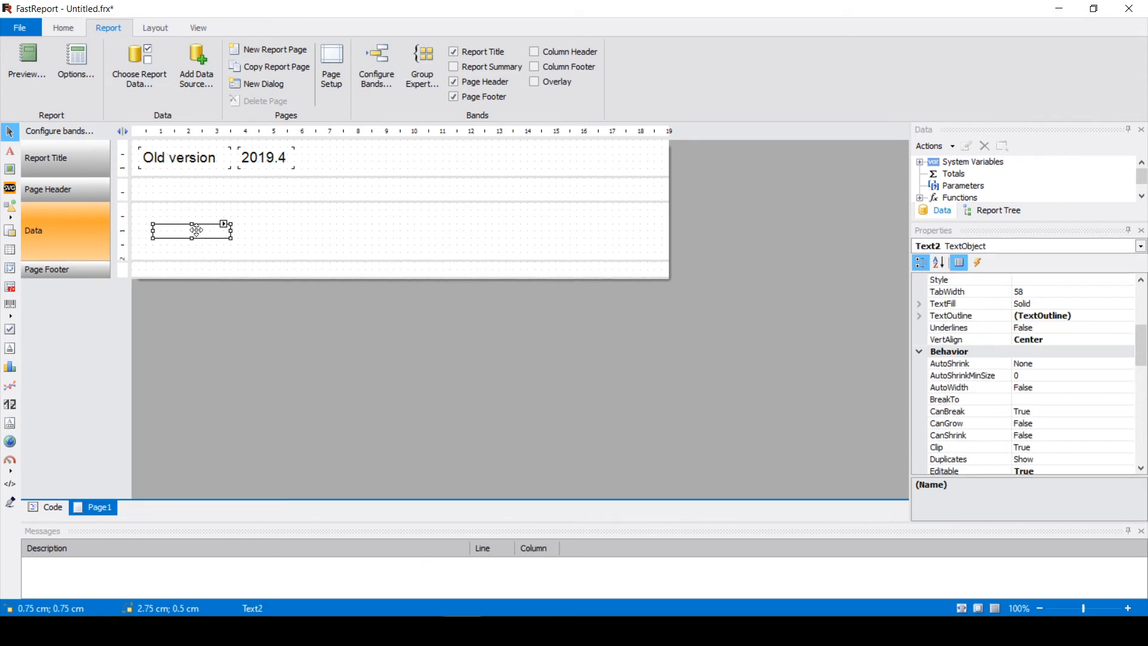
- Set the Editable property of the empty text object in the 2019.4 report to False
scroll(1058, 389, up, 5)
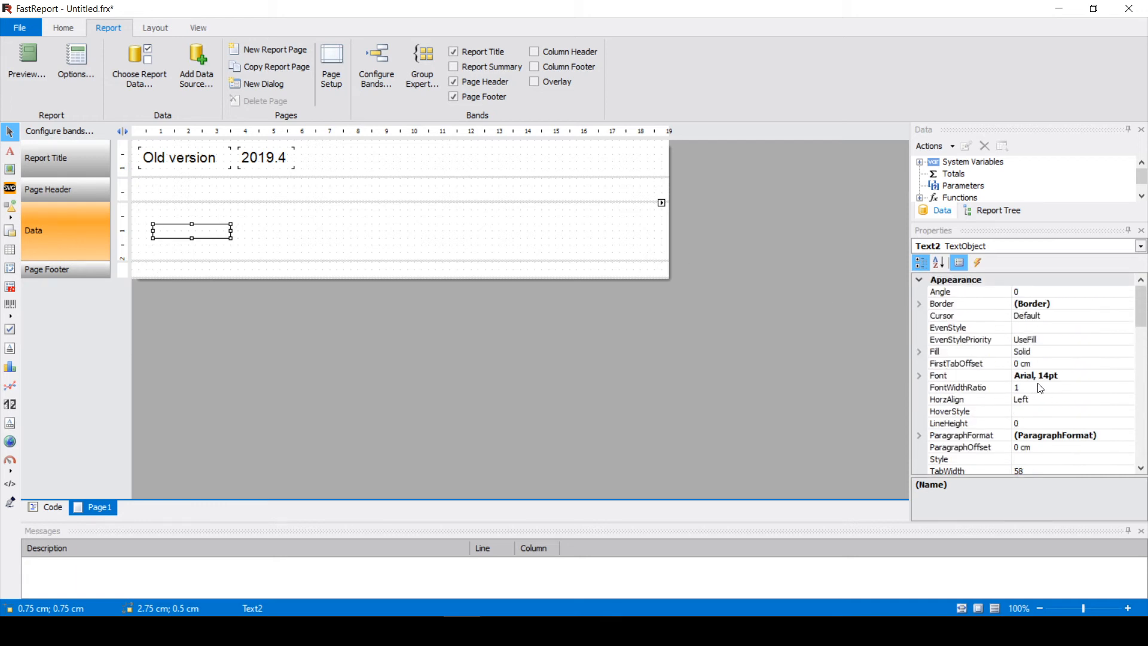
scroll(1041, 388, down, 6)
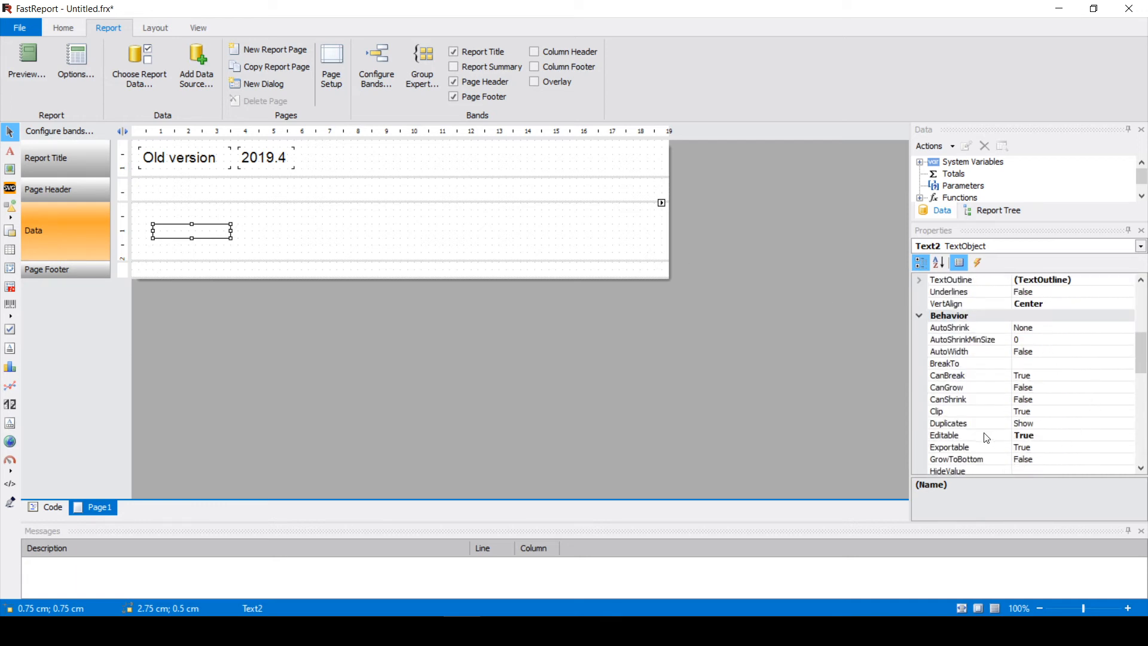
double_click(982, 437)
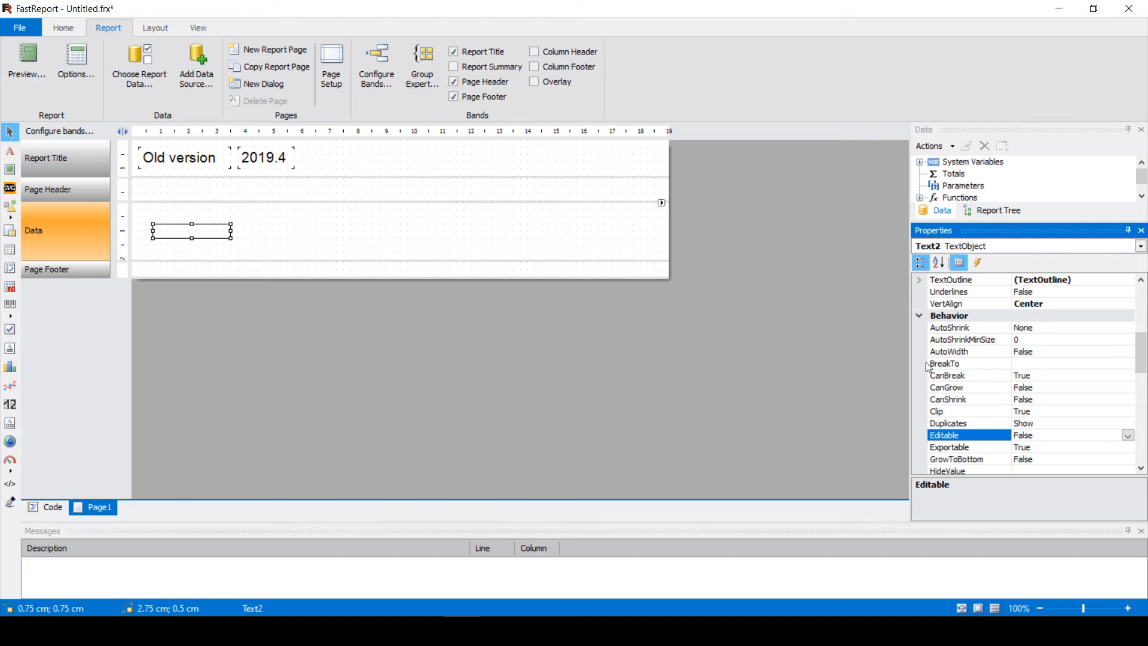
click(278, 236)
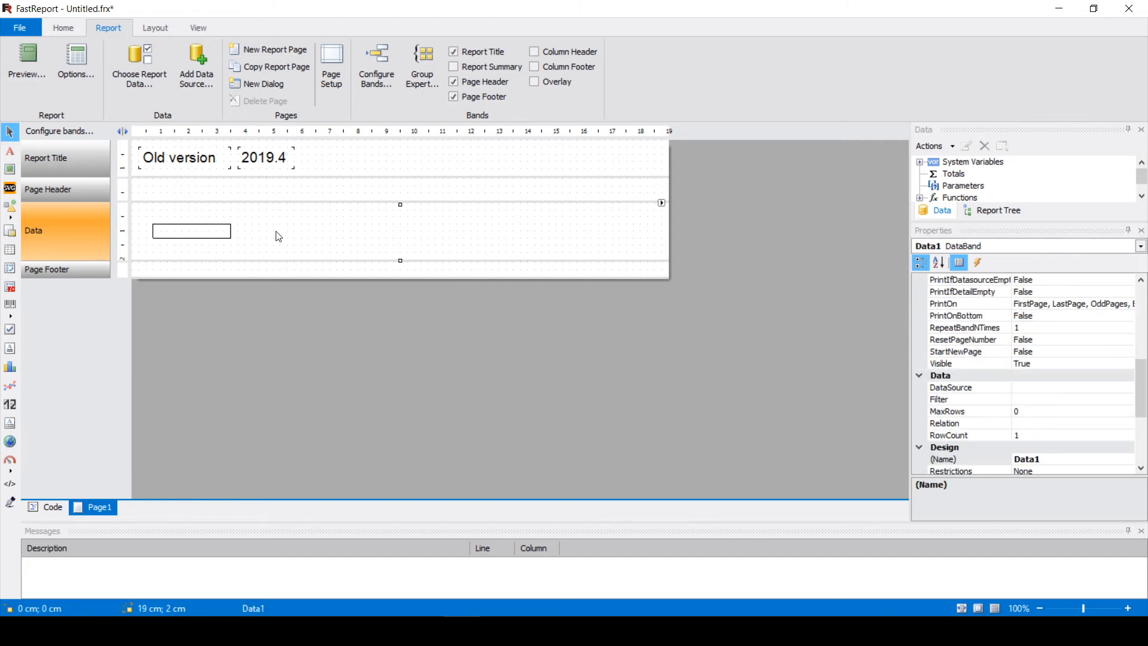
- Preview the 2019.4 report and set up its PDF export with Interactive Forms kept on and Open after export turned off
click(41, 67)
click(328, 103)
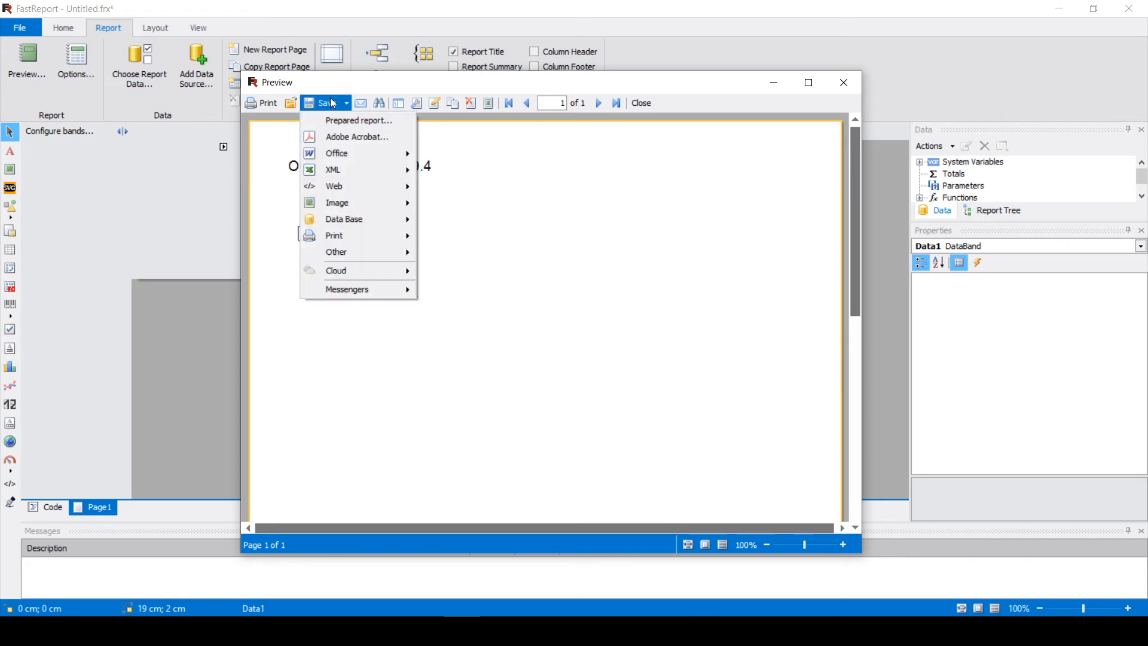
click(346, 136)
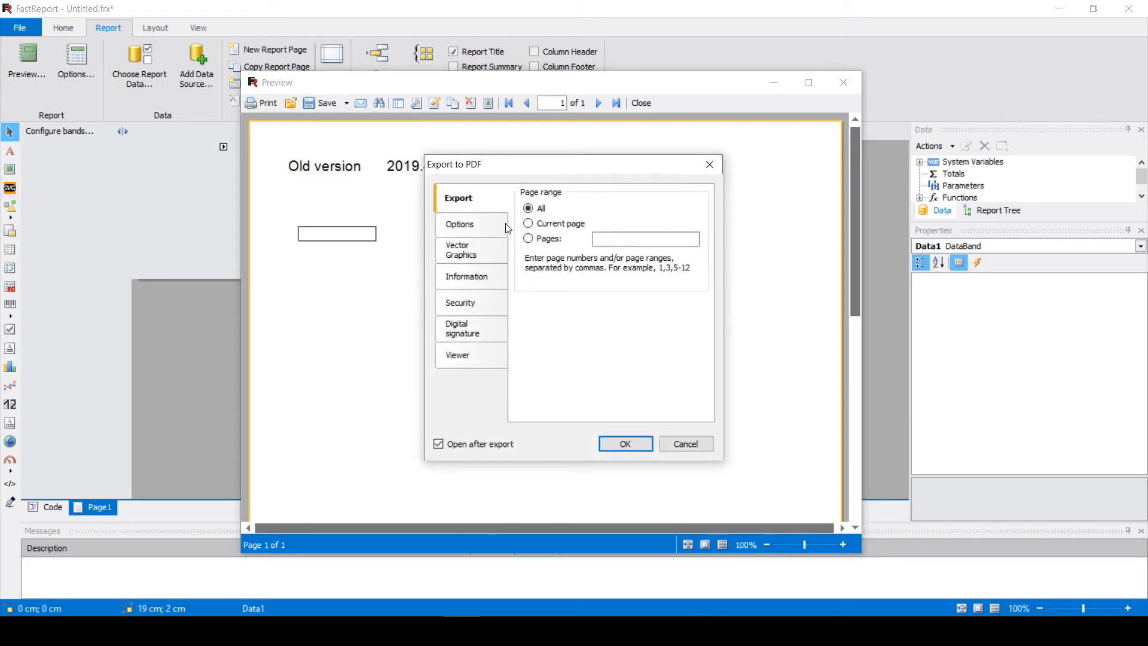
click(488, 228)
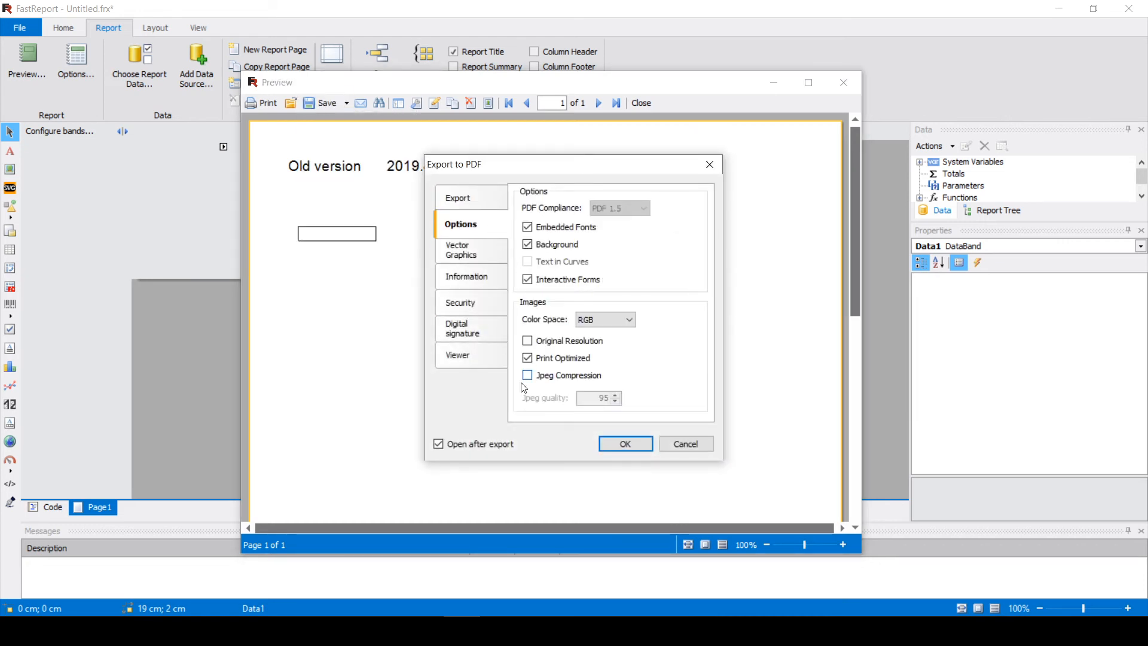
click(474, 448)
drag(586, 163, 674, 187)
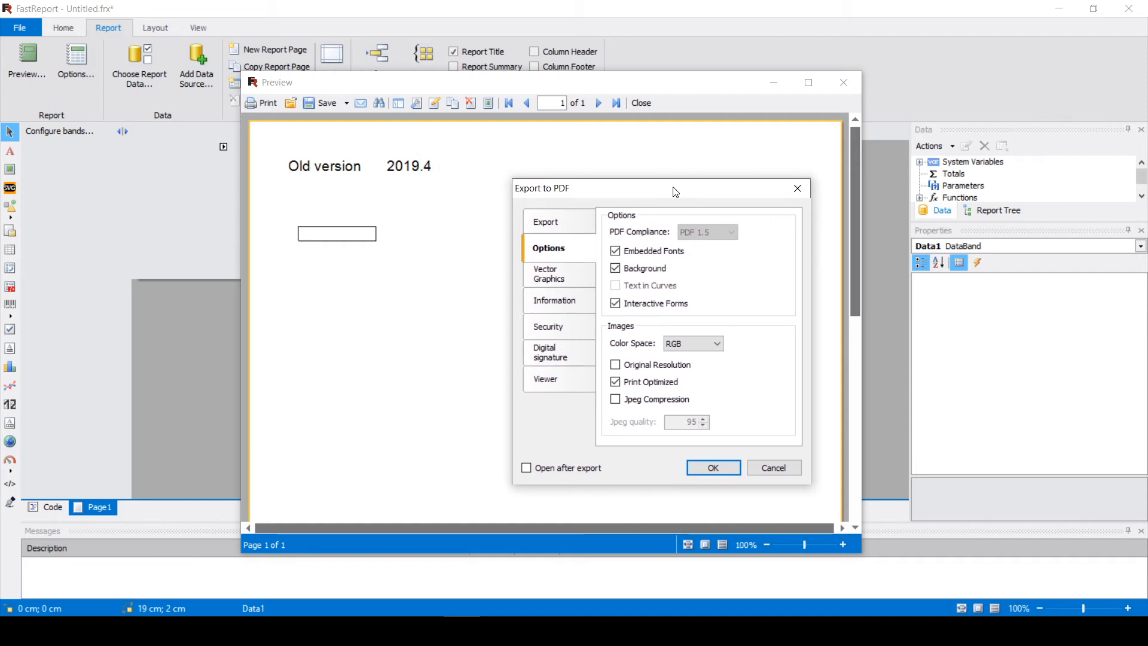
- Export the PDF as 1 into the Examples folder and close the preview
click(715, 465)
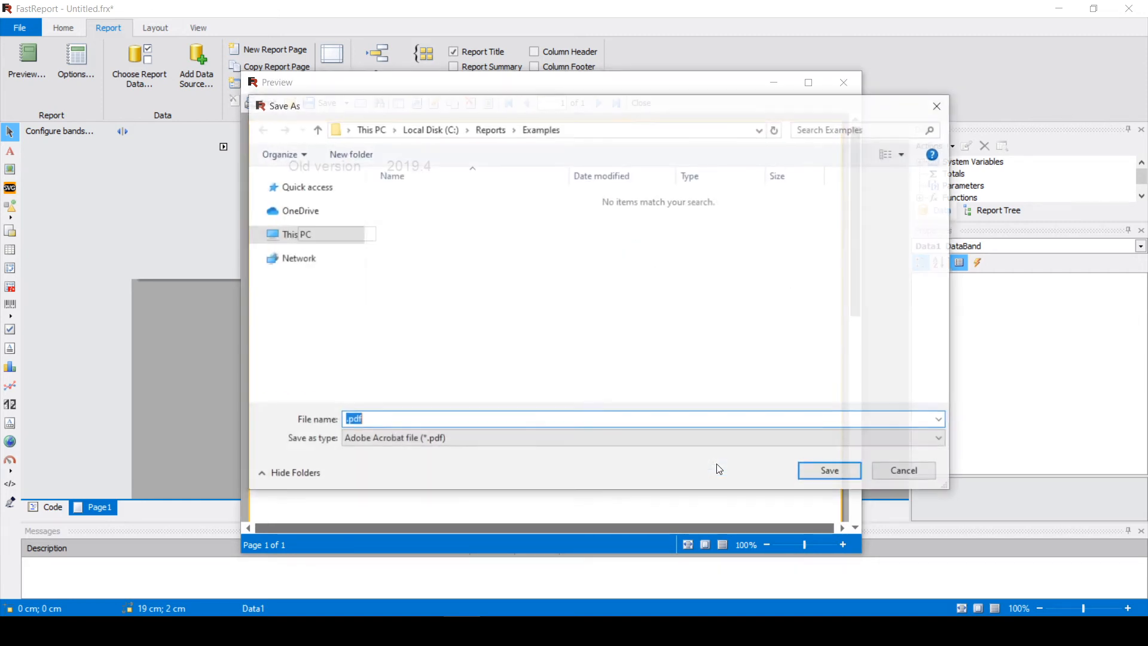
text(1)
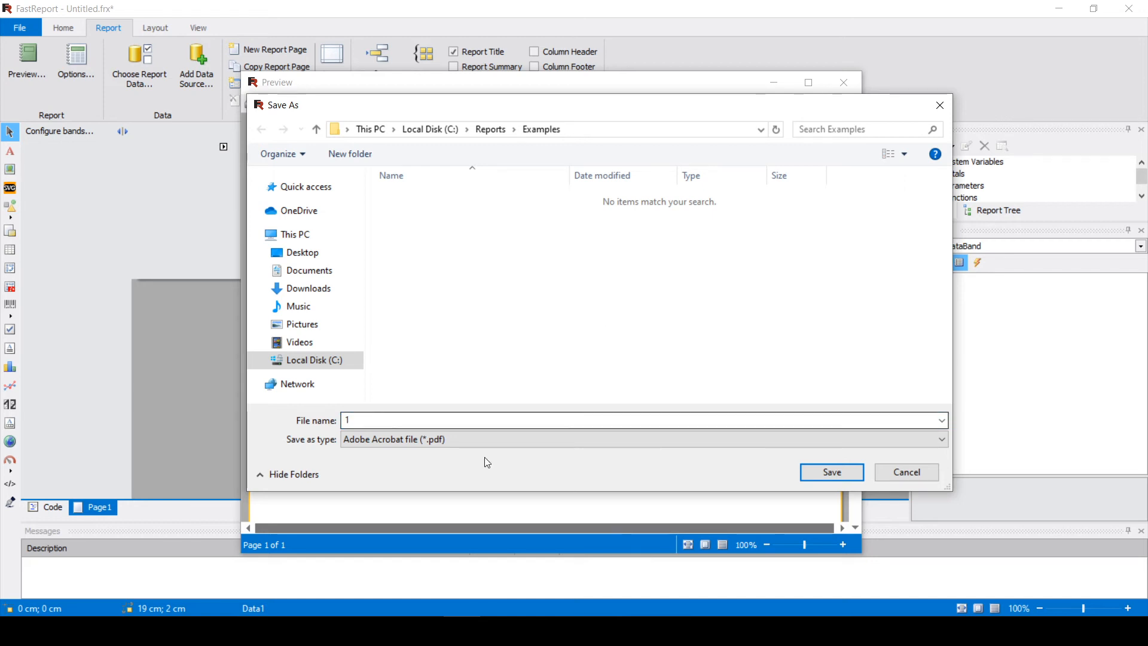
click(825, 472)
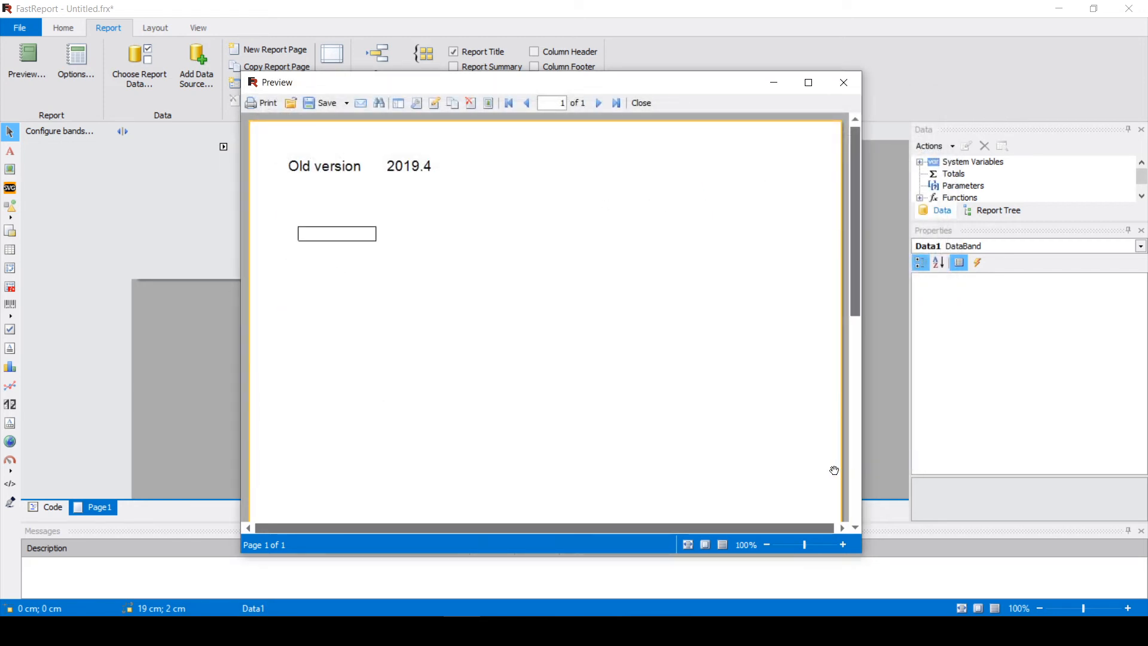
click(844, 82)
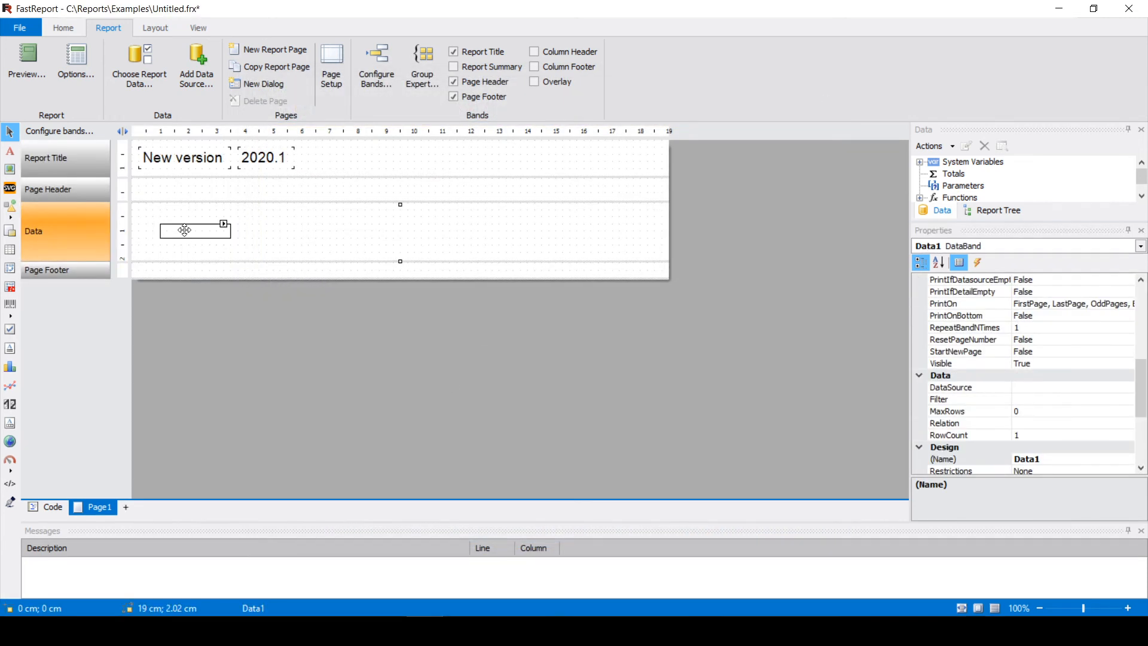
click(172, 230)
drag(159, 231, 147, 232)
click(364, 208)
click(352, 237)
click(171, 232)
drag(147, 231, 159, 231)
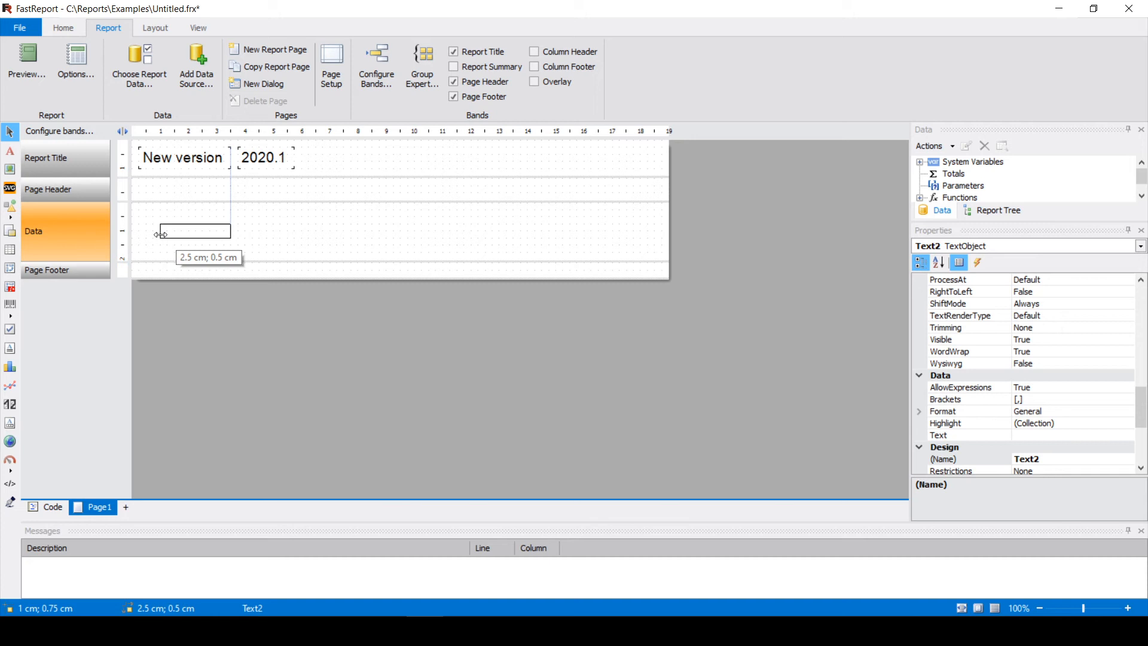
click(234, 246)
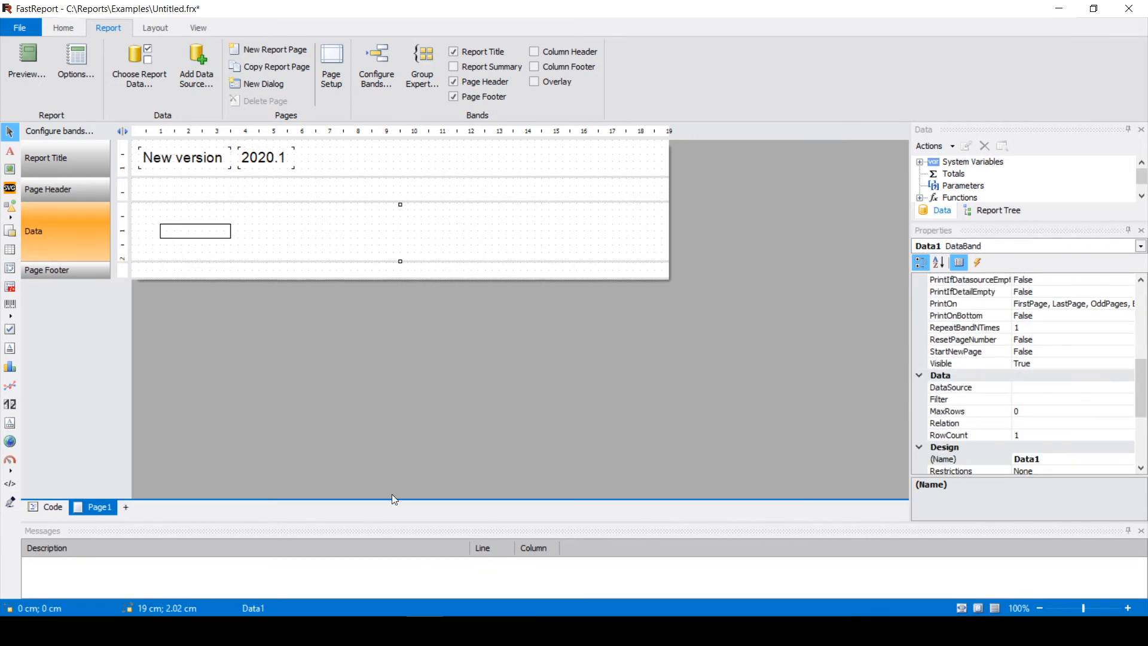
- Set the Editable property of the empty text object in the 2020.1 report to False
click(197, 234)
scroll(992, 321, up, 5)
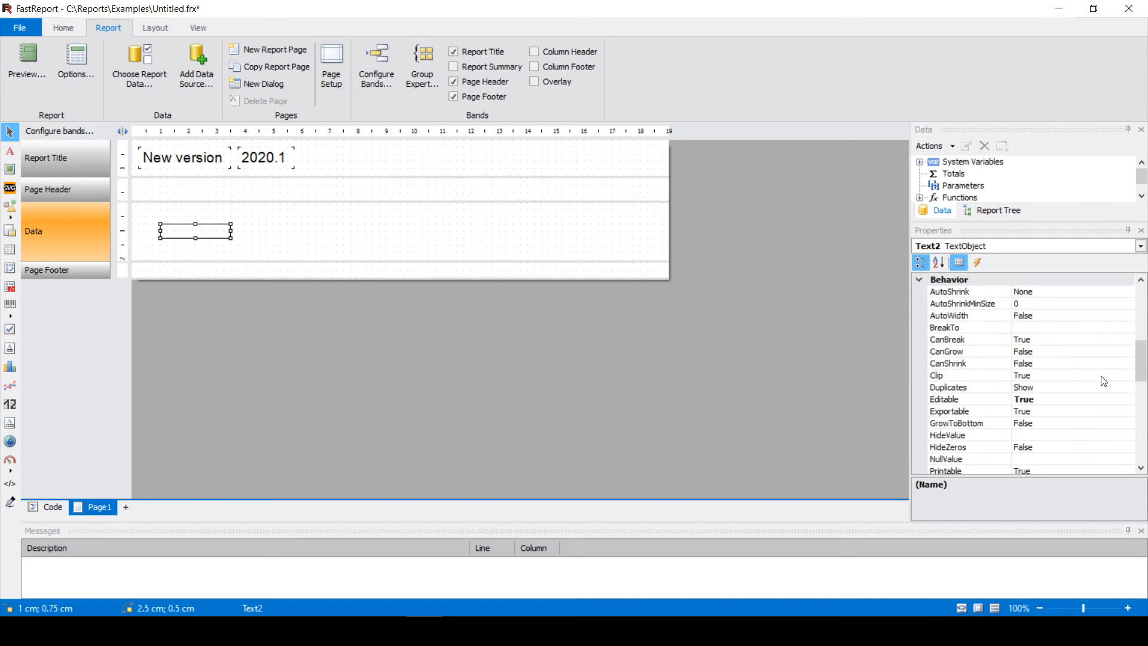
double_click(970, 364)
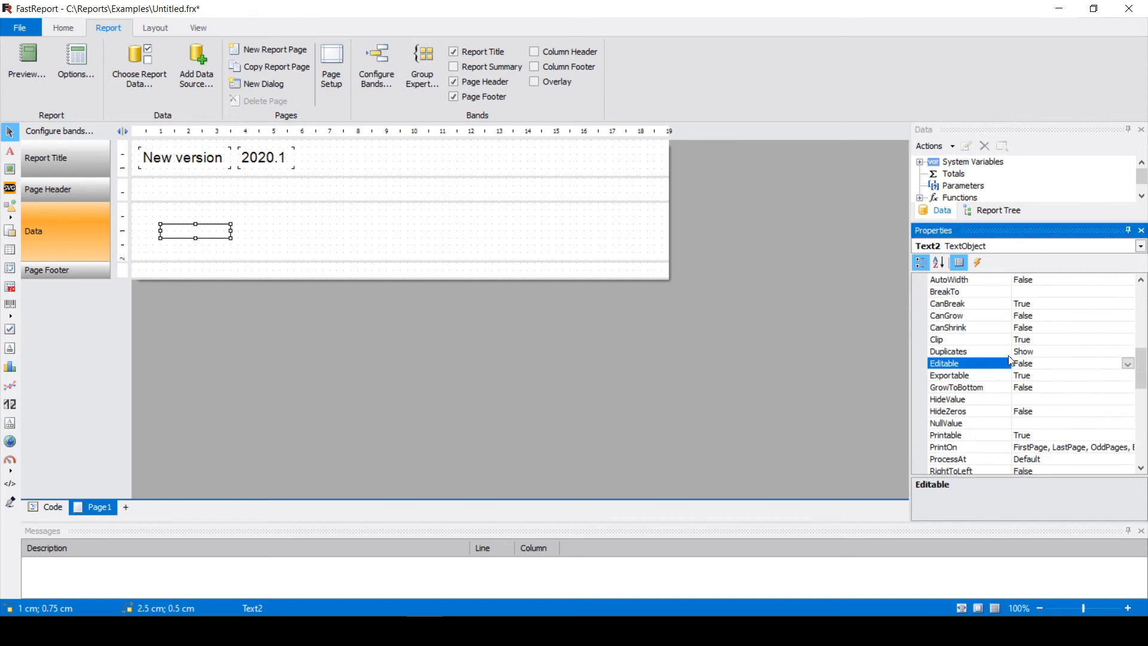
click(429, 207)
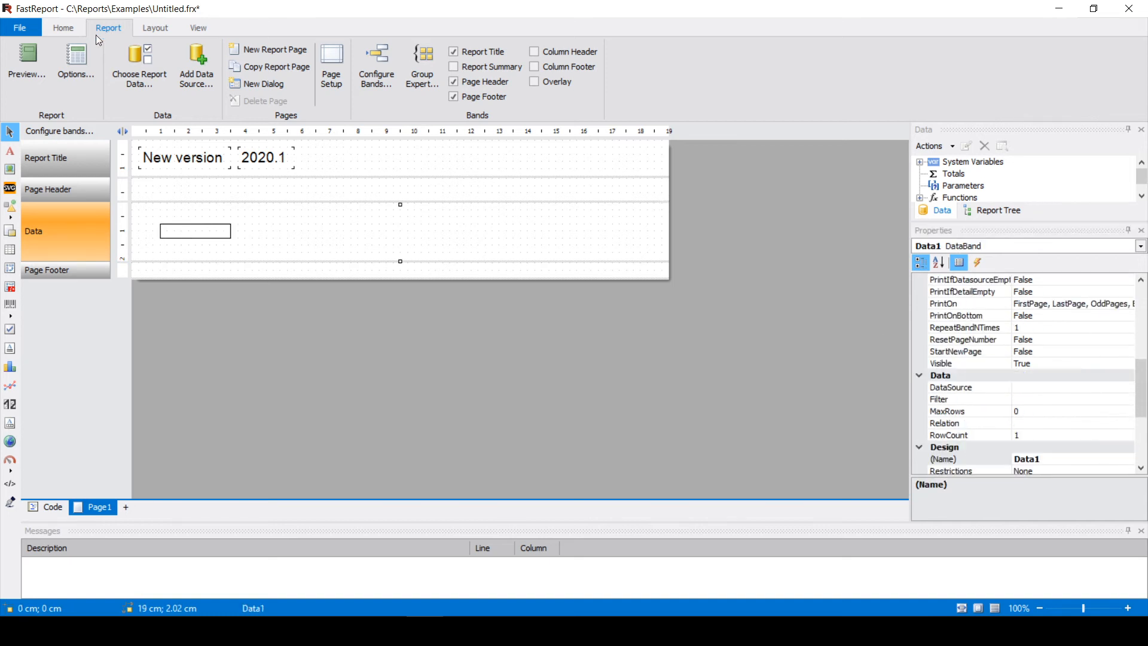
- Preview the 2020.1 report and set up its PDF export with Interactive Forms kept on and Open after export turned off
click(27, 60)
click(328, 103)
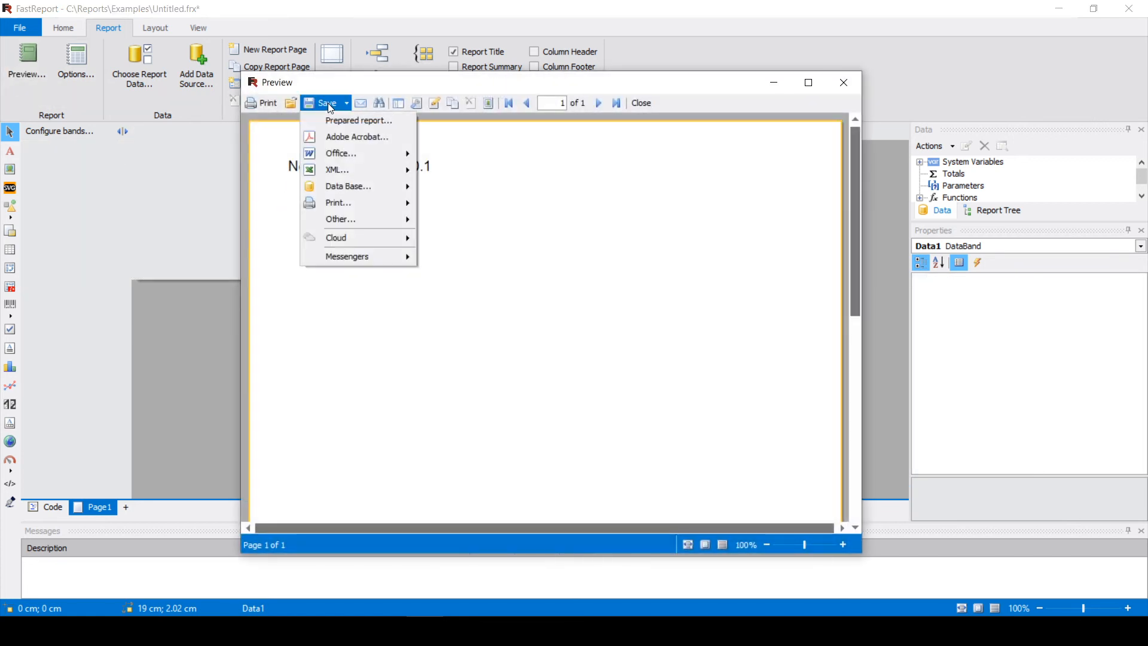
click(354, 137)
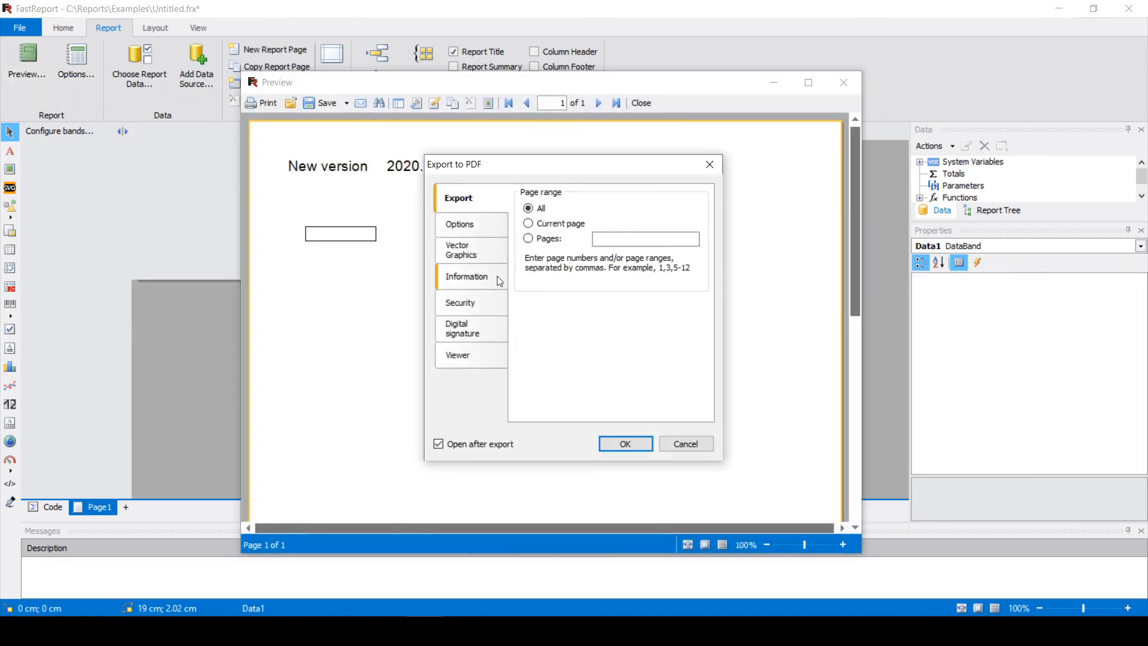
click(462, 224)
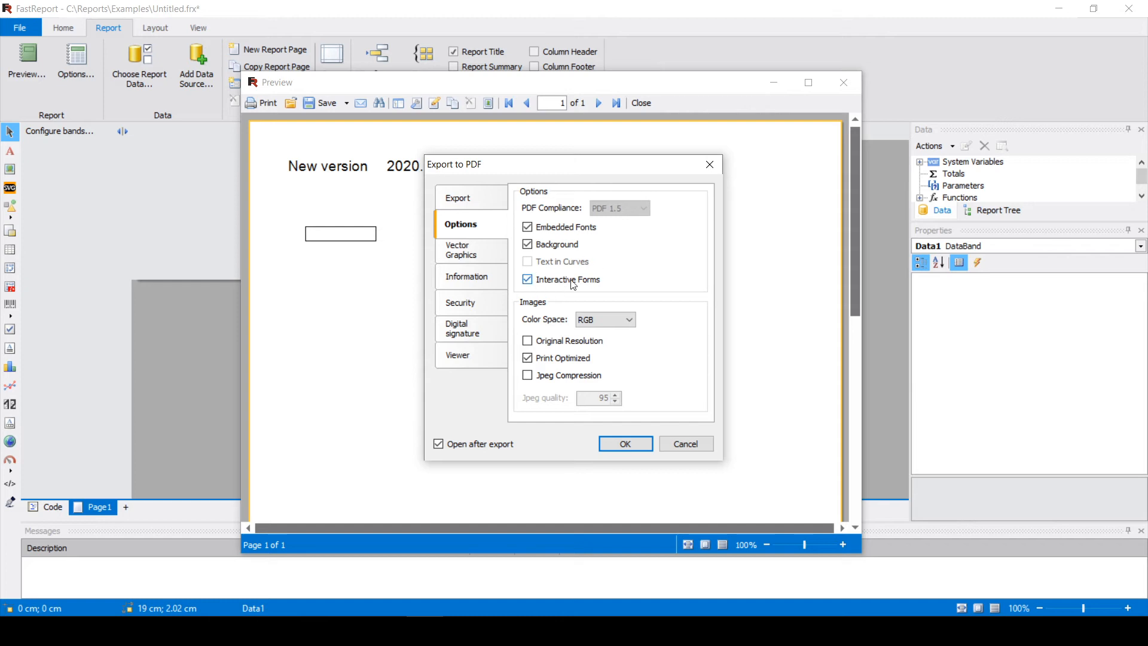
click(462, 443)
- Export the PDF as 2 into the Examples folder and close the preview
click(626, 444)
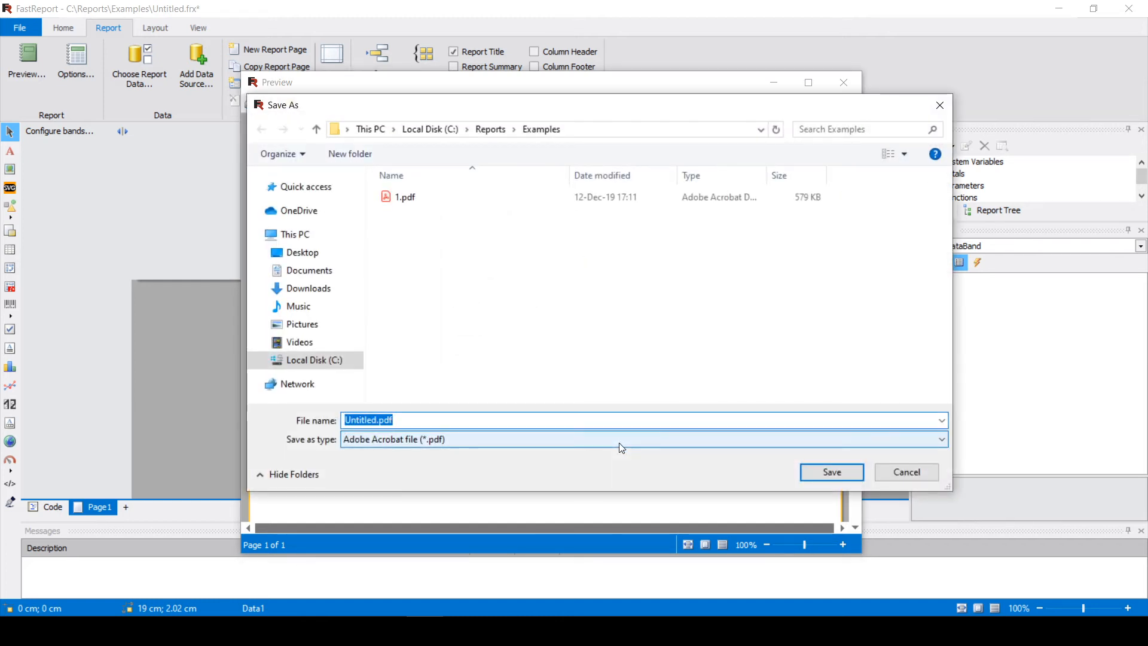
text(2)
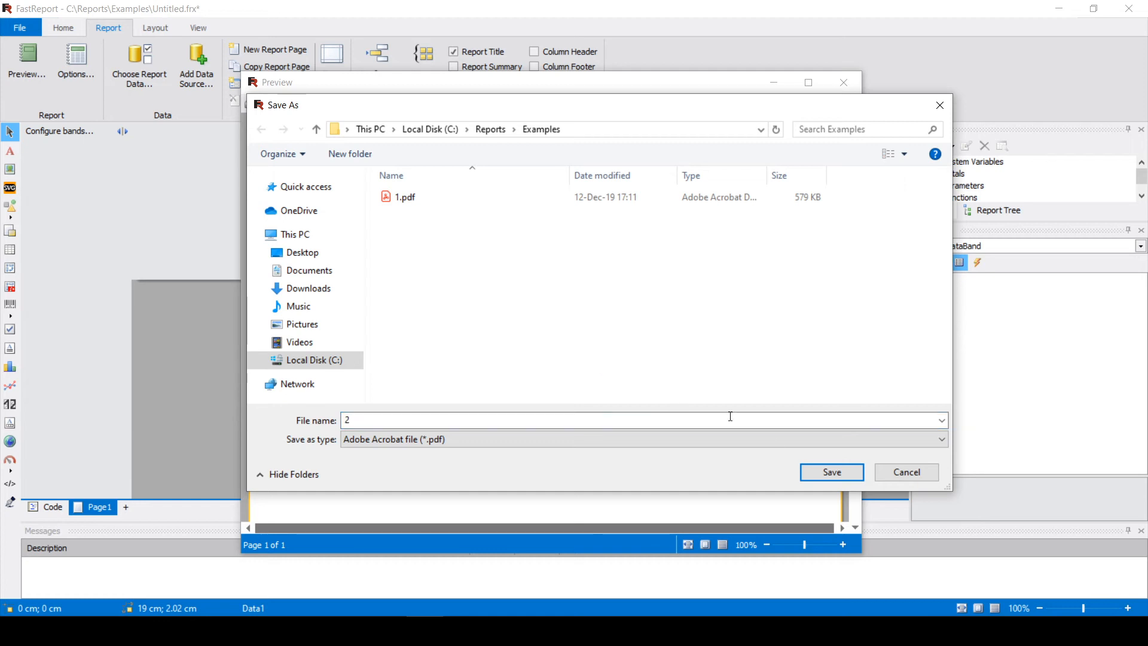
click(833, 472)
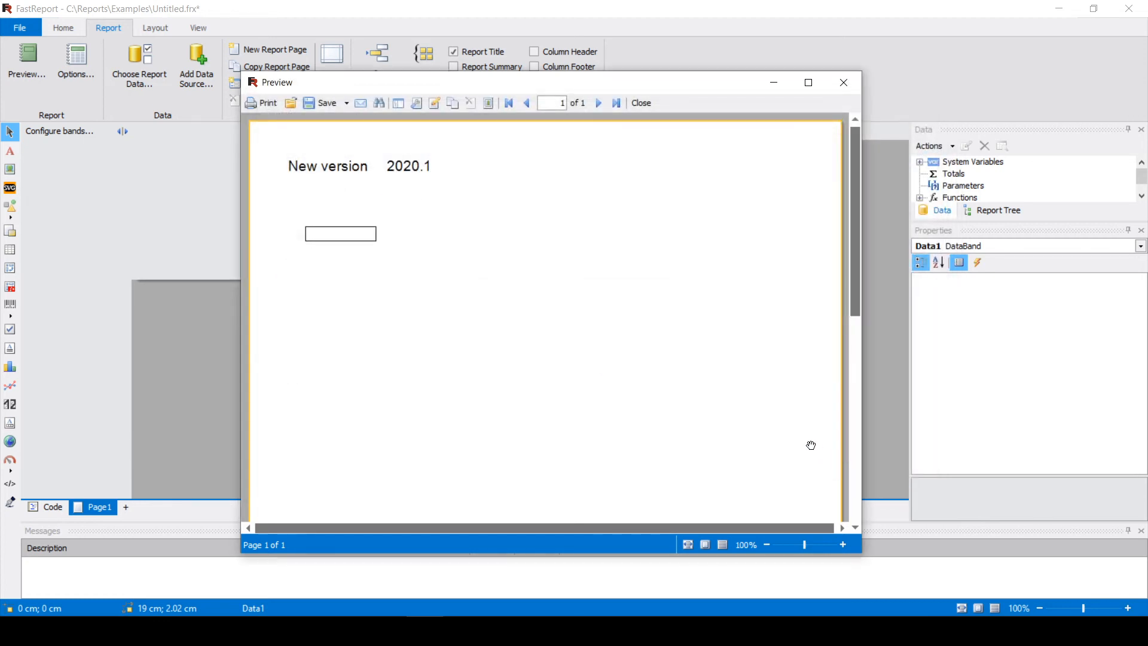
click(842, 95)
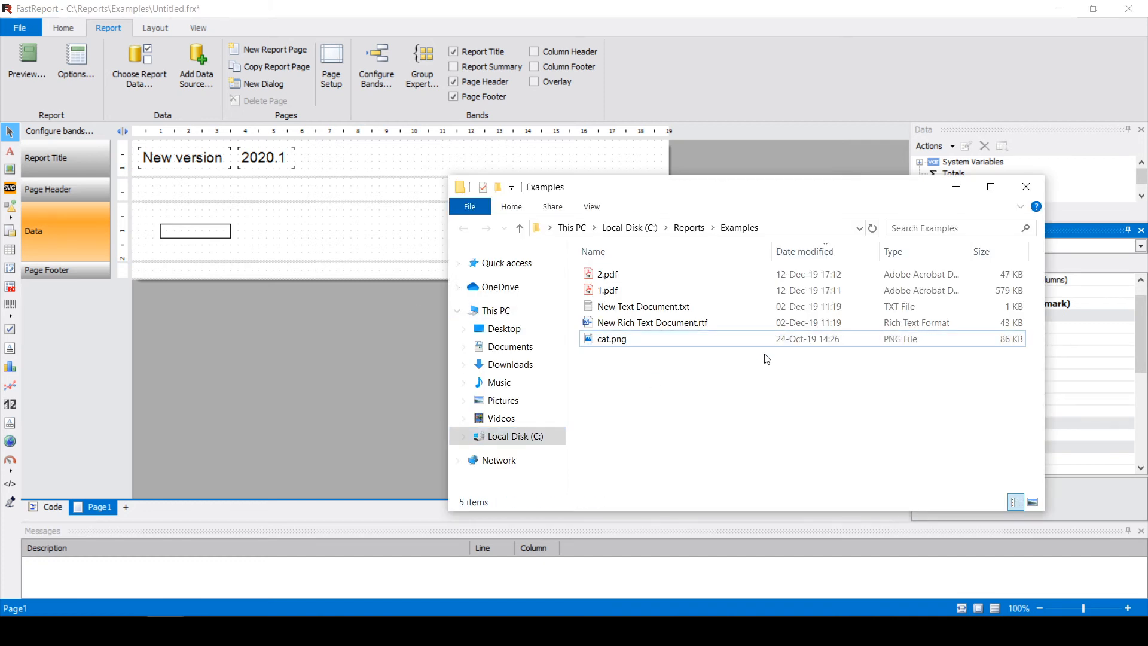
- Compare the file sizes of 1.pdf and 2.pdf in the Examples folder, then put the folder window away
click(758, 285)
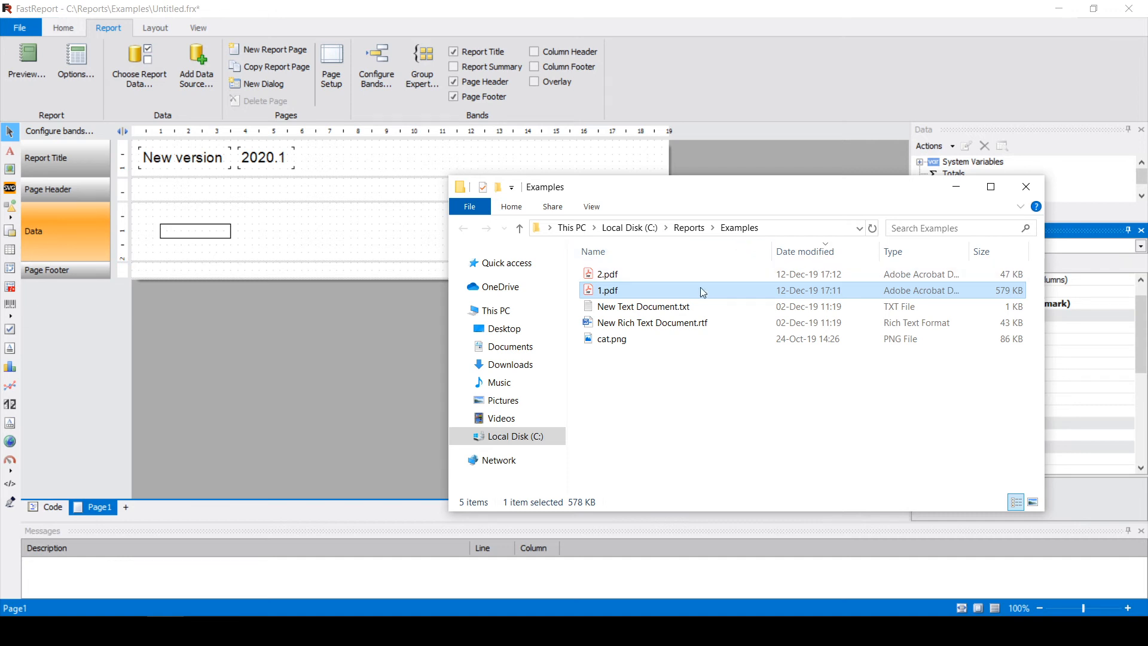
drag(693, 192, 527, 179)
click(493, 257)
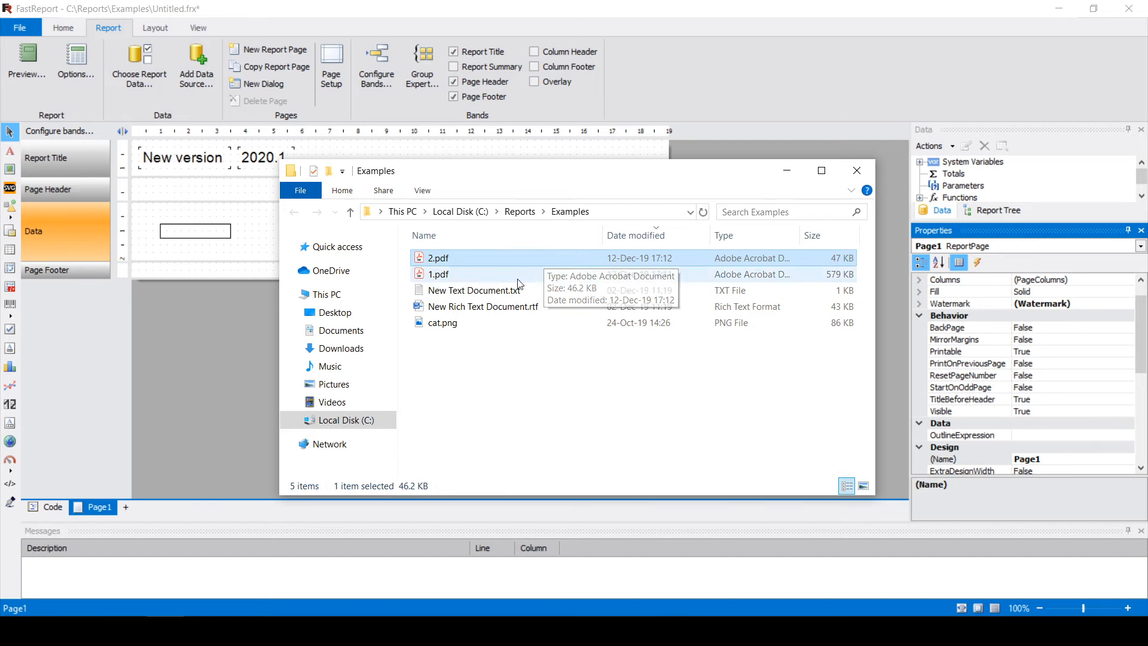
click(442, 274)
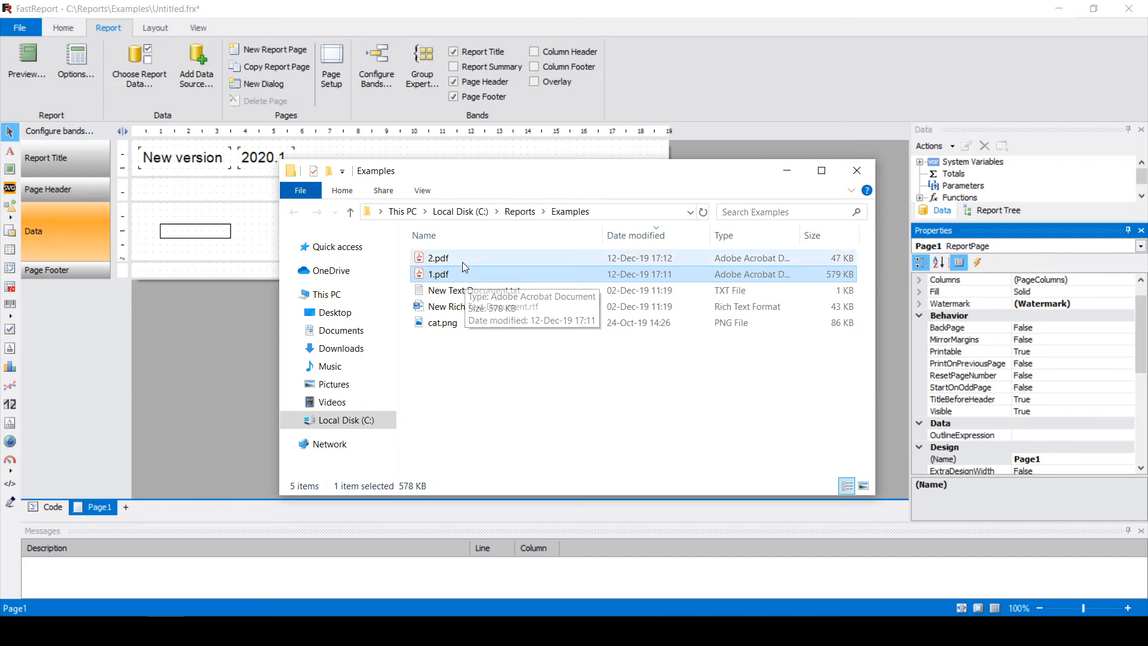
click(461, 262)
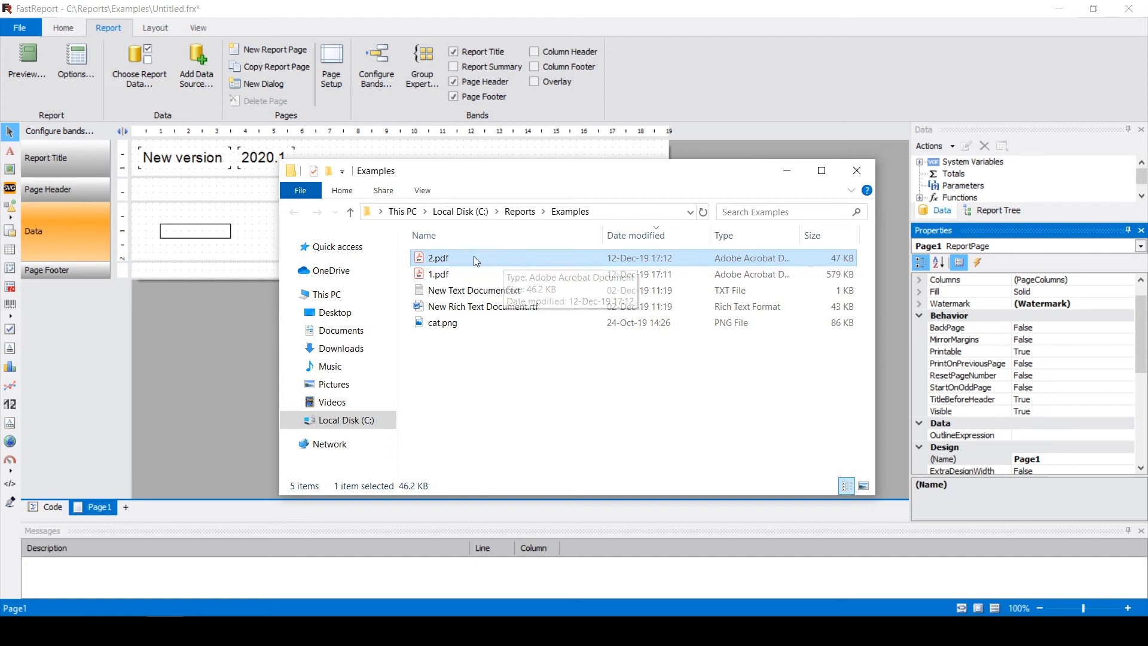
click(535, 356)
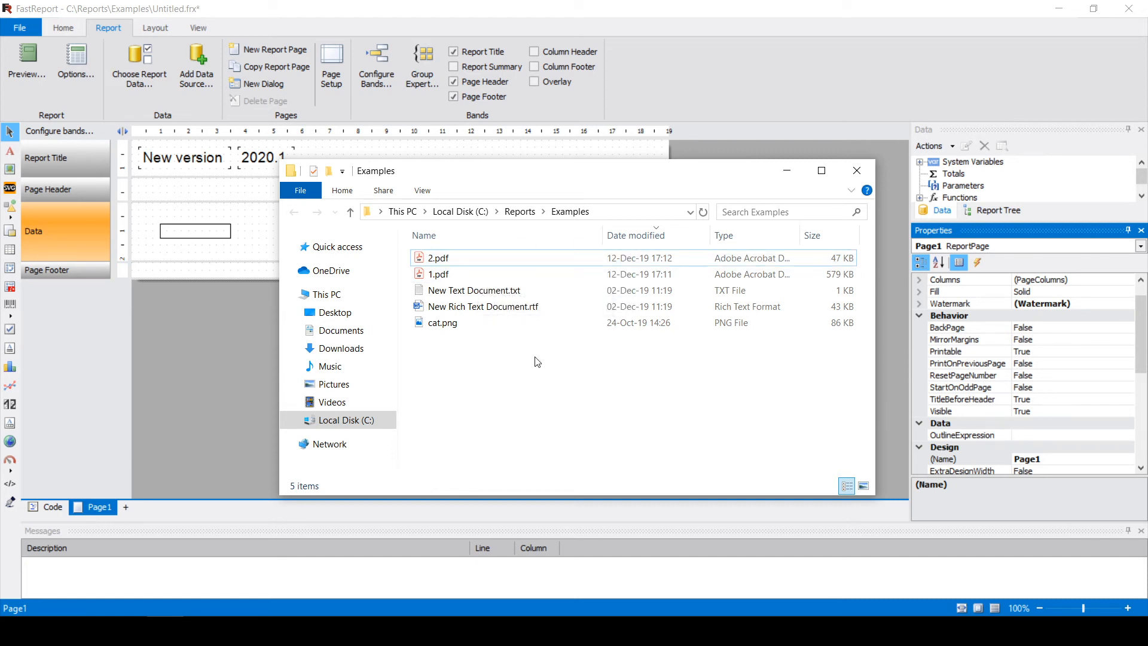
click(480, 265)
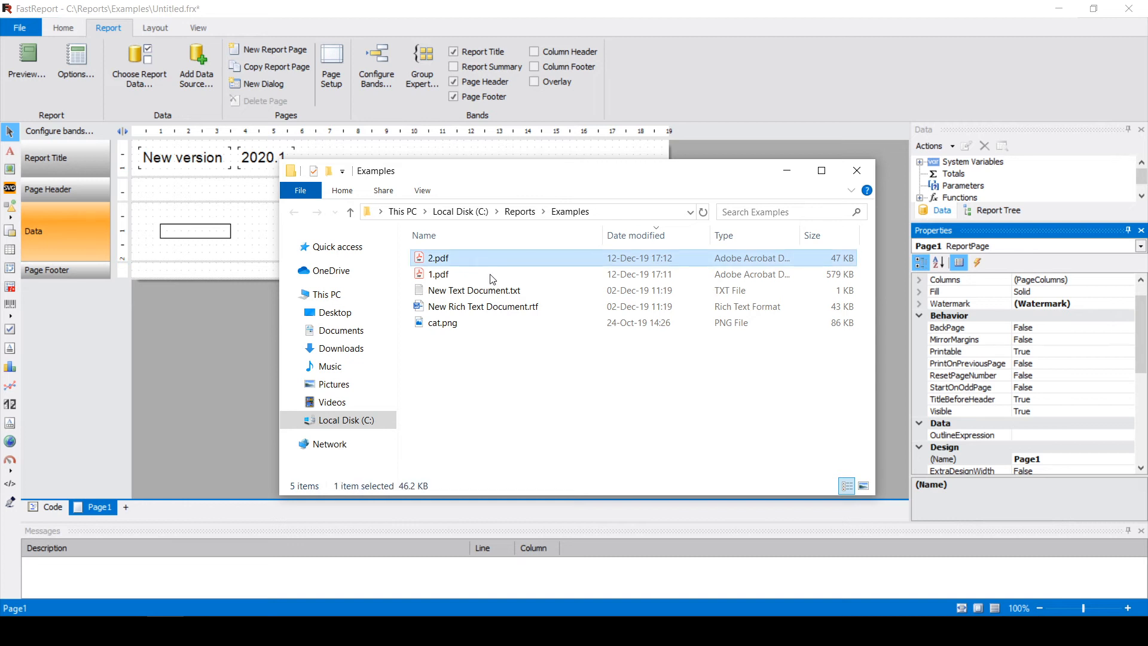
click(596, 378)
click(795, 277)
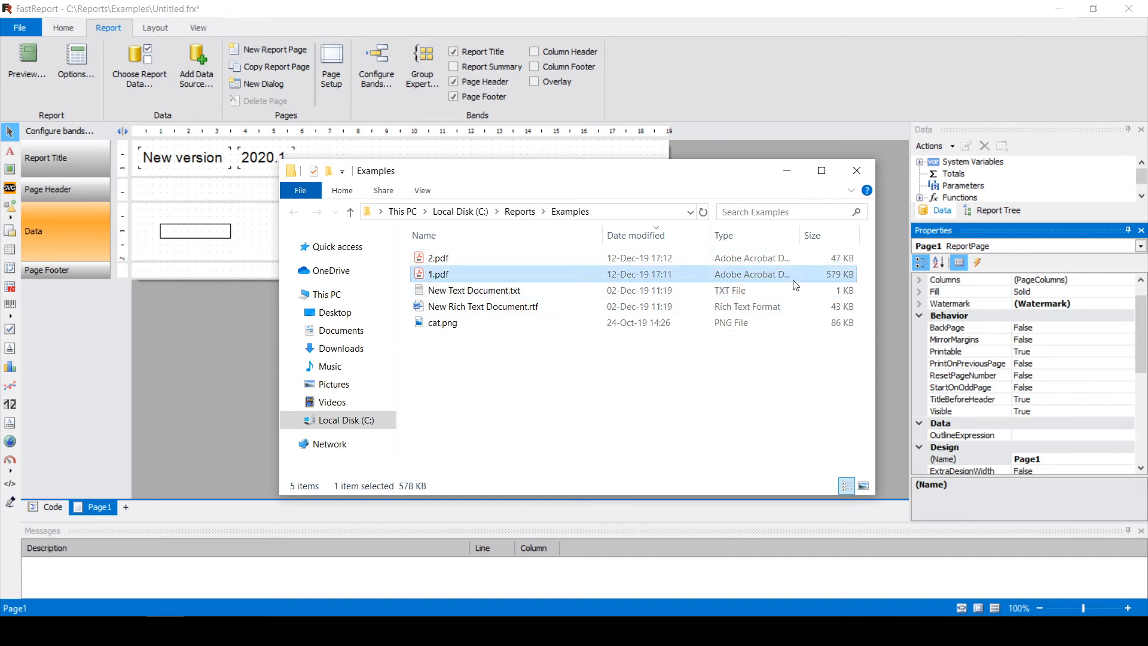
click(871, 271)
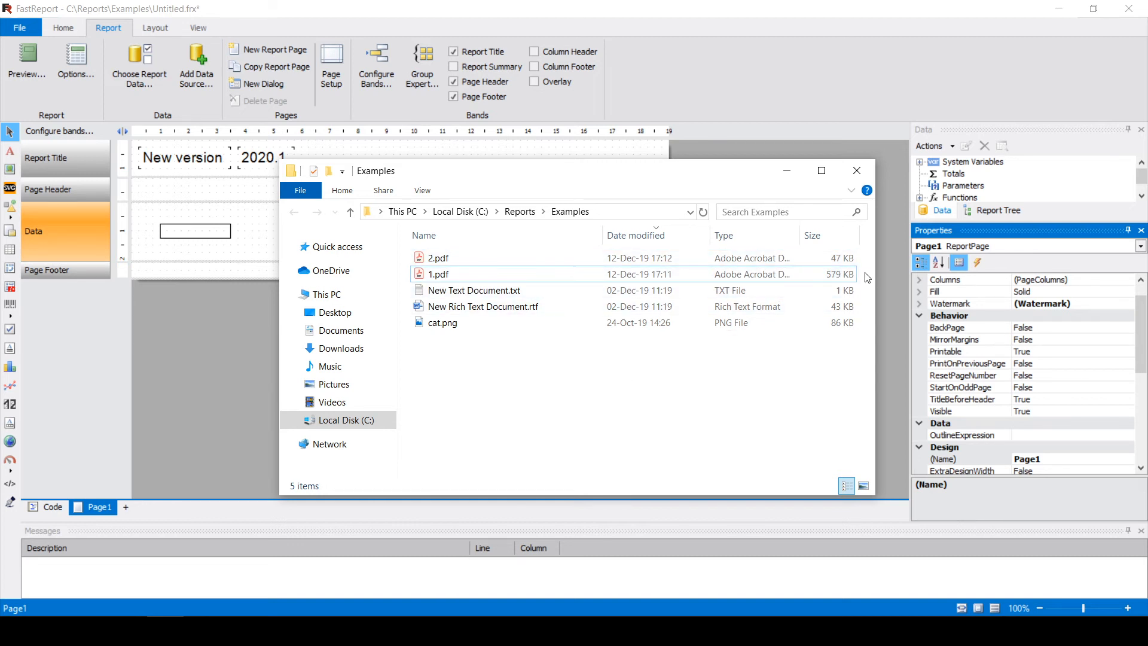
mouse_move(863, 278)
mouse_down()
mouse_move(829, 274)
mouse_move(861, 276)
mouse_up()
click(842, 275)
click(854, 261)
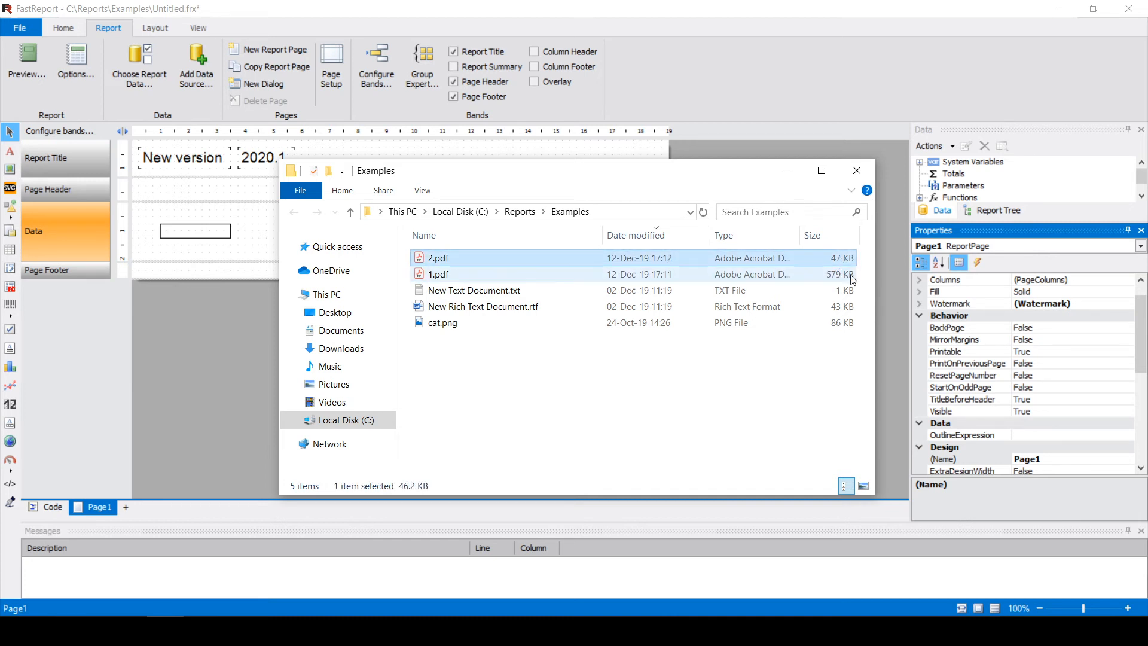
click(824, 377)
click(842, 279)
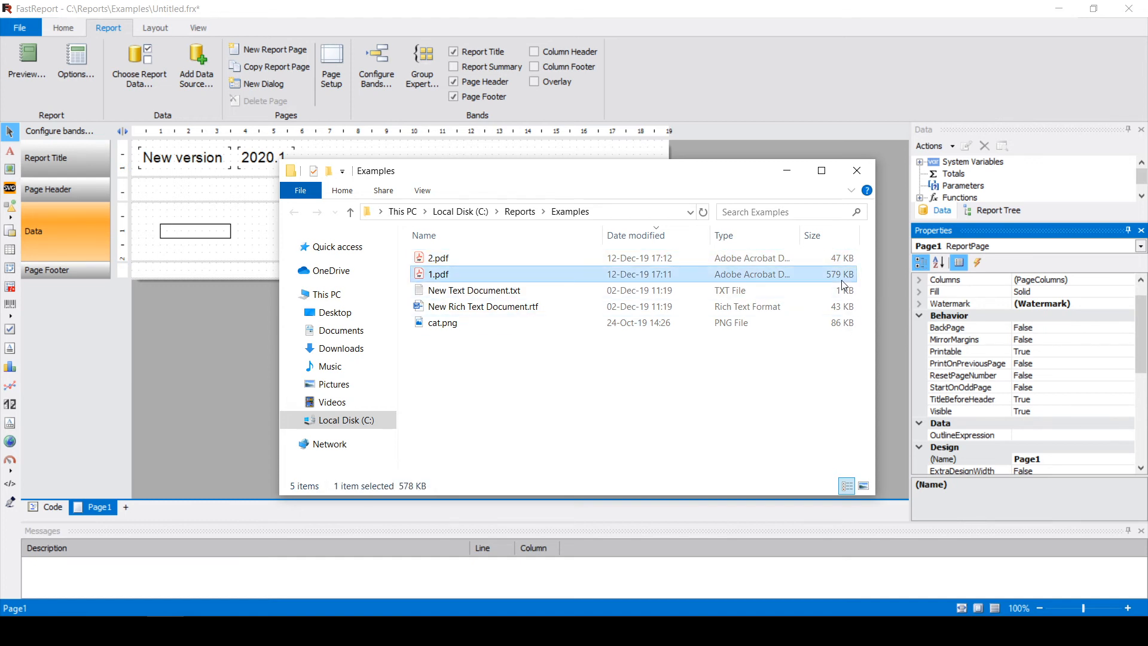
click(850, 259)
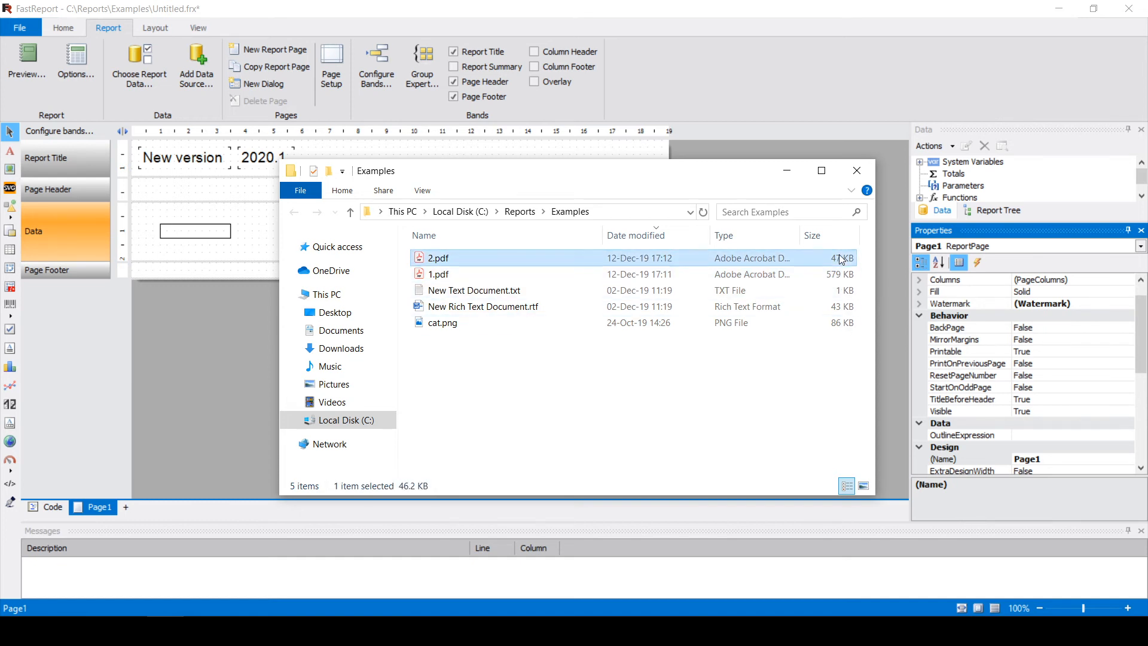
click(846, 347)
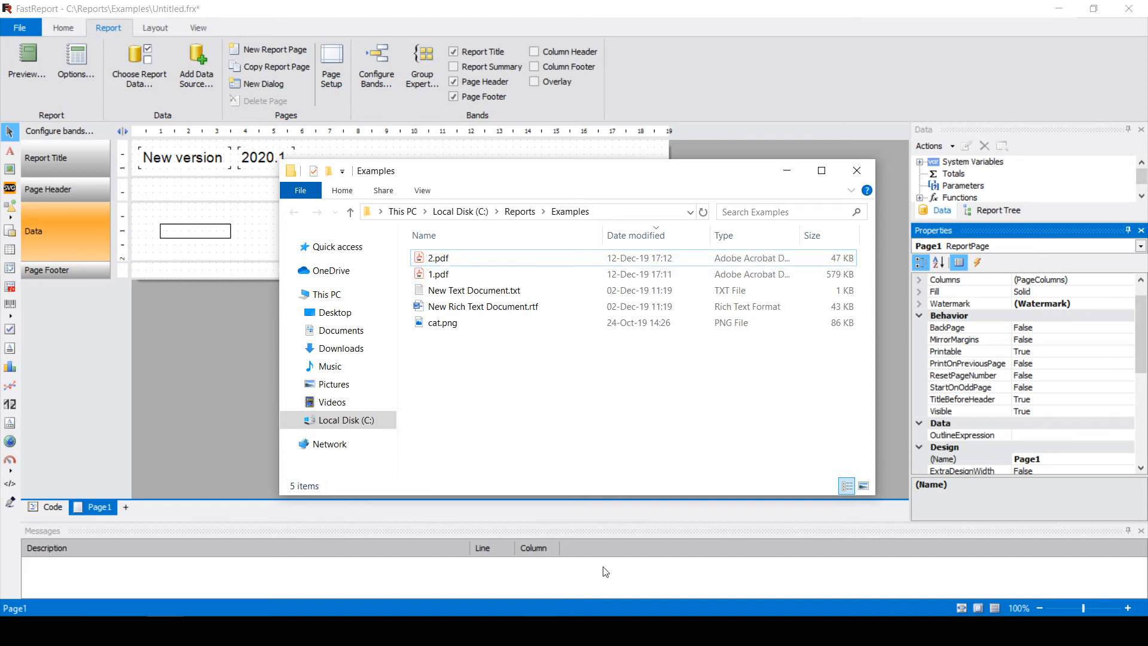
click(787, 172)
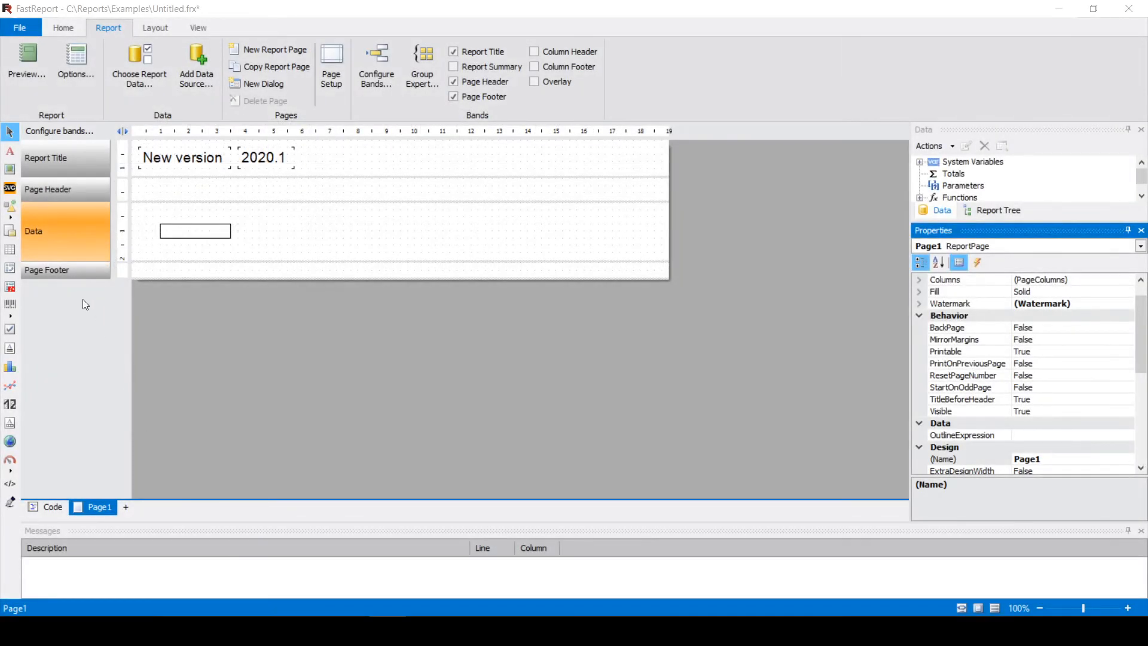
- Enlarge the empty text object in the Data band to 3.5 by 1.5 cm and enter Text as its content
click(179, 231)
drag(230, 239, 259, 252)
drag(163, 224, 160, 210)
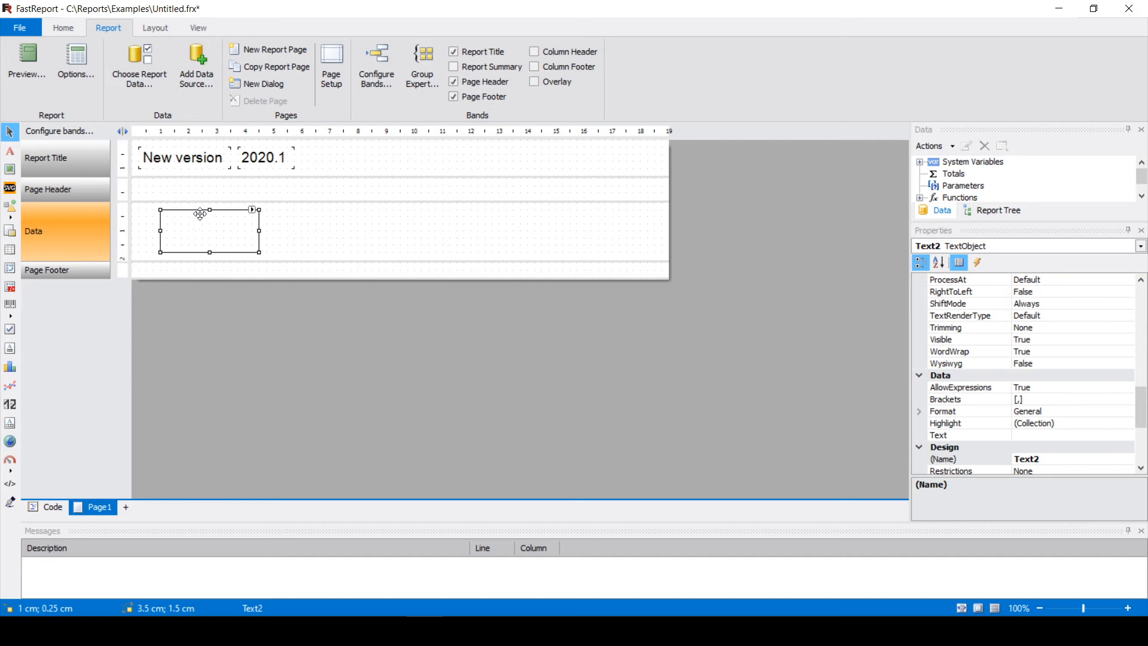
double_click(209, 226)
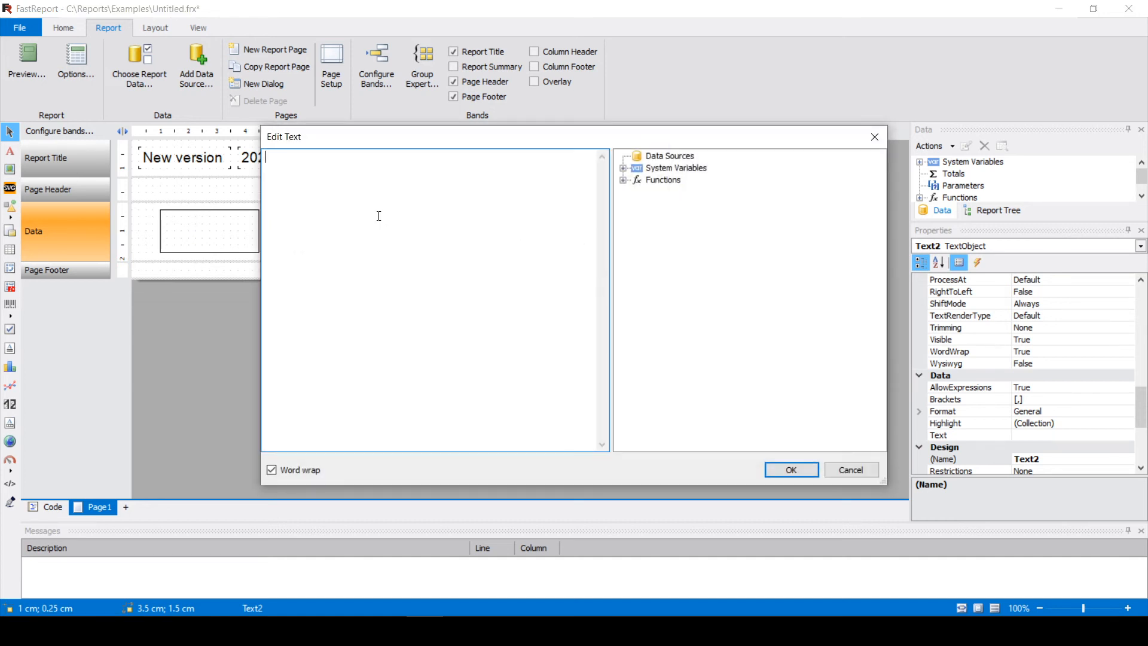
text(Text)
key(ctrl+Return)
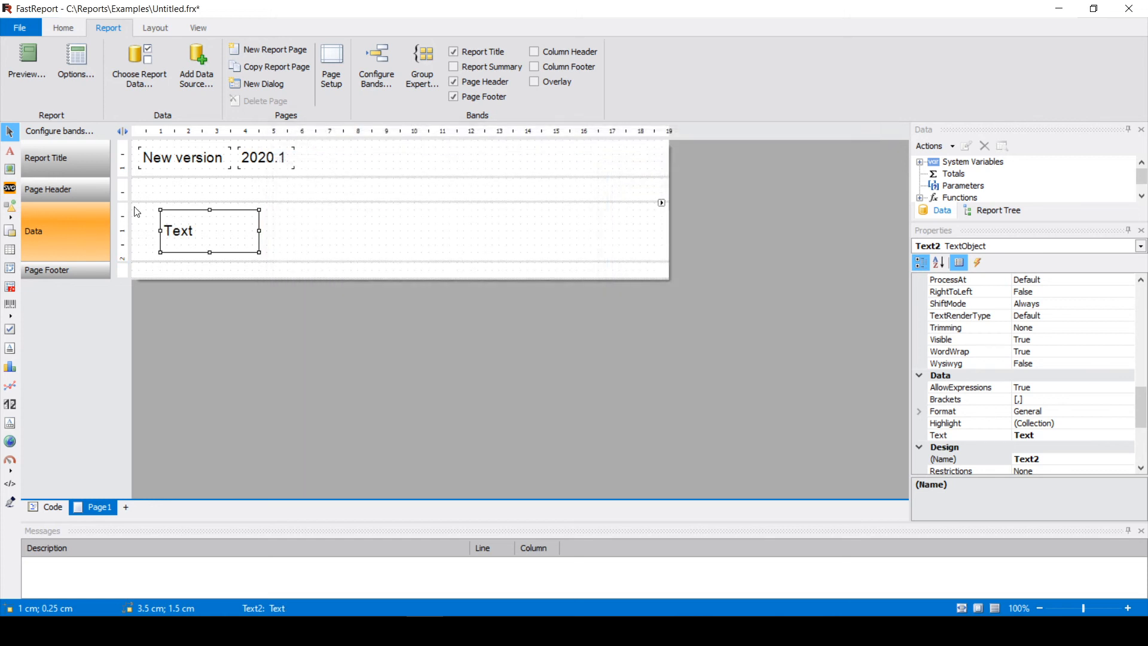
- List the Data band's properties alphabetically and set RepeatBandNTimes to 20
click(59, 237)
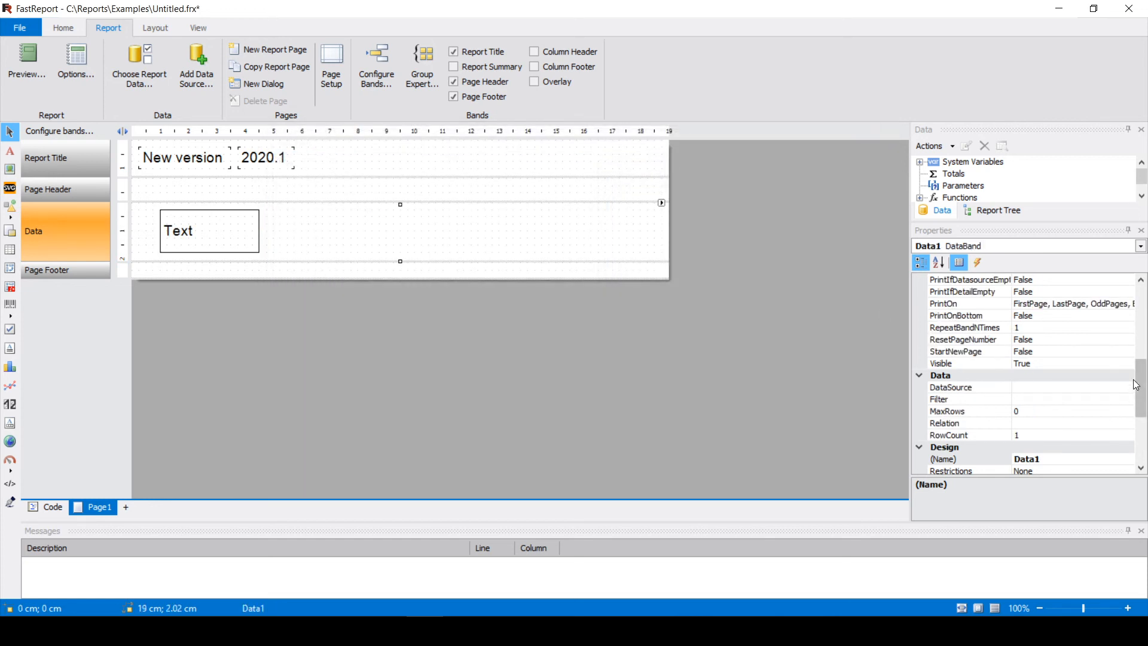
drag(1145, 396, 1144, 390)
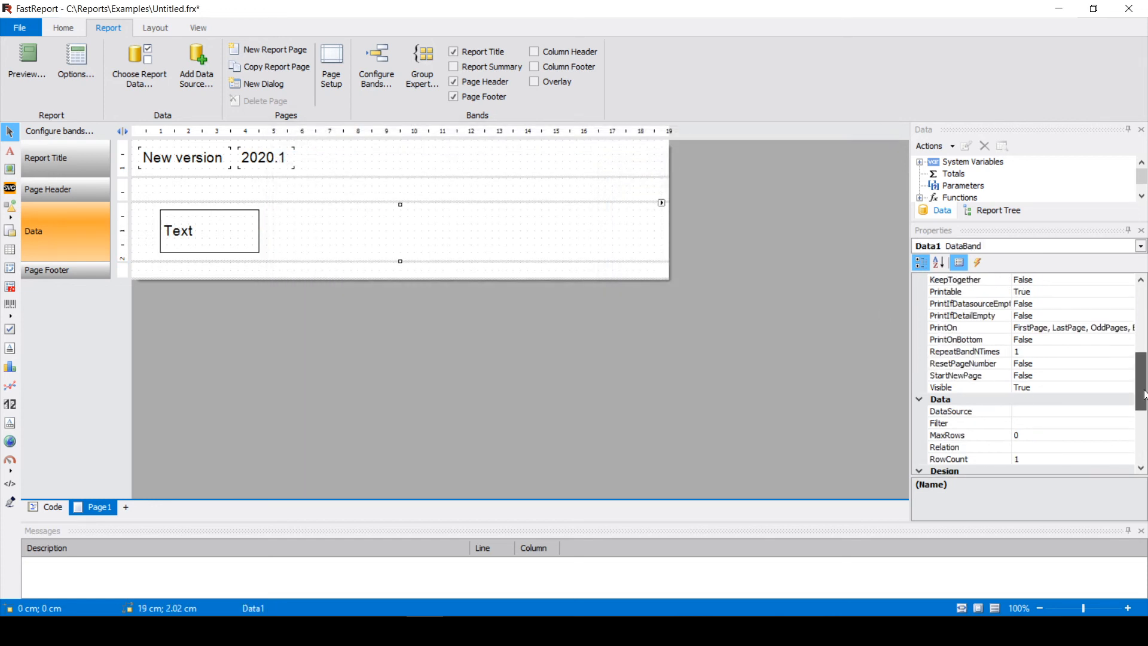
mouse_move(1145, 395)
mouse_down()
mouse_move(1144, 405)
mouse_move(1145, 387)
mouse_up()
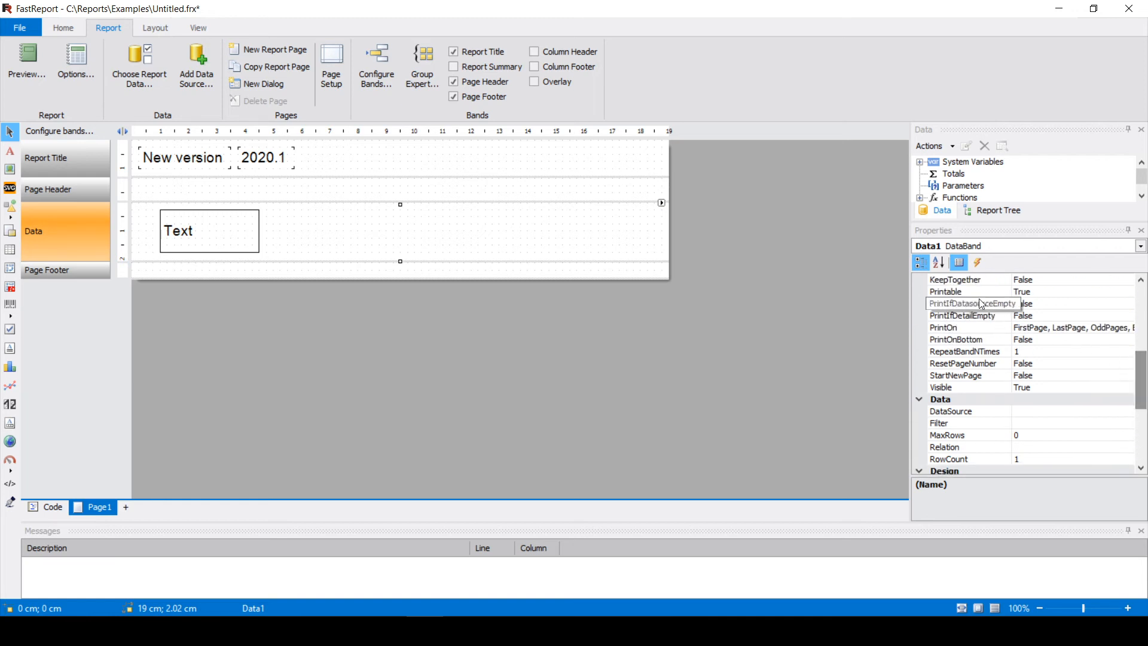
click(938, 262)
drag(1144, 318, 1146, 435)
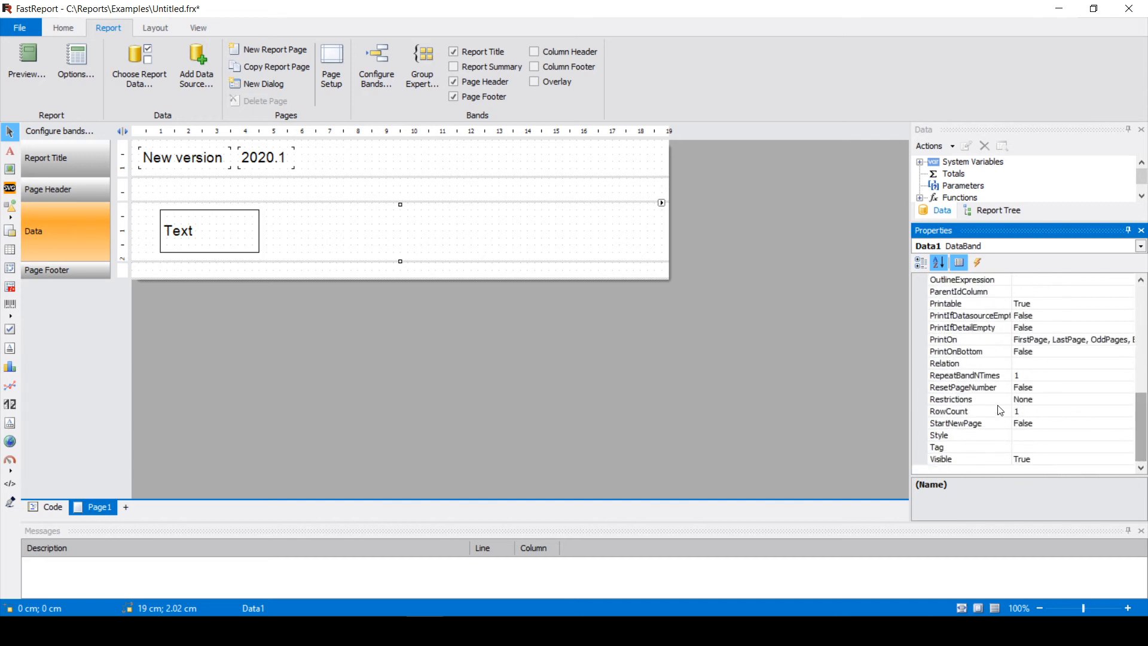
click(969, 377)
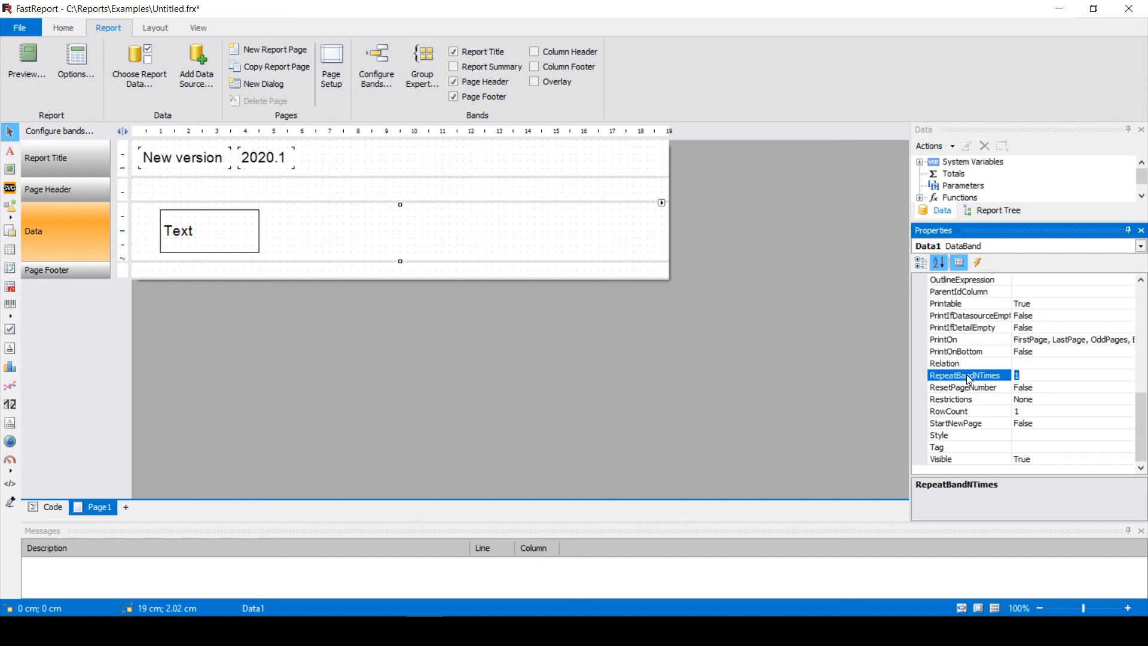
text(20)
- Preview the report to check the repeated Data band across its pages, and close the preview
click(16, 73)
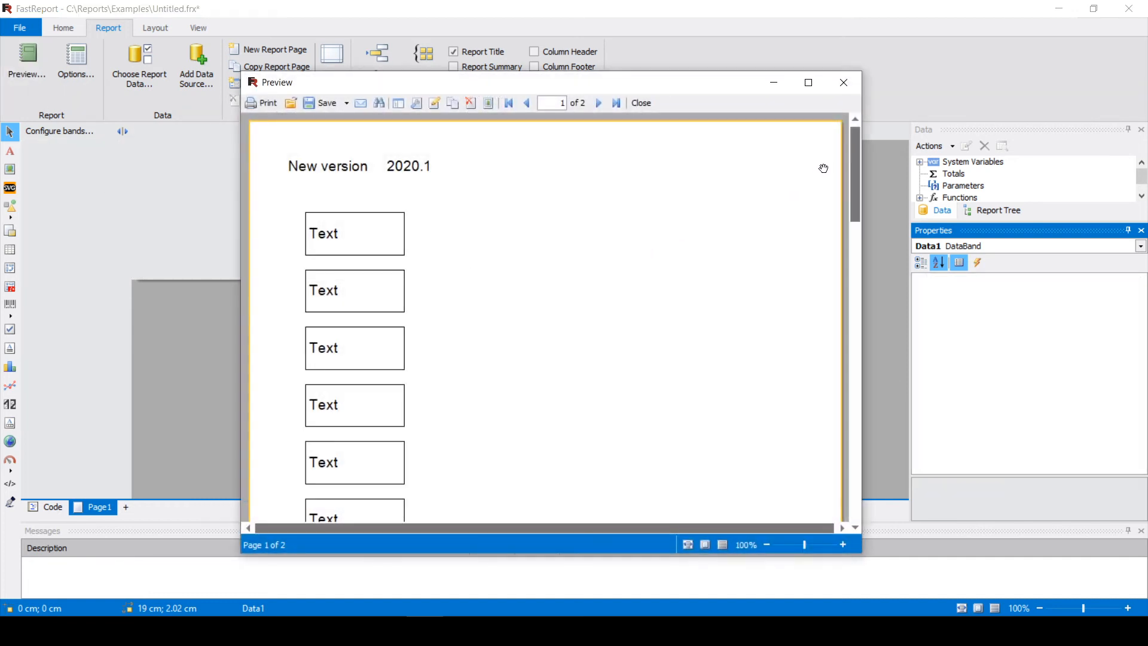
drag(859, 146, 826, 113)
click(843, 83)
- Add a second report page and paste a copy of the first page's Text object into its Data band
click(187, 220)
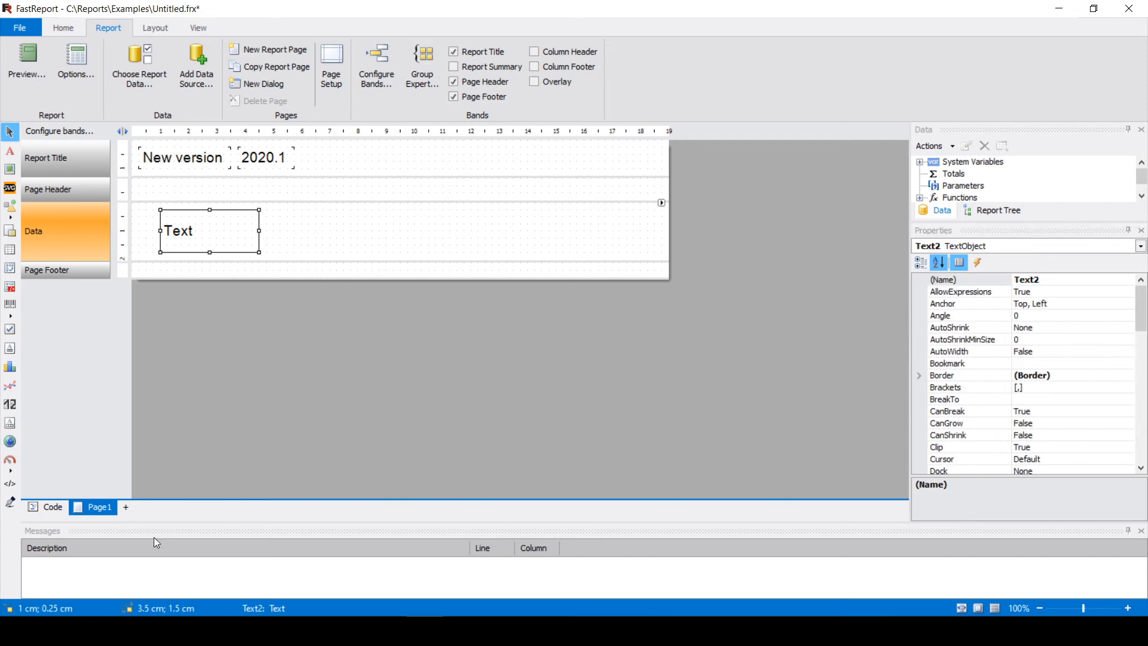
click(122, 508)
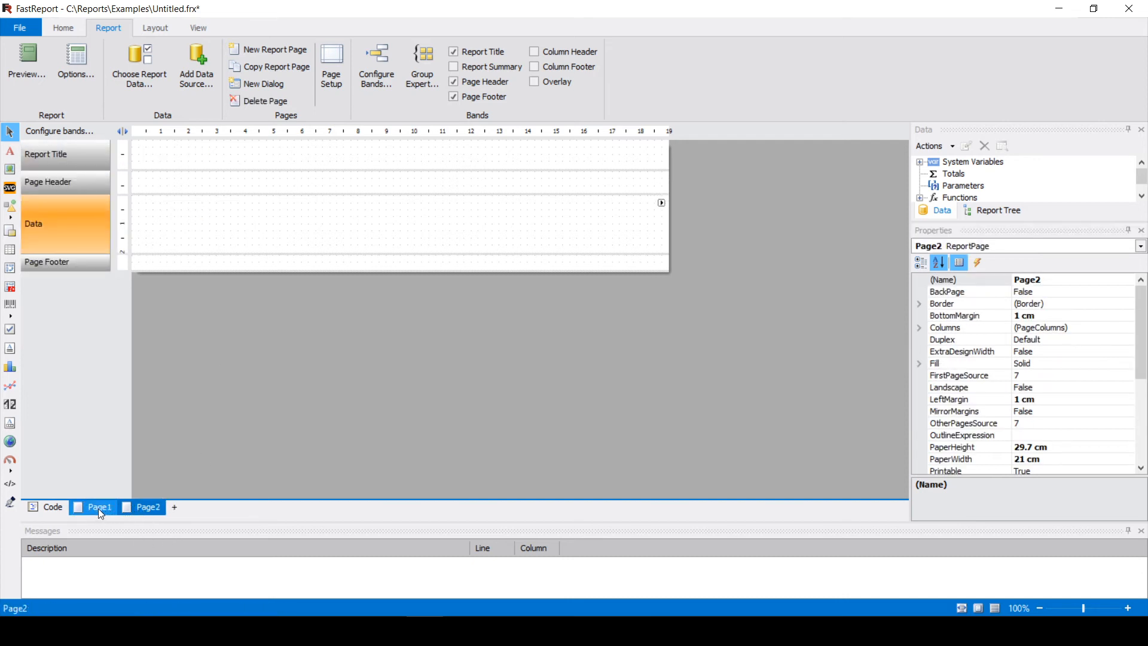
click(99, 508)
click(142, 506)
click(172, 201)
key(ctrl+v)
- Change the content of the pasted text object on the second page to Text 2
click(190, 224)
double_click(190, 224)
click(371, 225)
text(2)
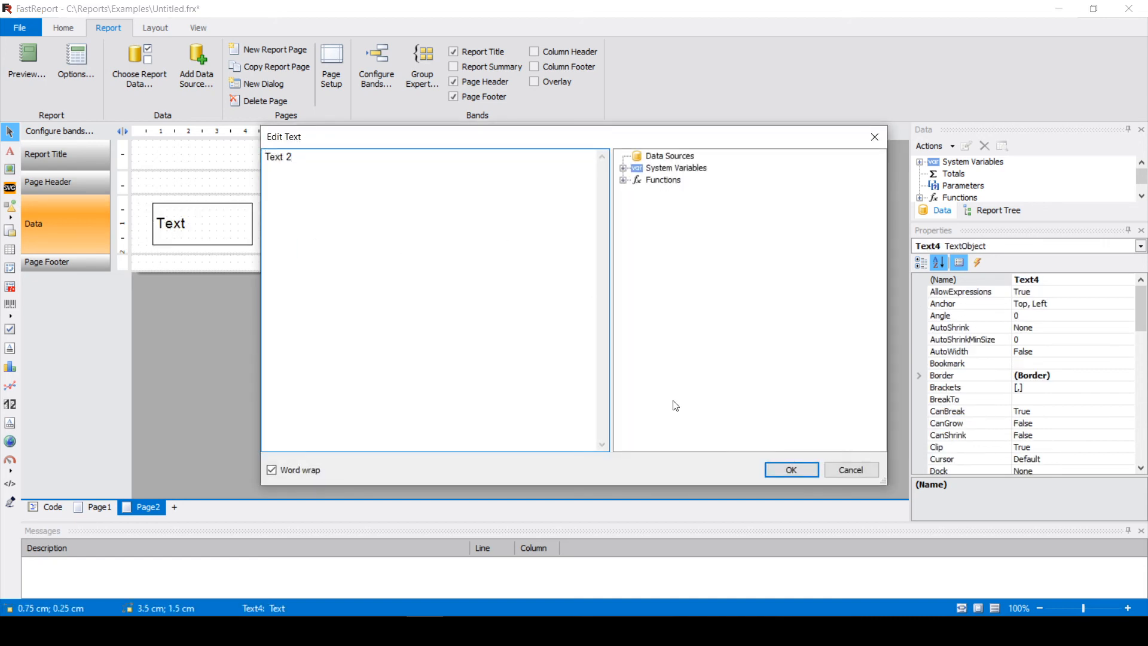
click(788, 467)
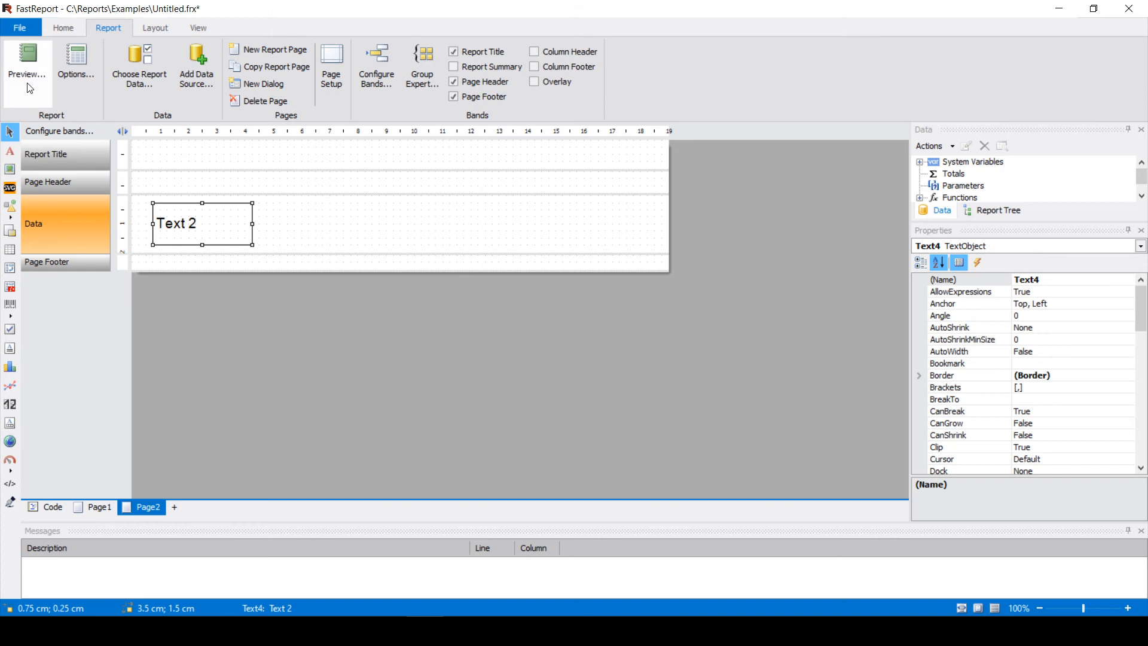
- Preview the report with both template pages, browse its output, and close the preview
click(27, 60)
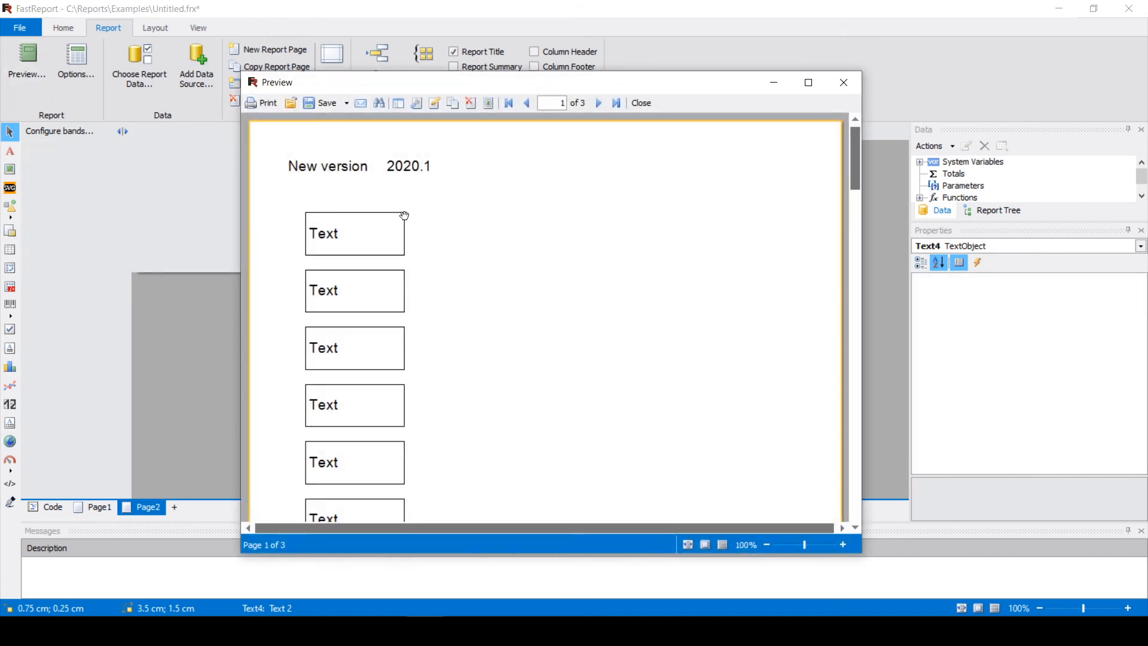
drag(848, 146, 852, 221)
click(849, 94)
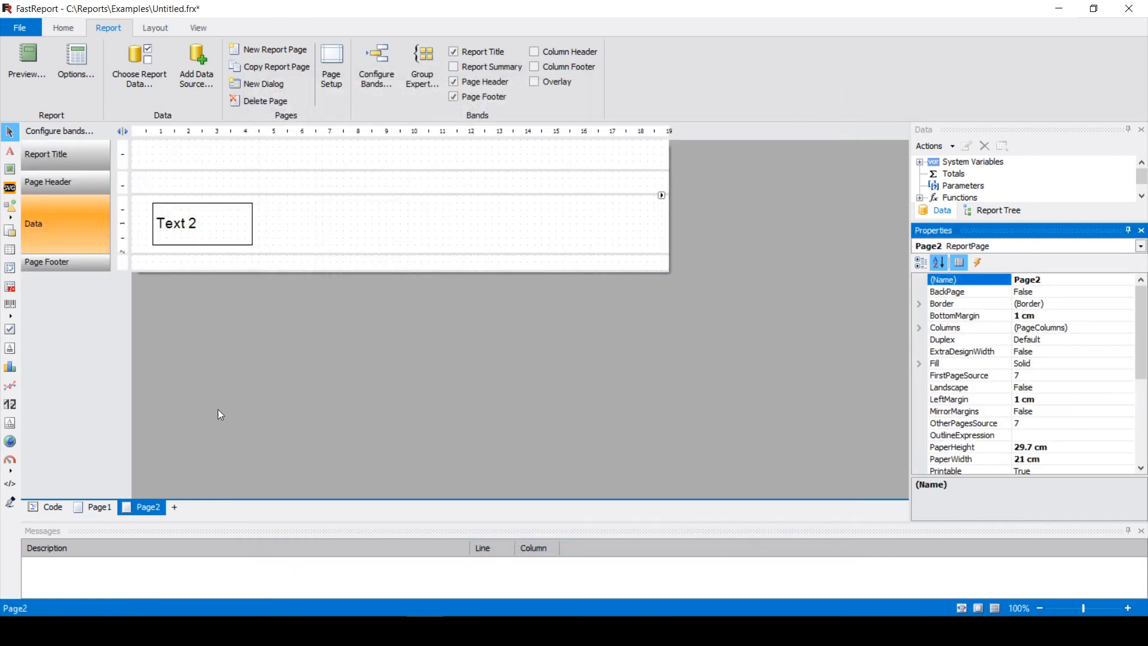
- Review the Data bands on both template pages of the report
click(97, 507)
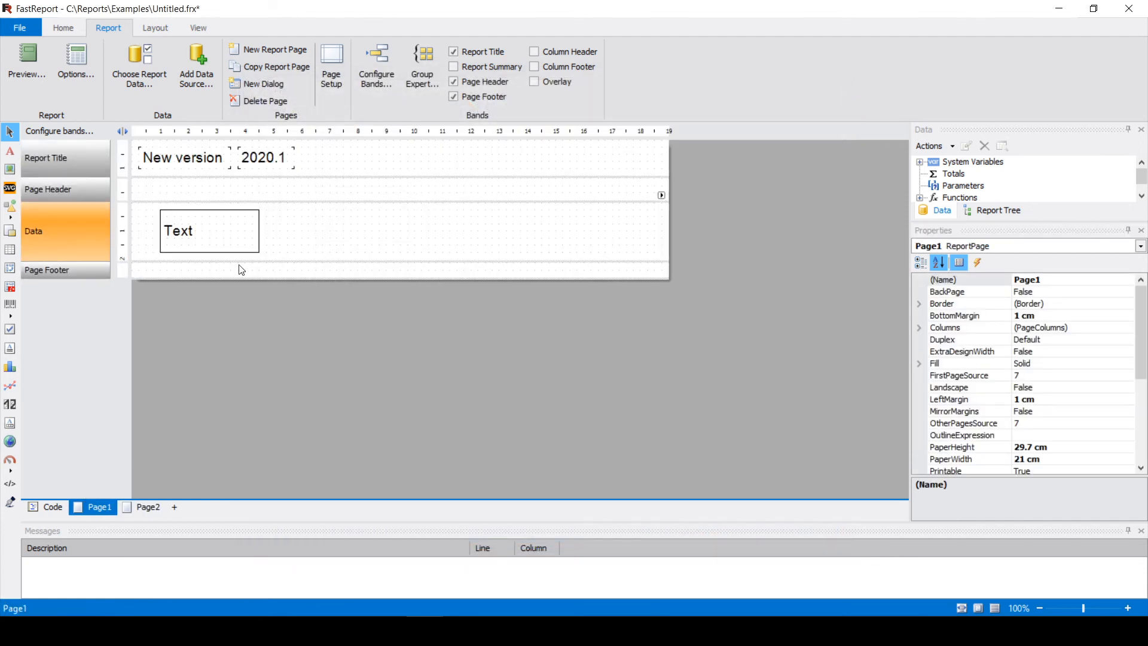
click(283, 241)
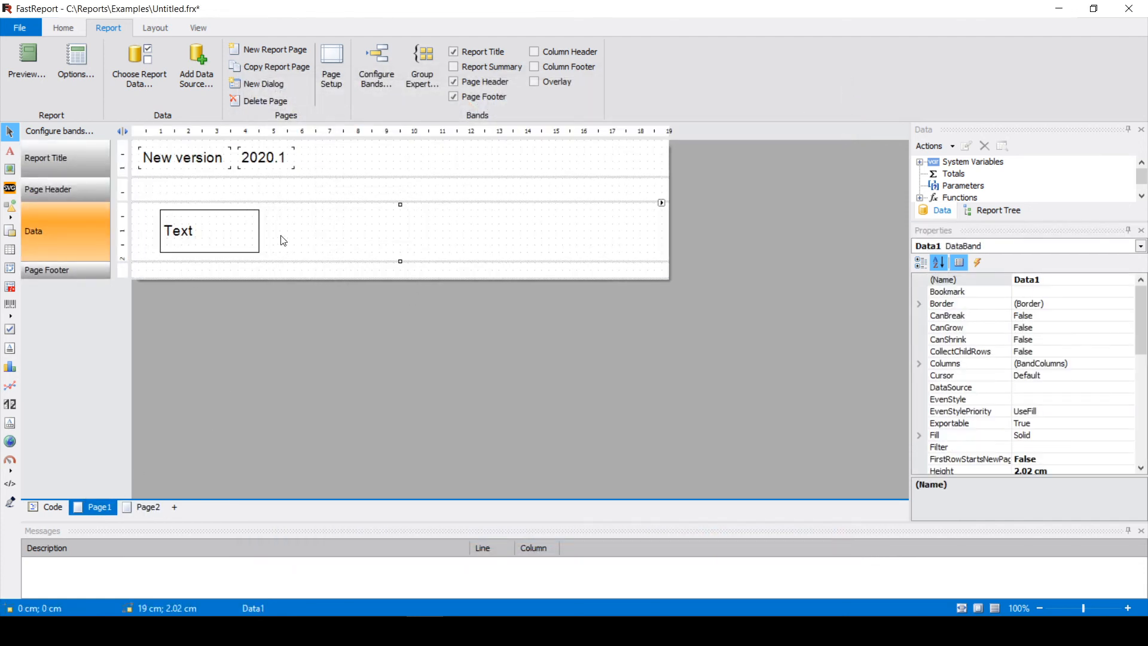
click(140, 509)
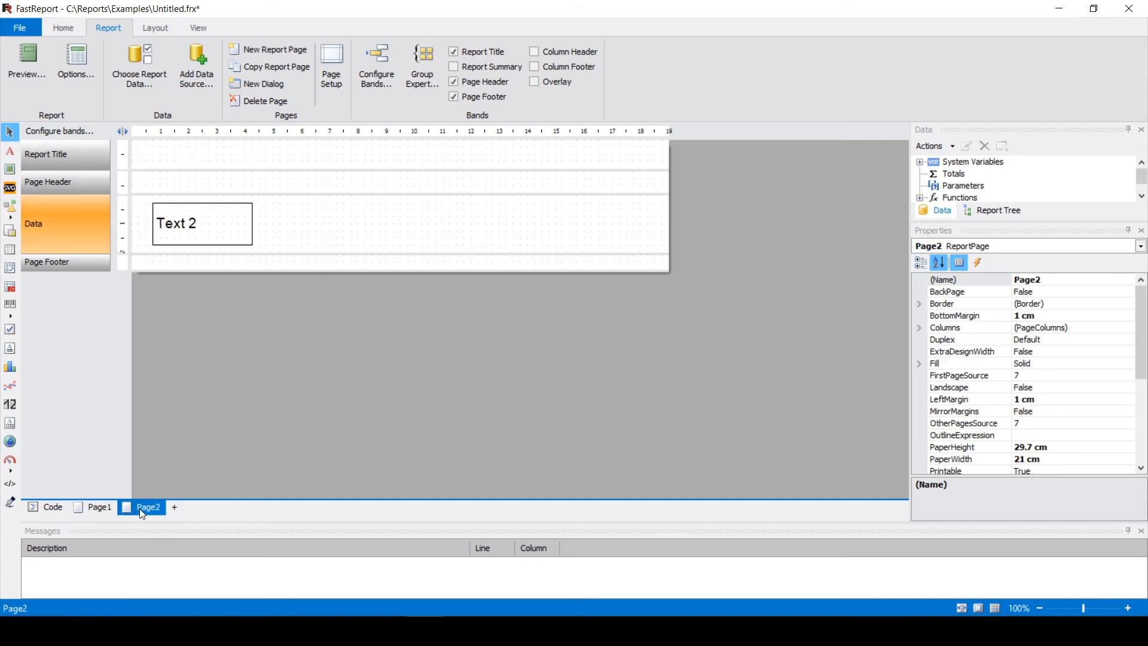
click(305, 226)
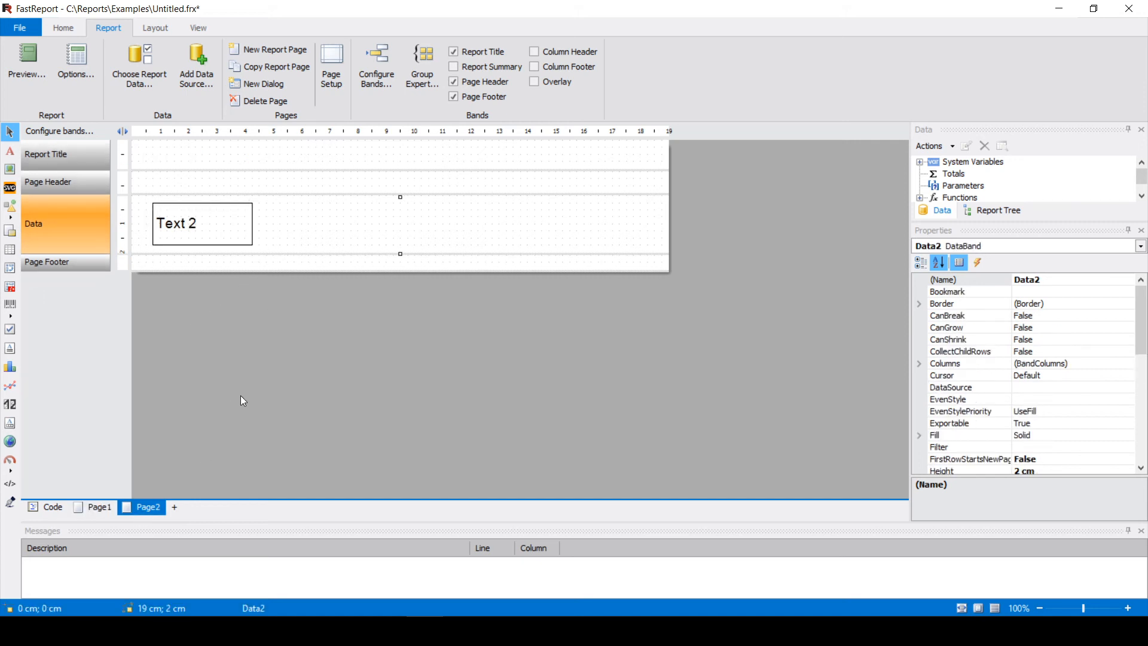
- Preview the report and export all pages to an Excel 2007 file named 1, with Split Pages disabled
click(29, 67)
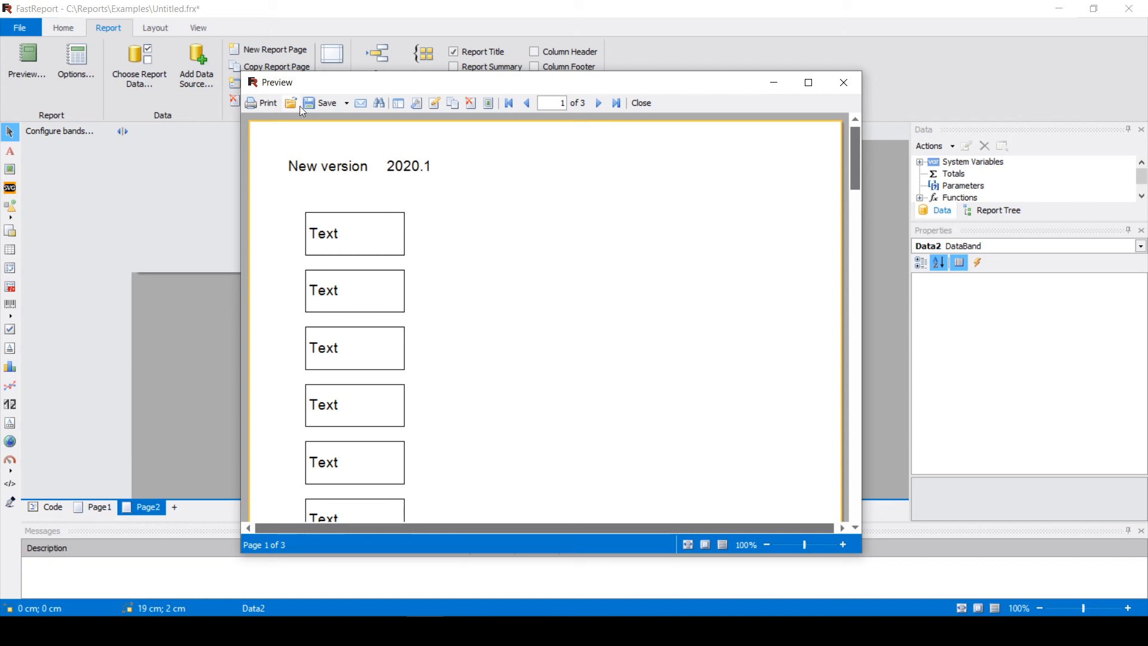
click(346, 103)
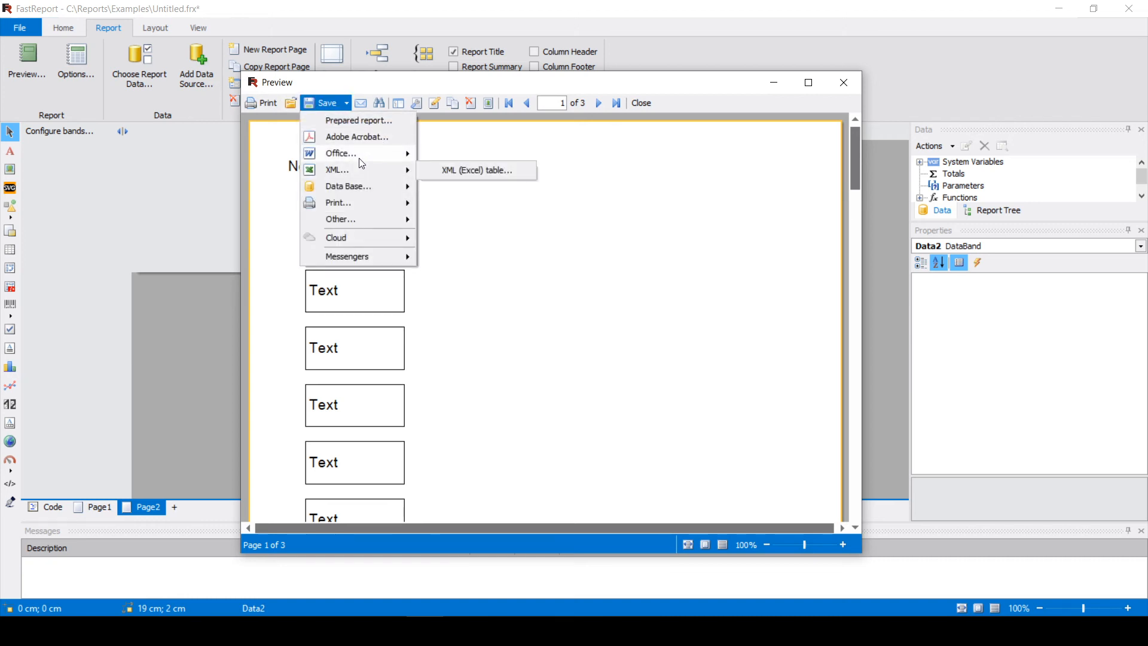
mouse_move(362, 163)
click(483, 175)
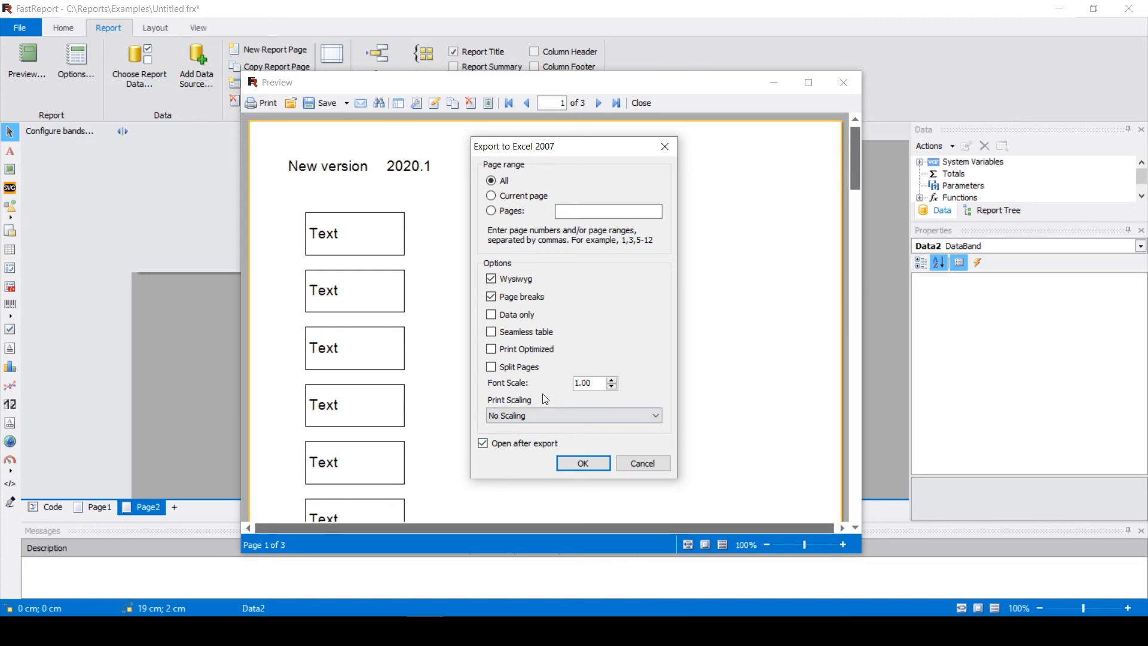
click(584, 464)
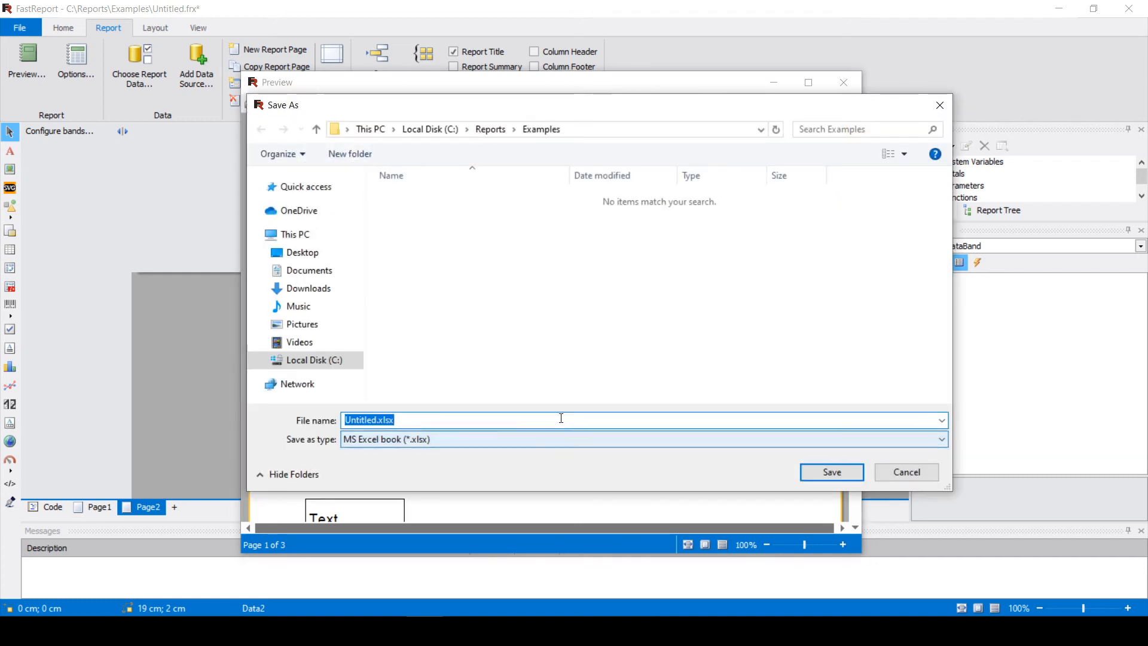
text(1)
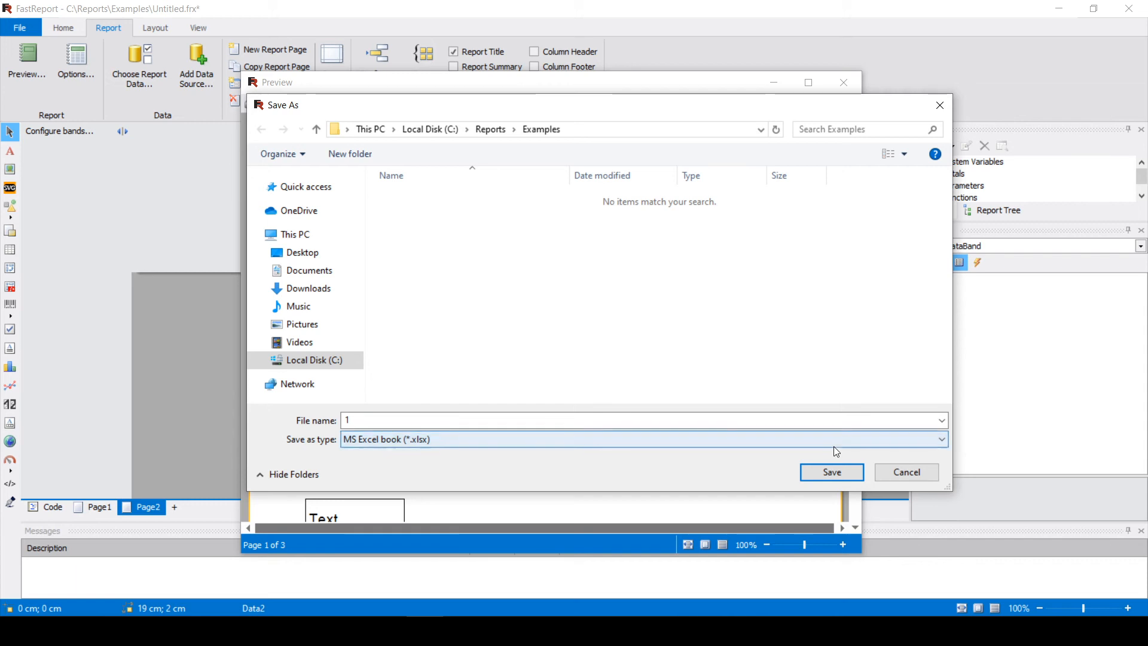
click(832, 473)
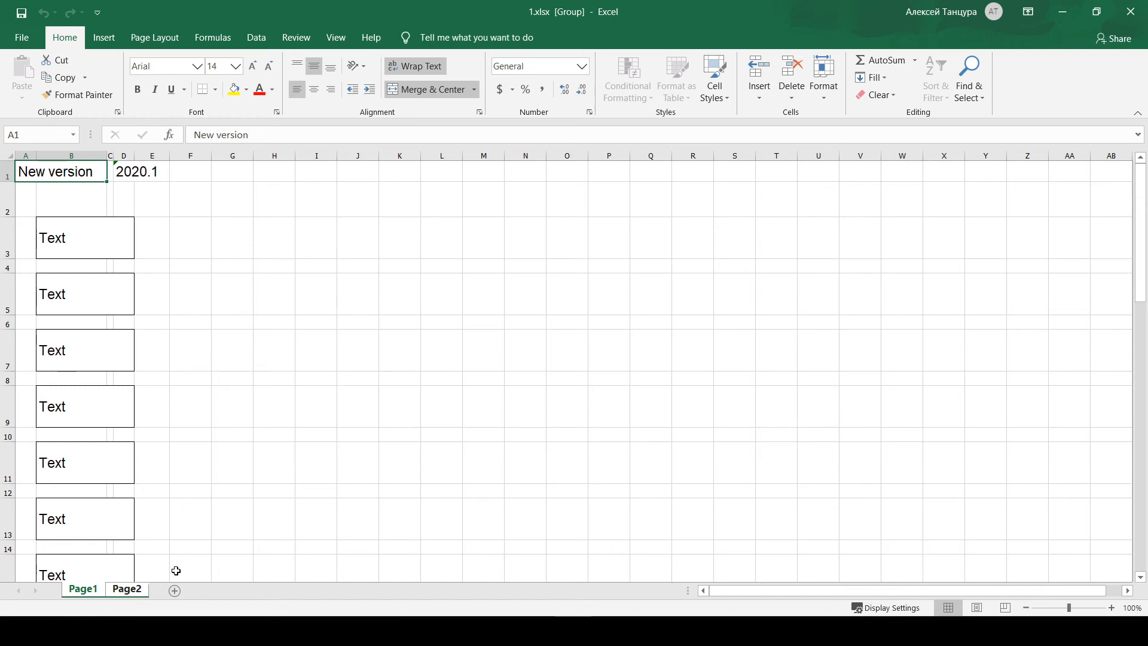
- View the Page2 and Page1 sheets of the exported workbook, and close the report preview
click(122, 592)
click(82, 590)
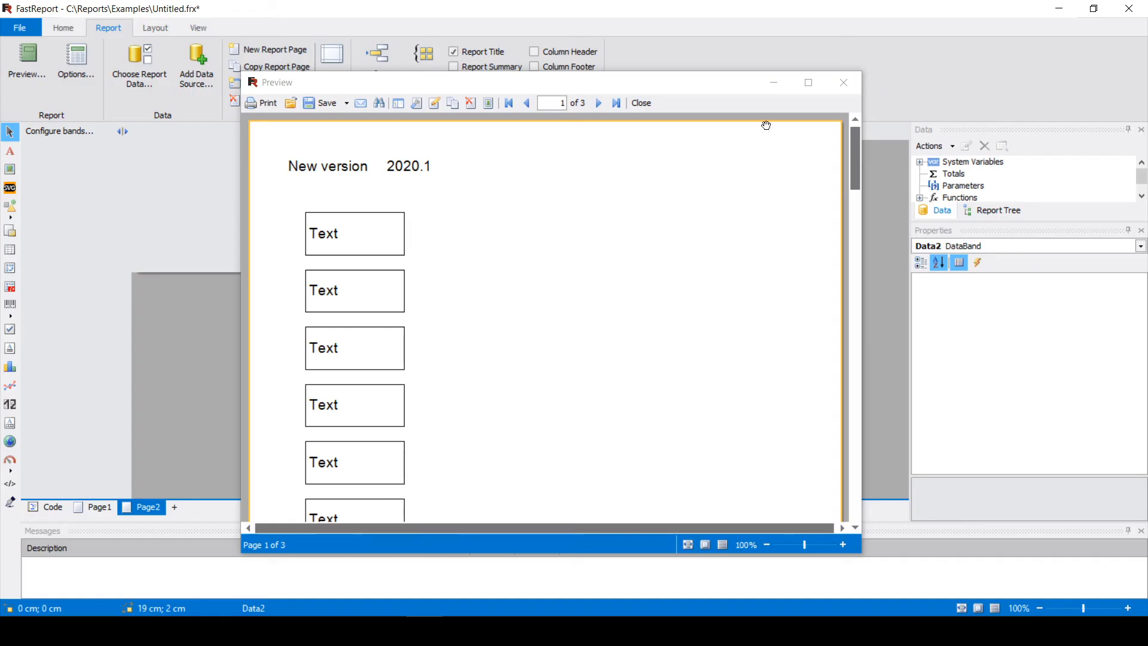
click(843, 82)
- Compare the Data bands and their text objects on the Page1 and Page2 templates
click(91, 508)
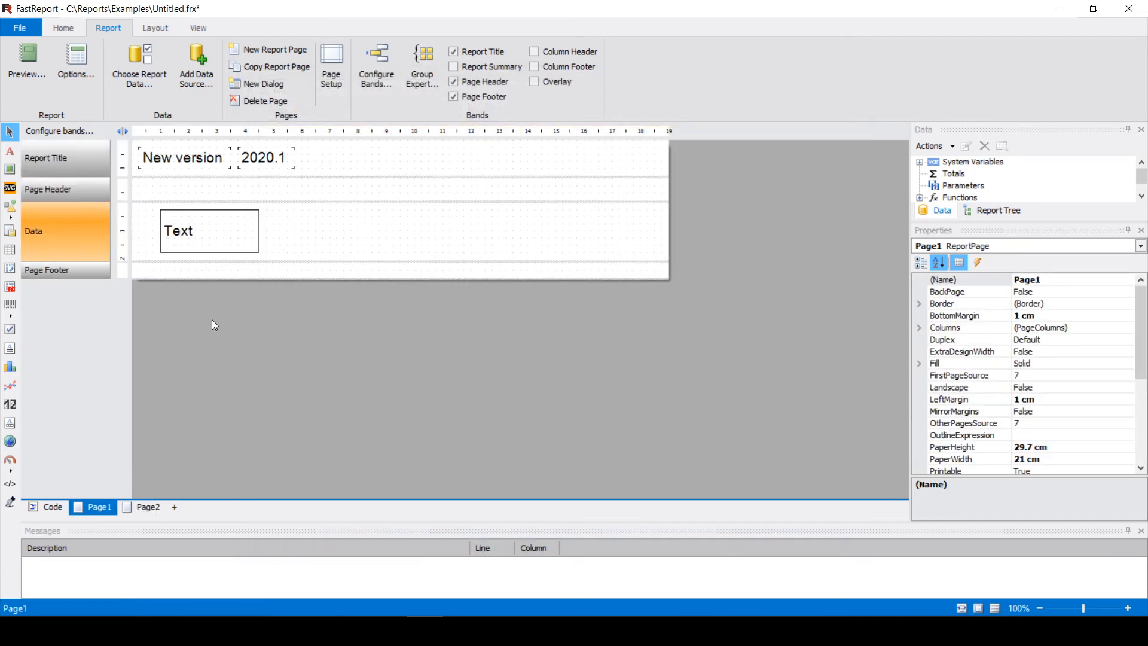
click(139, 507)
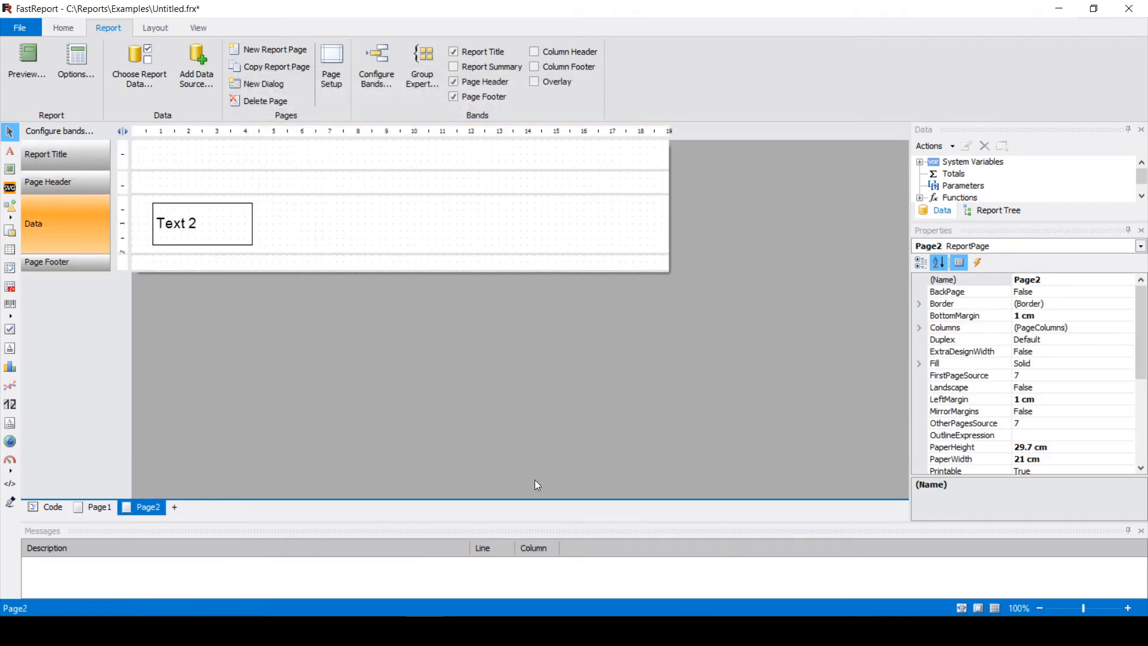
click(93, 507)
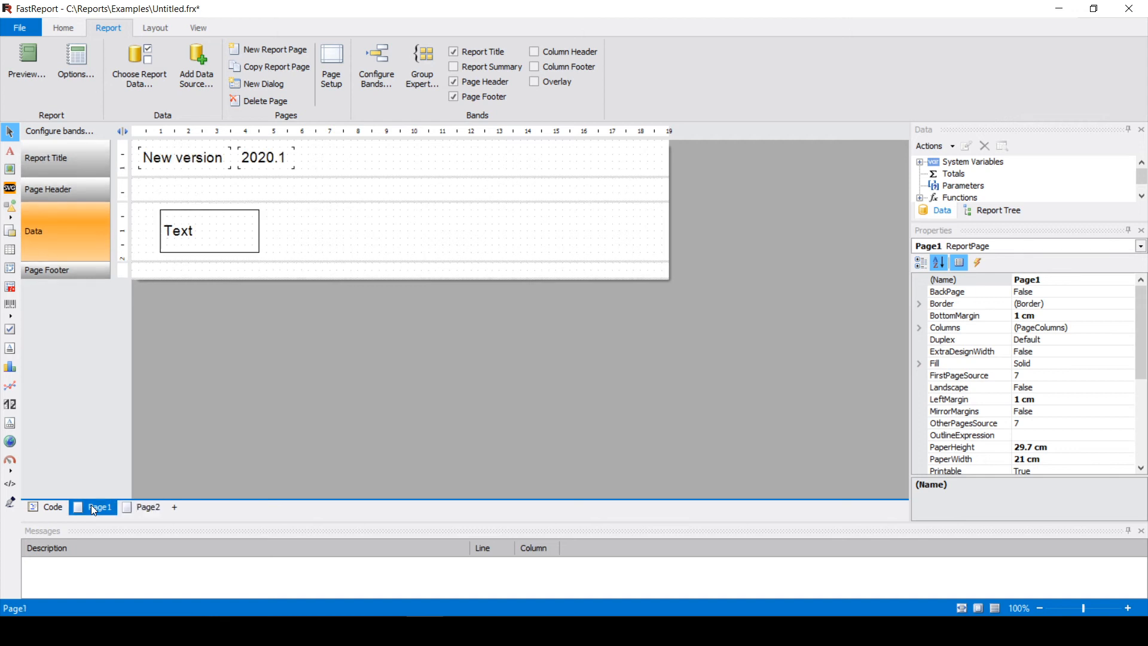
click(297, 236)
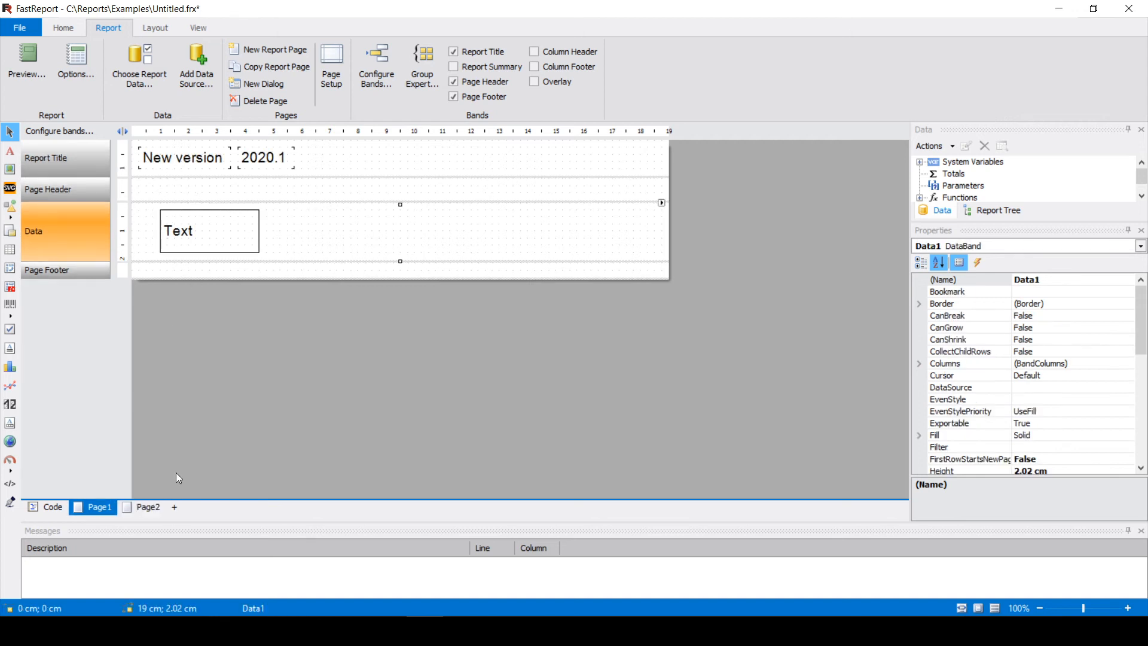
click(143, 507)
click(298, 251)
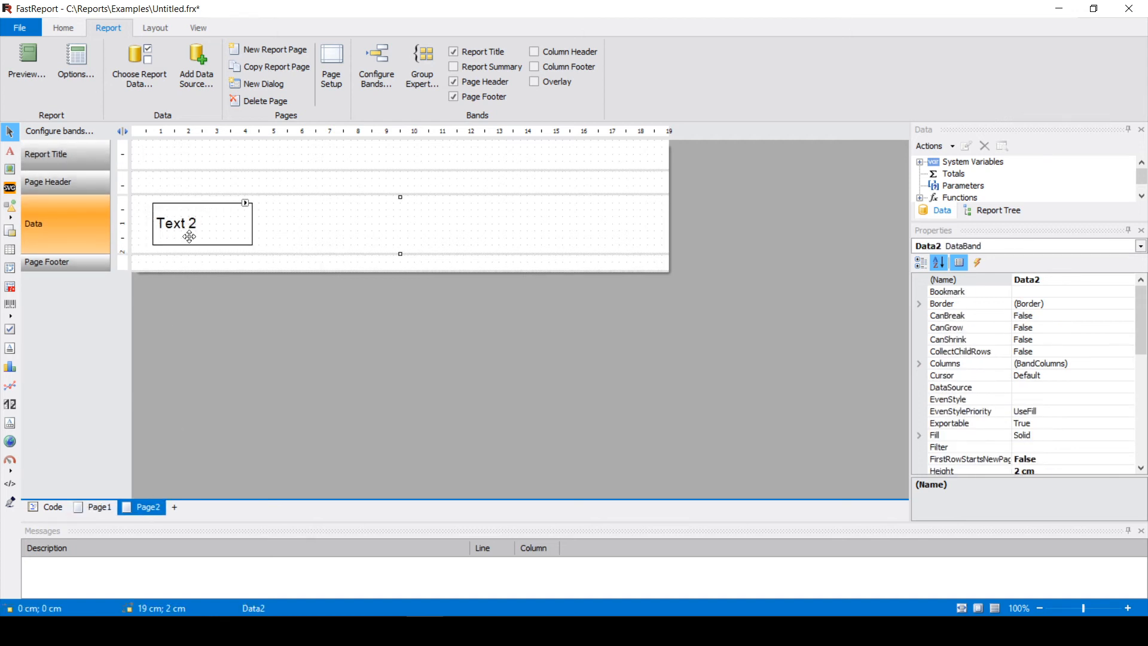
click(244, 203)
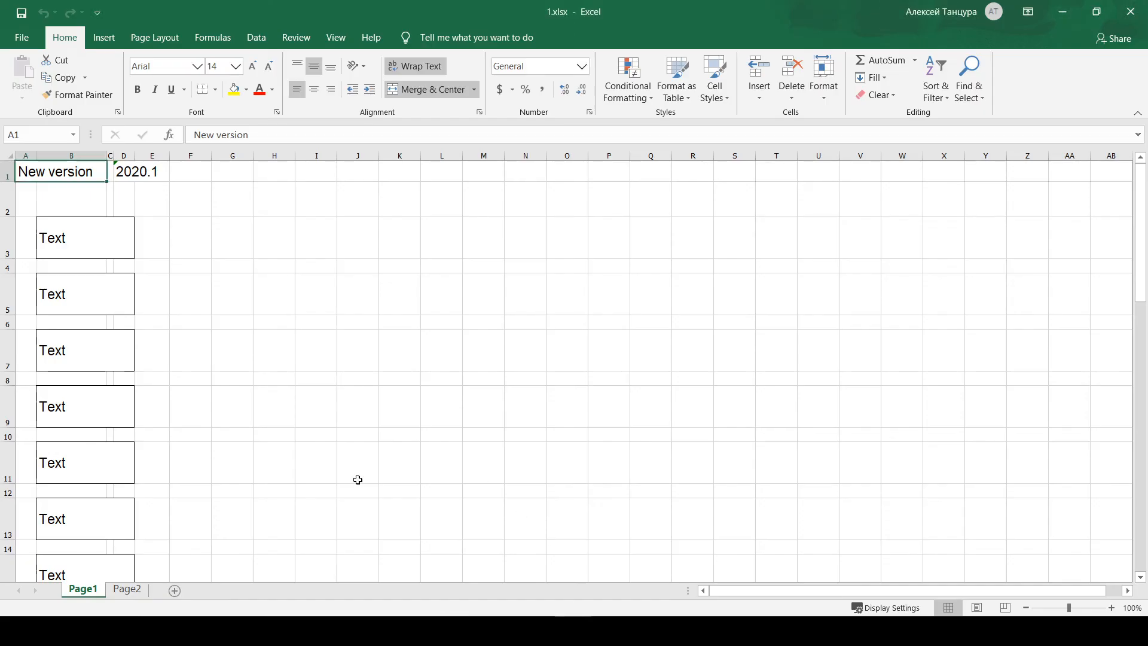
- Switch to Excel and examine how the rows of 1.xlsx are distributed over the Page1 and Page2 sheets
scroll(142, 260, down, 11)
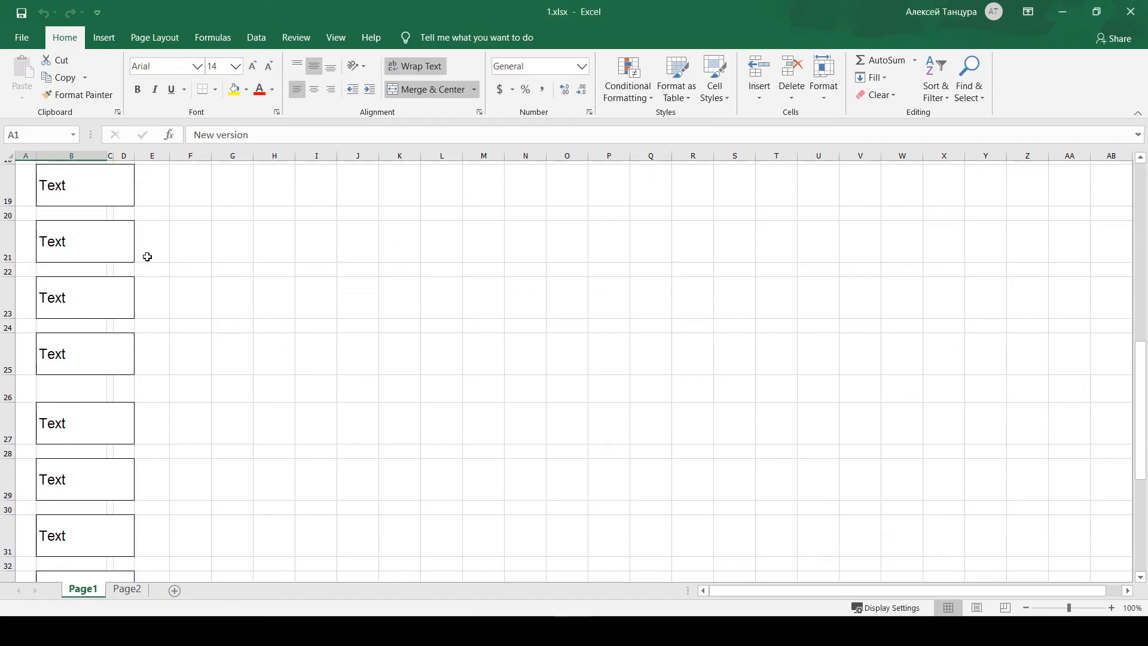
click(108, 362)
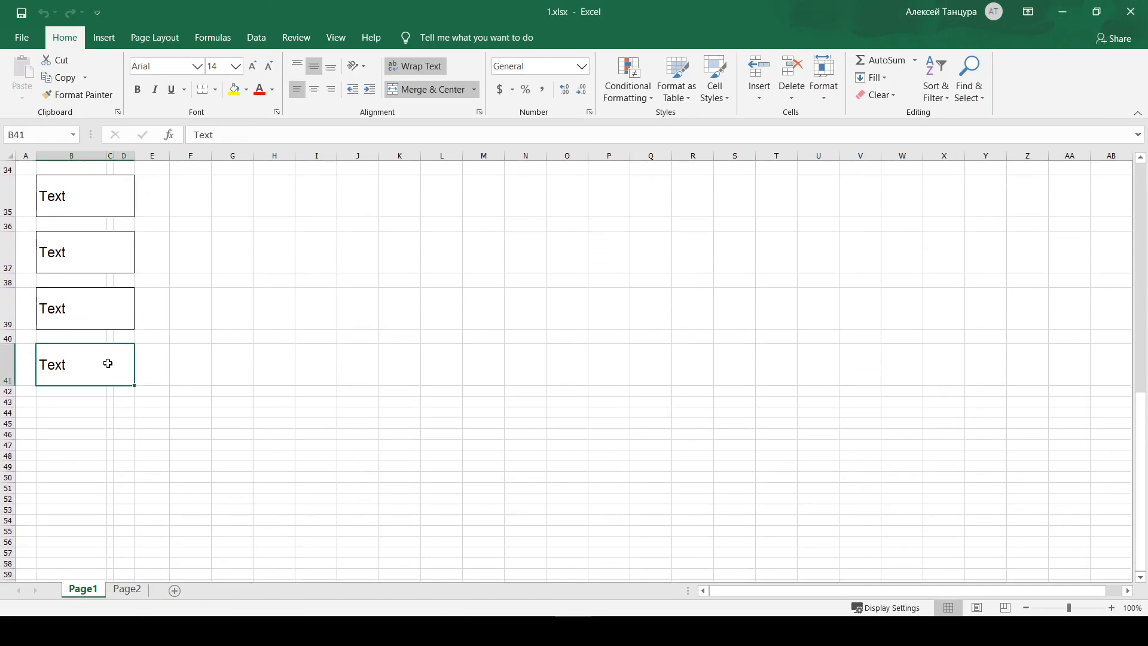
scroll(221, 361, up, 13)
click(127, 591)
click(77, 182)
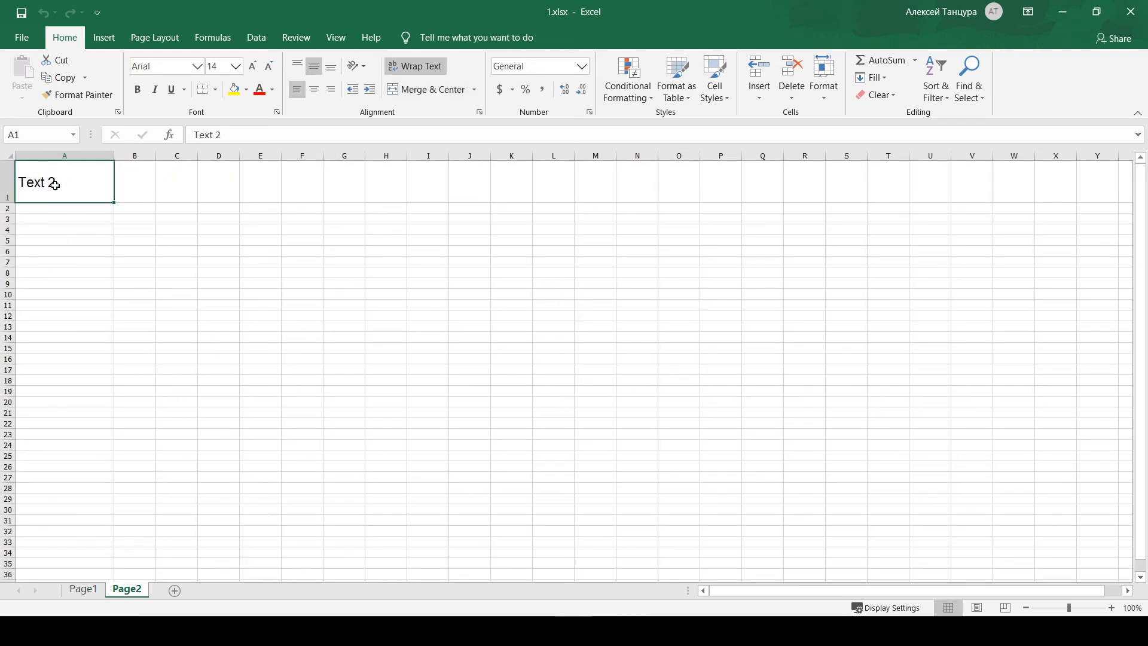
click(93, 590)
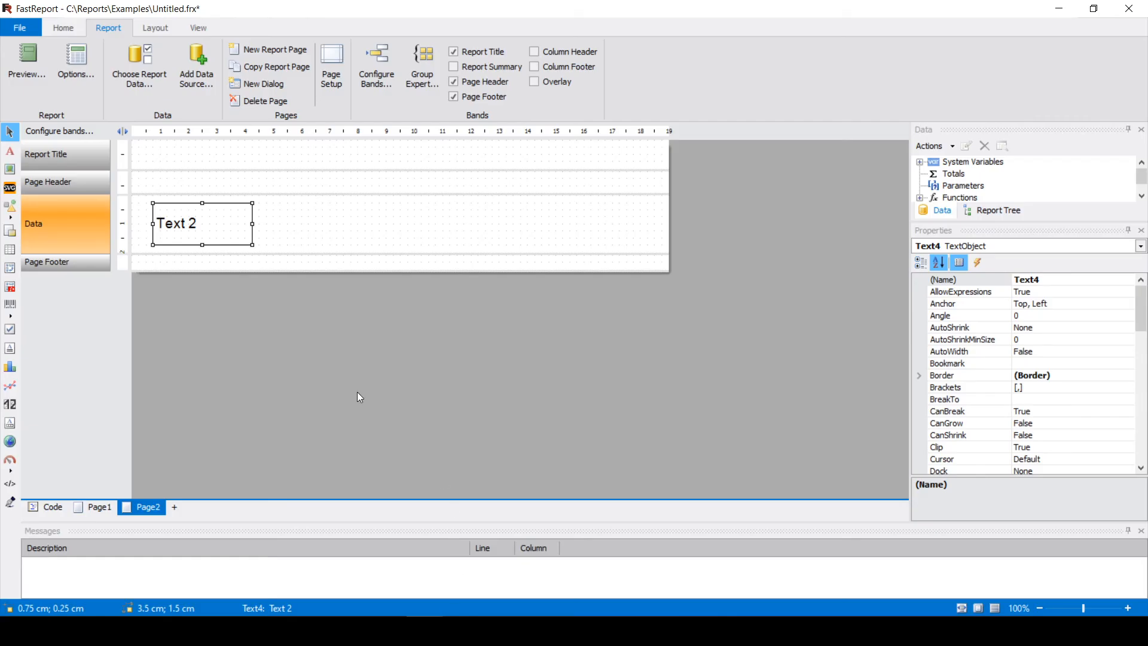
- Preview the report again and export it to an Excel 2007 file named 2 with the Split Pages option enabled
click(26, 64)
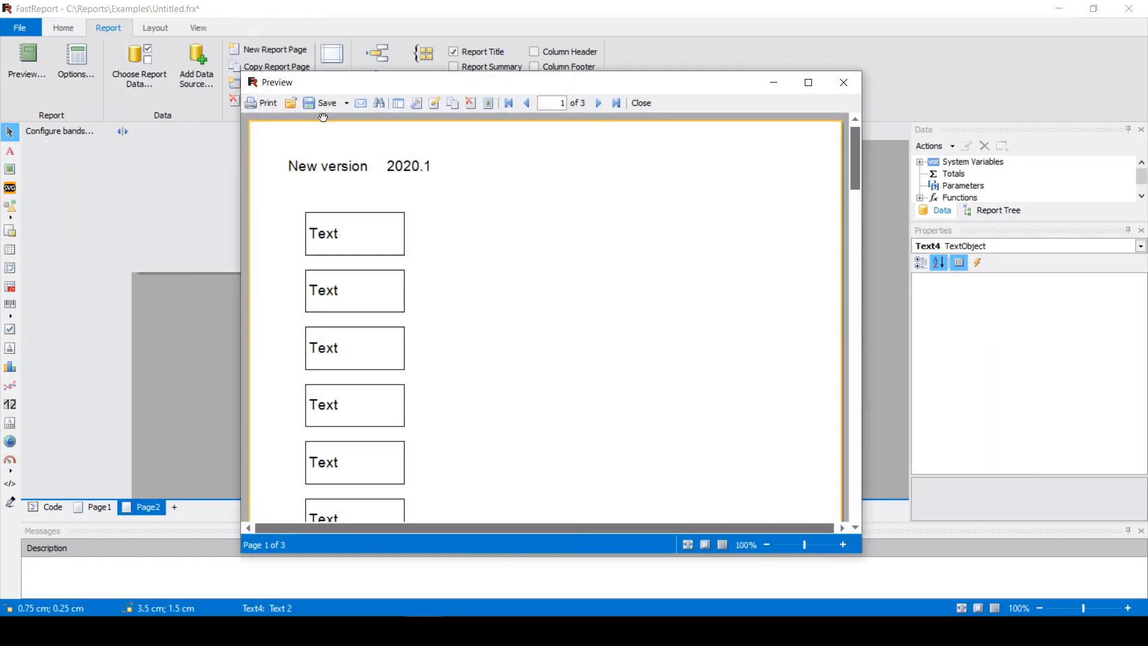
click(326, 103)
mouse_move(359, 157)
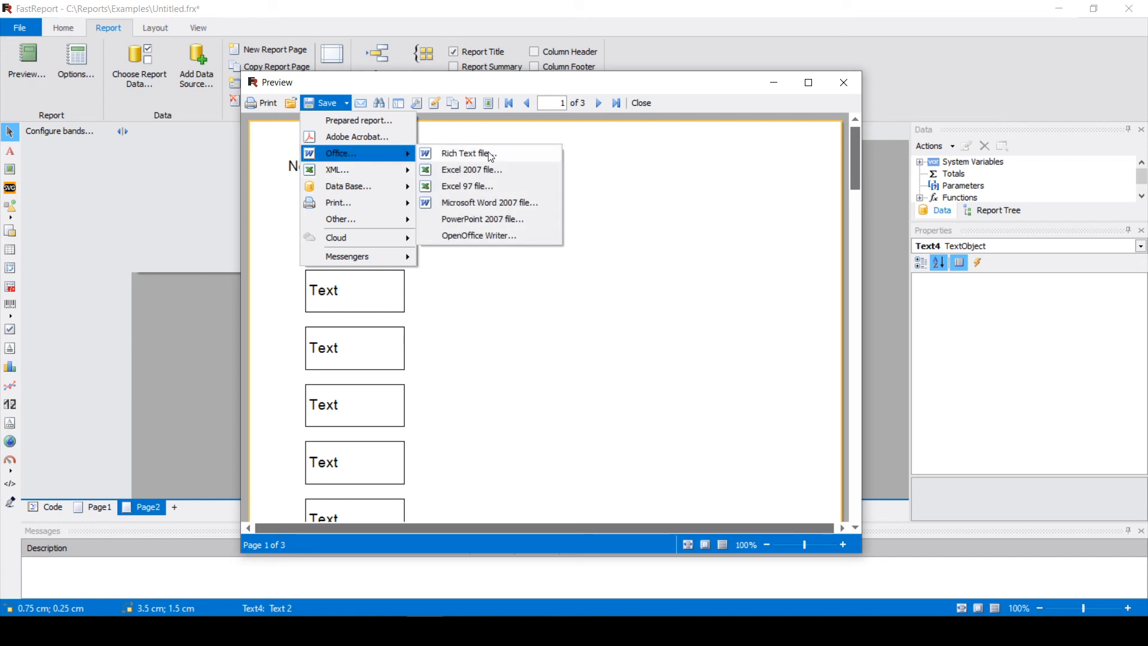
click(472, 169)
click(517, 367)
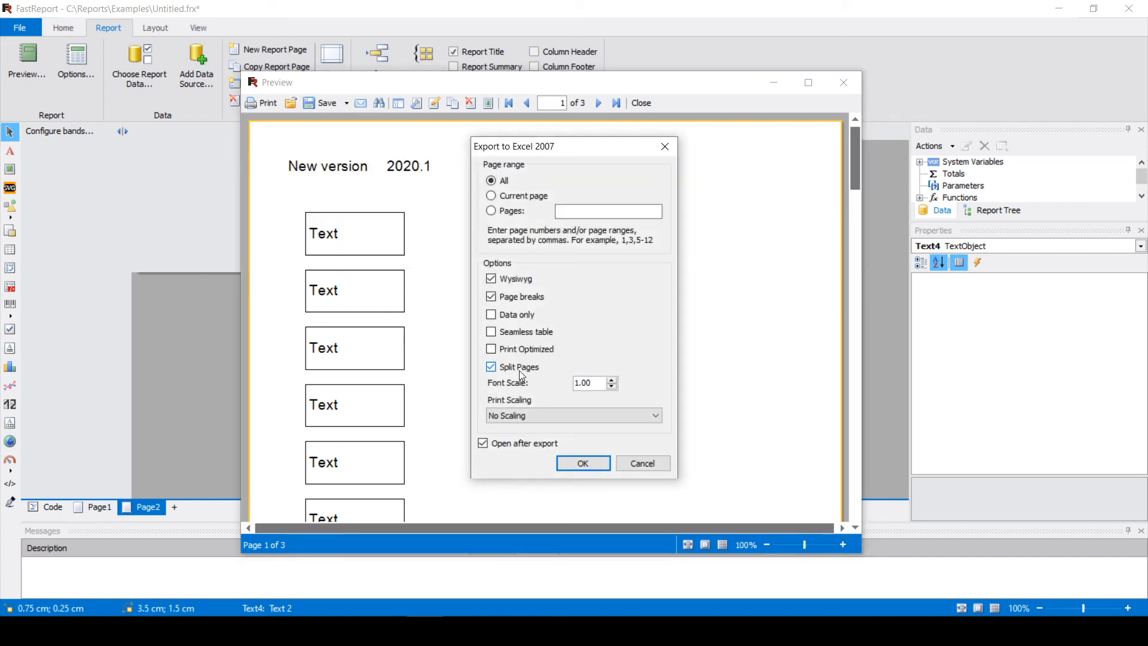
click(584, 463)
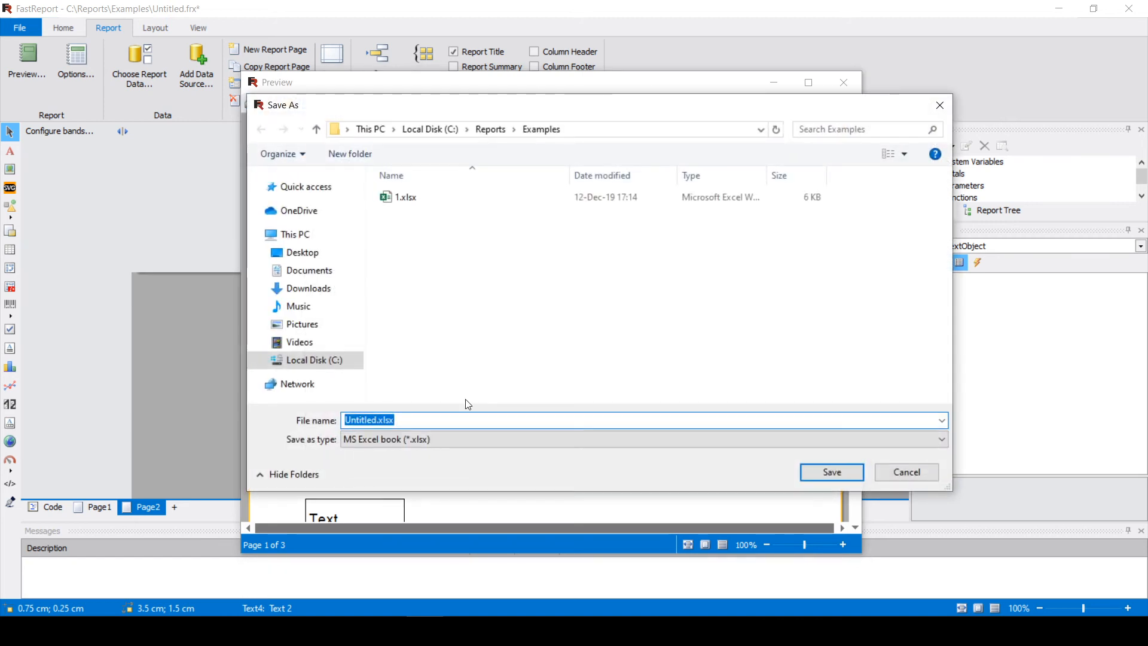
text(2)
click(640, 371)
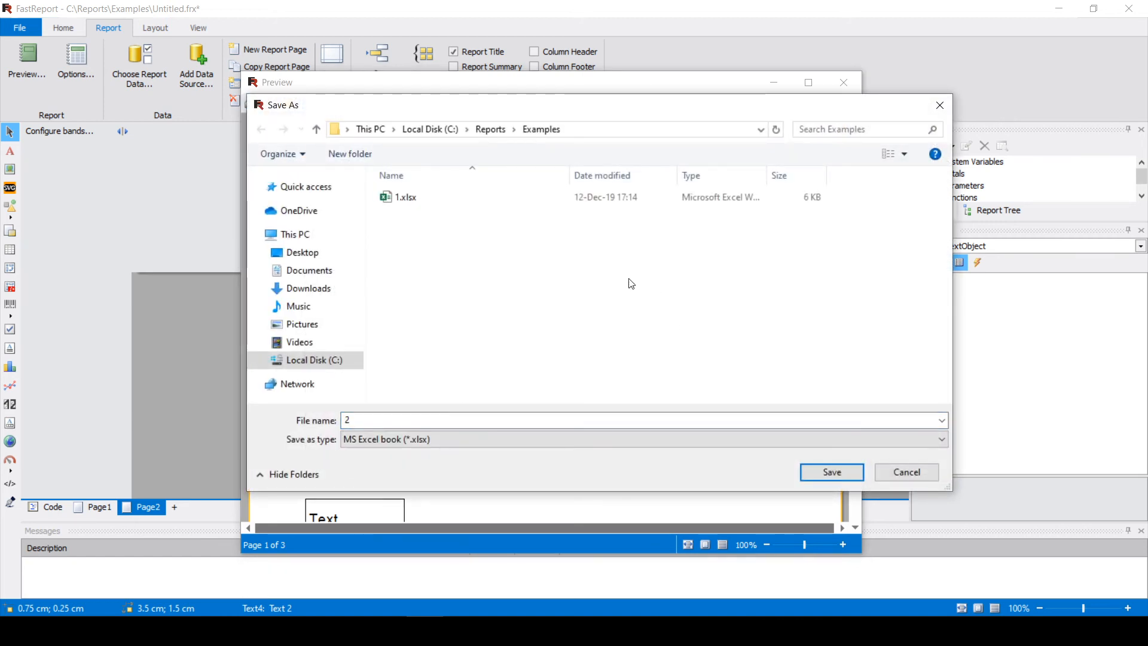
click(831, 472)
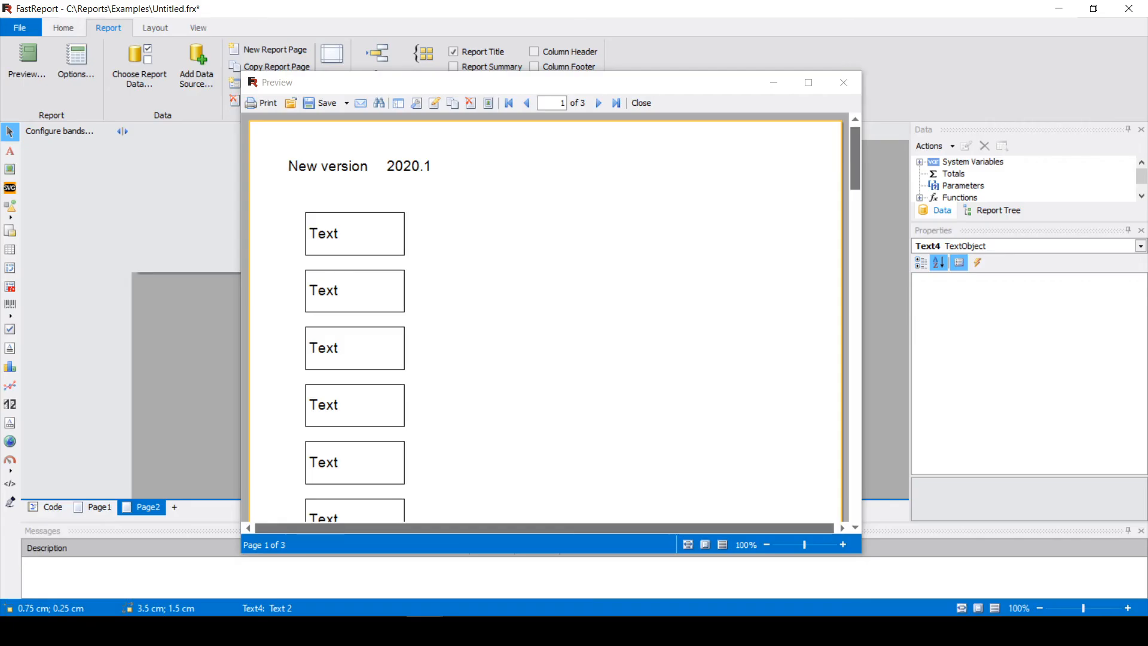
- Close the report preview and check the Data band on the first template page
click(844, 82)
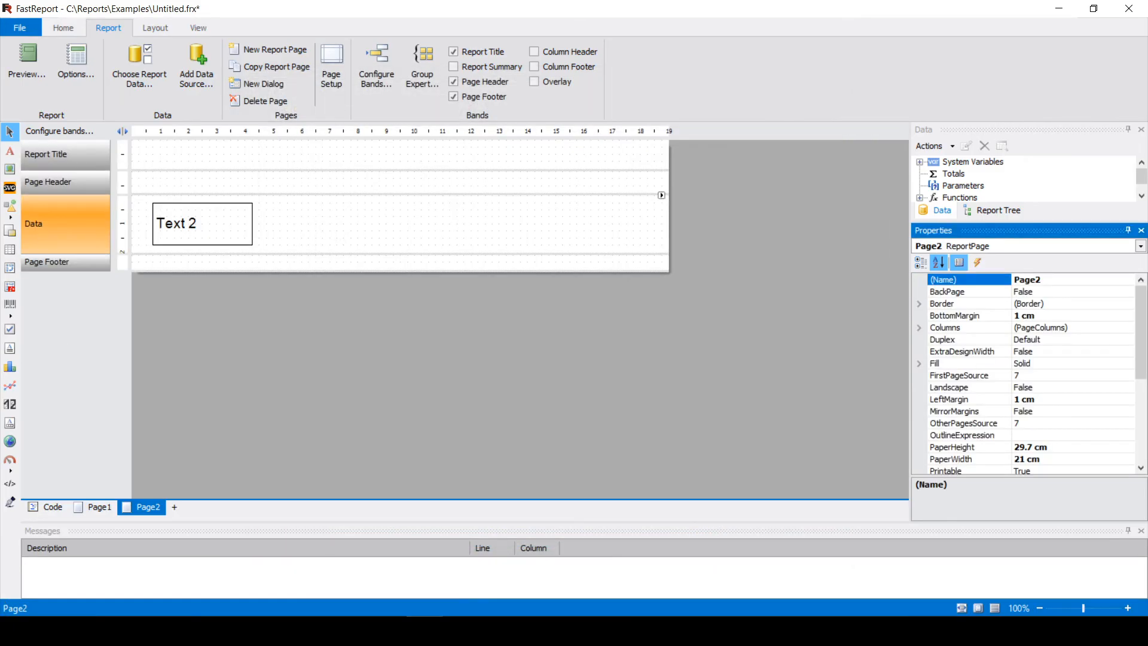
click(100, 507)
click(295, 235)
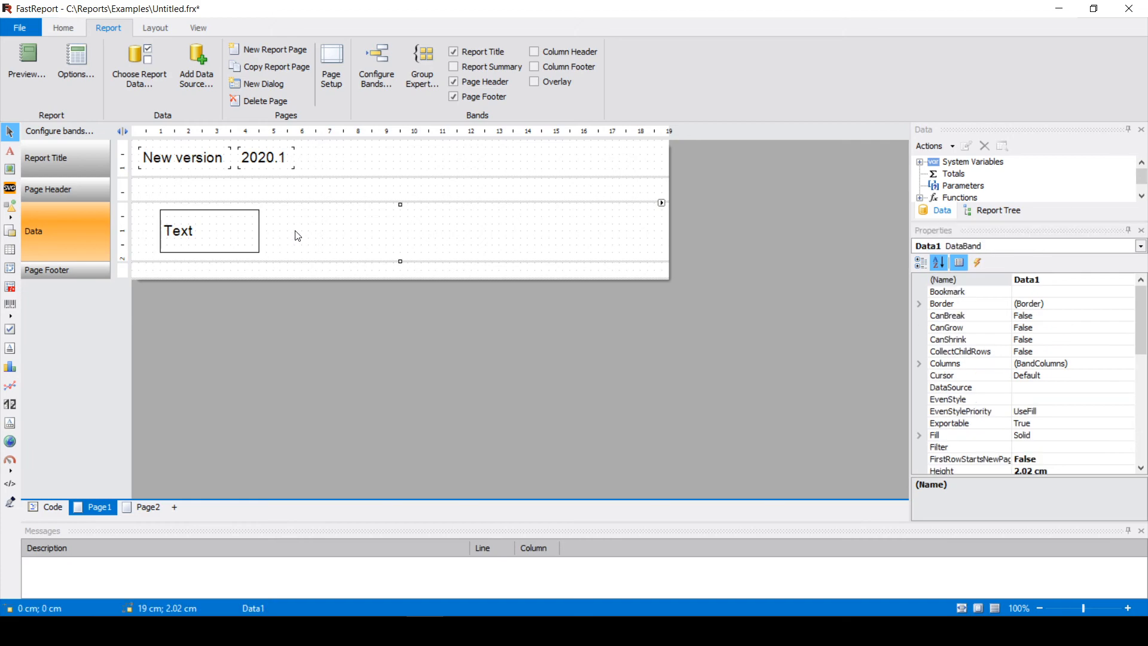
- Switch to Excel and examine the contents of the Page1-1, Page1-2 and Page2 sheets in 2.xlsx
click(635, 556)
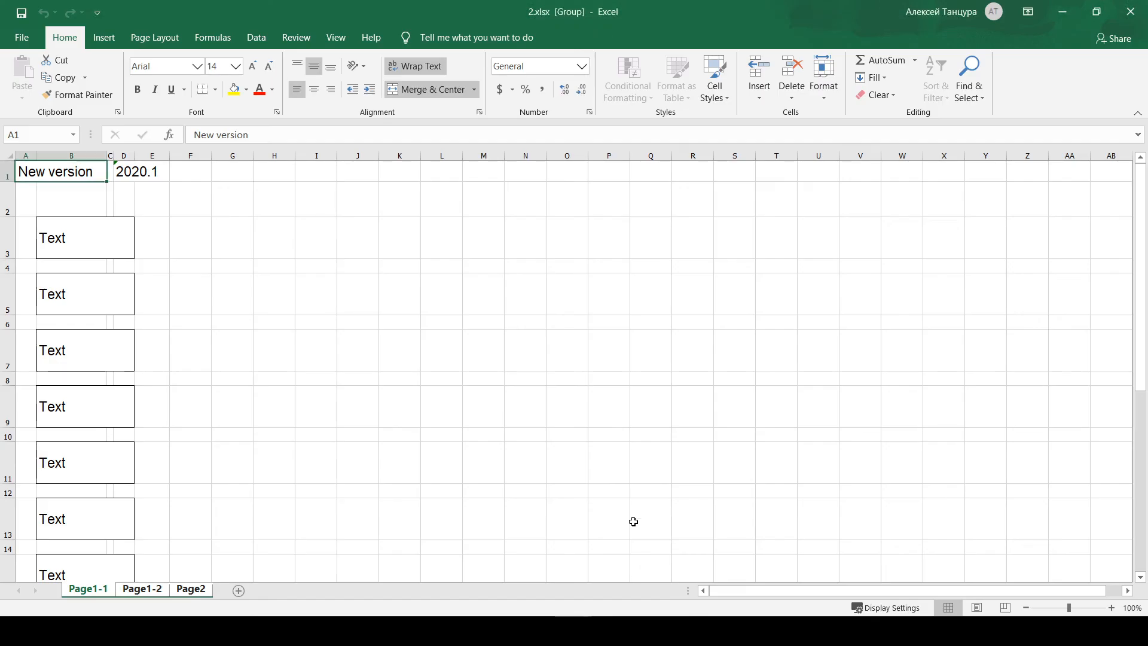
click(142, 591)
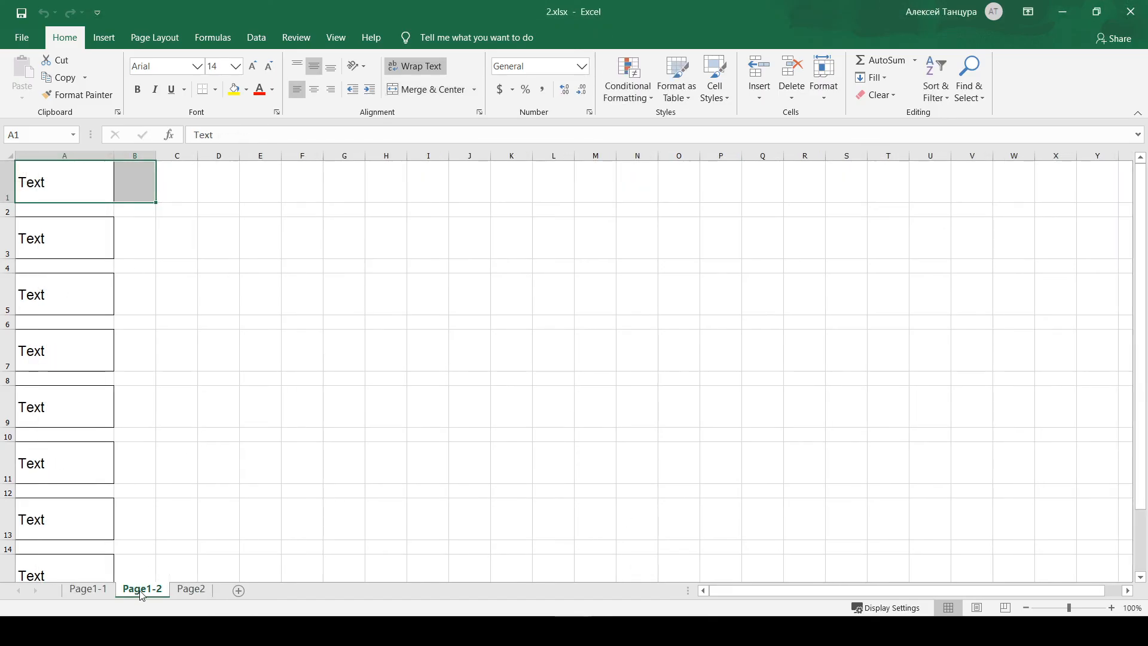
scroll(162, 269, down, 2)
scroll(160, 299, down, 3)
scroll(159, 315, up, 10)
click(89, 591)
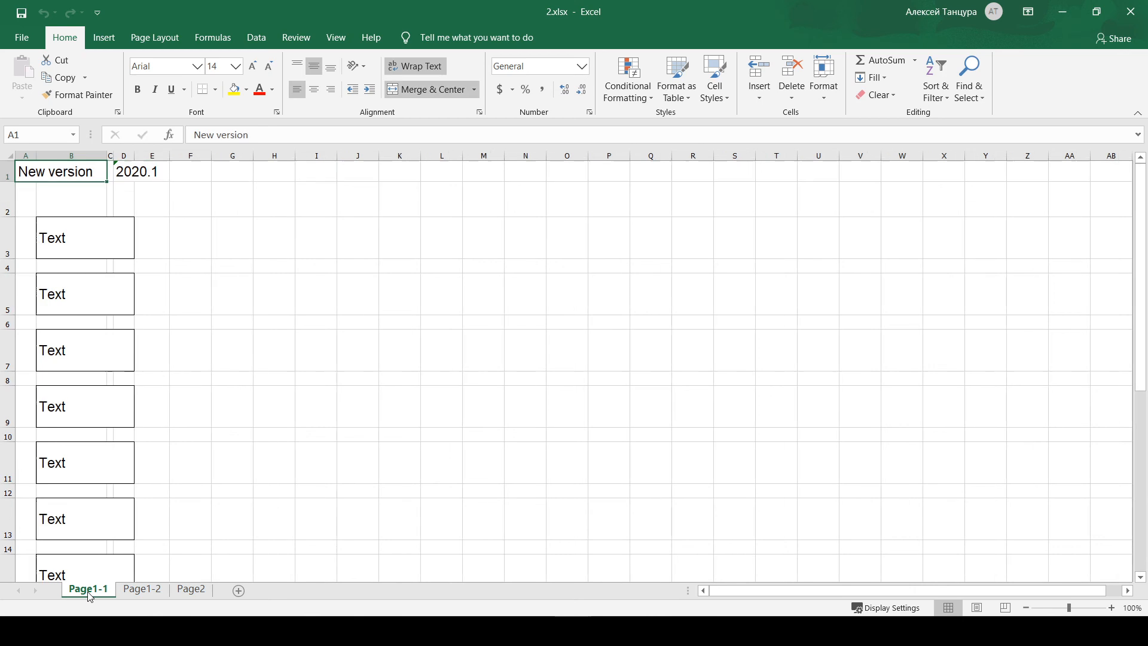
click(187, 591)
click(43, 190)
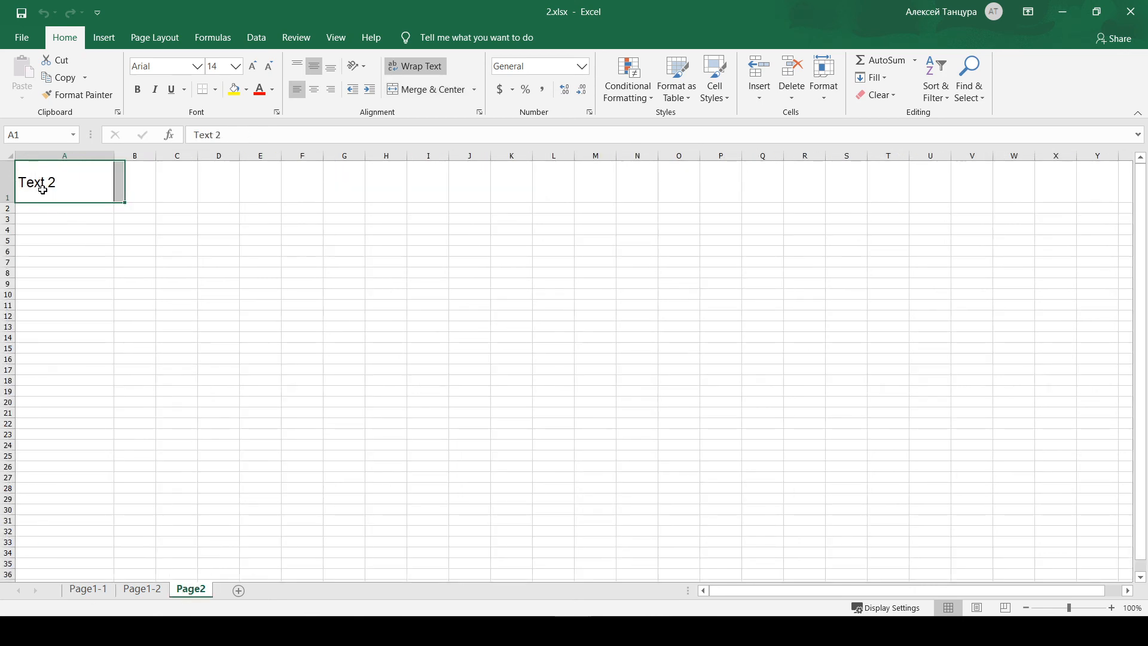
click(98, 594)
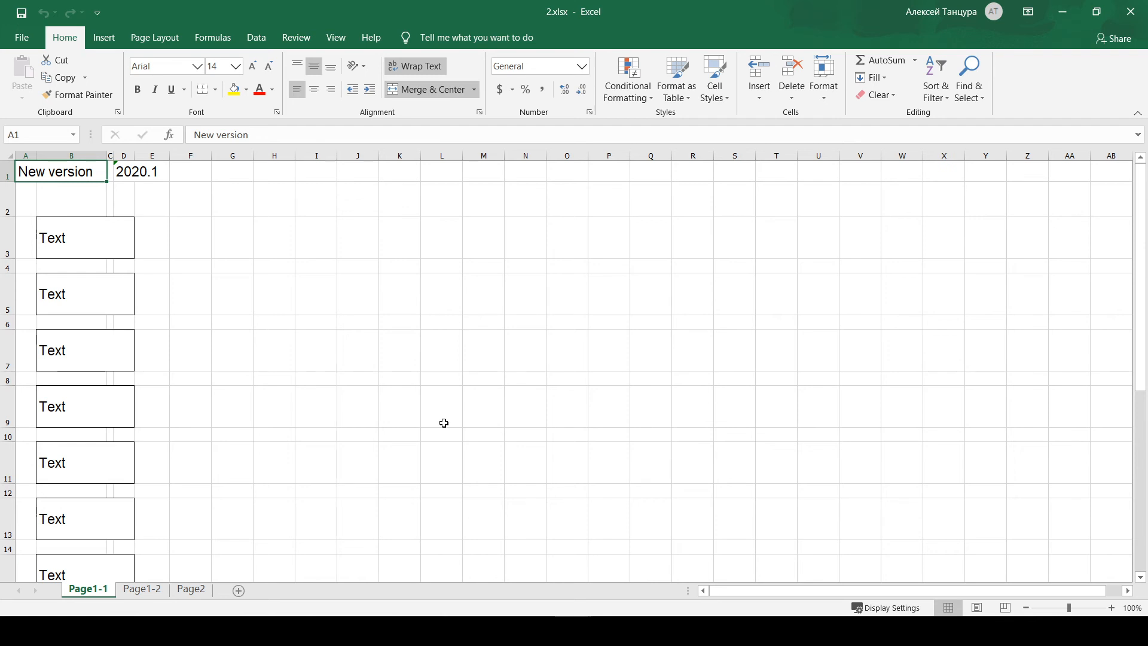
click(390, 631)
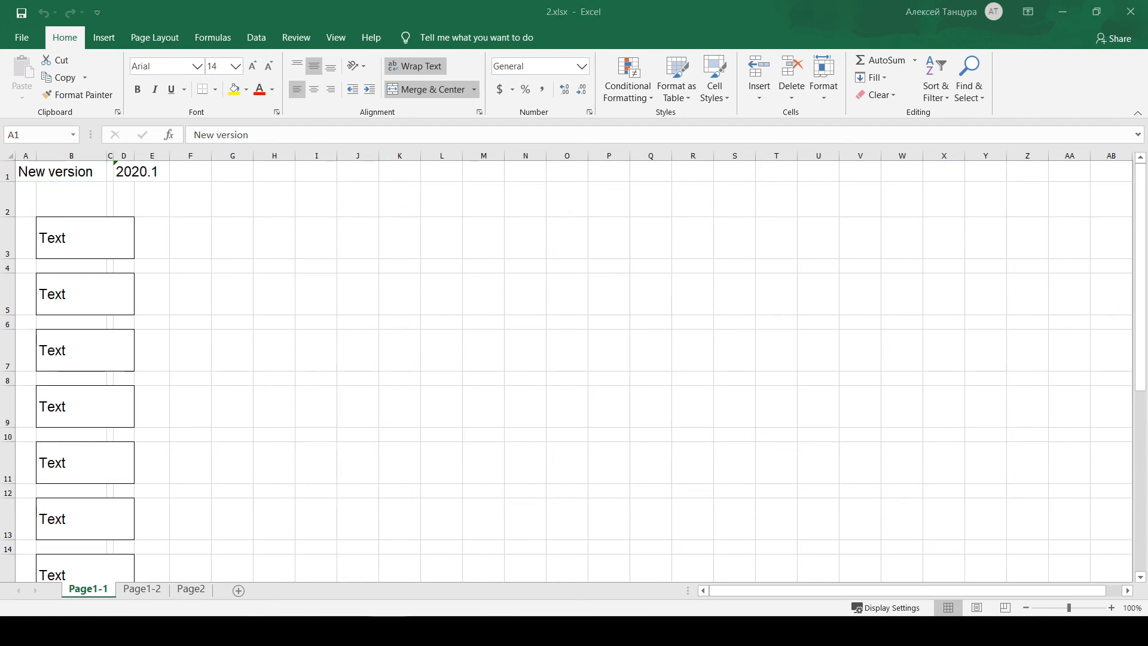
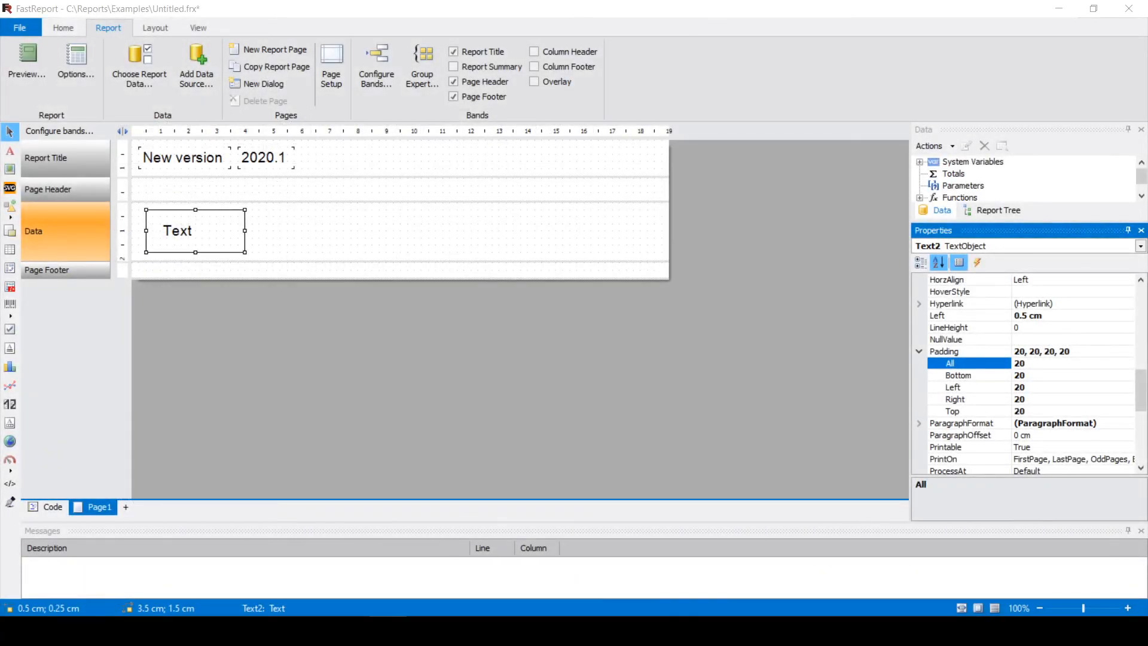
- Check the padding values of the Text object on the Data band in the New version 2020.1 report
click(275, 230)
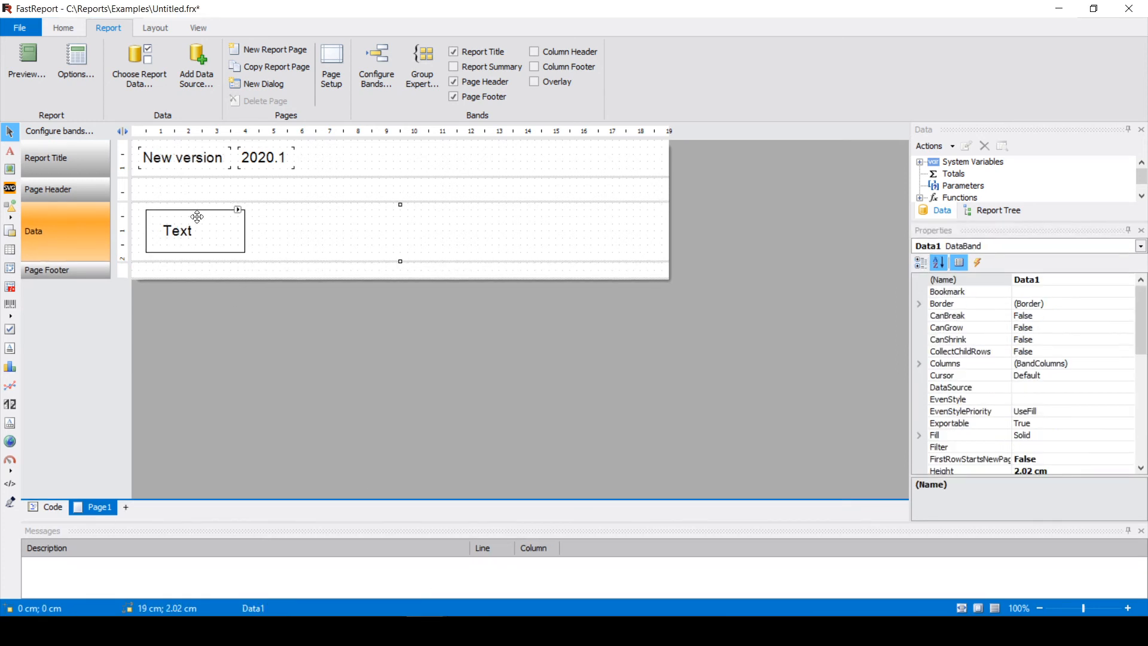
click(197, 235)
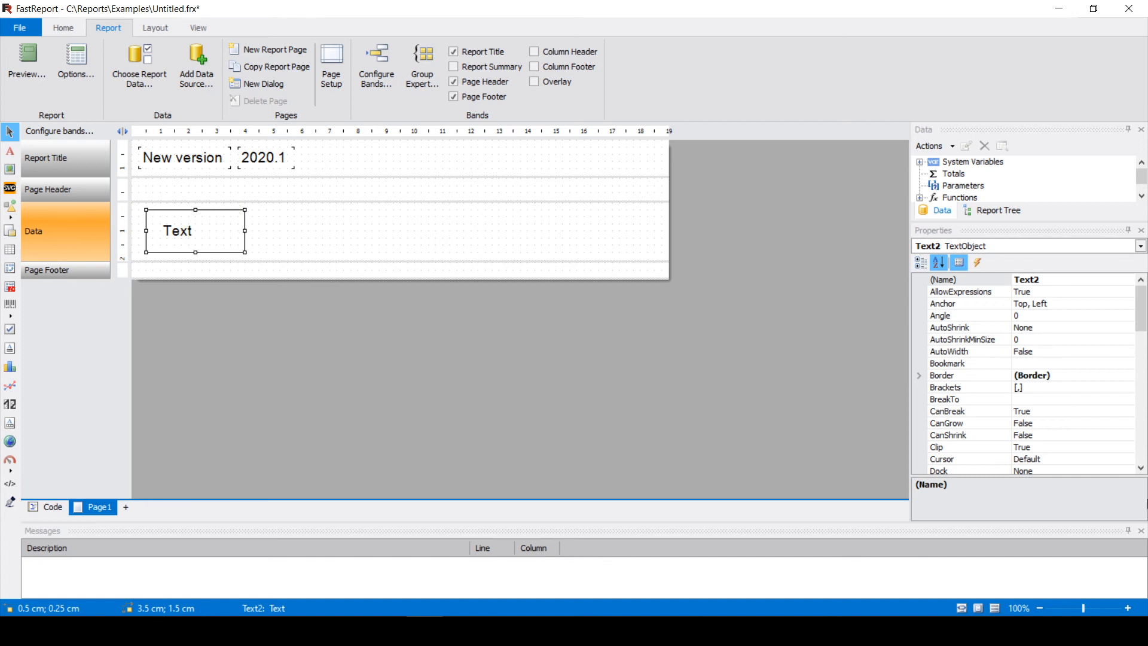
scroll(959, 396, down, 4)
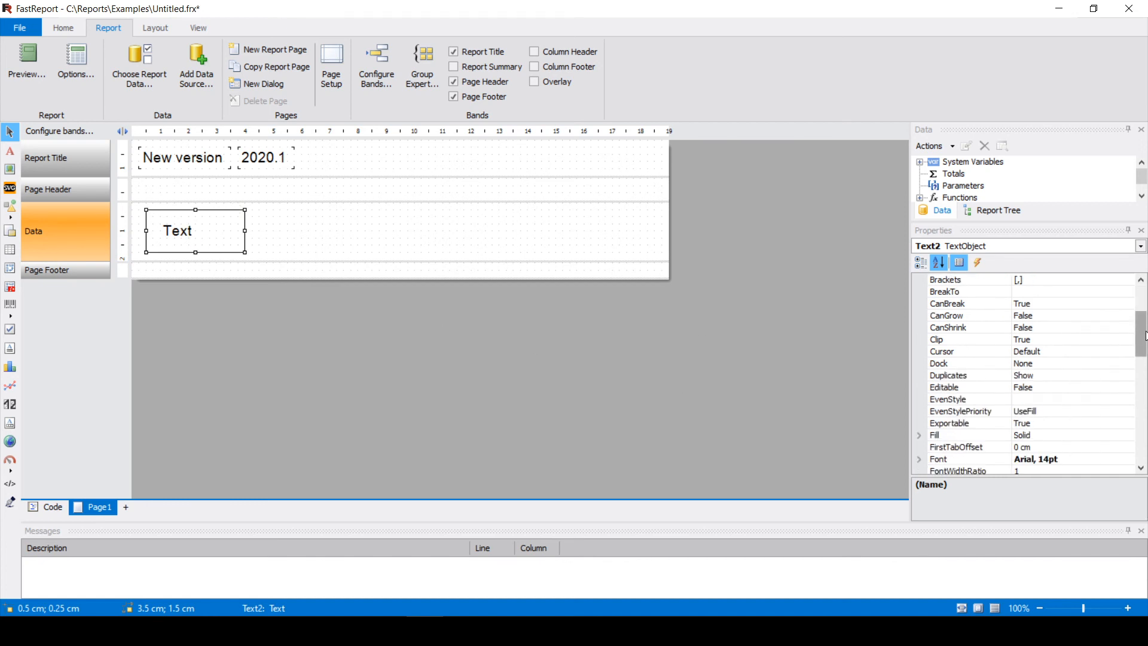
scroll(1142, 354, down, 6)
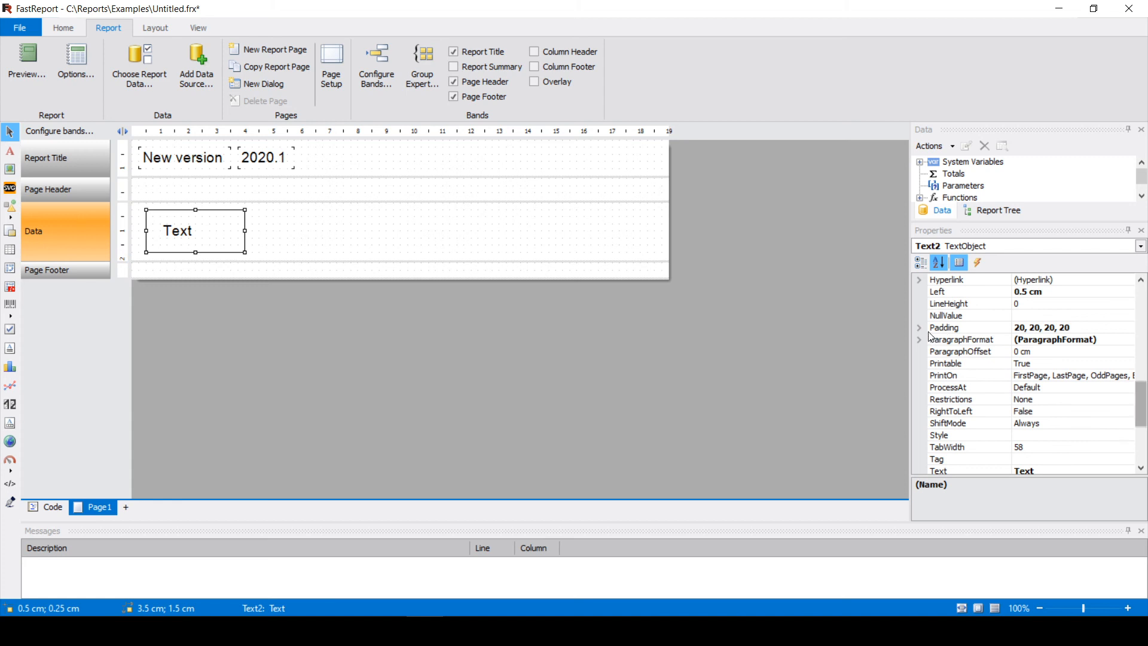
click(920, 329)
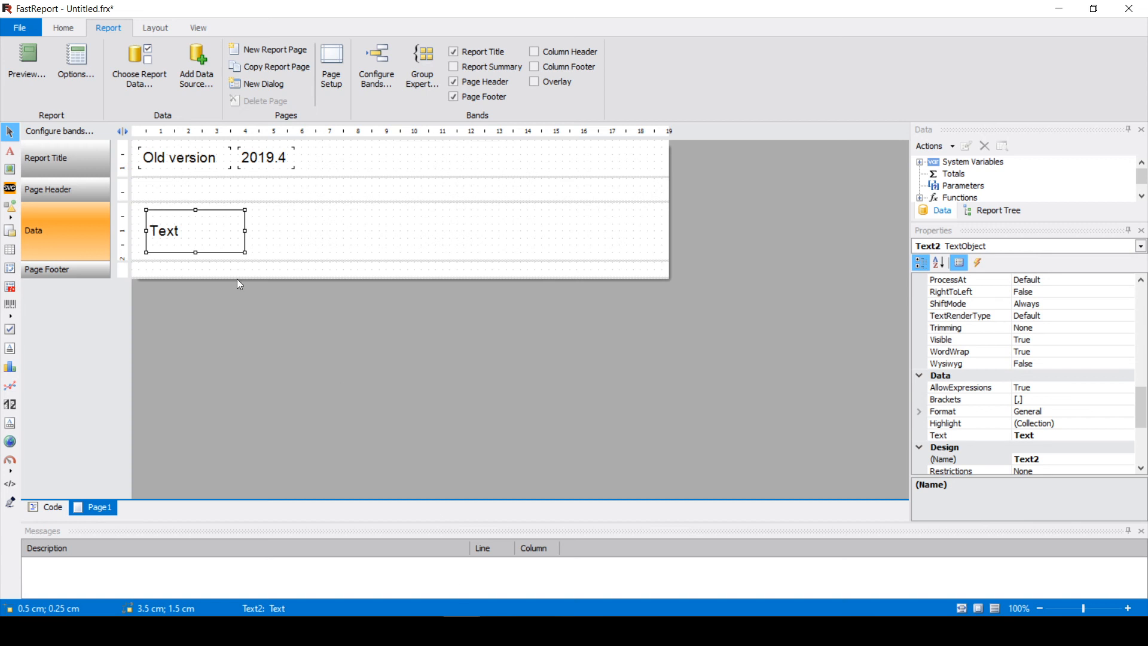
- Switch to the Old version 2019.4 report and set the padding of the Data band's Text object to 20 on all sides
click(172, 210)
click(172, 210)
scroll(978, 403, up, 2)
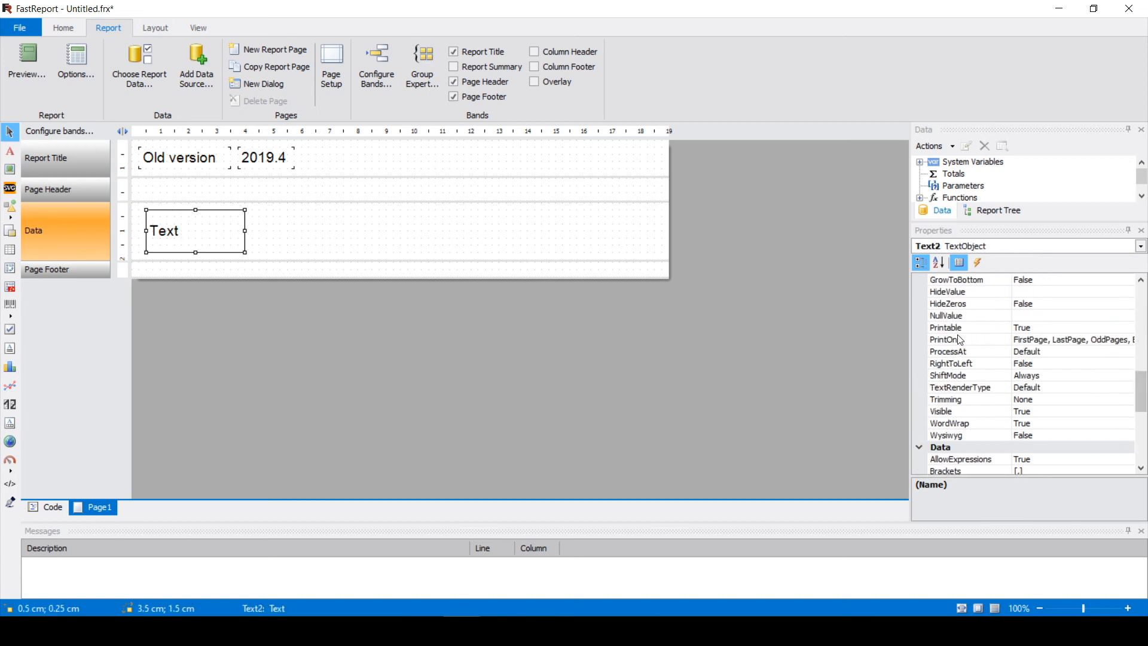
scroll(1095, 394, down, 2)
click(939, 262)
drag(1137, 304, 1137, 384)
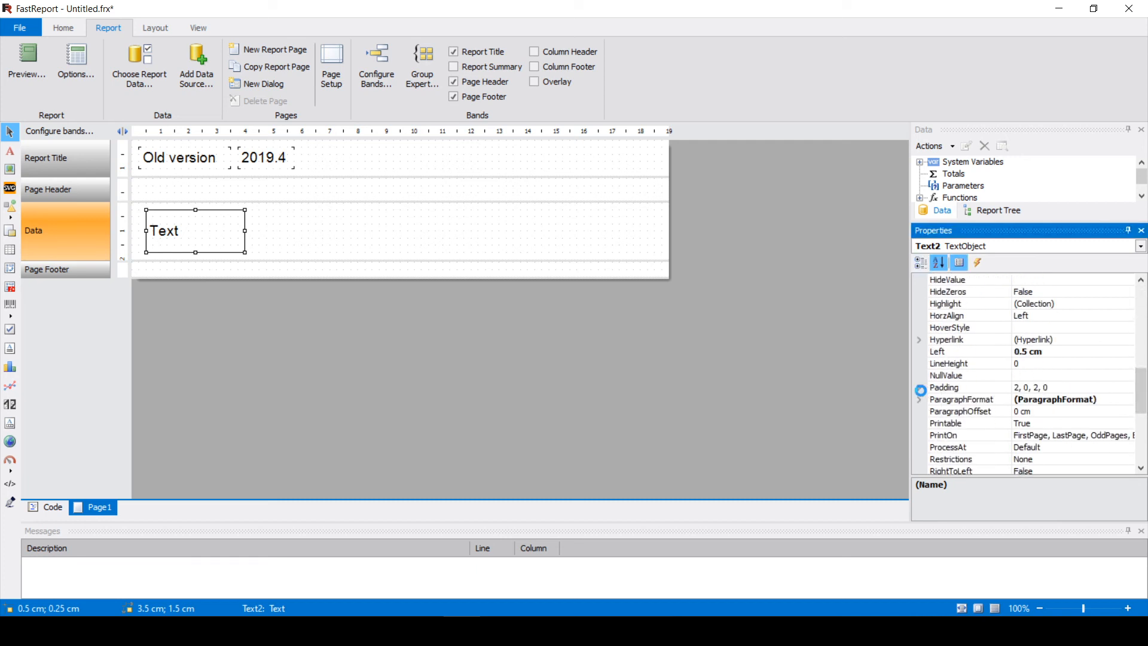
click(920, 388)
click(964, 399)
text(20)
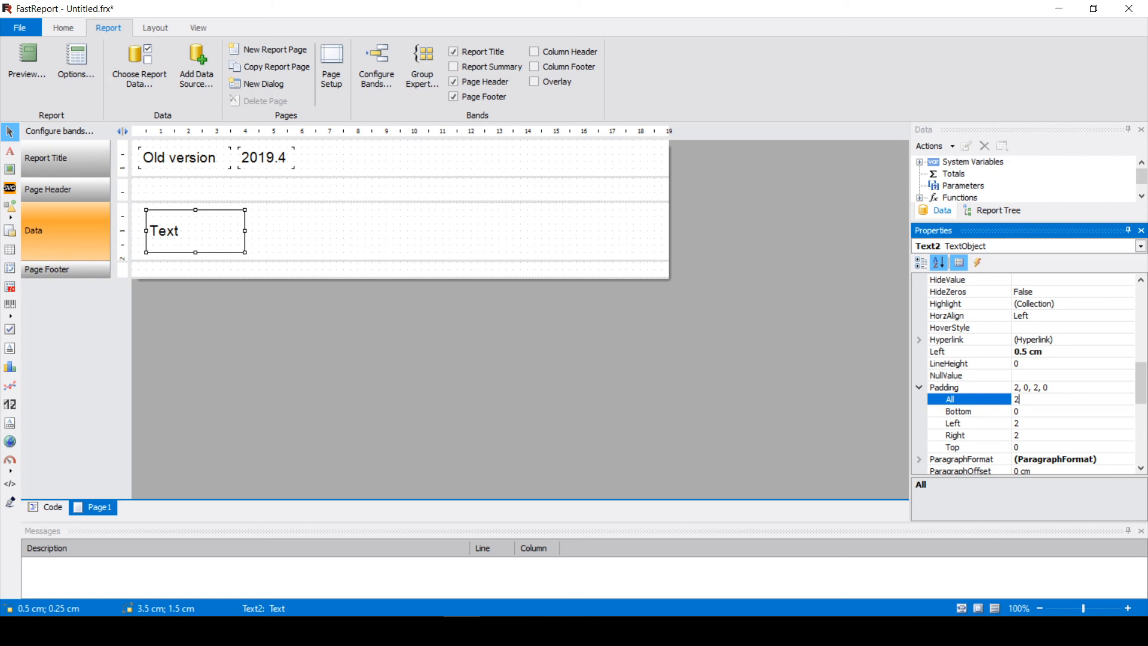
key(Return)
click(384, 229)
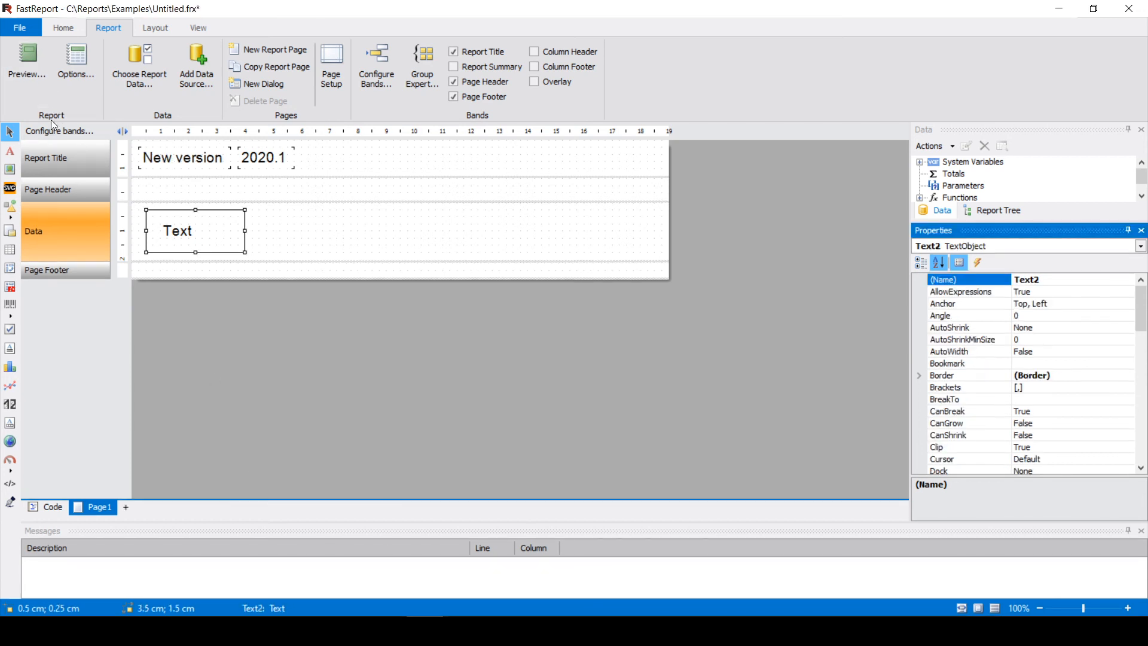
- Preview the New version 2020.1 report, look through its pages and close the preview
click(27, 60)
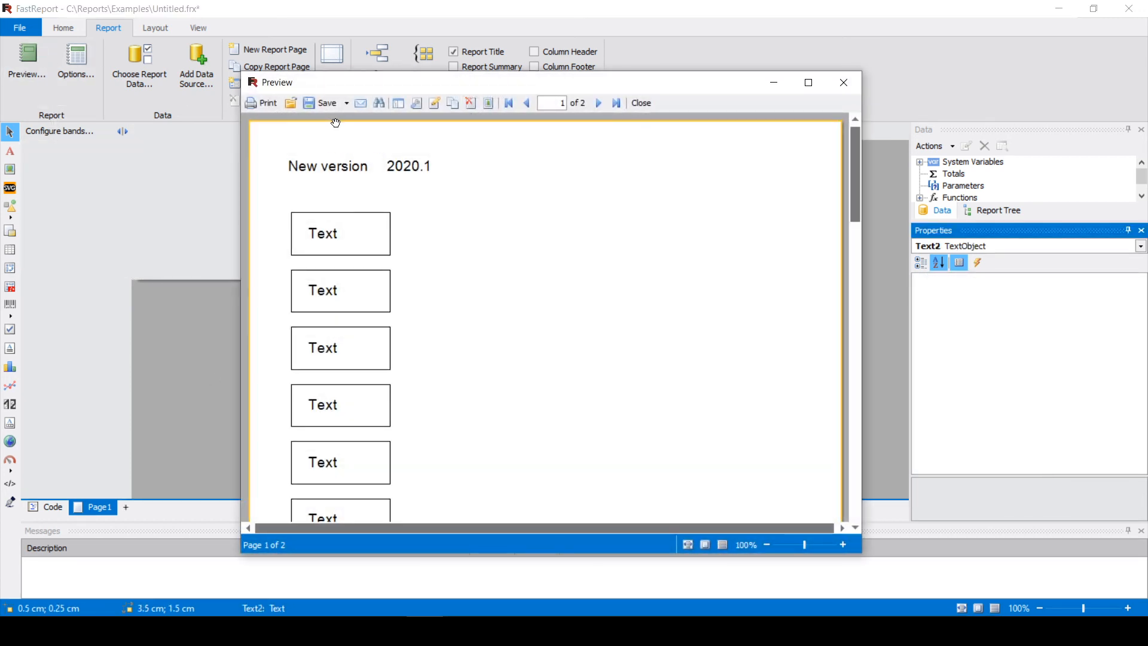
drag(857, 156, 837, 461)
click(844, 82)
- Set the Data band's RepeatBandNTimes property to 1 in the New version 2020.1 report
click(69, 218)
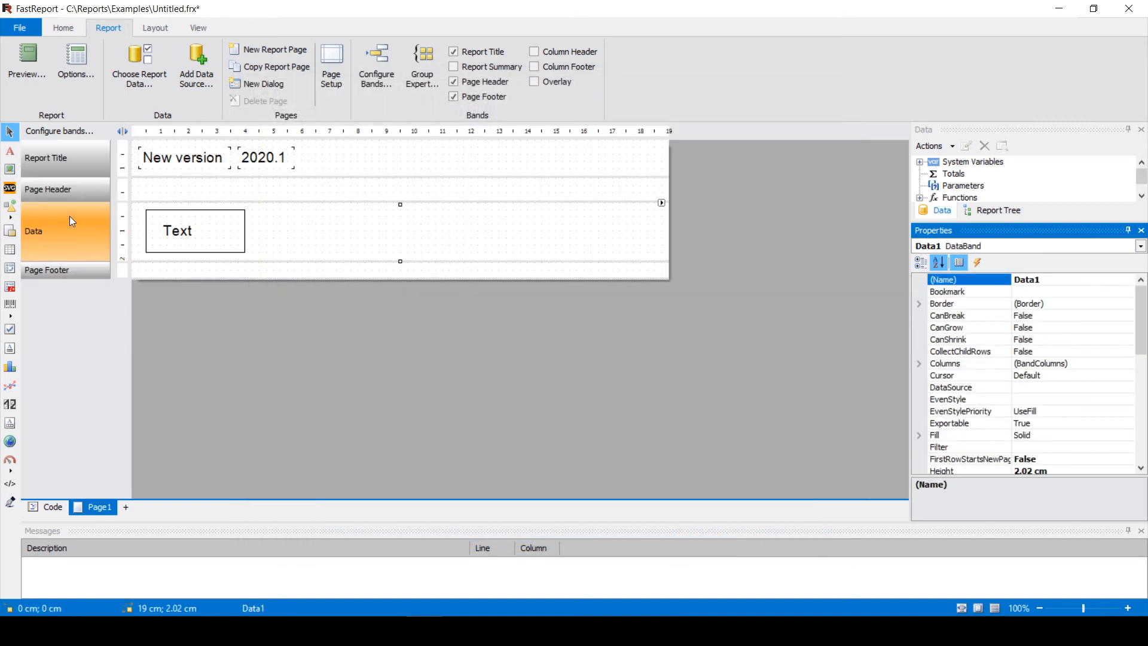
drag(1141, 299, 1132, 471)
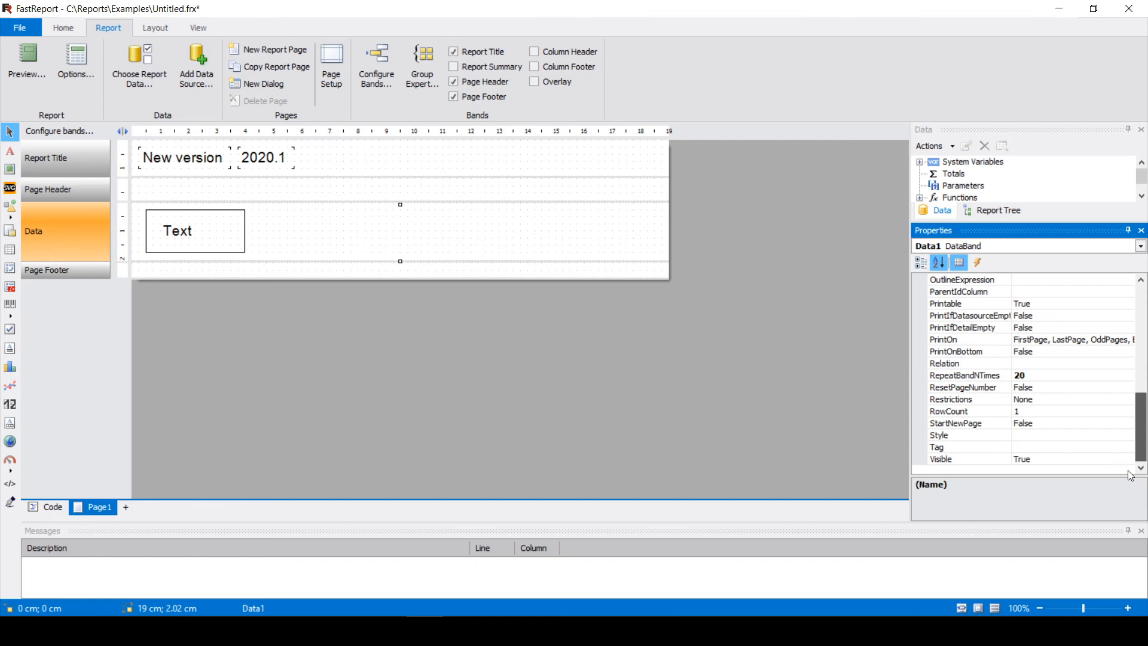
click(987, 376)
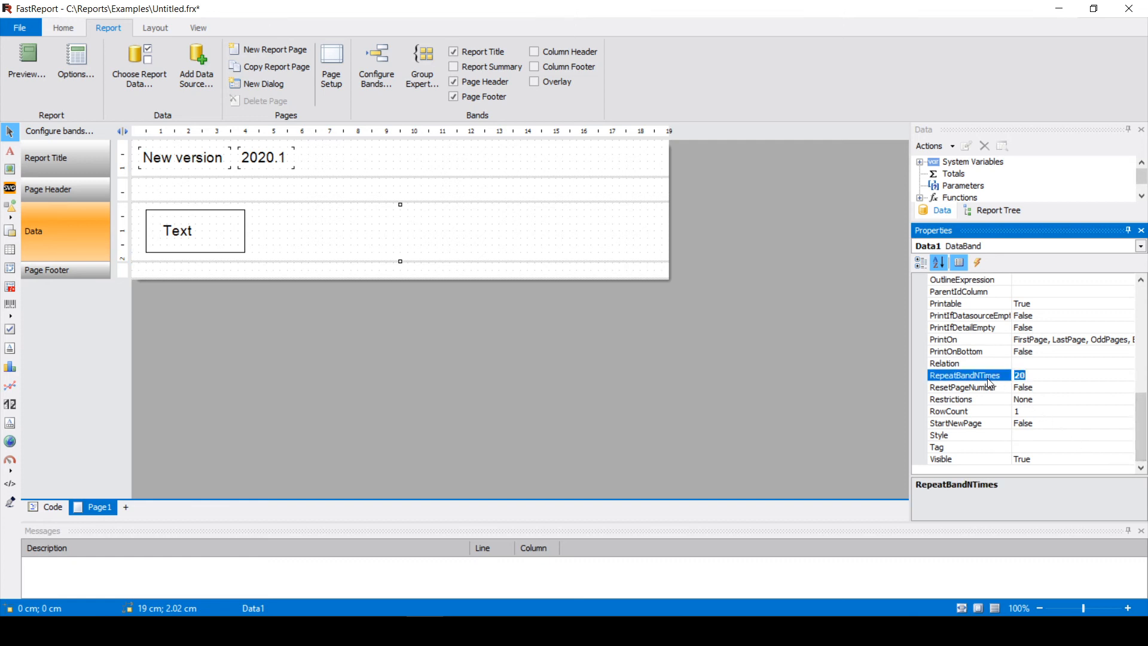
text(1)
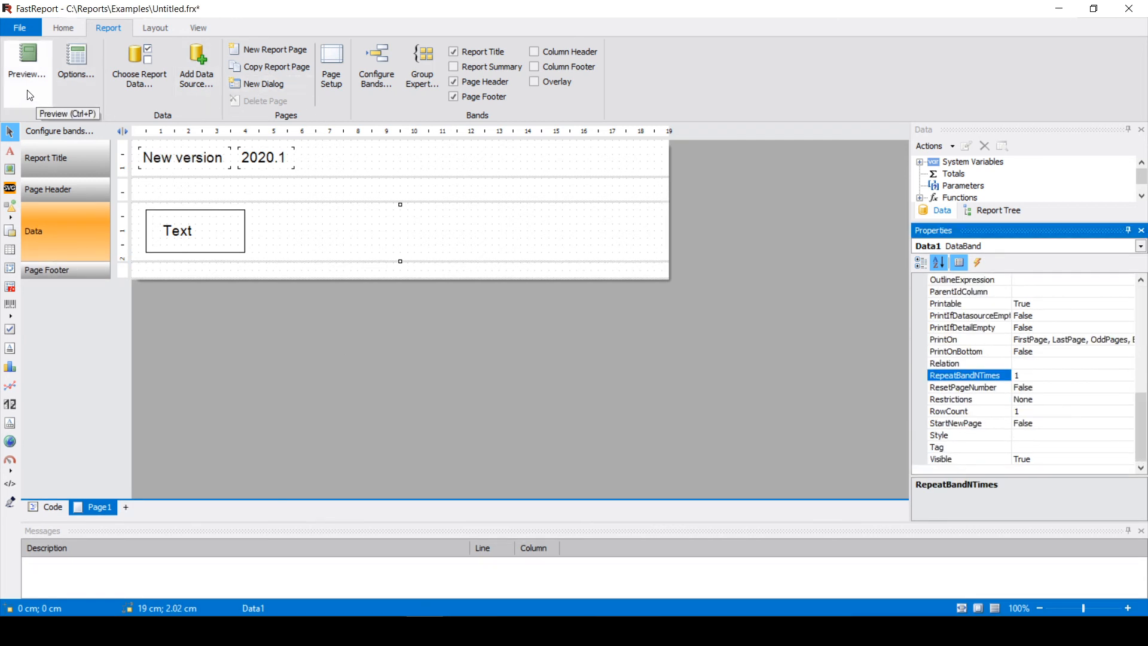
- Preview the New version 2020.1 report and export it to a Microsoft Word 2007 file named 1
click(28, 94)
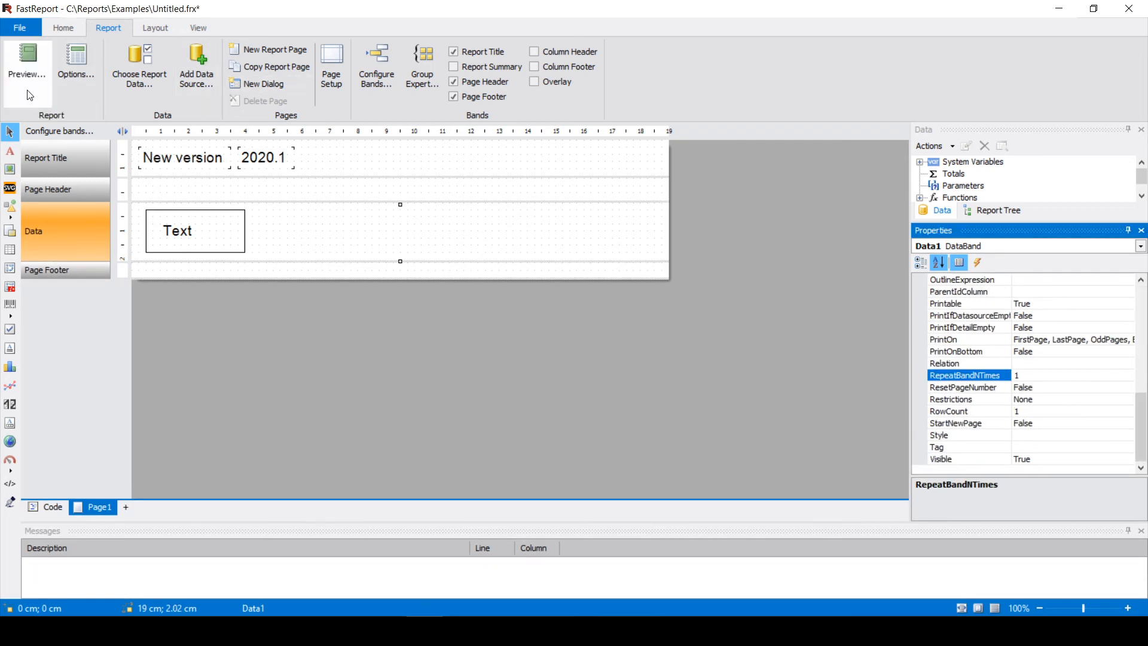
click(327, 105)
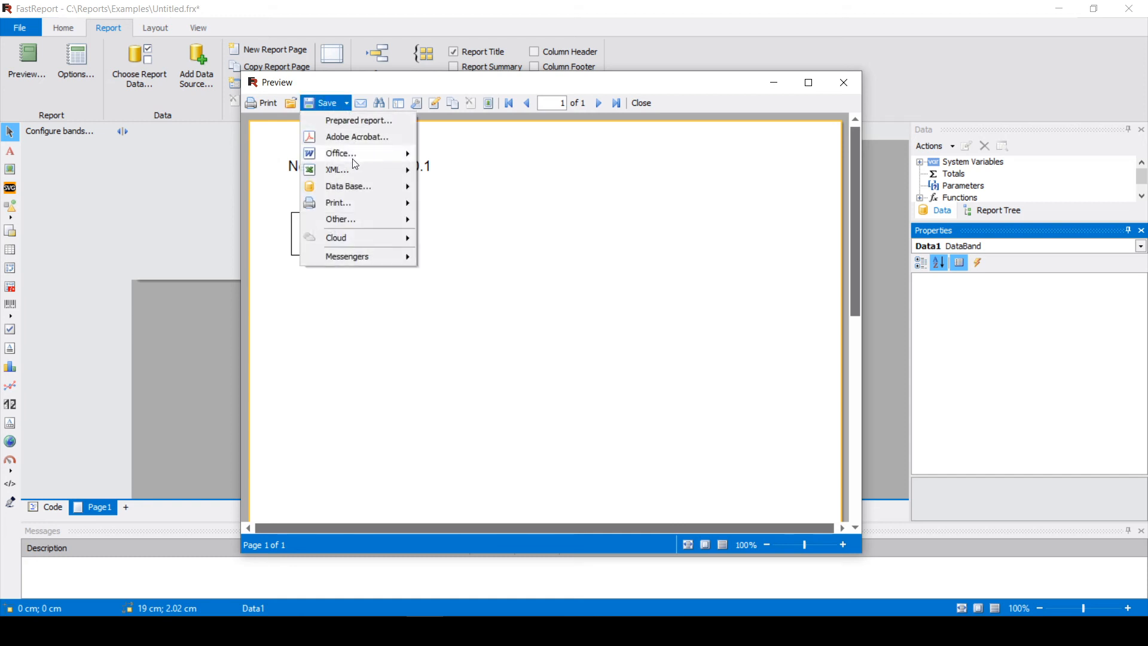
mouse_move(356, 154)
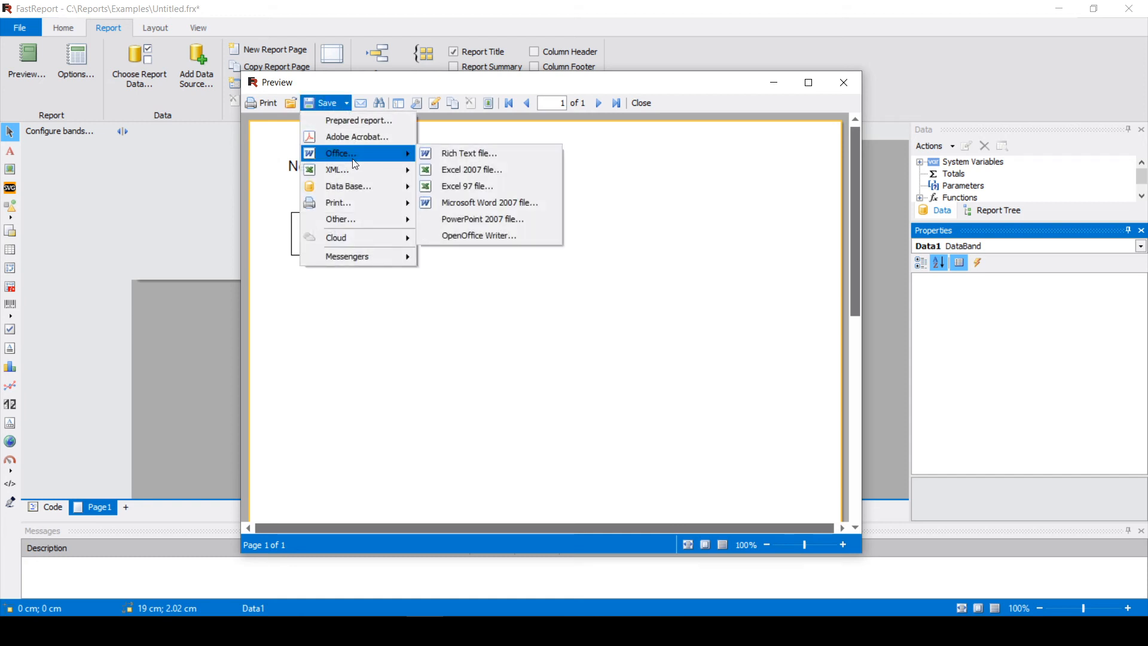
click(494, 203)
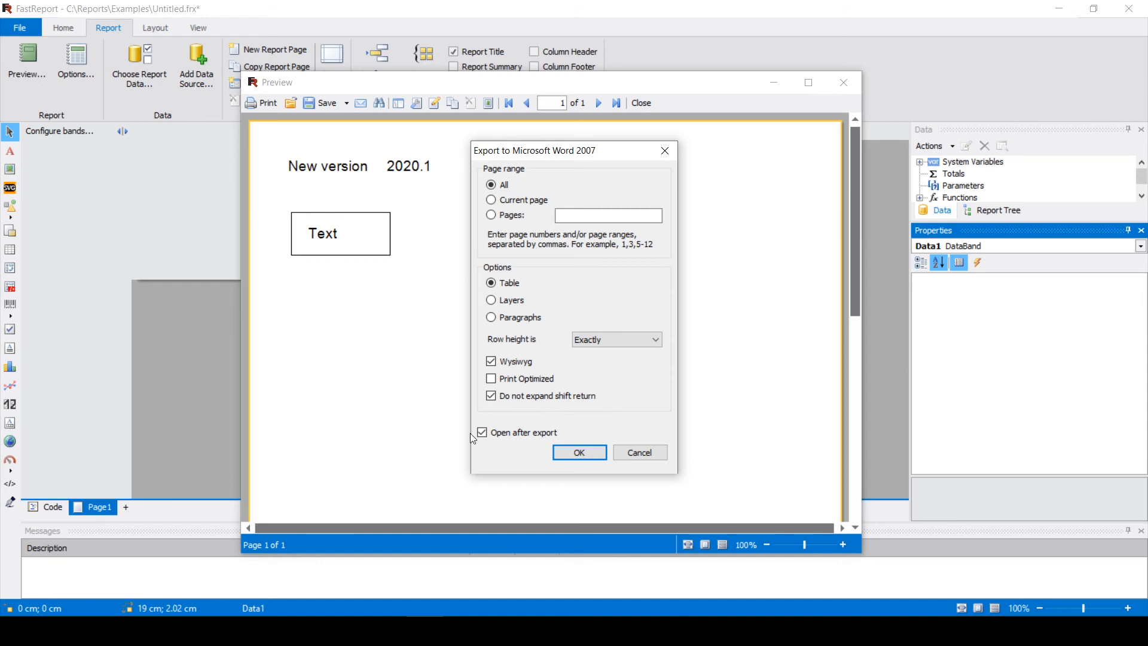
click(585, 453)
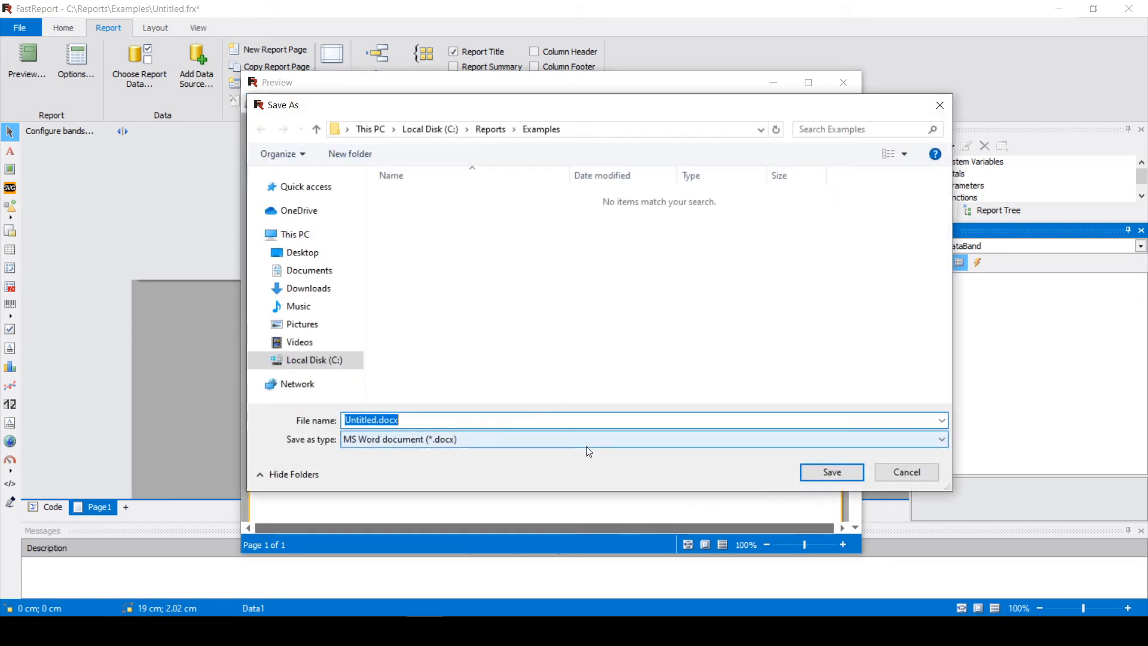
text(1)
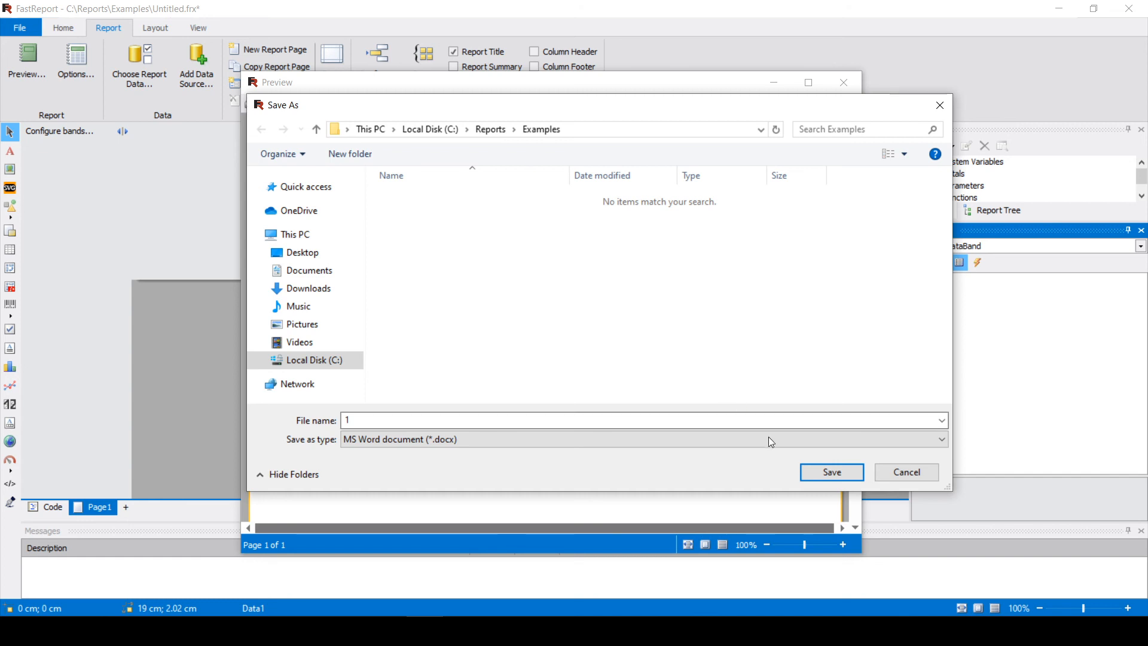
click(831, 473)
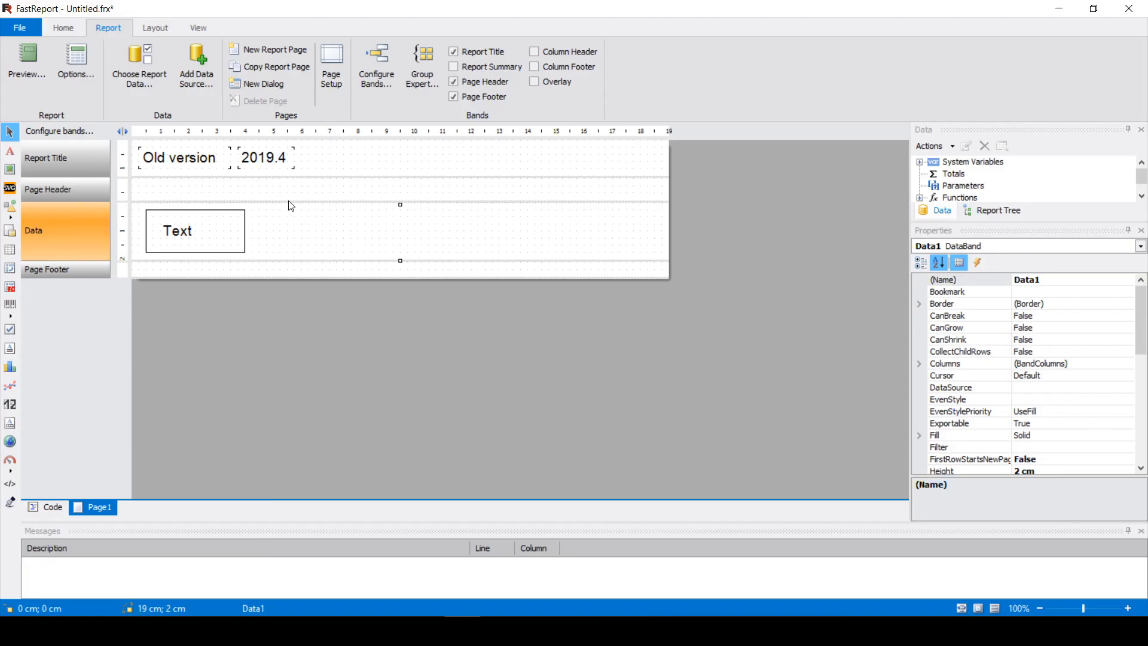
- Preview the Old version 2019.4 report and export it to a Microsoft Word 2007 file named 2
click(27, 66)
click(310, 109)
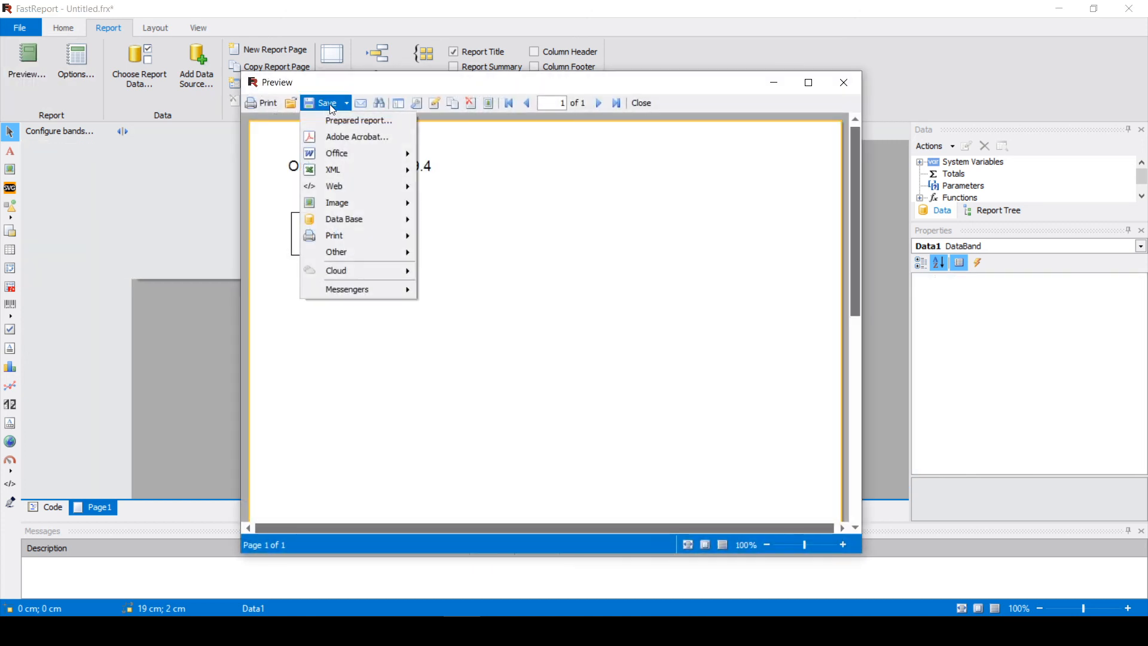
mouse_move(363, 157)
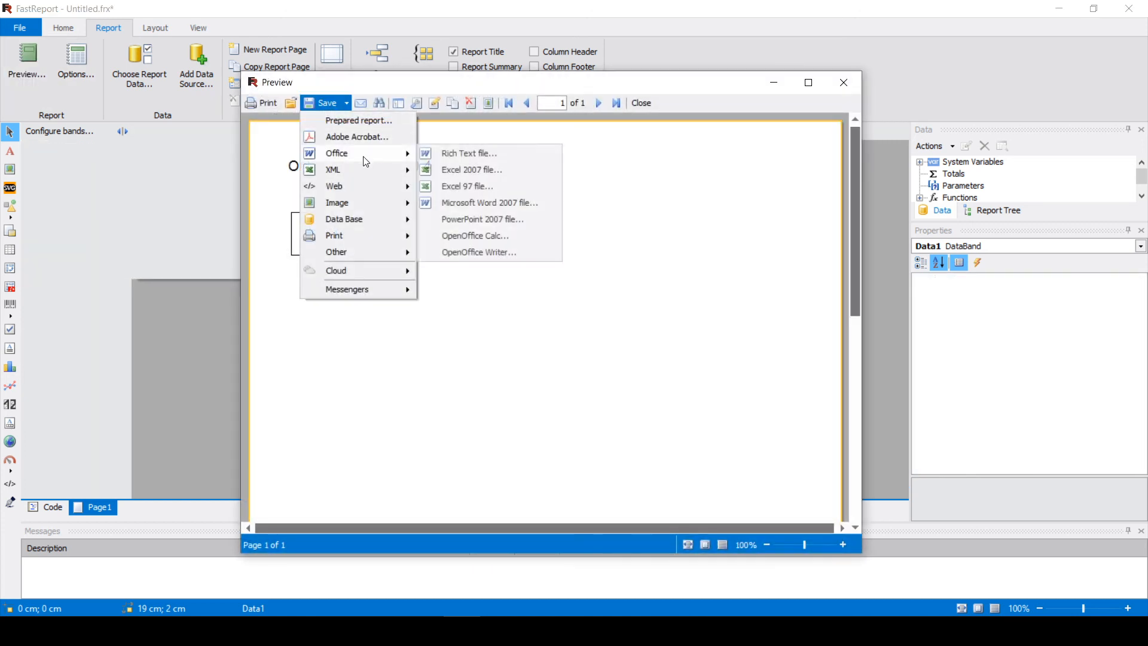
click(498, 204)
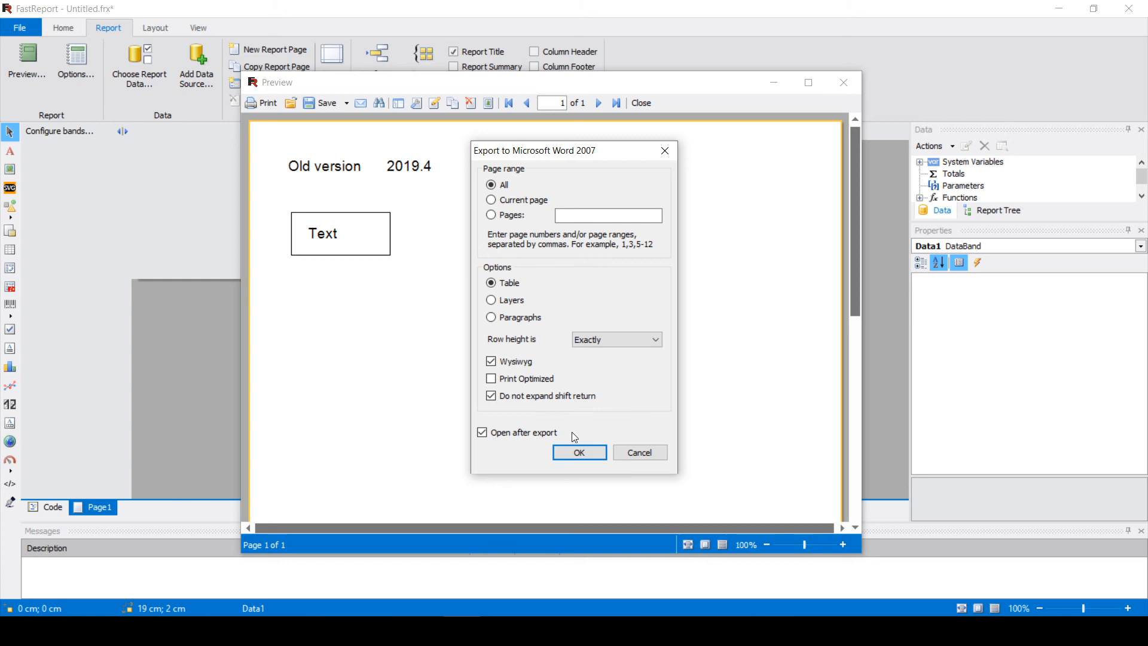
click(578, 453)
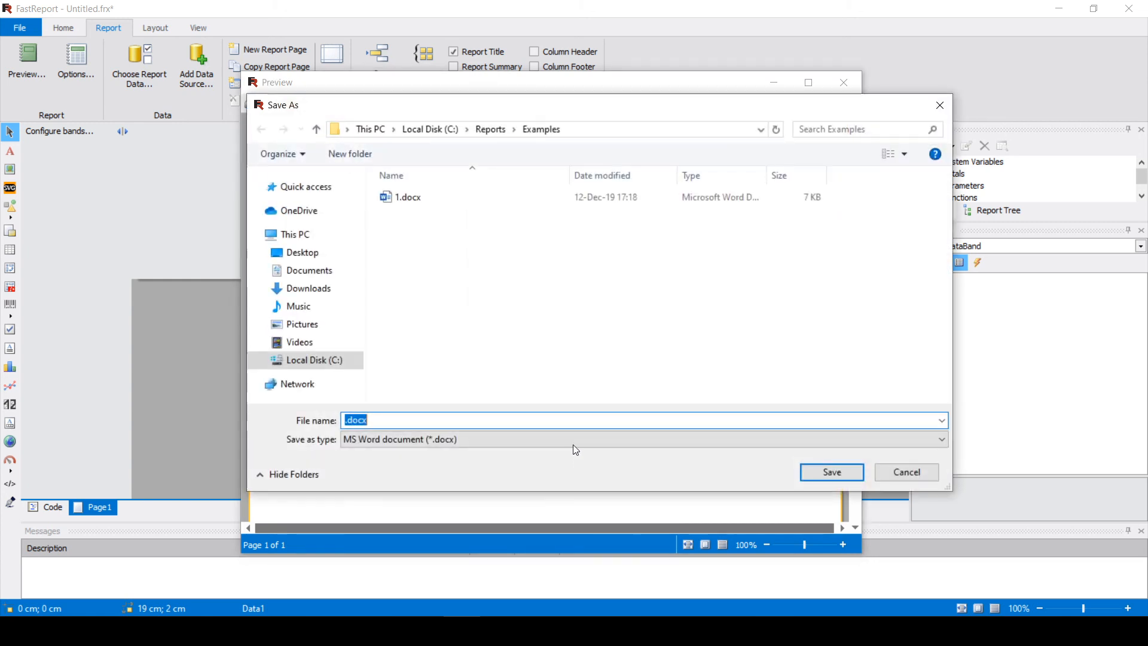
text(2)
click(815, 472)
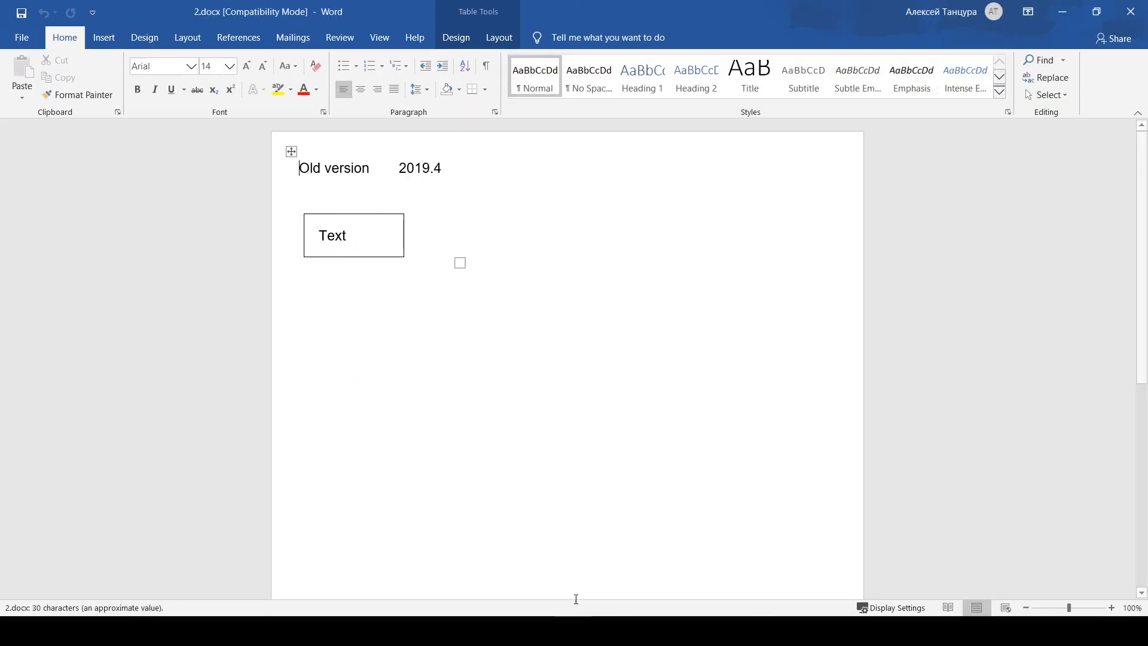
- Compare the text padding inside the bordered box between 1.docx and 2.docx in Word
mouse_move(577, 616)
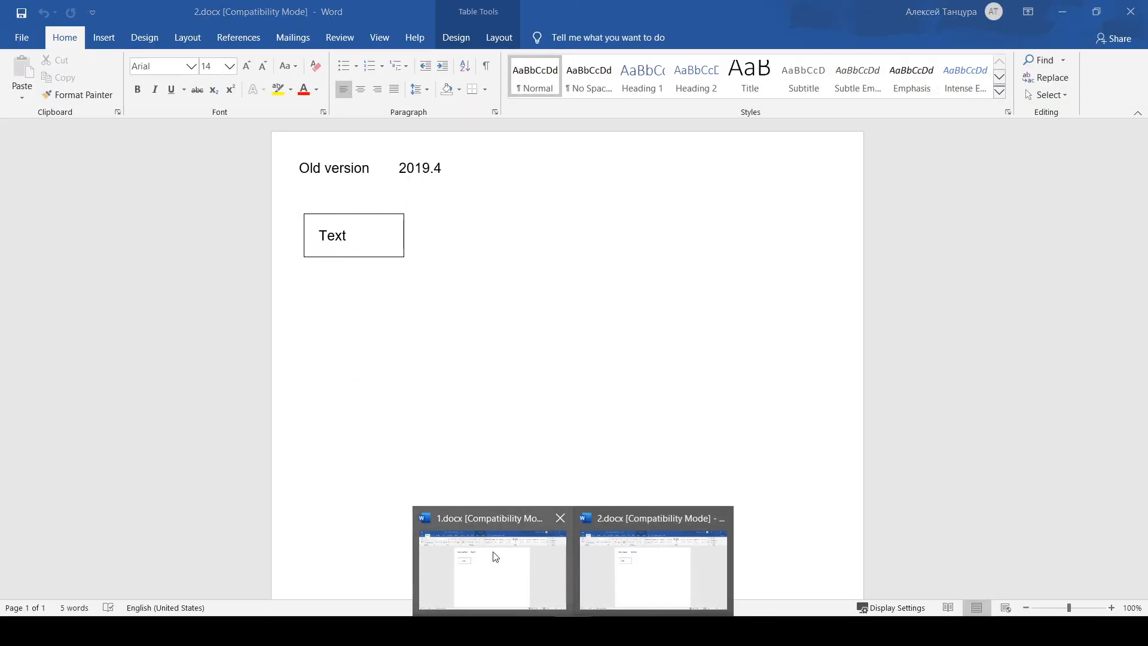
mouse_move(496, 557)
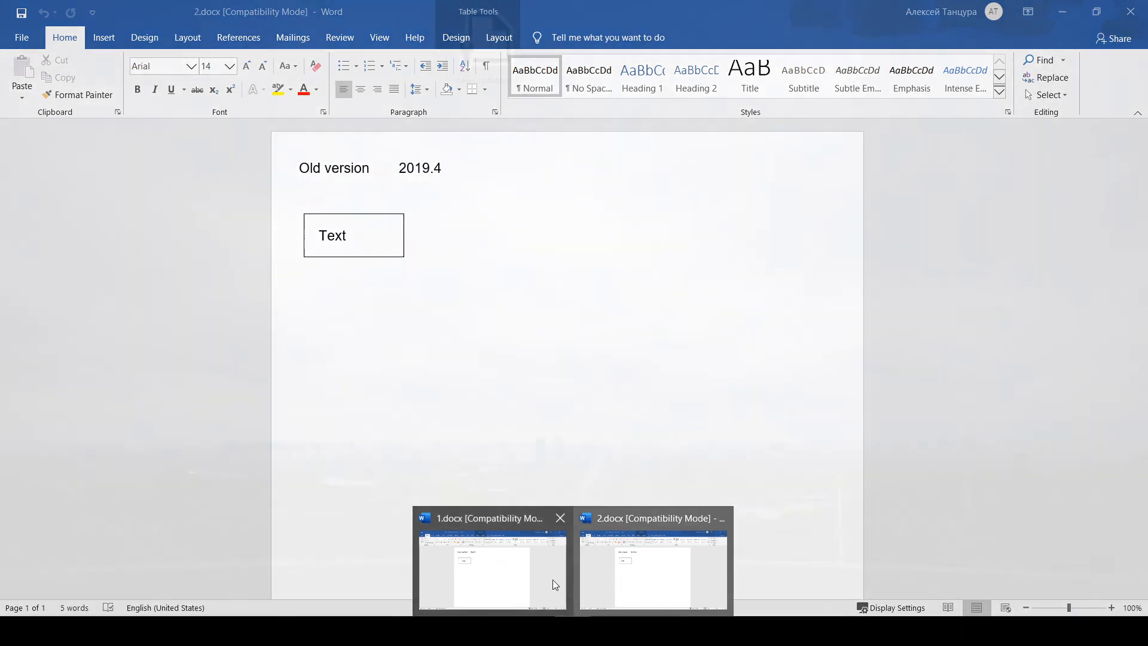
click(510, 564)
mouse_move(362, 241)
mouse_down()
mouse_move(333, 238)
mouse_move(367, 241)
mouse_up()
click(500, 334)
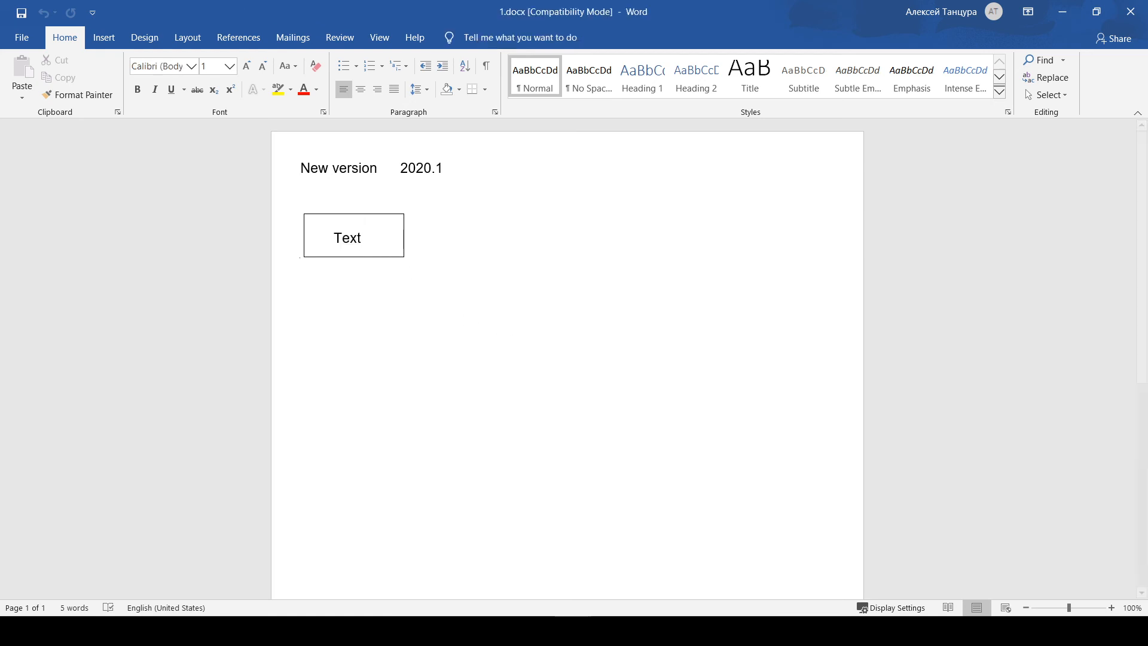
mouse_move(573, 631)
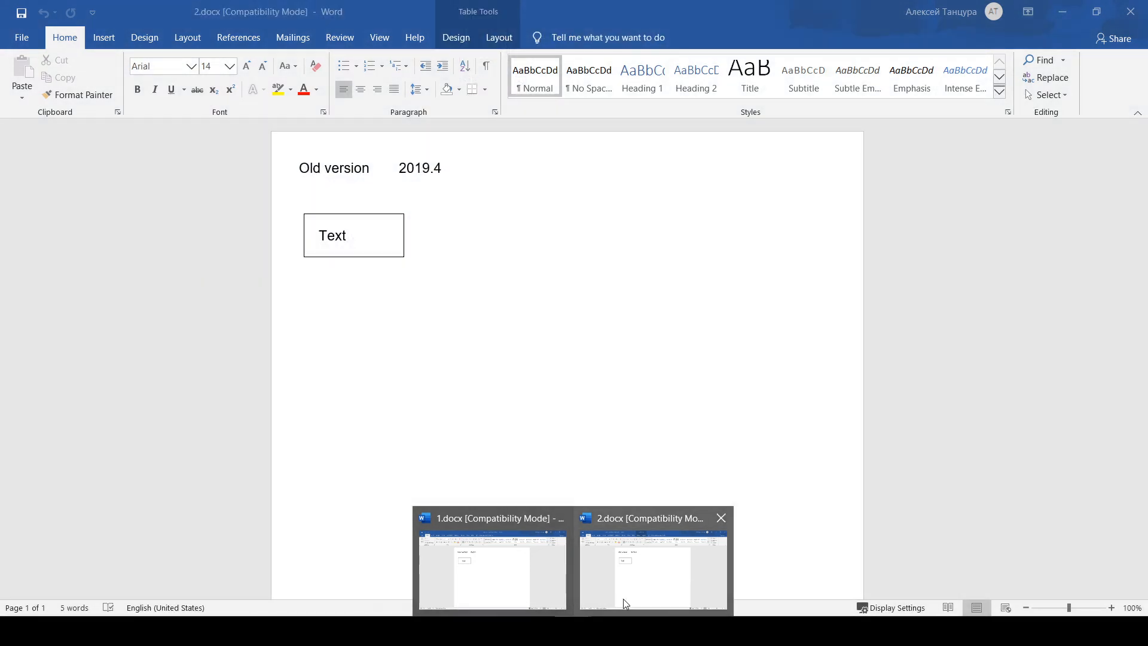
click(624, 598)
click(569, 332)
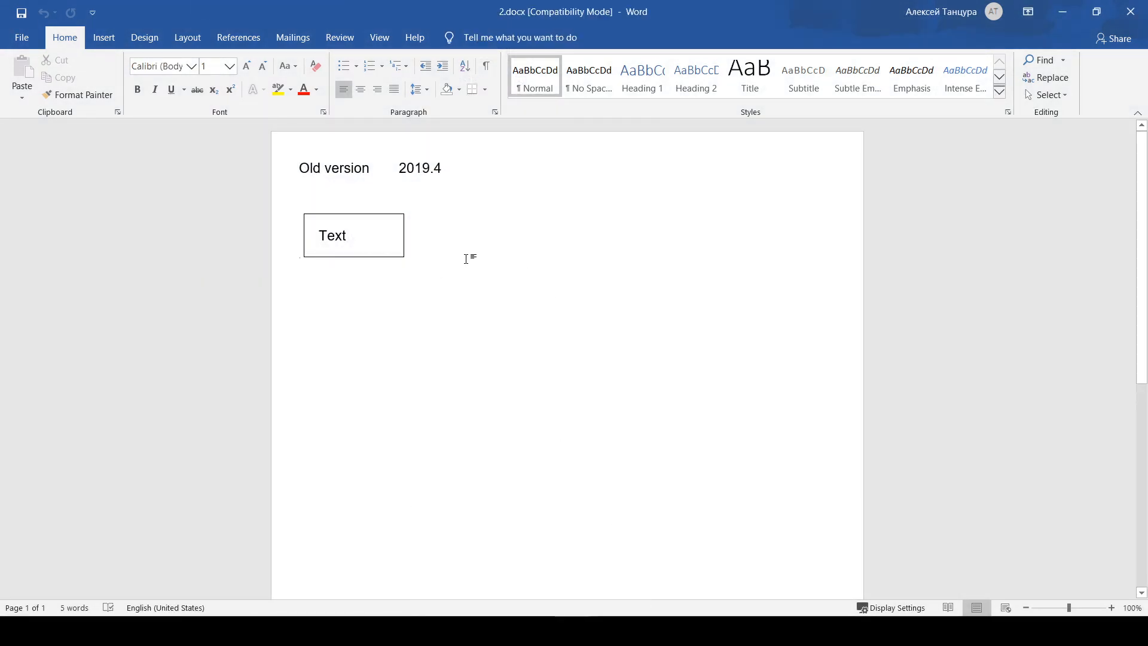
click(443, 250)
click(436, 262)
click(573, 631)
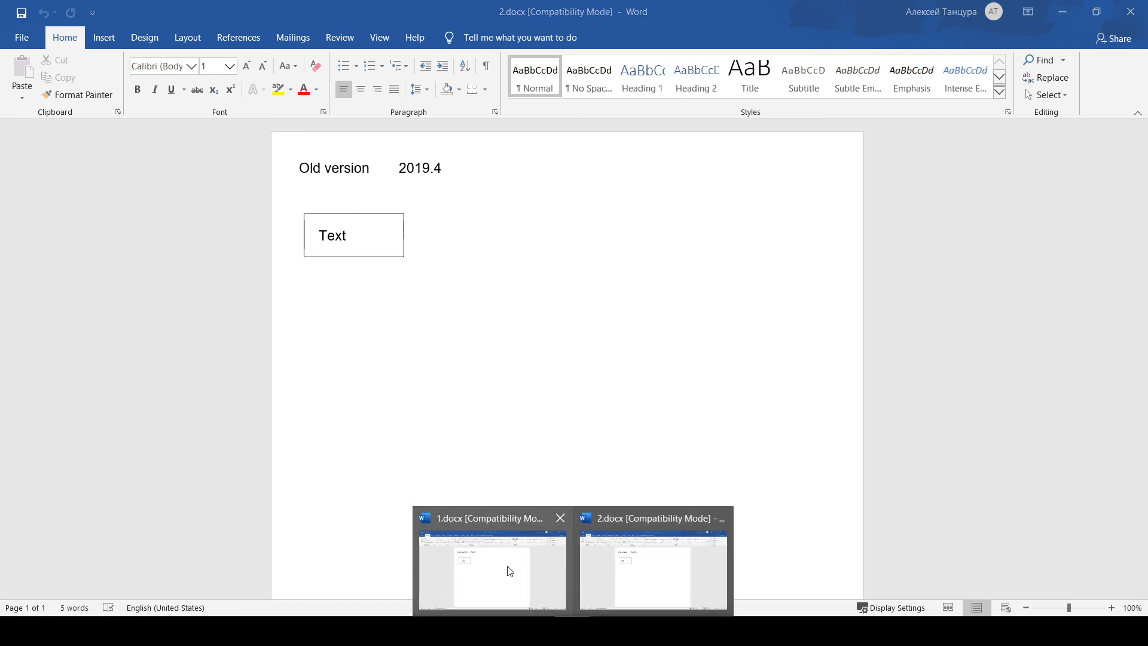
click(508, 569)
mouse_move(377, 236)
mouse_down()
mouse_move(382, 246)
mouse_move(317, 238)
mouse_move(361, 237)
mouse_up()
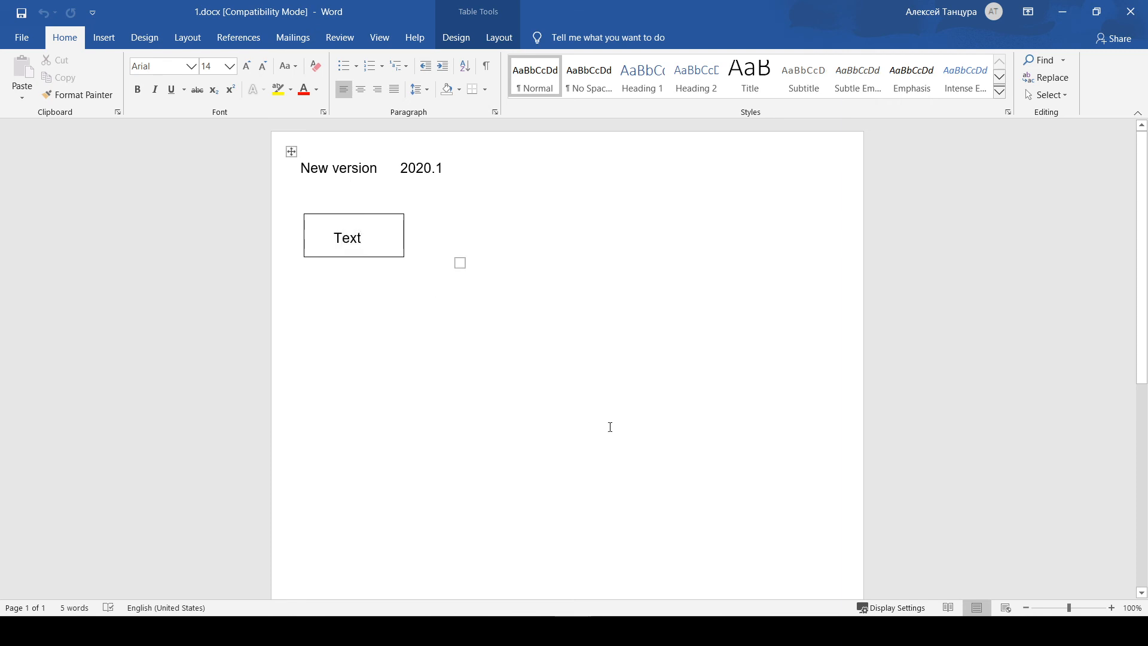
click(583, 180)
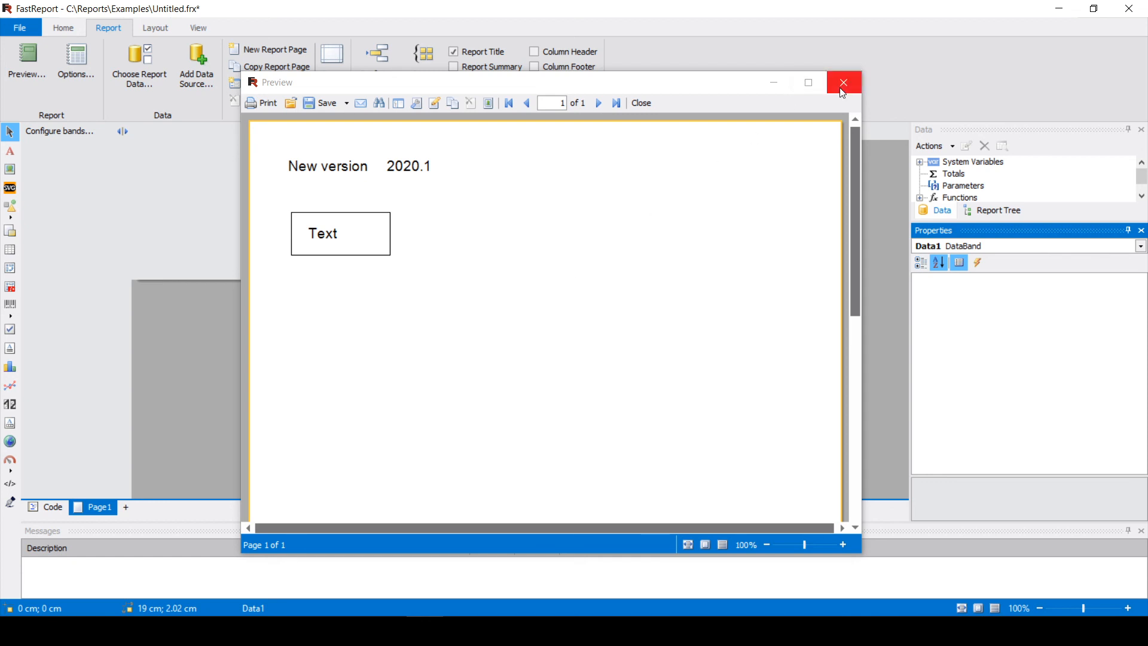
- Close both report previews and check the text alignment of the bordered Text object in each report
click(845, 82)
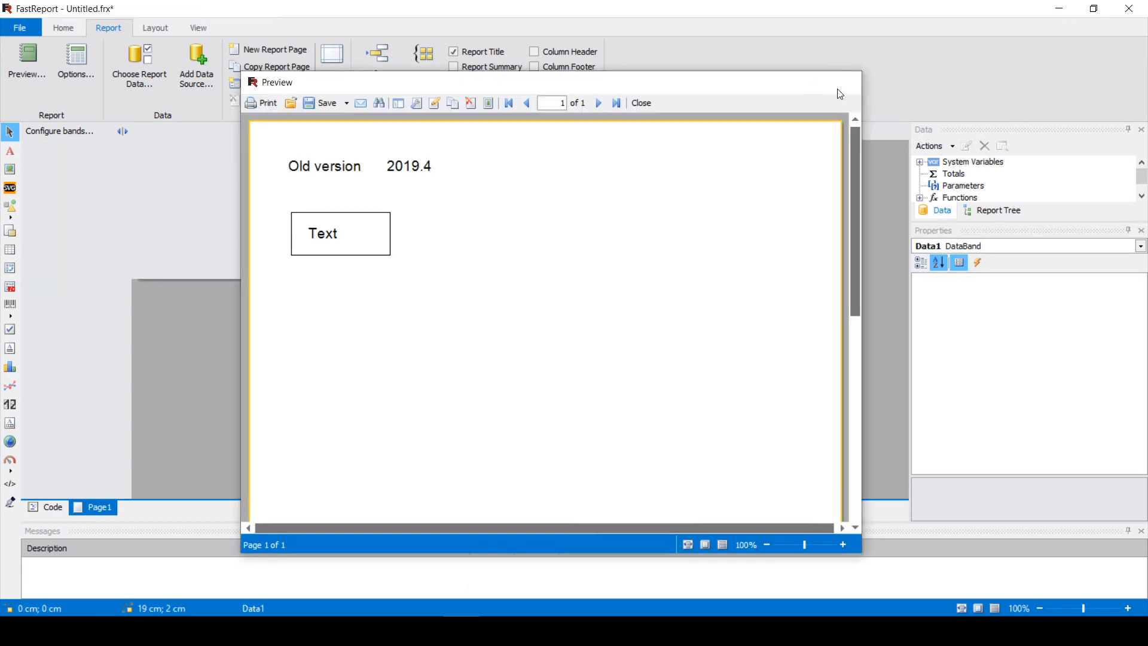
key(Escape)
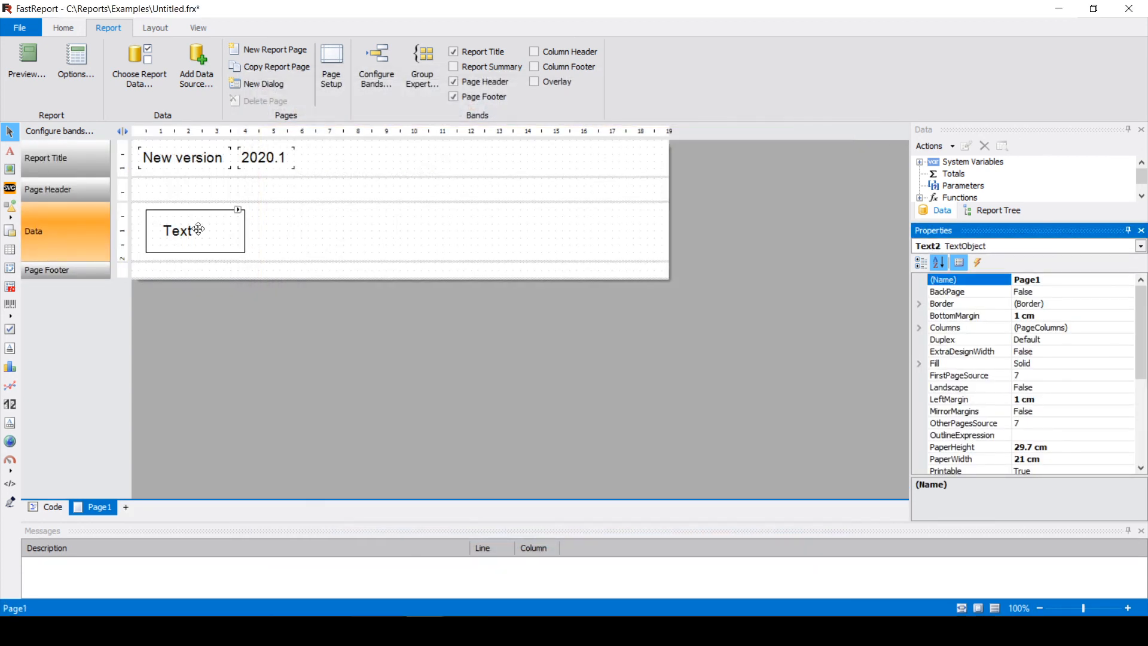
click(198, 229)
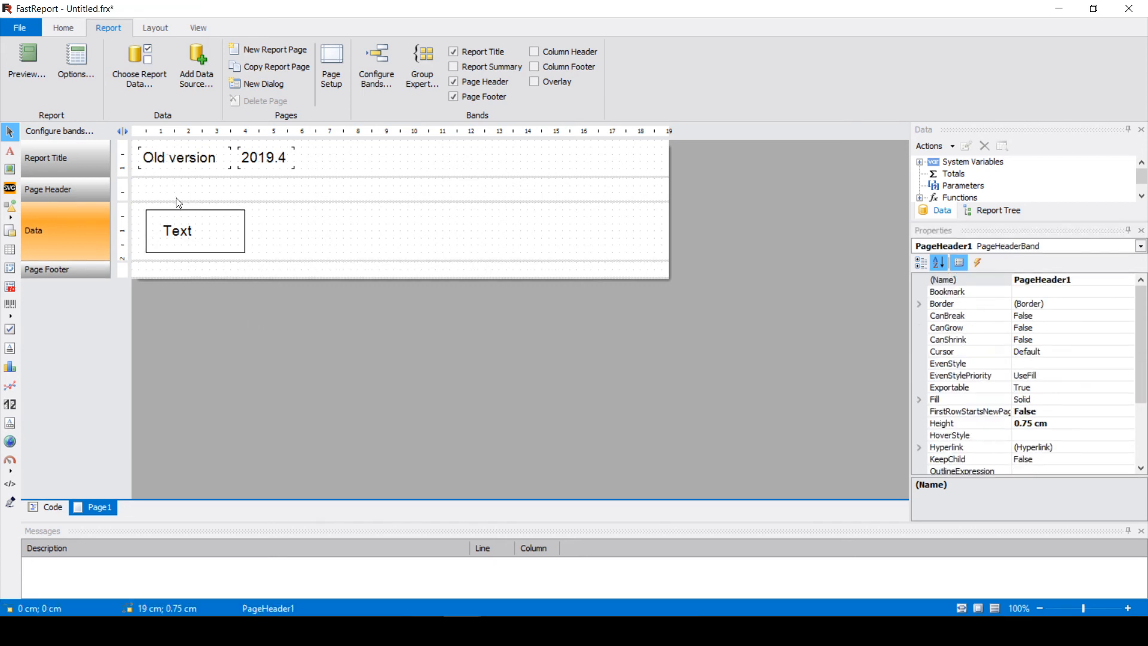
click(187, 225)
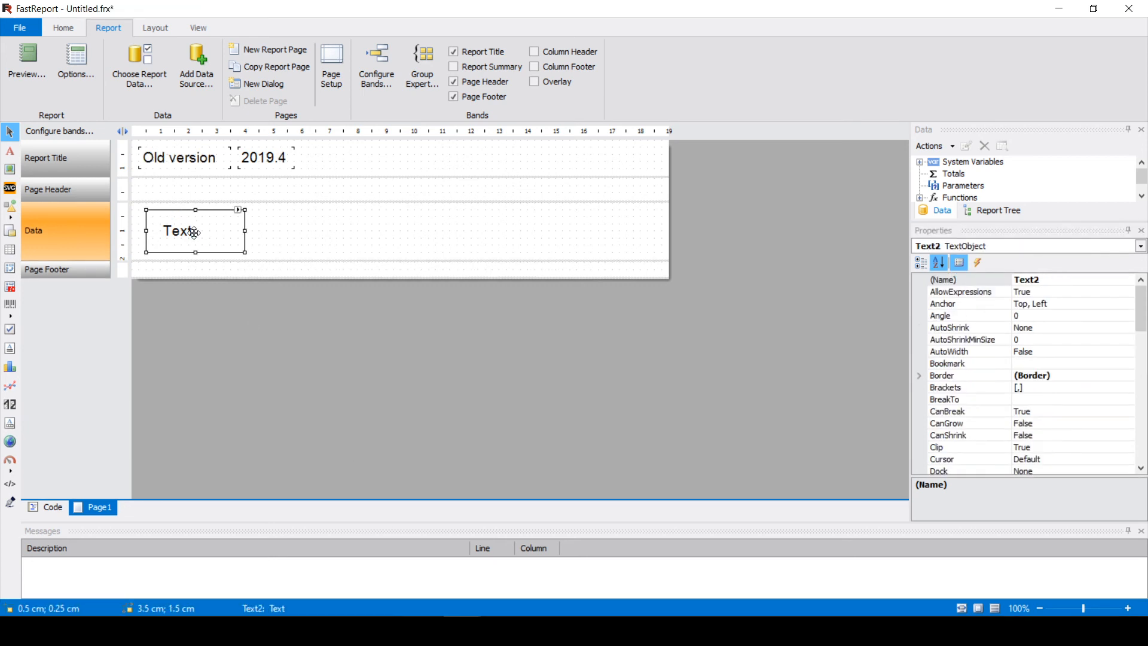
click(76, 30)
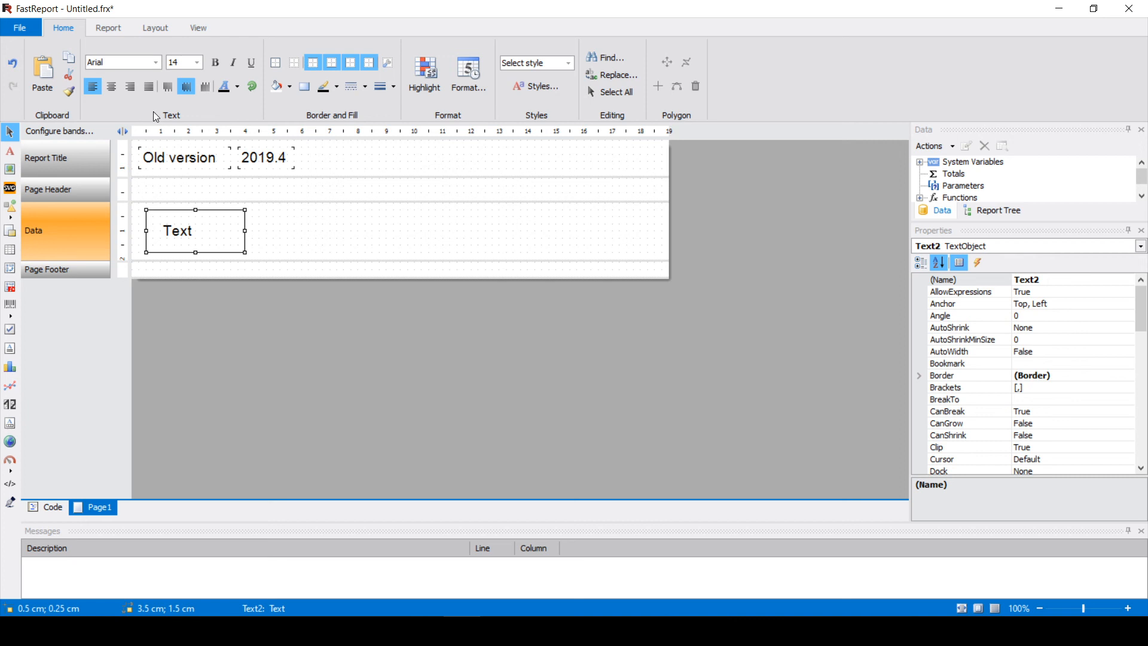
click(187, 87)
- Switch to the FontHandlersExportToPDF project in Visual Studio, open Form1 and review the code behind its Enumerate fonts button
click(388, 631)
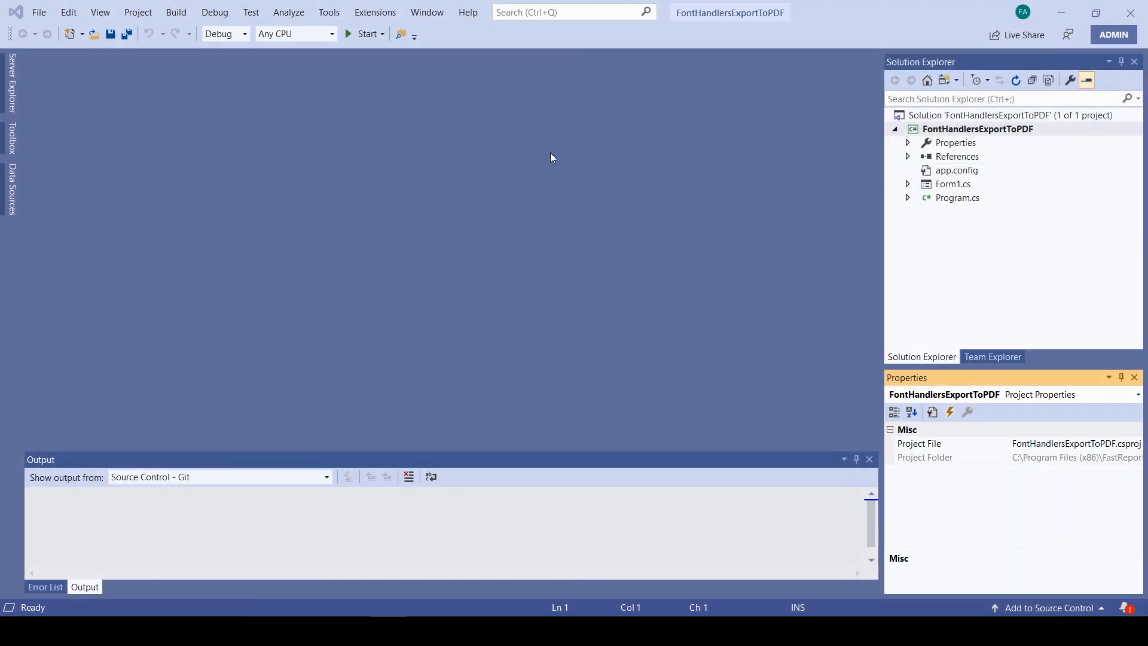
click(314, 630)
double_click(957, 185)
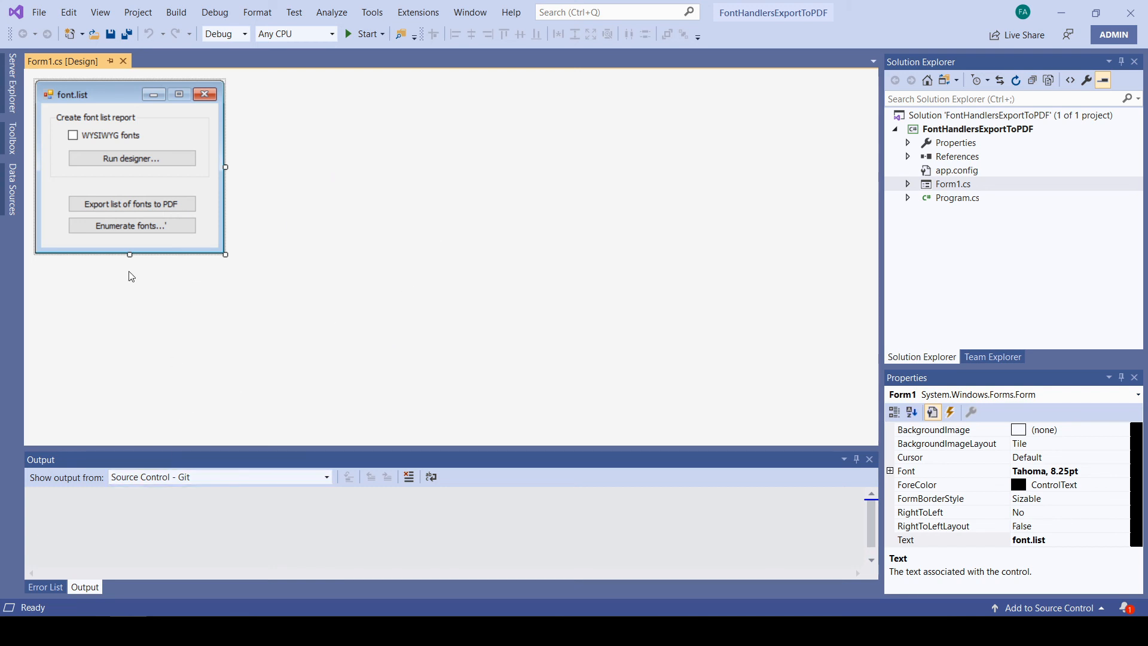
double_click(133, 226)
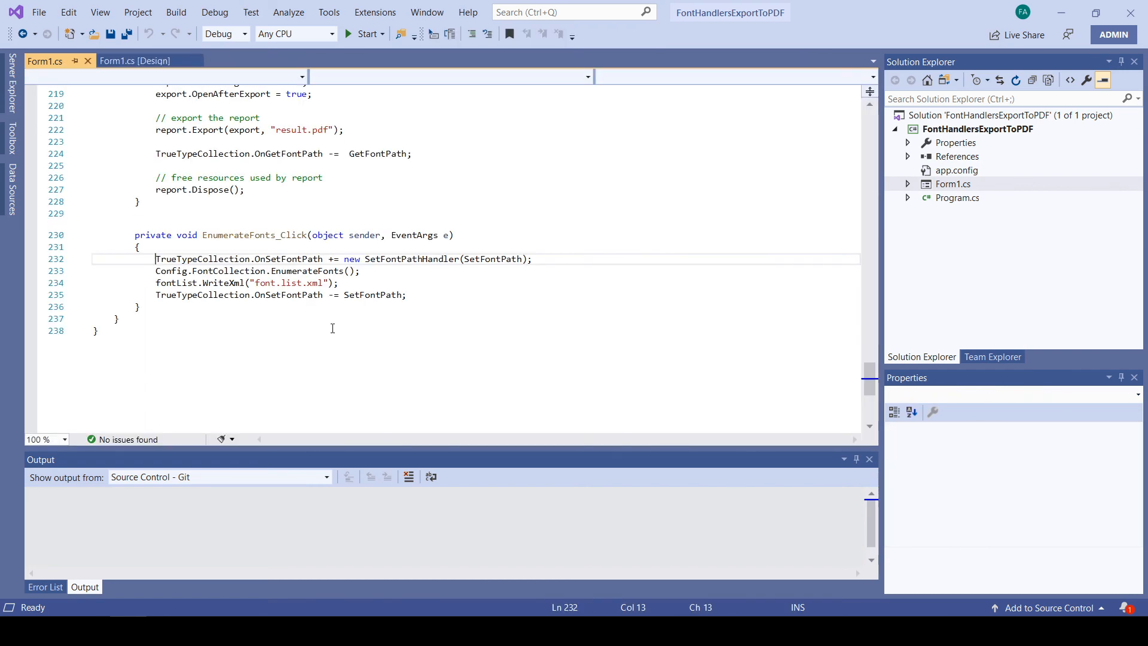
click(400, 327)
scroll(361, 385, up, 12)
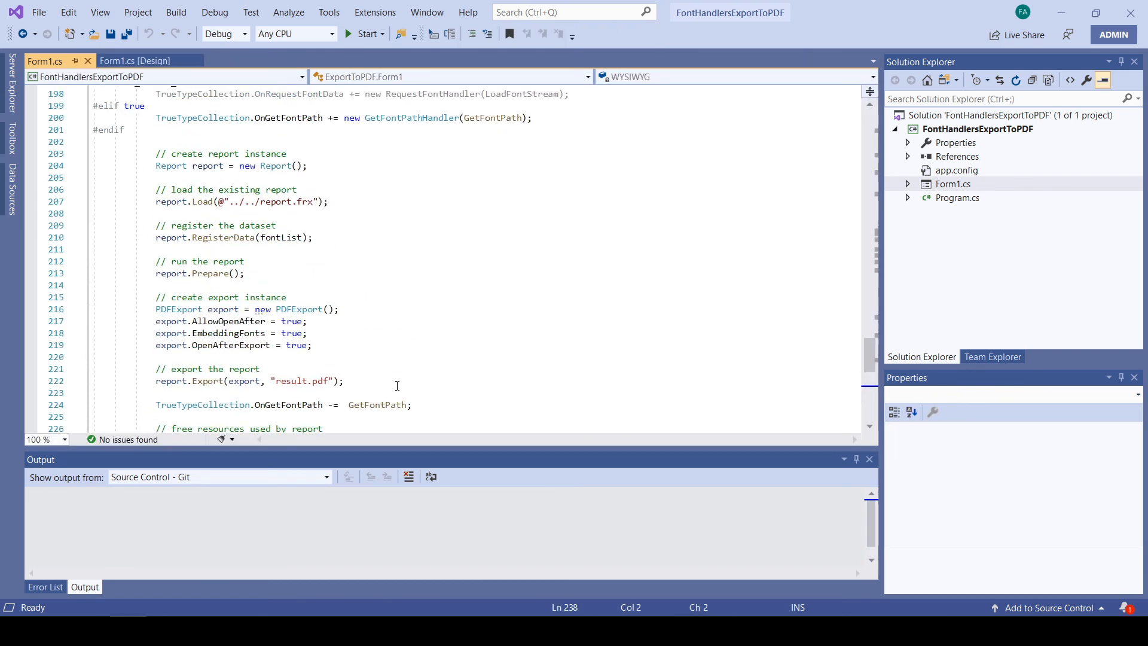
scroll(372, 209, down, 10)
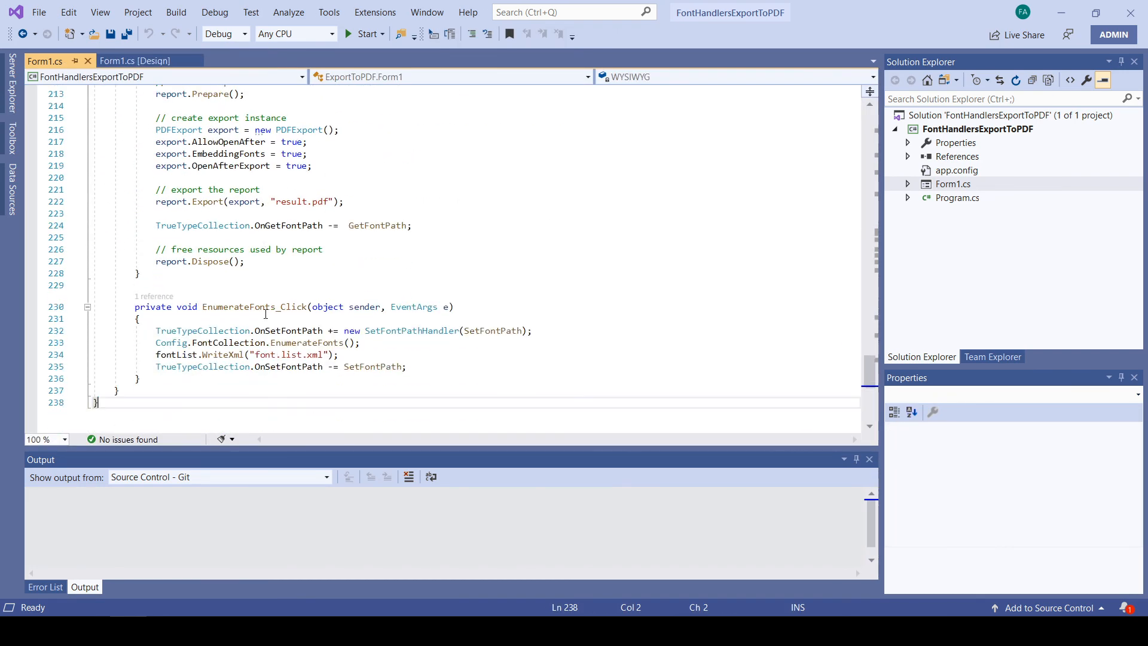
- Start debugging the project and bring its running font.list window in front of the Form1 code
click(352, 38)
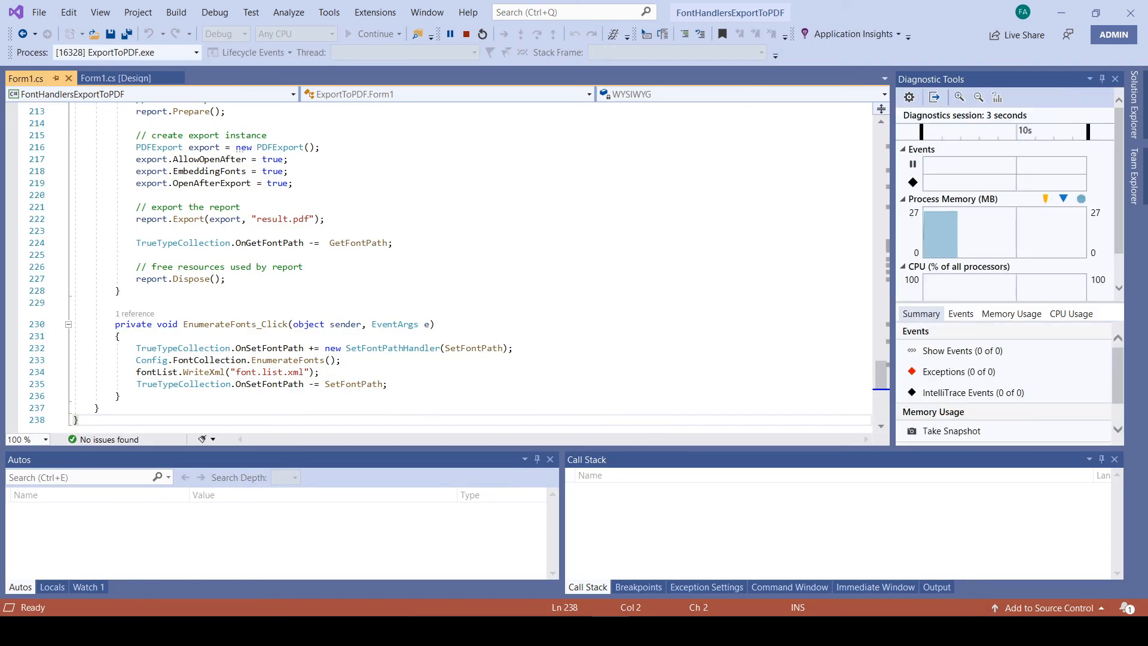
drag(103, 270, 534, 159)
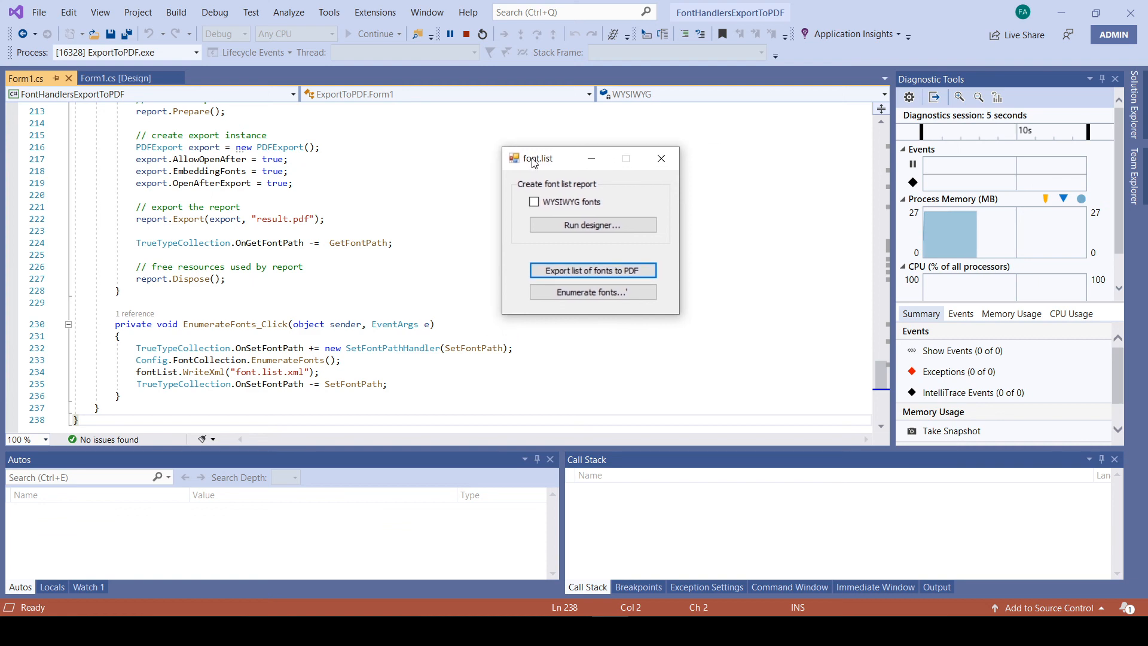
click(125, 80)
click(35, 80)
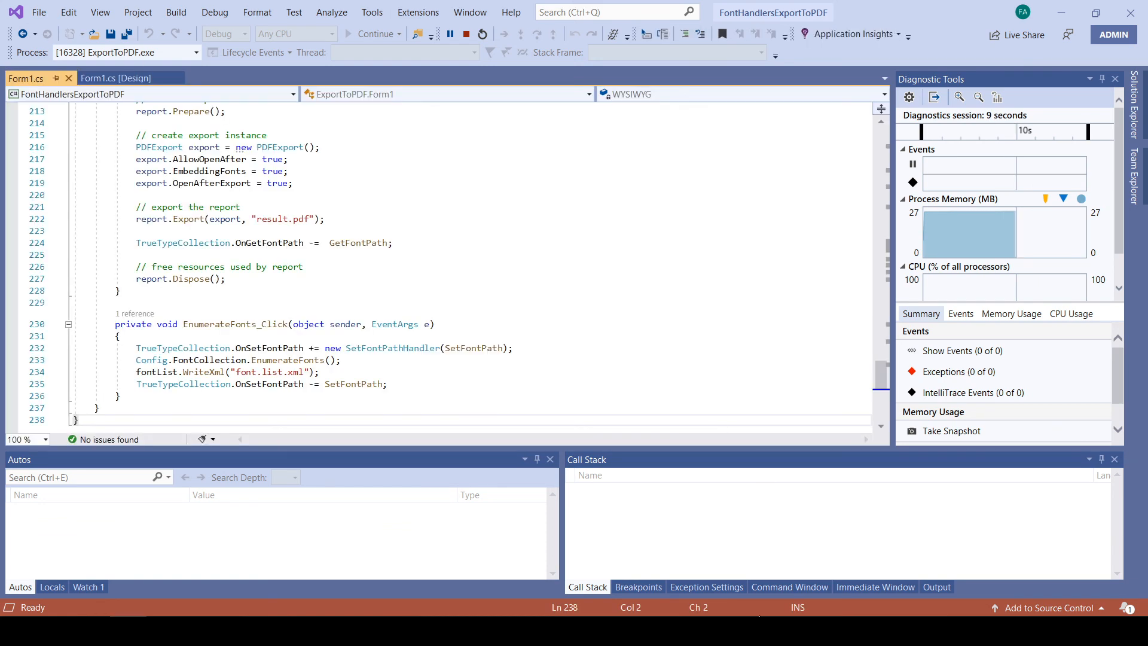
click(788, 630)
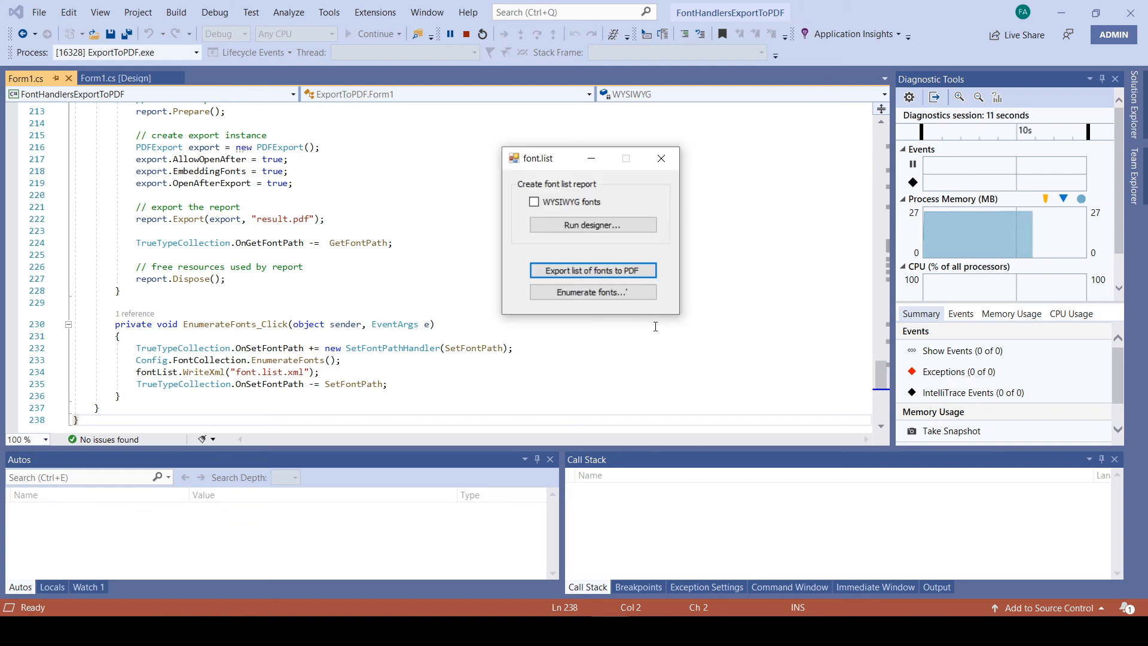
- Run the report designer from the font.list window and decline the auto save recovery
click(603, 228)
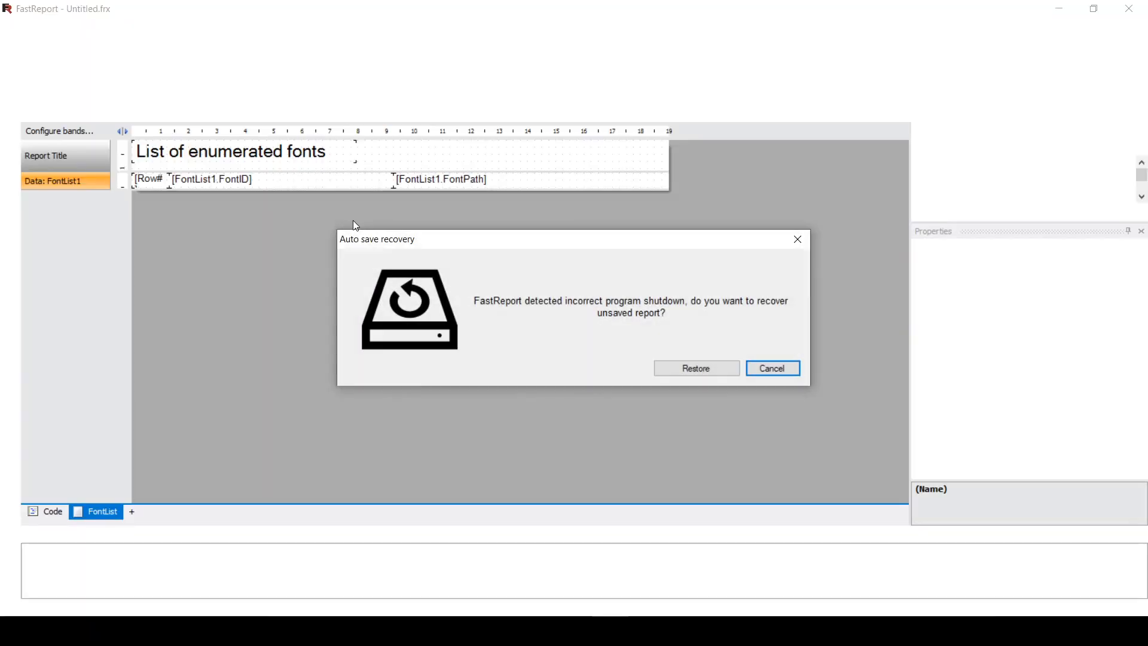
mouse_move(425, 631)
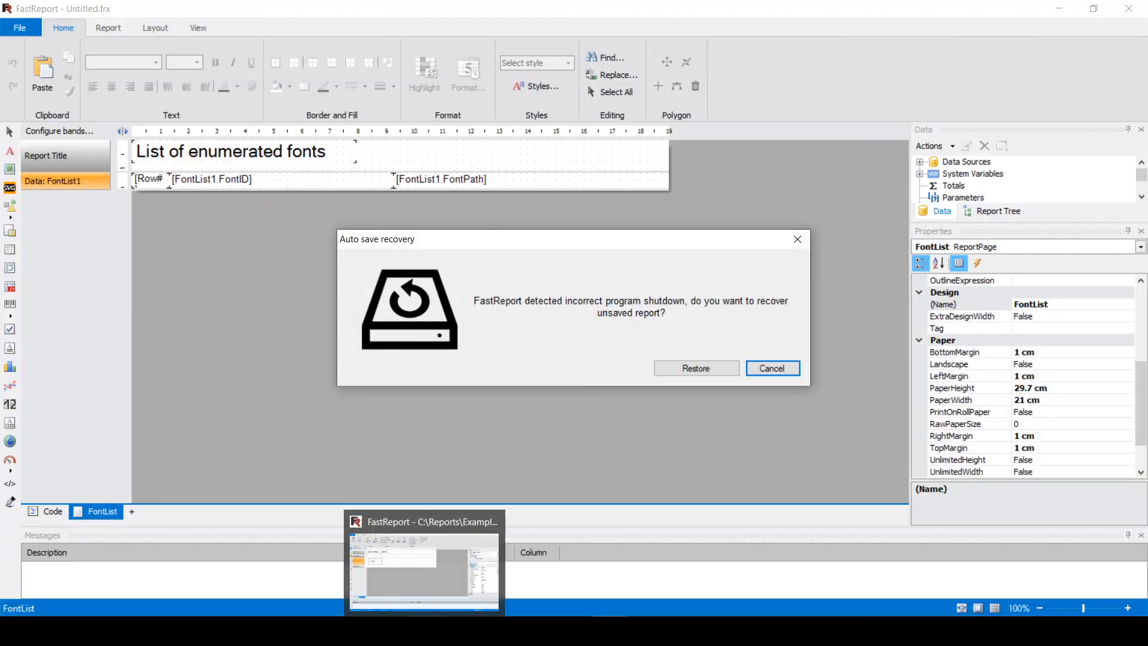
click(798, 239)
- View the data rows of the FontList1 data source before enumerating fonts, and close the designer
click(921, 162)
click(975, 186)
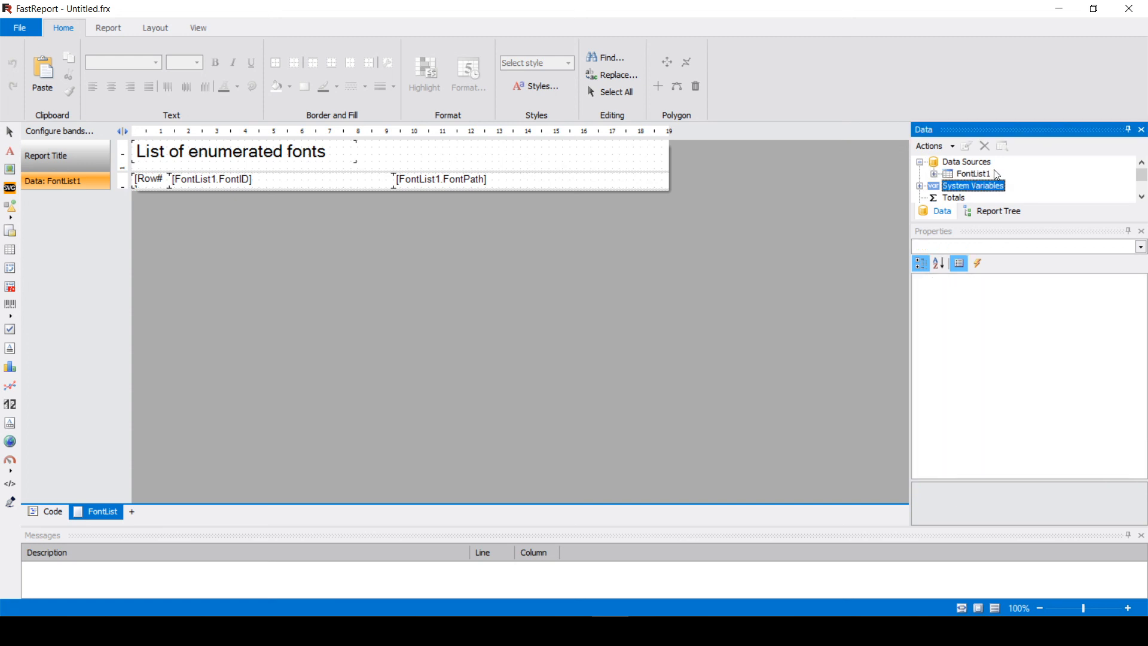
click(972, 174)
click(1003, 147)
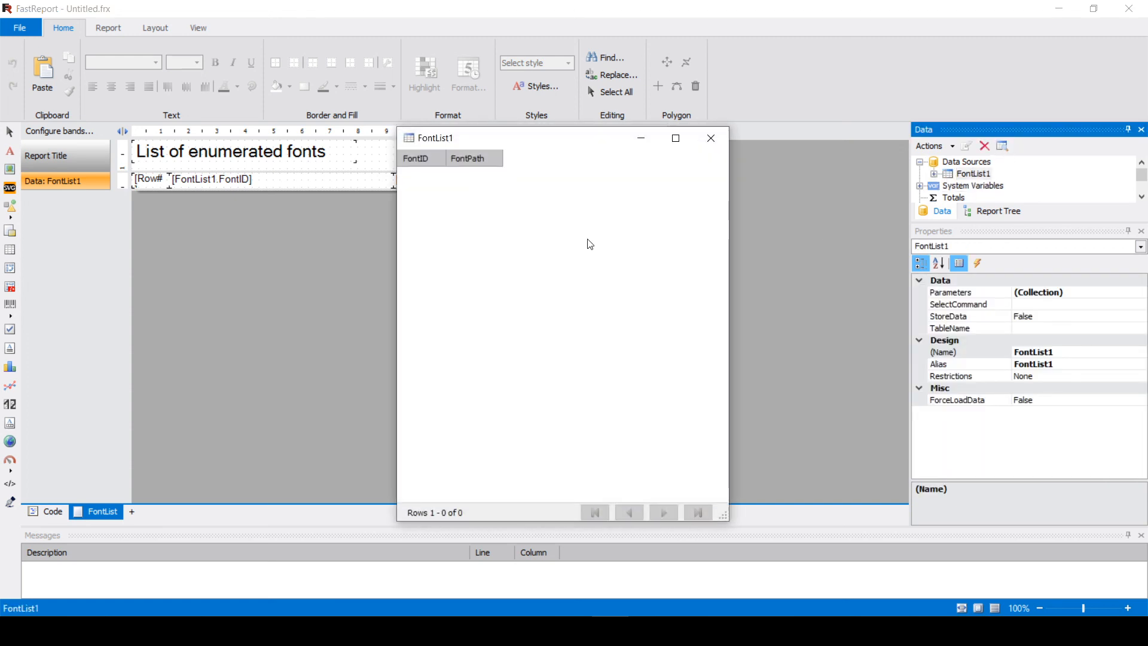
click(707, 142)
click(1002, 146)
click(711, 139)
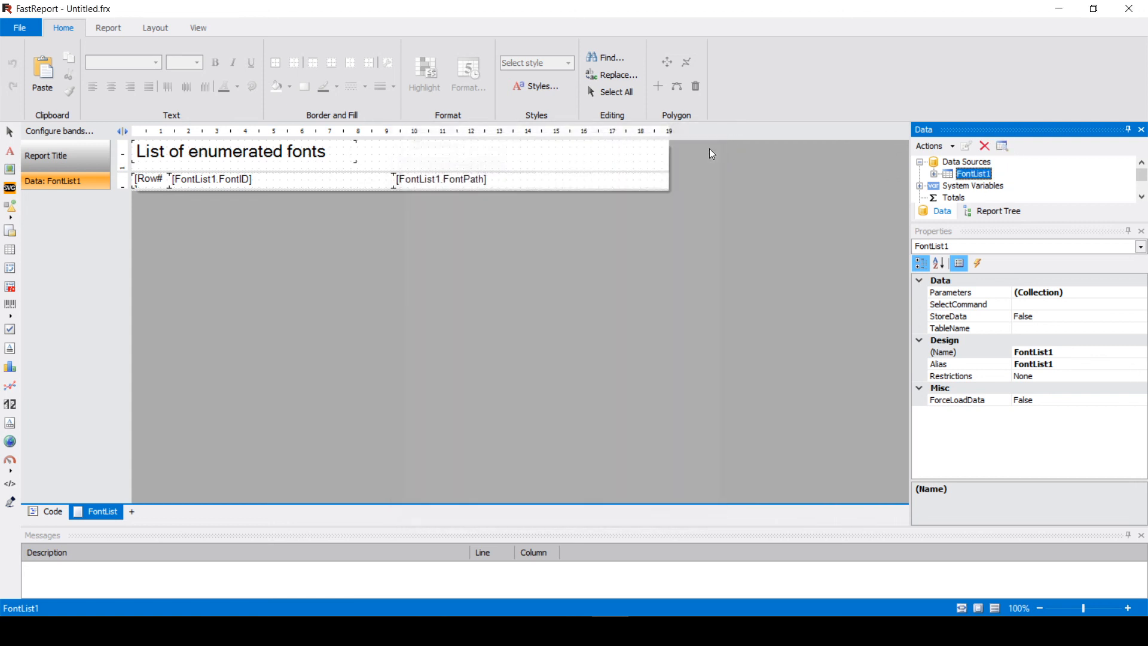
click(1120, 7)
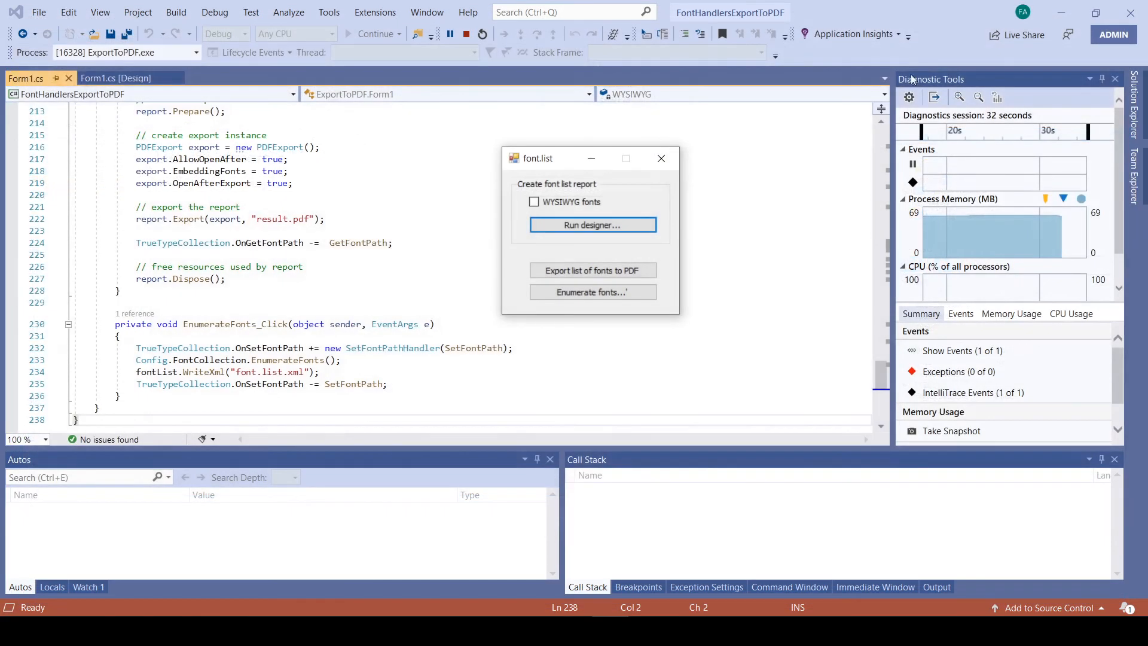
- Enumerate the fonts from the font.list window and look at the process memory and CPU graphs in Diagnostic Tools
click(623, 296)
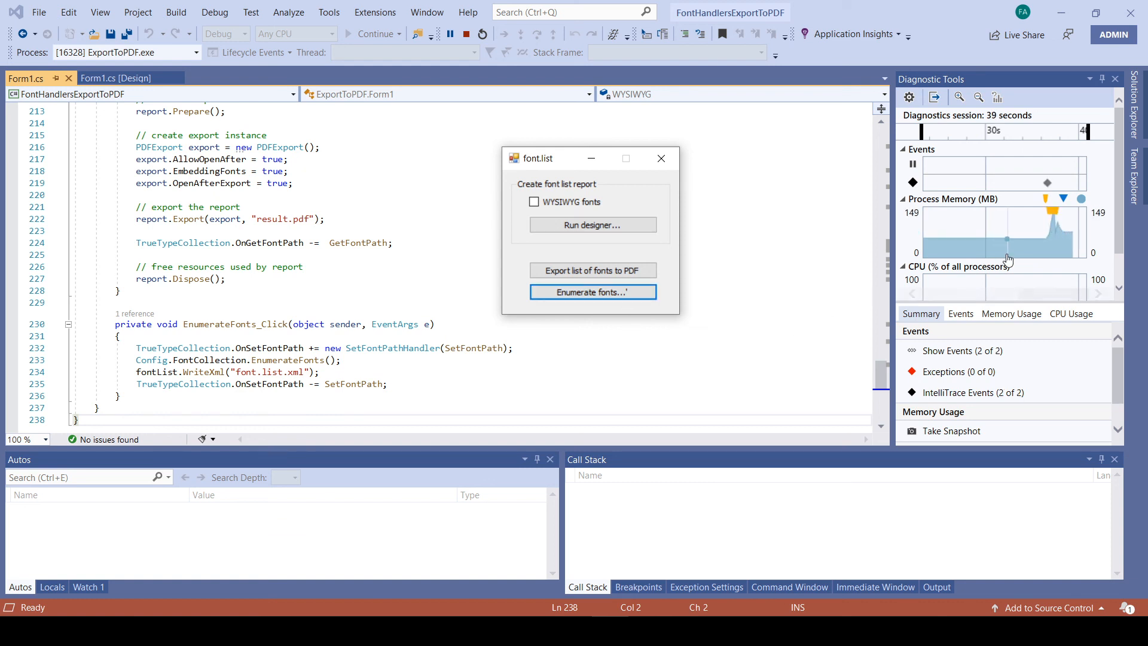
scroll(1028, 258, down, 1)
drag(1119, 209, 1119, 215)
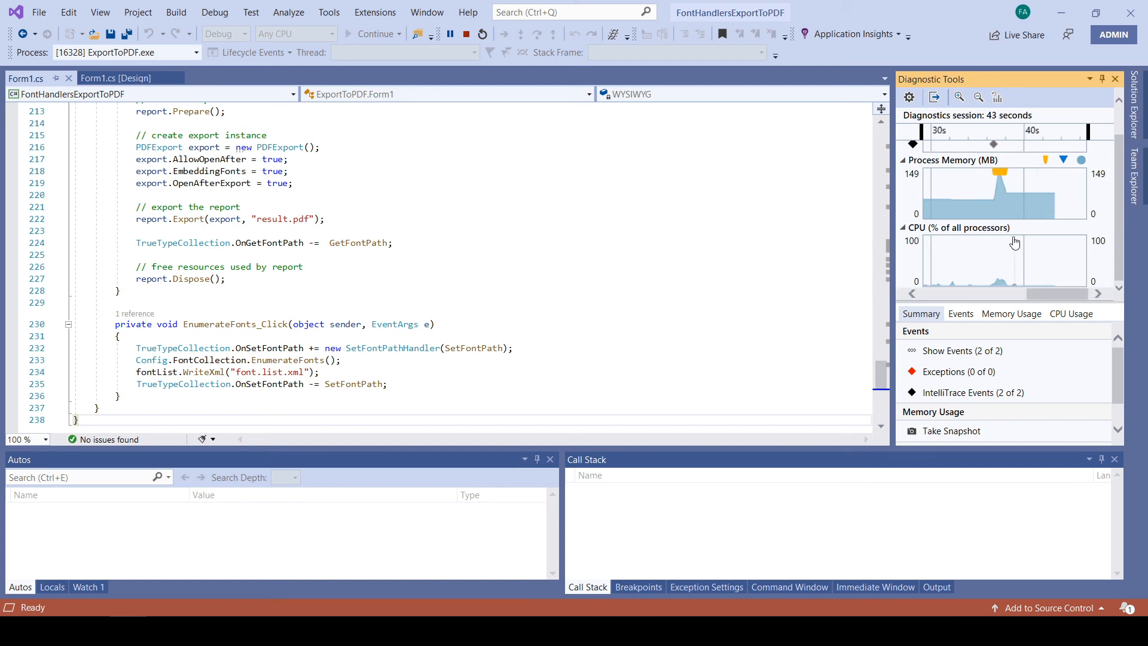
key(alt+Tab)
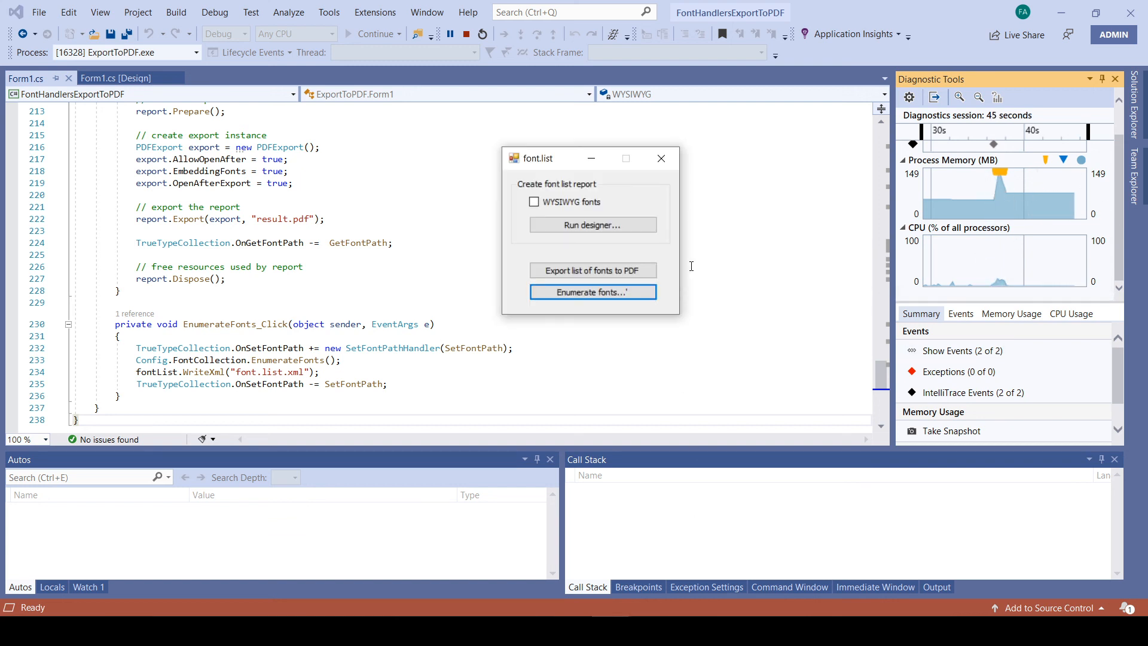
- Run the designer again, view the enumerated fonts in the FontList1 data source and close the designer
click(630, 228)
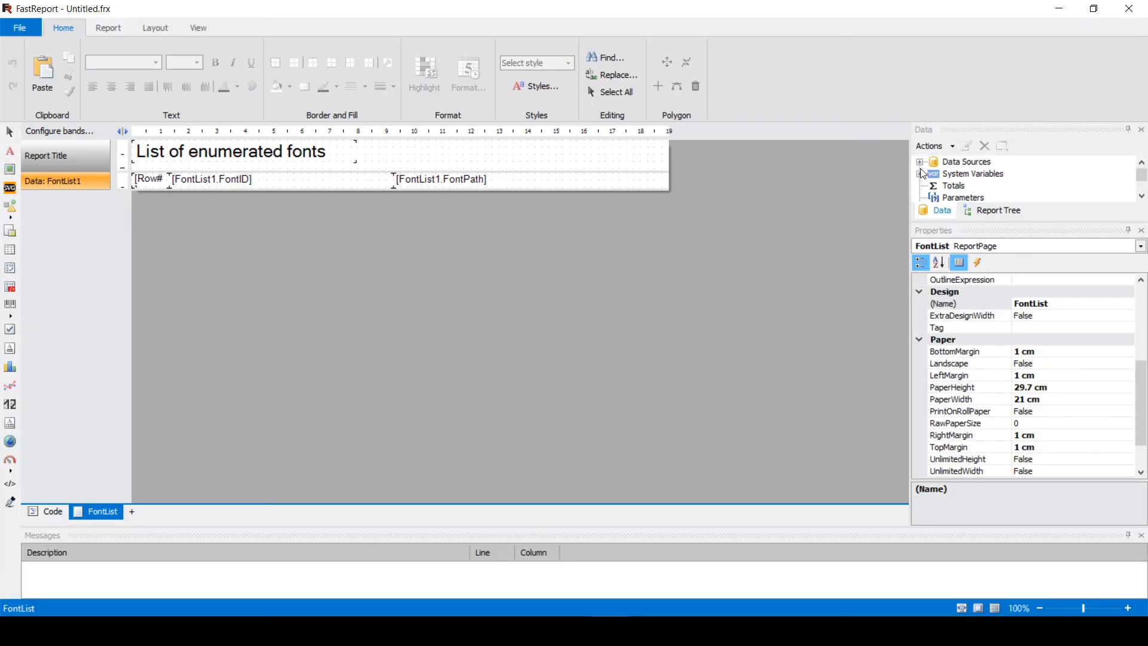
click(920, 164)
click(988, 174)
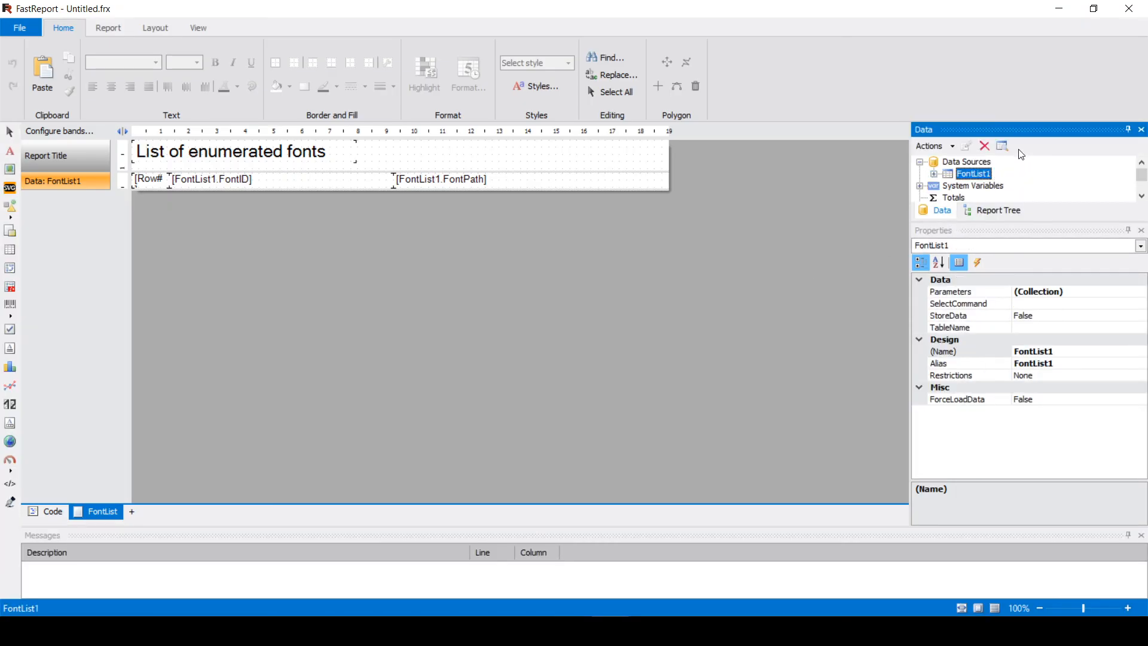
click(1004, 147)
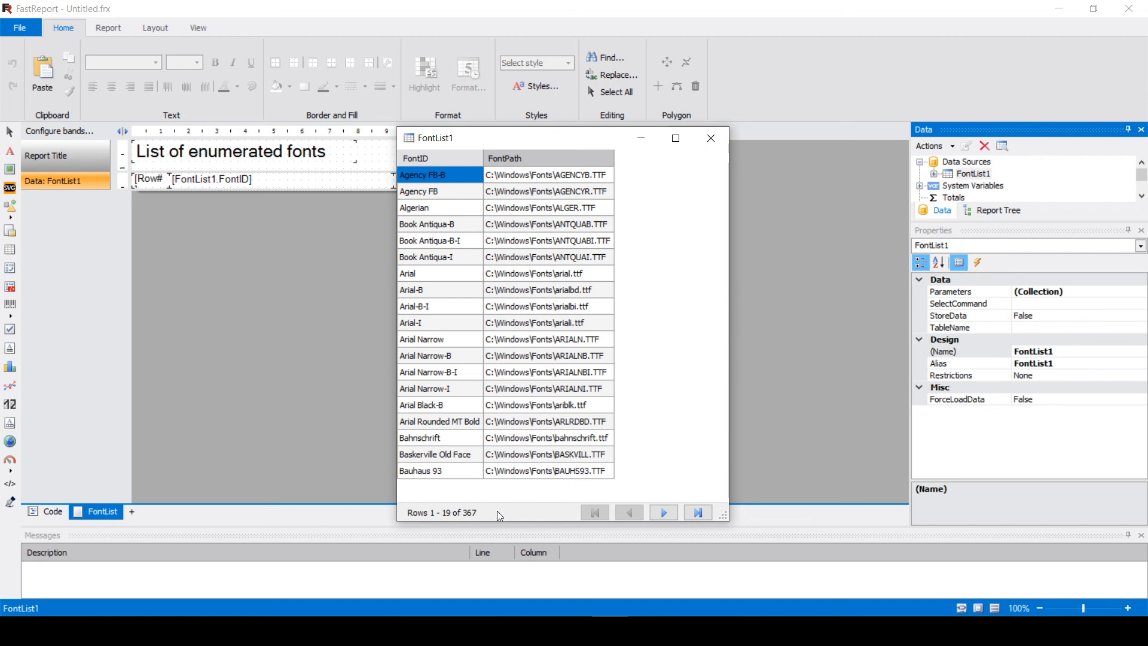
click(710, 139)
click(113, 26)
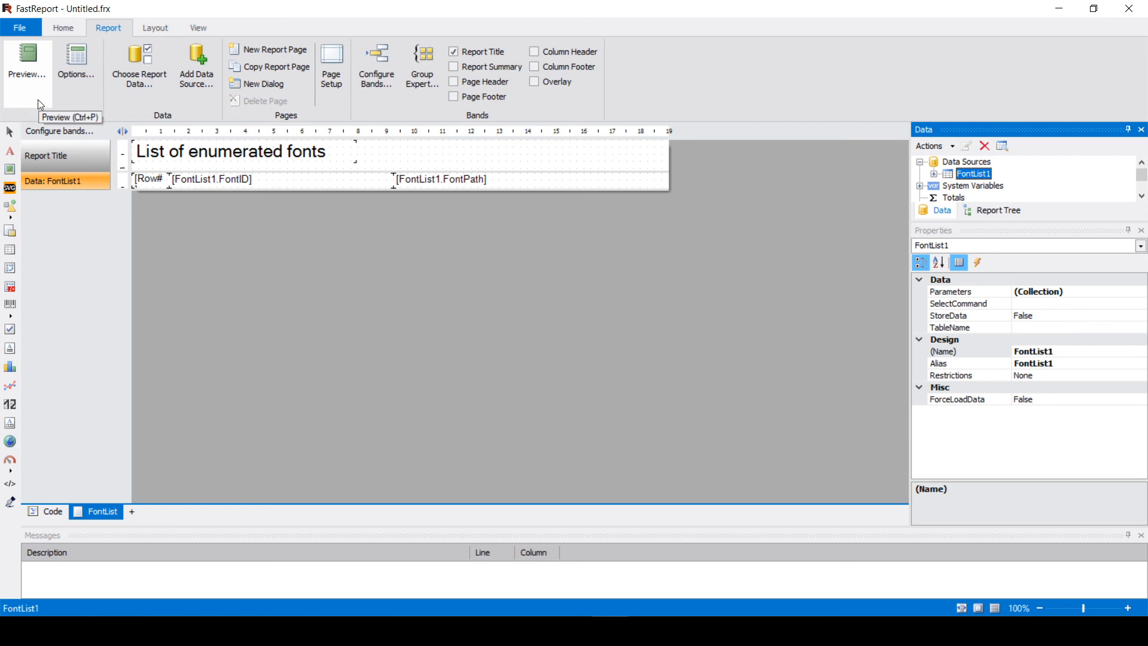
click(1128, 9)
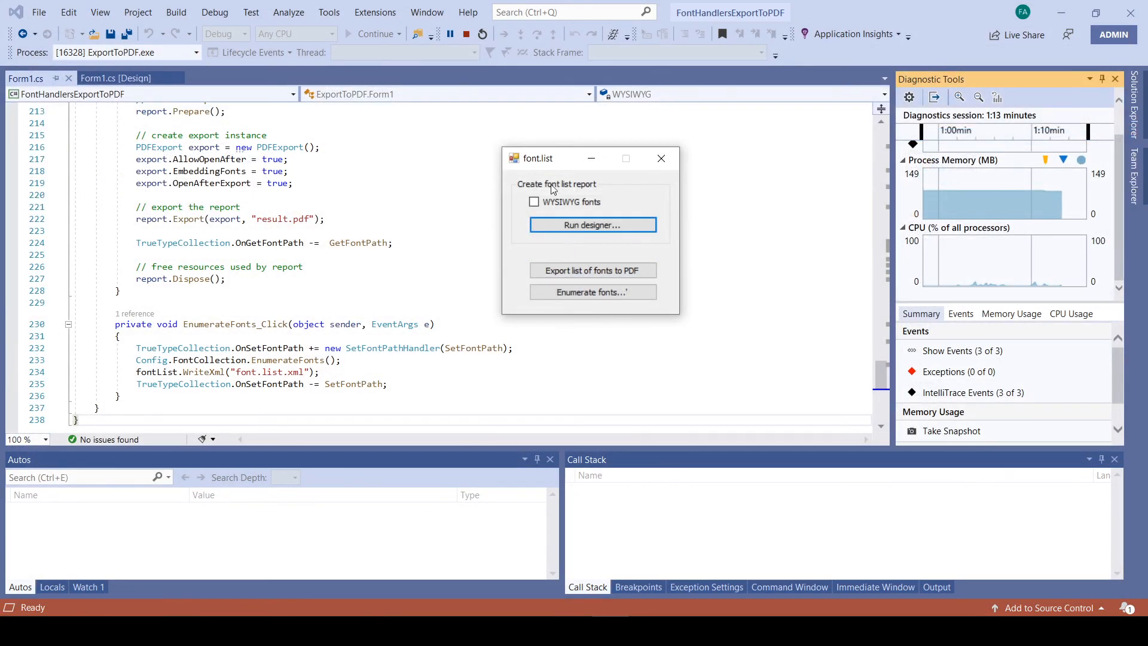
- Export the list of fonts to PDF and examine the font names and paths in result.pdf, moving the Examples folder window away
drag(549, 158, 485, 135)
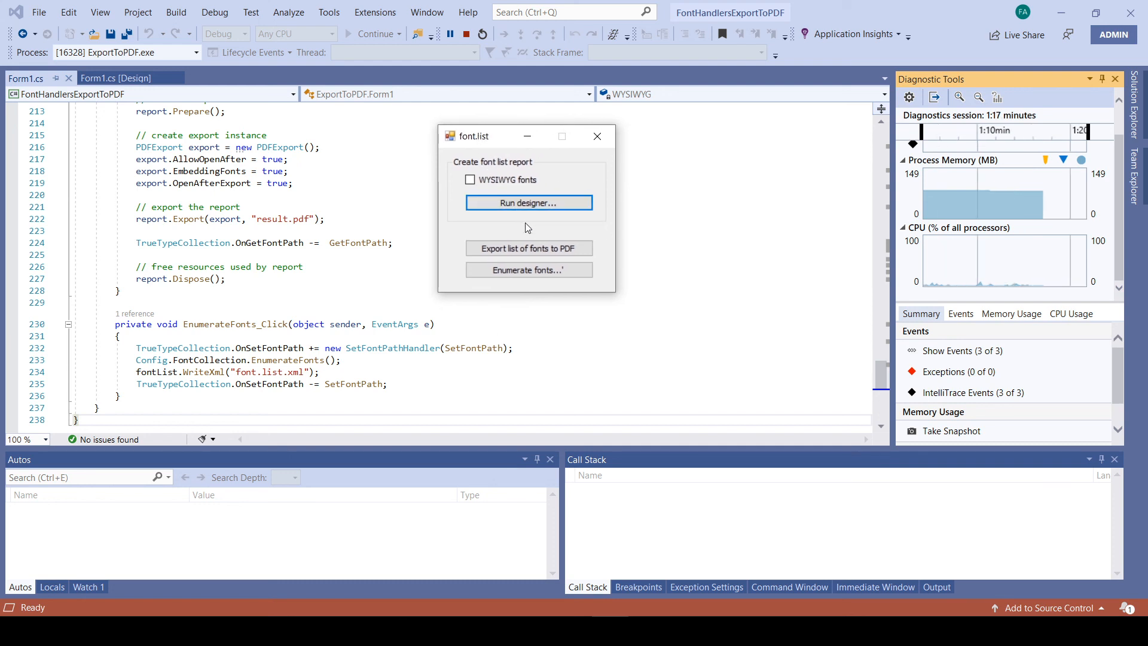
click(568, 251)
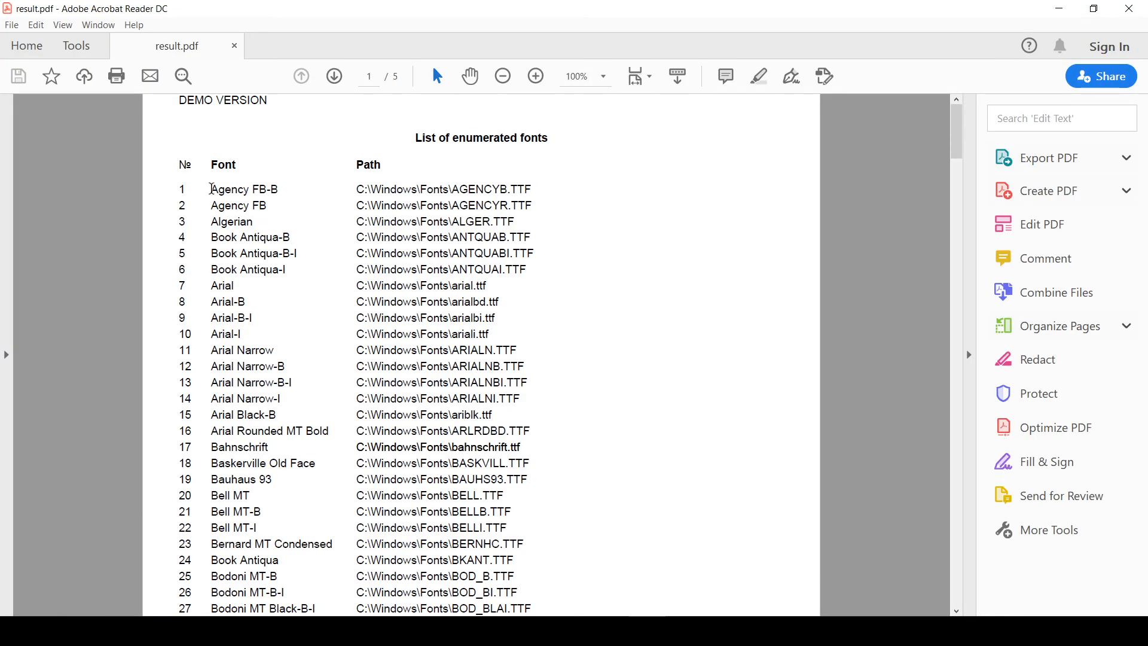
drag(177, 184, 530, 610)
click(658, 412)
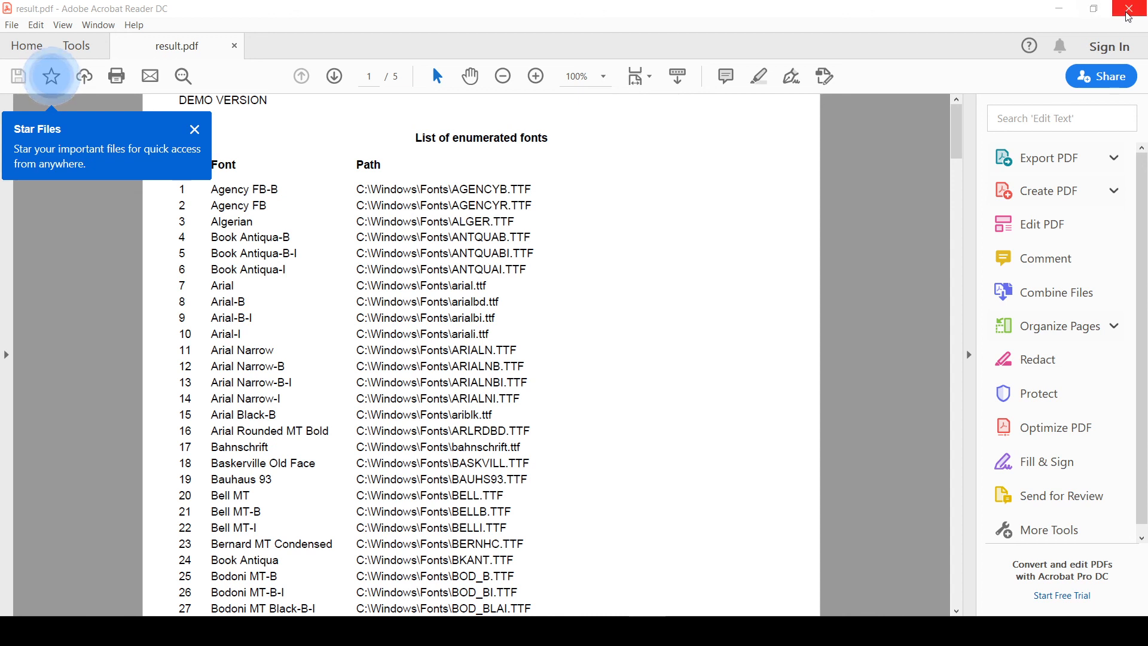
click(195, 130)
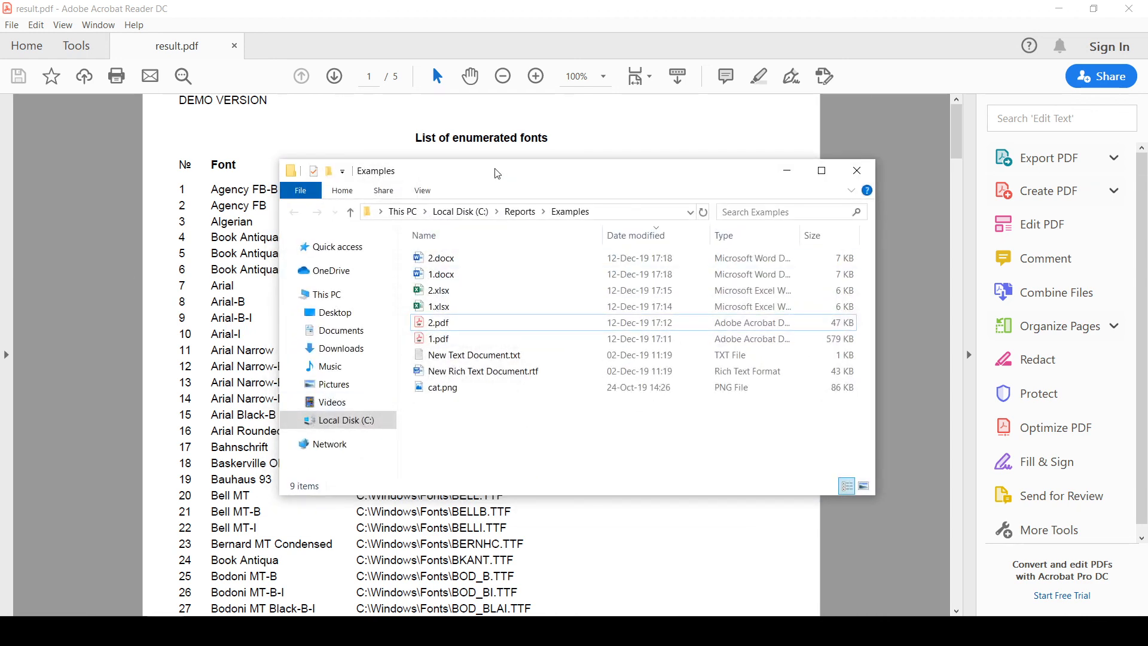
drag(495, 169, 0, 382)
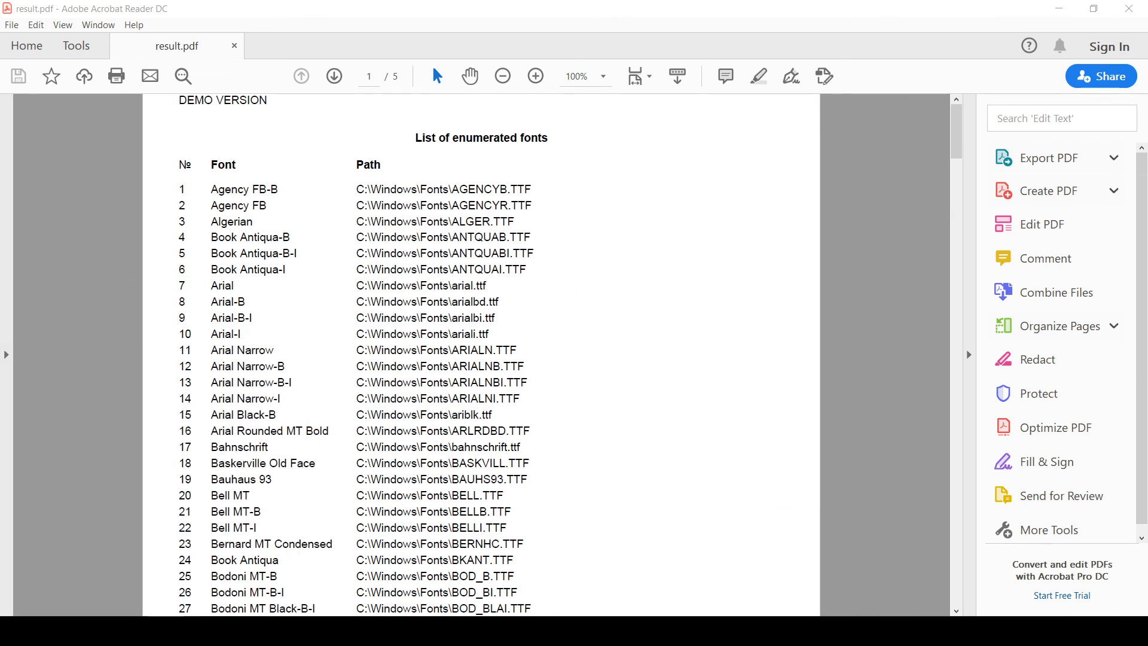